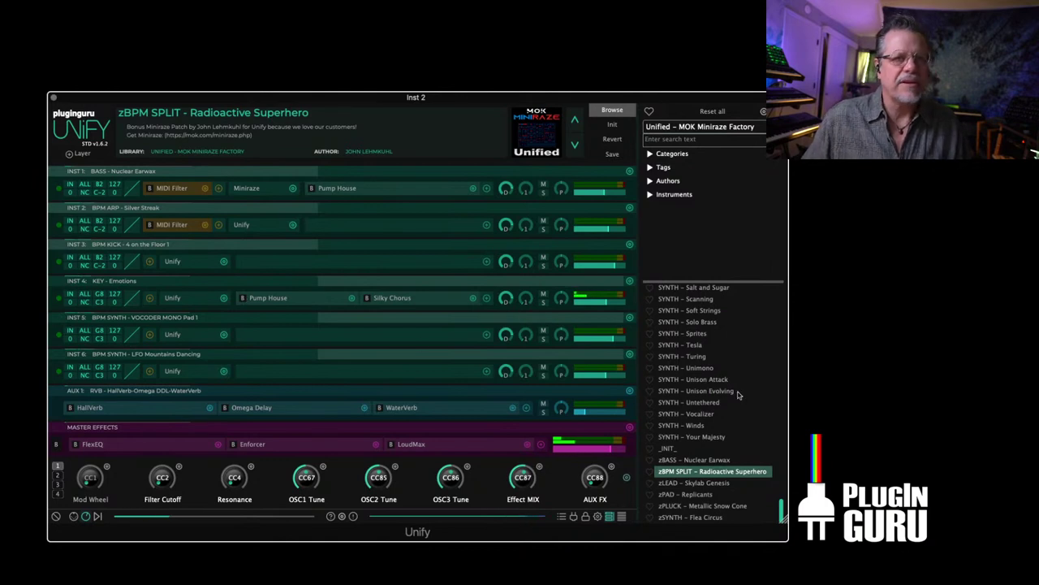
Close the Inst 2 instrument window and enlarge the LS 051520 Tracks window to show more of the arrangement and mixer.
{"action": "left_click", "coordinate": [1033, 152]}
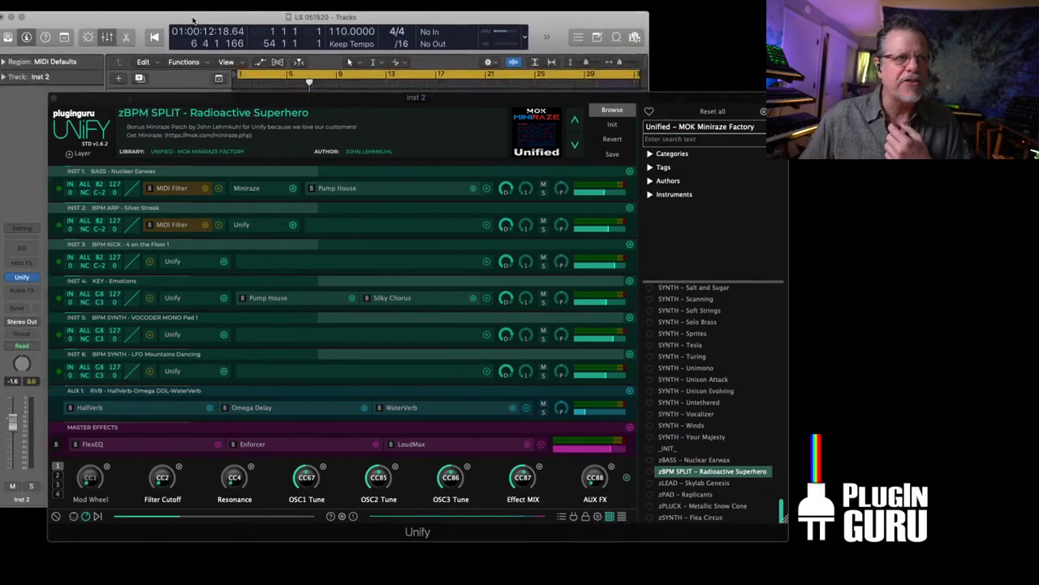
{"action": "left_click_drag", "start_coordinate": [222, 43], "coordinate": [196, 32]}
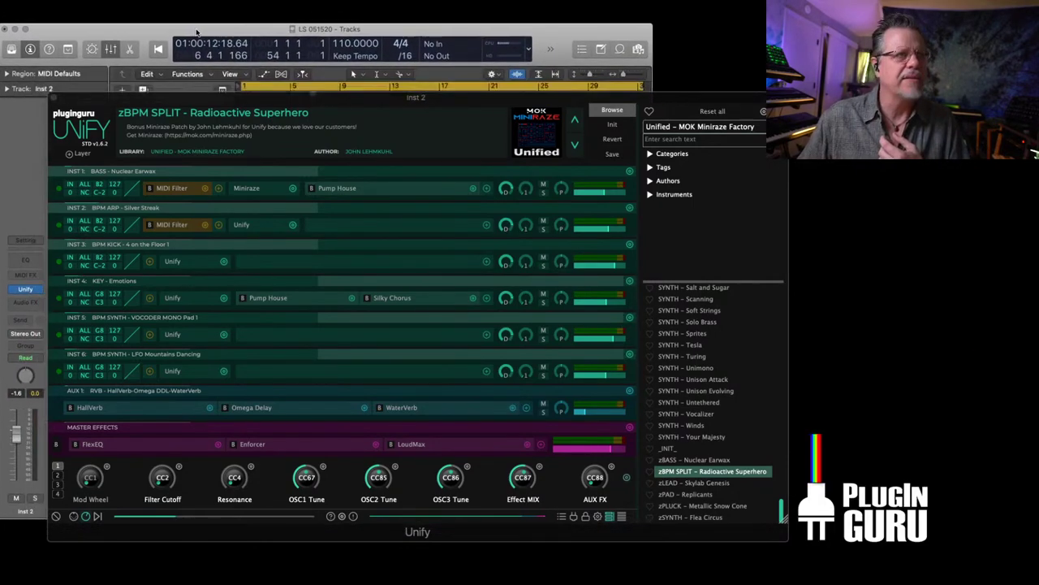
{"action": "left_click", "coordinate": [57, 97]}
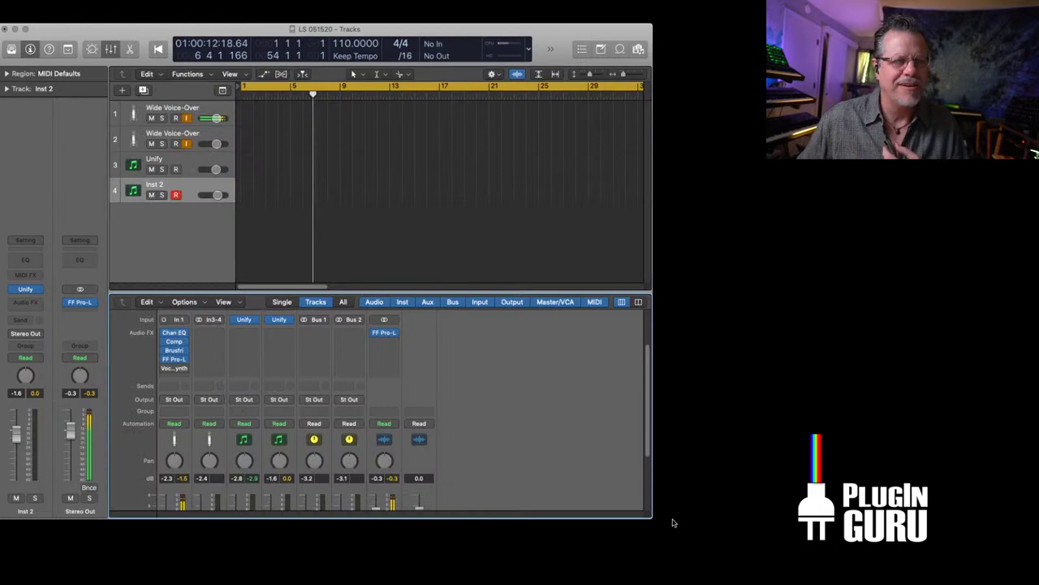
{"action": "left_click_drag", "start_coordinate": [673, 522], "coordinate": [799, 565]}
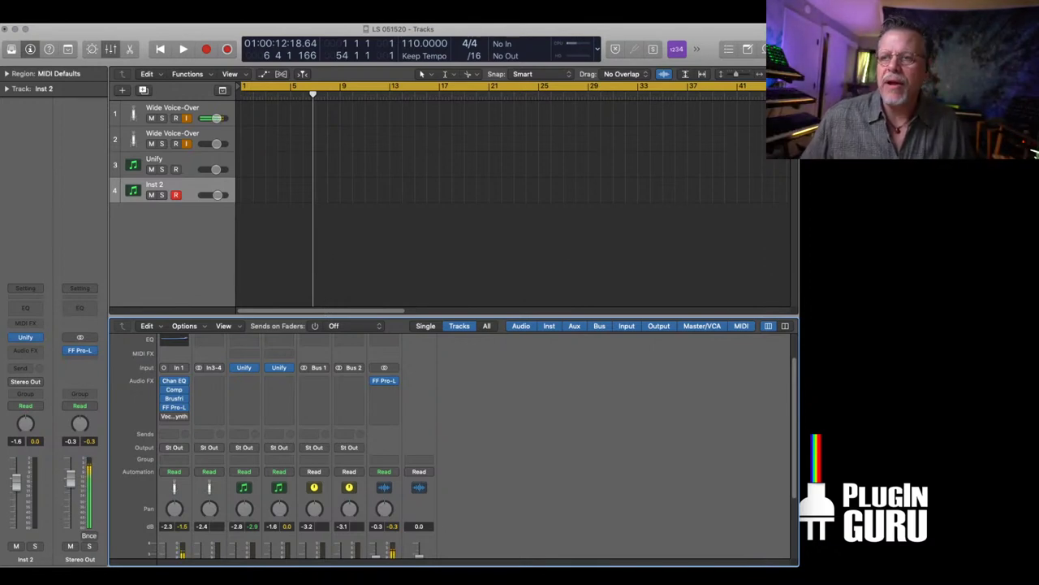
Bring the Planet Pluck Photos Finder window into view over the lower part of the project window.
{"action": "left_click", "coordinate": [1034, 151]}
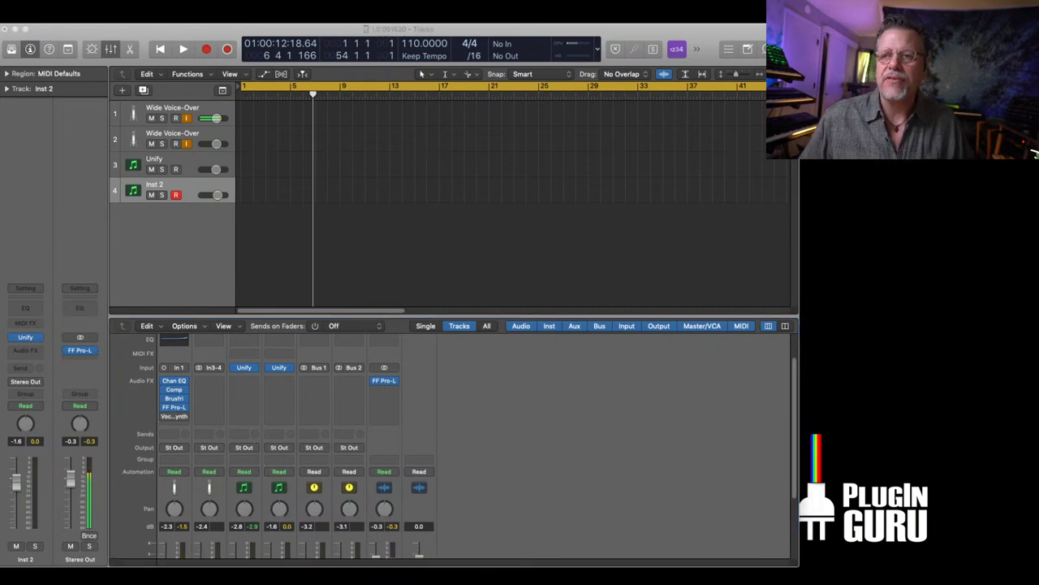
{"action": "left_click_drag", "start_coordinate": [1034, 152], "coordinate": [605, 363]}
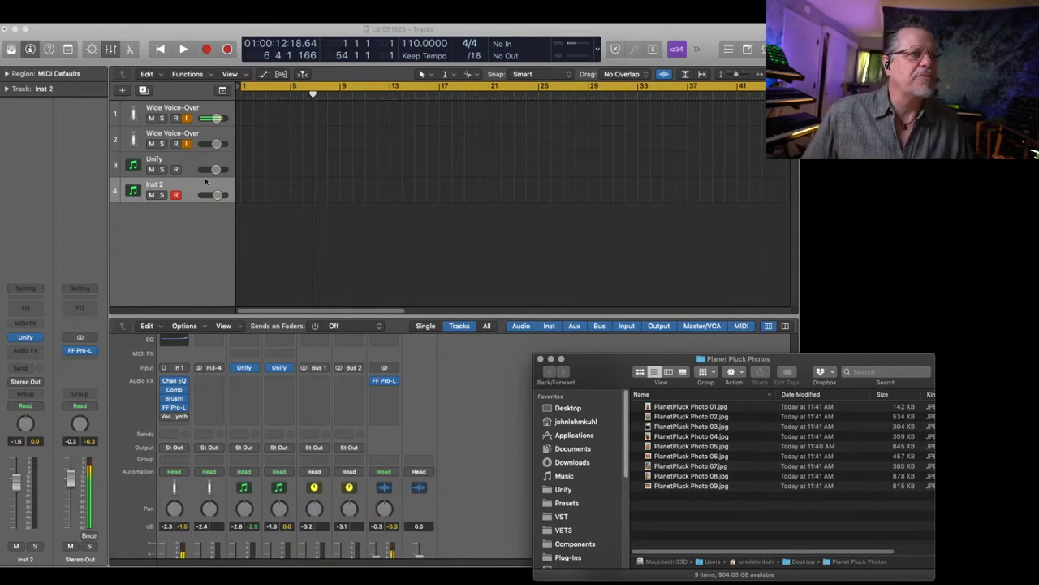
Turn off input monitoring on the second Wide Voice-Over track and delete that track.
{"action": "left_click", "coordinate": [186, 144]}
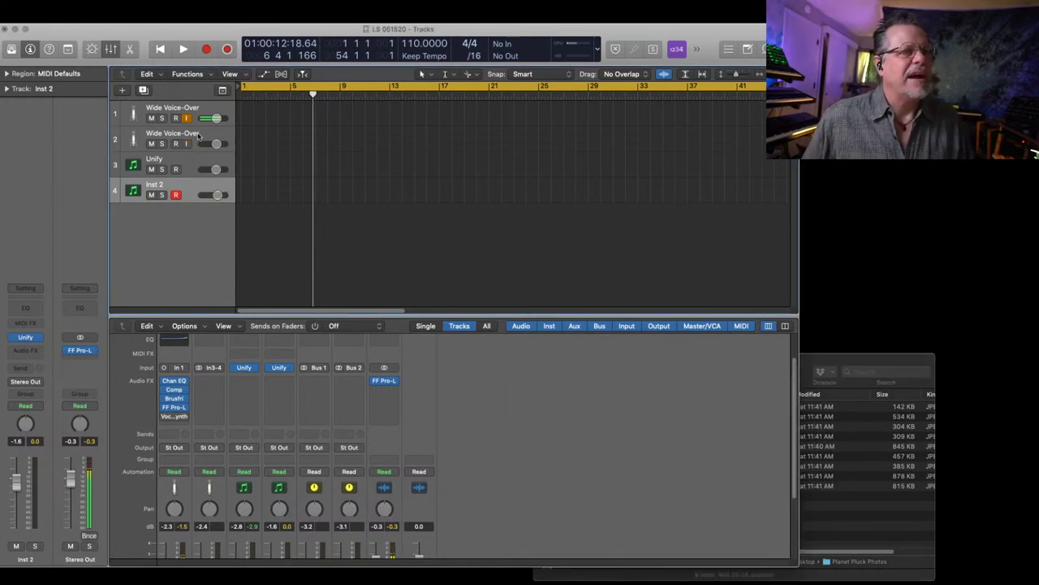
{"action": "left_click", "coordinate": [198, 137]}
{"action": "key", "text": "super+BackSpace"}
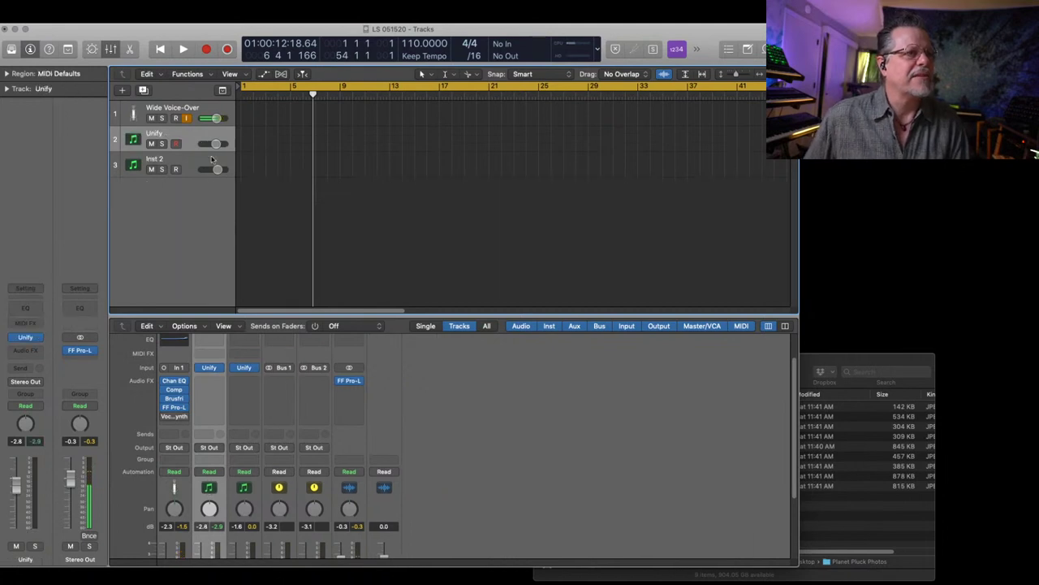
Open the Unify track's instrument and limit its patch browser to the PSD - Planet Pluck library.
{"action": "left_click", "coordinate": [189, 160]}
{"action": "left_click", "coordinate": [191, 144]}
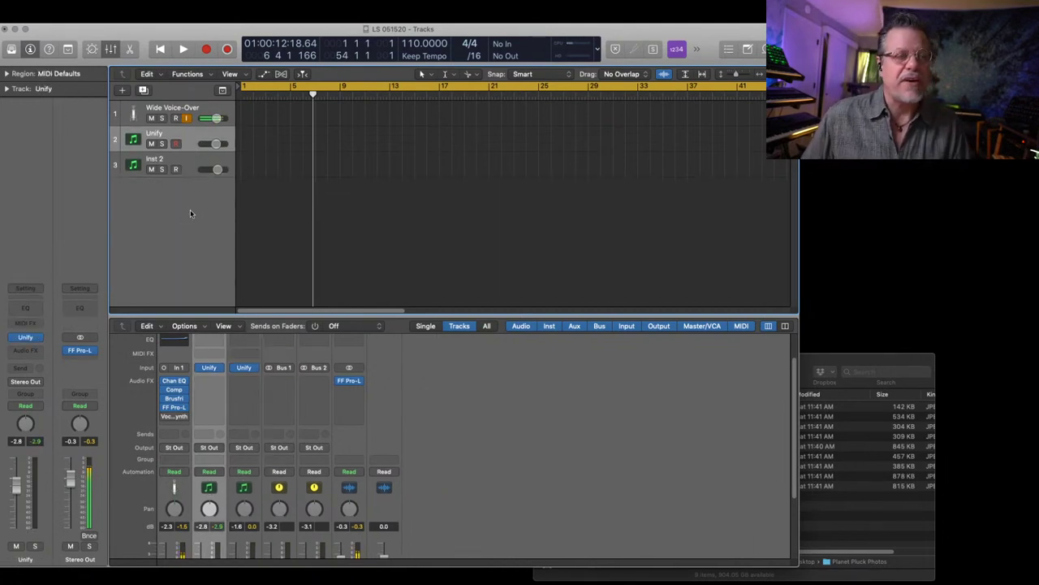
{"action": "mouse_move", "coordinate": [31, 340]}
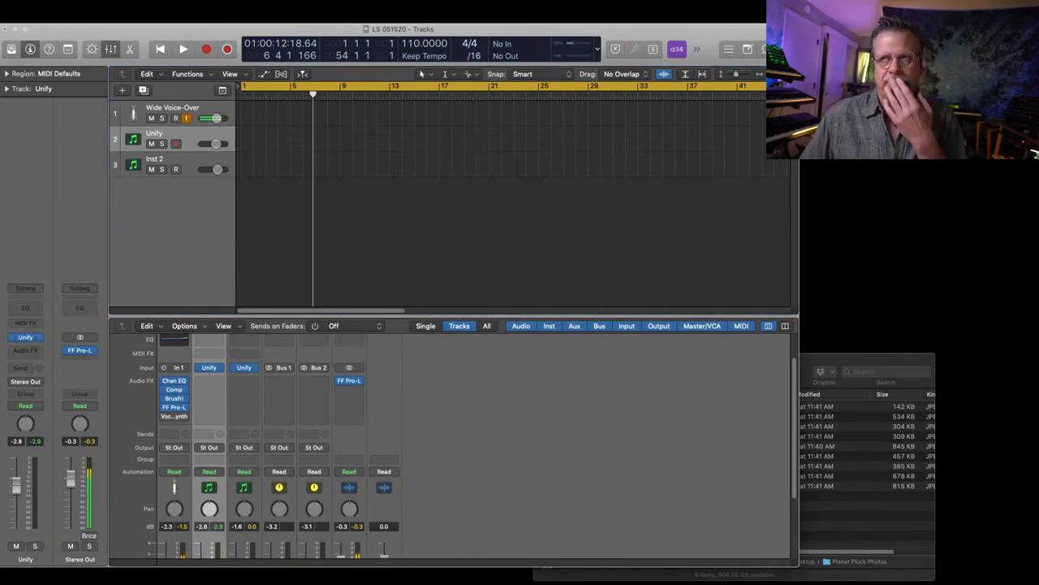
{"action": "key", "text": "v"}
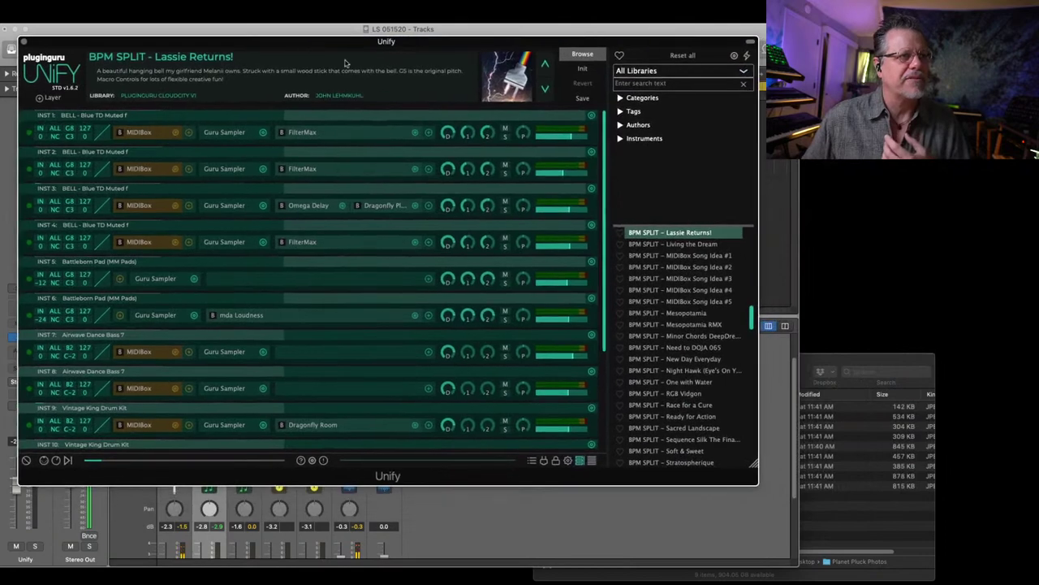
{"action": "left_click", "coordinate": [620, 73]}
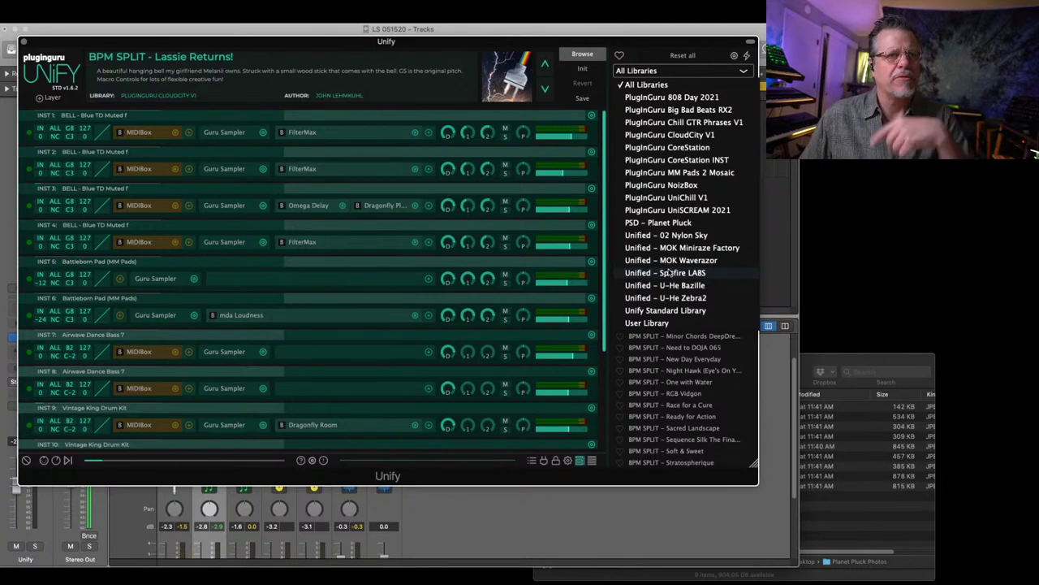
{"action": "left_click", "coordinate": [671, 222]}
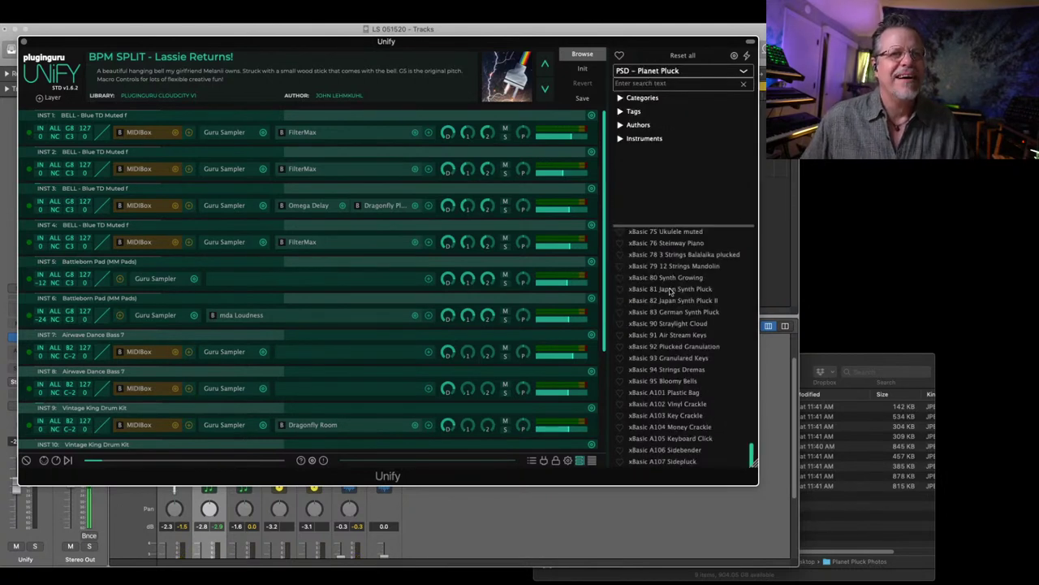
Audition the raw-sample patches xBasic 35 Kalimba Cloud and xBasic 32 Old Rusty Piano.
{"action": "scroll", "coordinate": [677, 357], "scroll_direction": "up", "scroll_amount": 10}
{"action": "scroll", "coordinate": [678, 358], "scroll_direction": "up", "scroll_amount": 2}
{"action": "scroll", "coordinate": [668, 322], "scroll_direction": "up", "scroll_amount": 5}
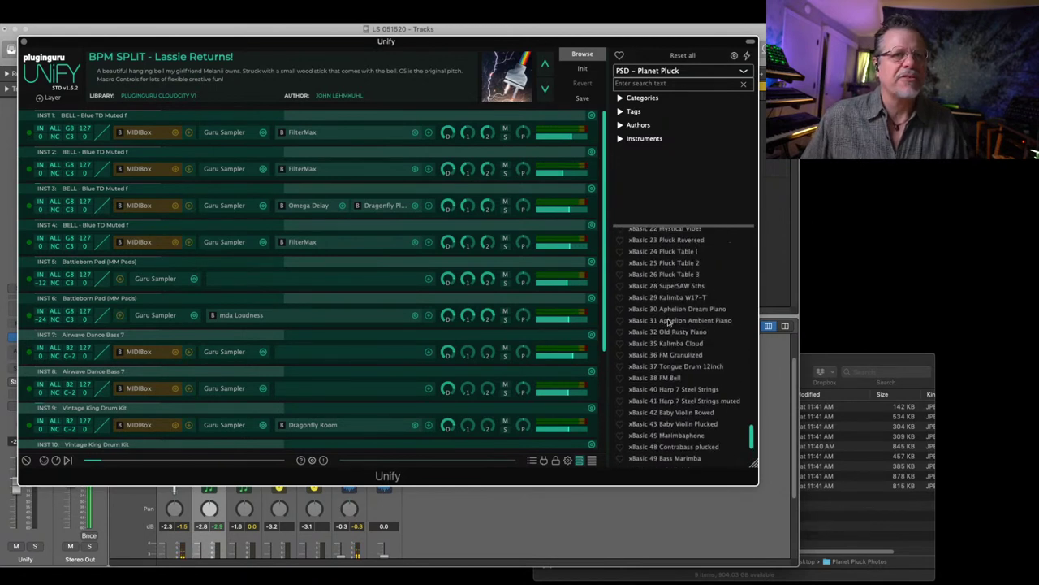
{"action": "scroll", "coordinate": [669, 325], "scroll_direction": "down", "scroll_amount": 1}
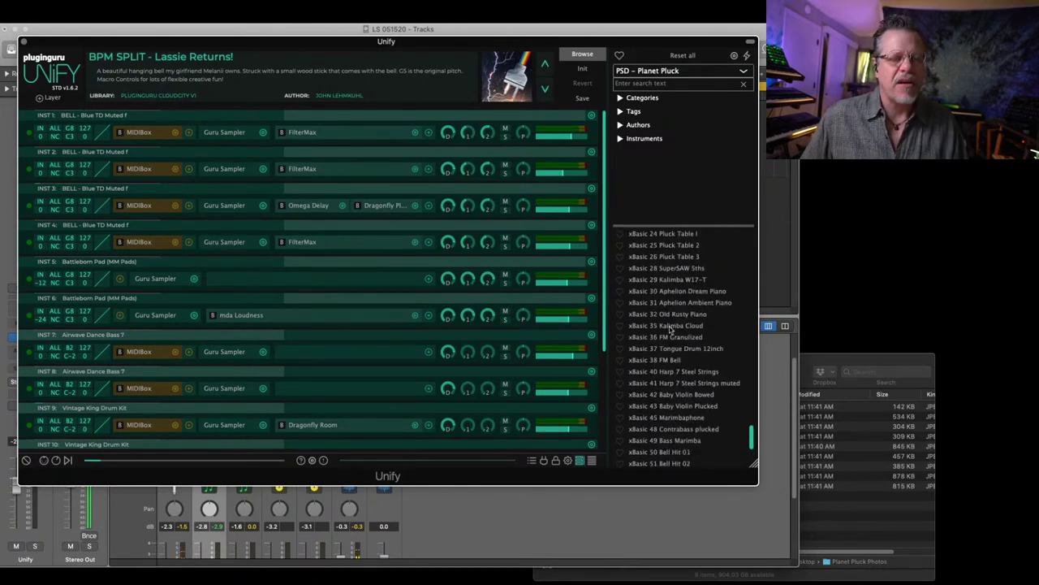
{"action": "left_click", "coordinate": [670, 325]}
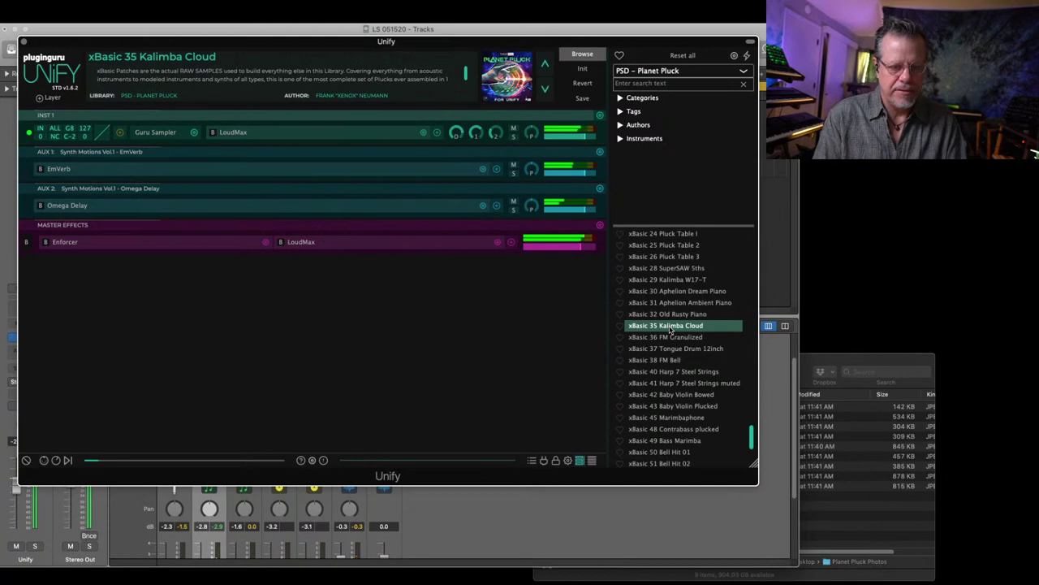
{"action": "left_click", "coordinate": [676, 314]}
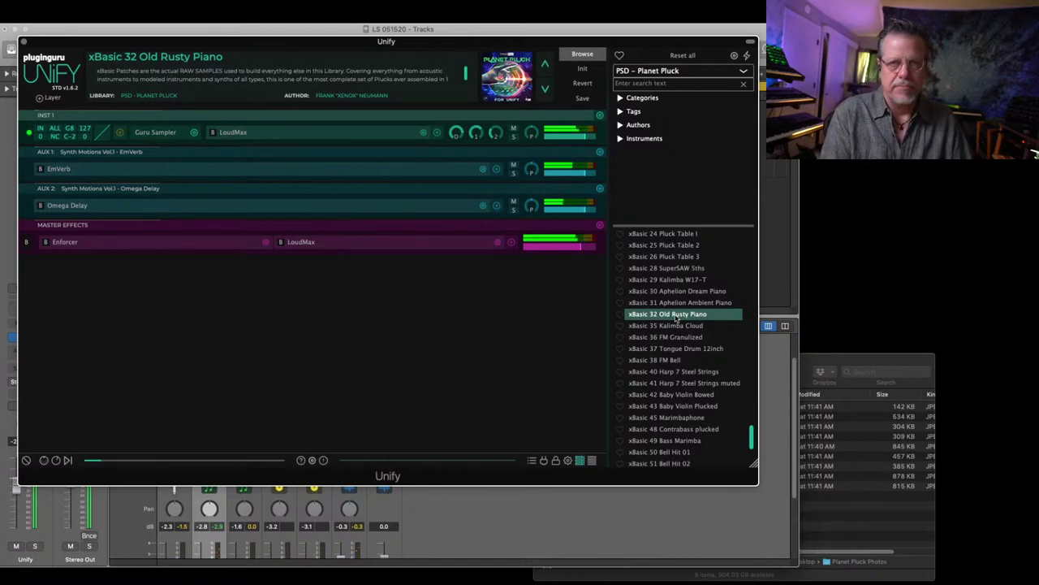
Preview the sampled-instrument photos in the Planet Pluck Photos folder in Finder, from PlanetPluck Photo 01.jpg through 06.jpg.
{"action": "left_click", "coordinate": [859, 358]}
{"action": "left_click", "coordinate": [679, 408]}
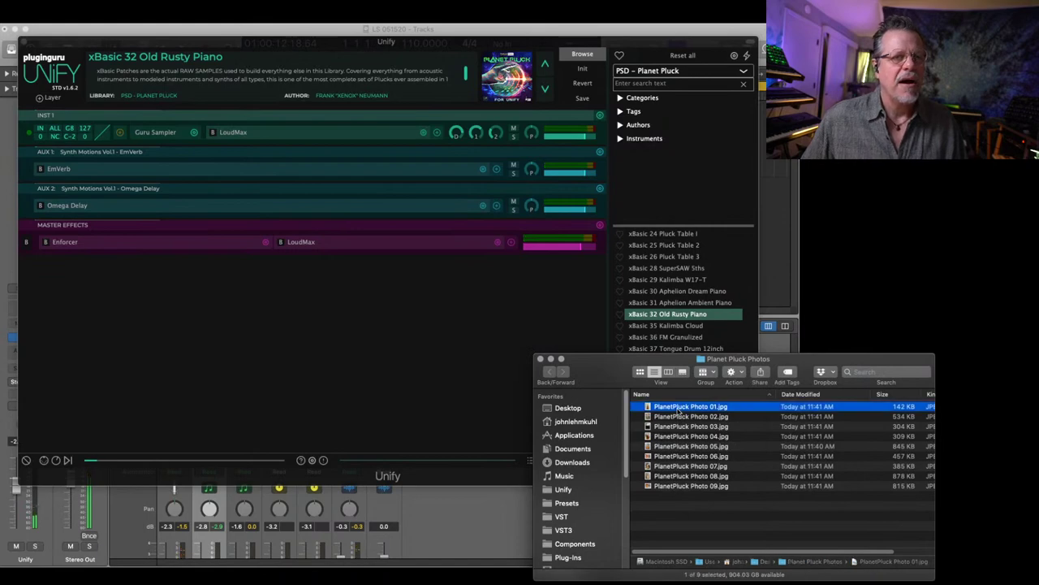
{"action": "key", "text": "space"}
{"action": "key", "text": "Down"}
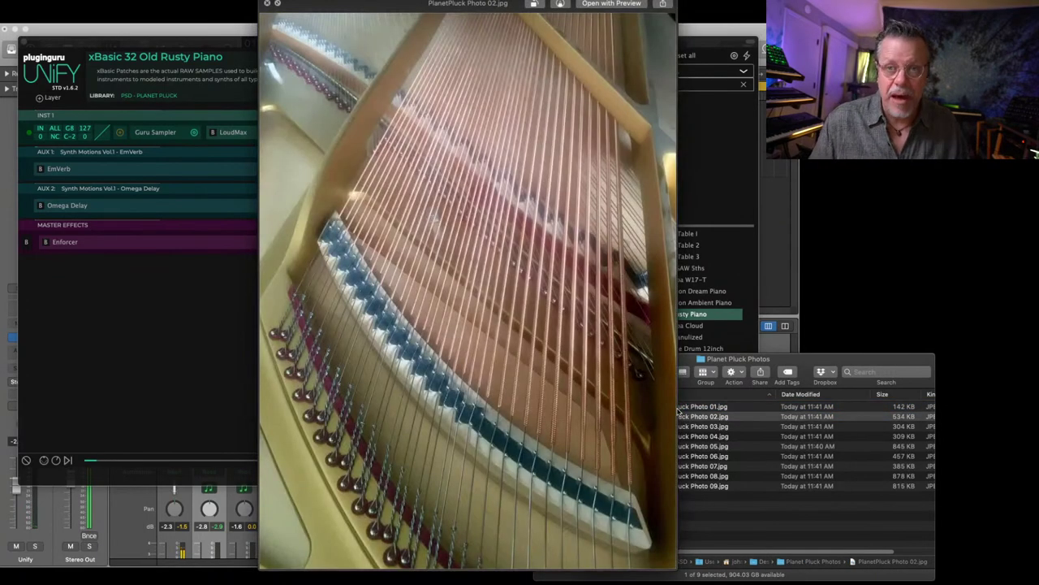
{"action": "key", "text": "Down"}
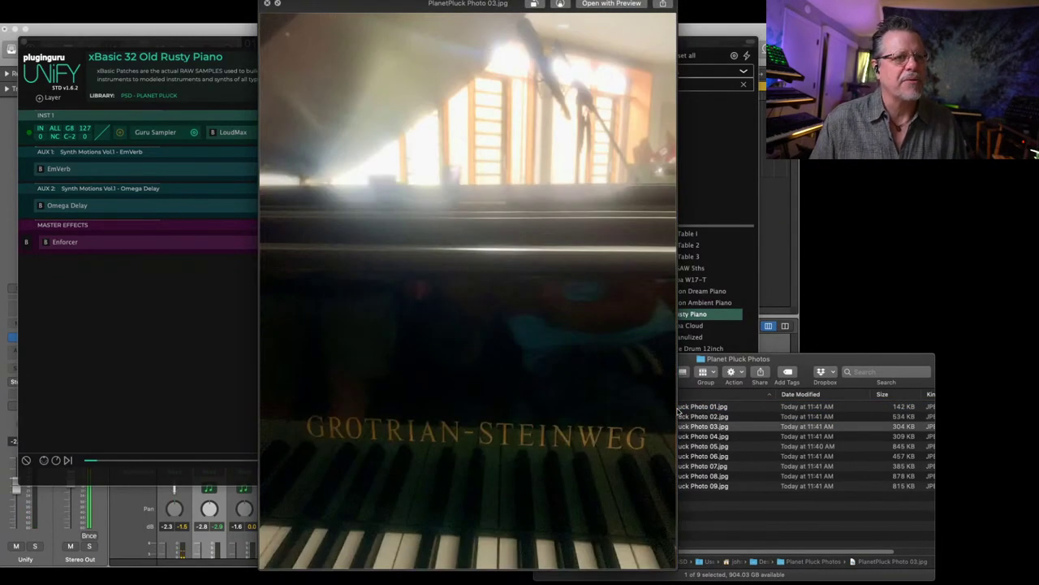
{"action": "key", "text": "Down"}
{"action": "key", "text": "Down"}
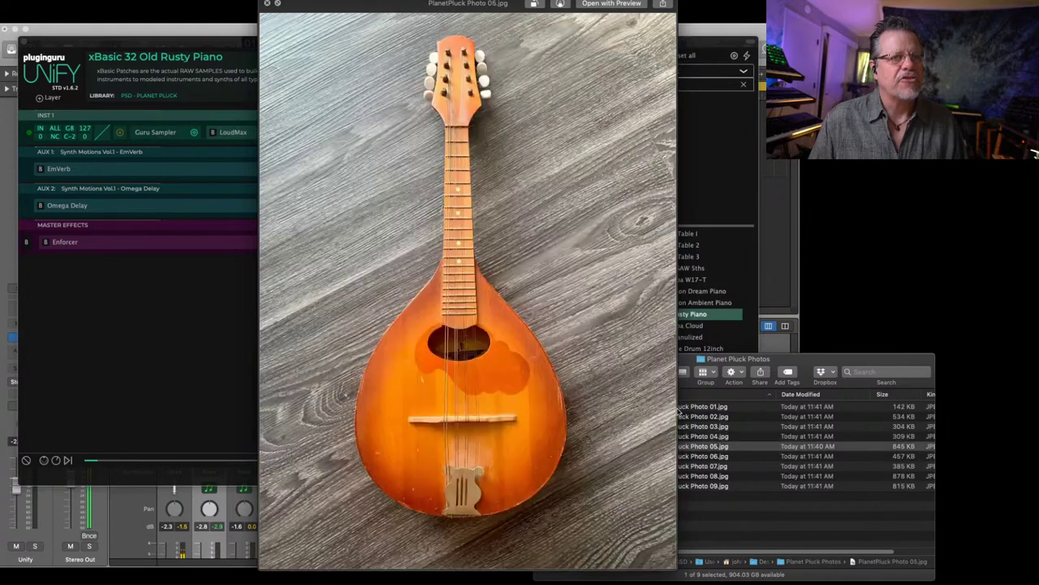
{"action": "key", "text": "Down"}
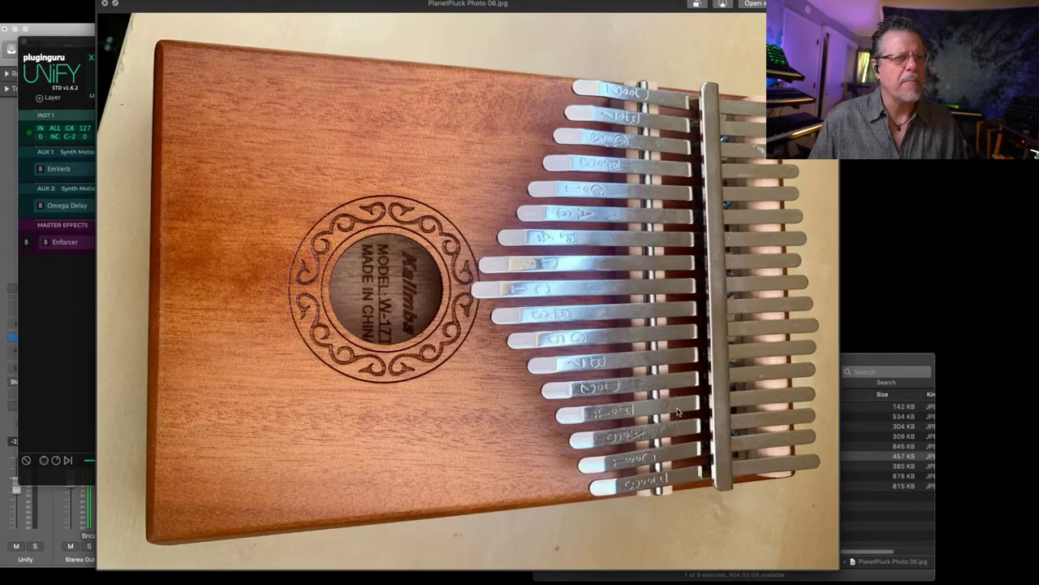
{"action": "key", "text": "space"}
Return to Unify and audition the patches xBasic 75 Ukulele muted, xBasic 82 Japan Synth Pluck II and xBasic 93 Granulared Keys.
{"action": "left_click", "coordinate": [563, 318]}
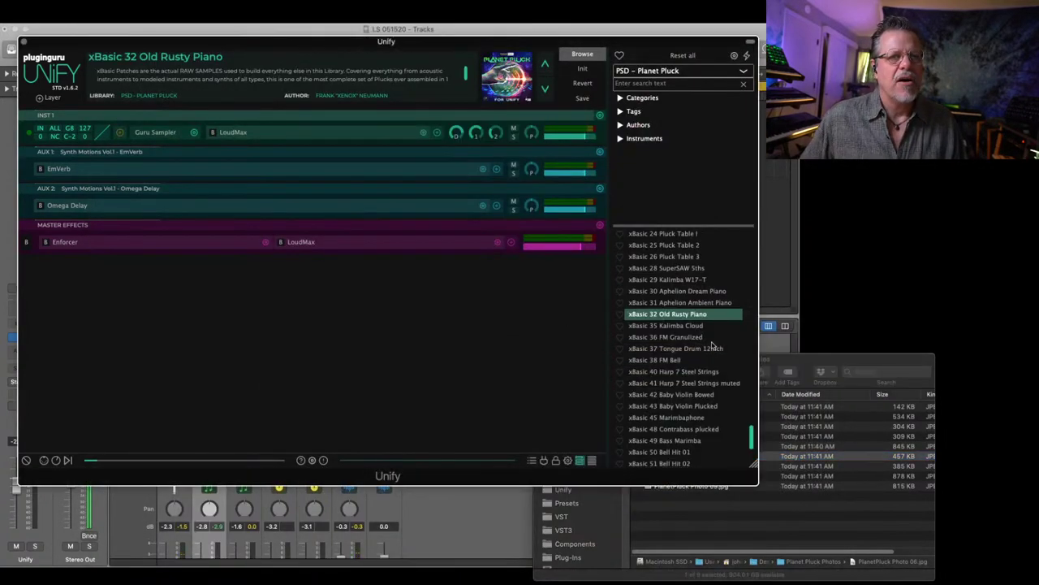
{"action": "scroll", "coordinate": [681, 394], "scroll_direction": "down", "scroll_amount": 5}
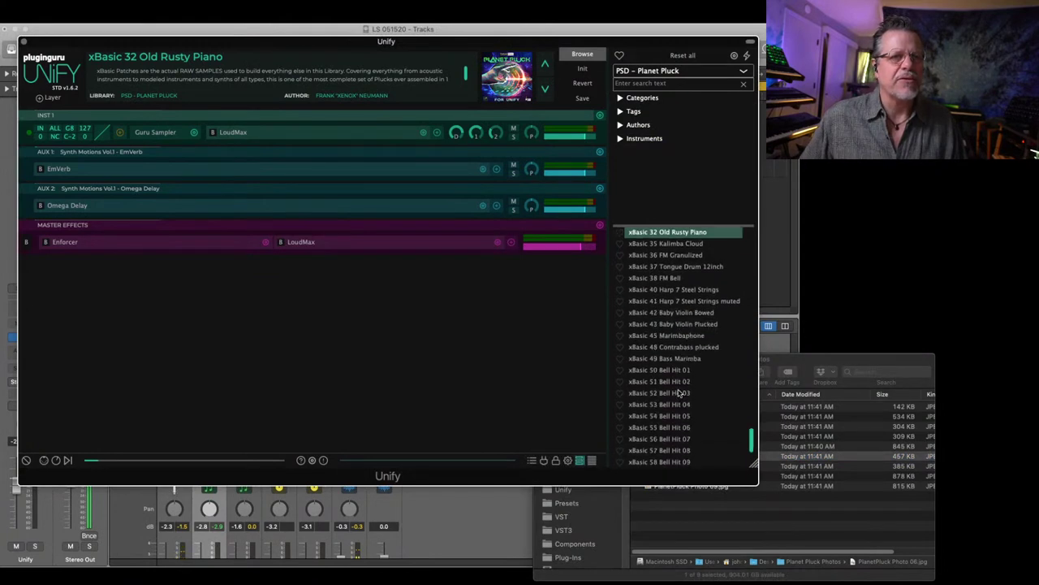
{"action": "scroll", "coordinate": [680, 393], "scroll_direction": "down", "scroll_amount": 15}
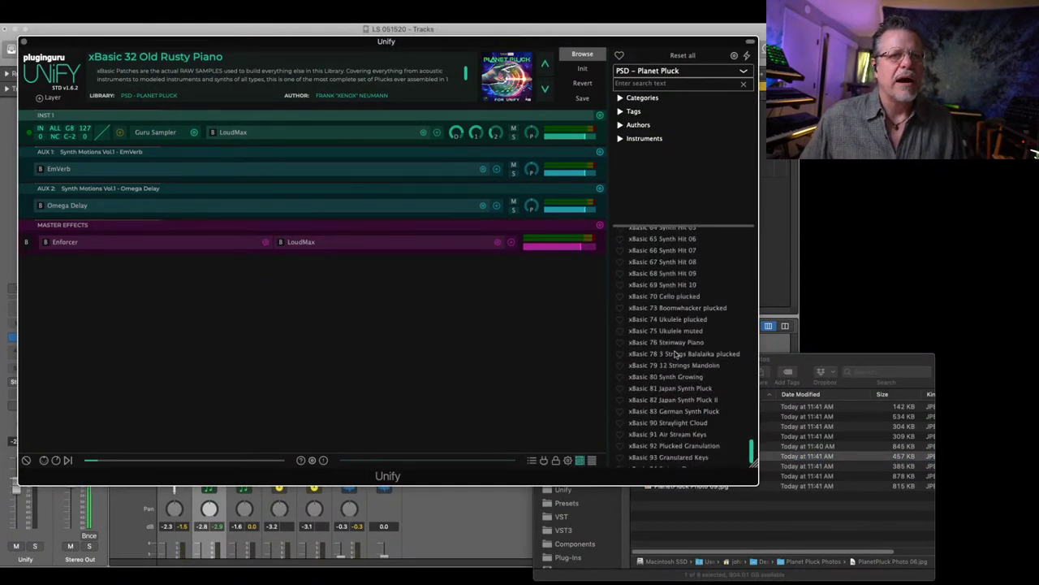
{"action": "left_click", "coordinate": [674, 331]}
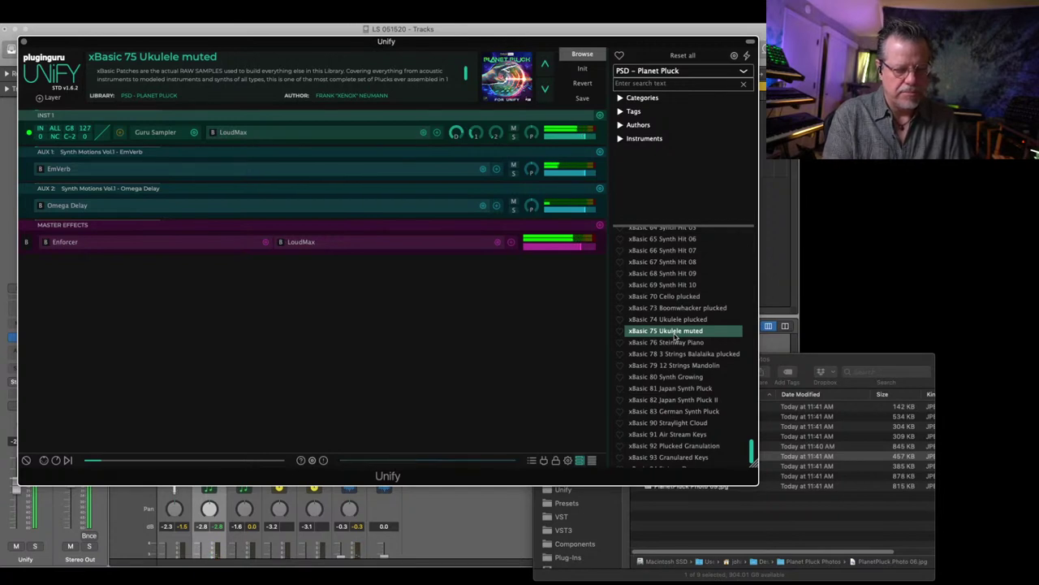
{"action": "left_click", "coordinate": [681, 402]}
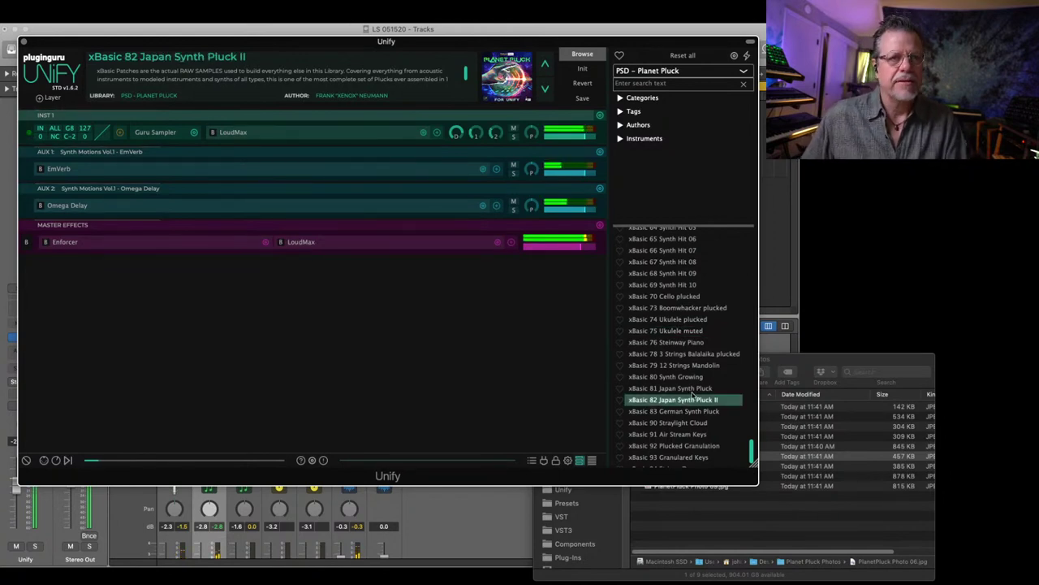
{"action": "scroll", "coordinate": [692, 390], "scroll_direction": "down", "scroll_amount": 3}
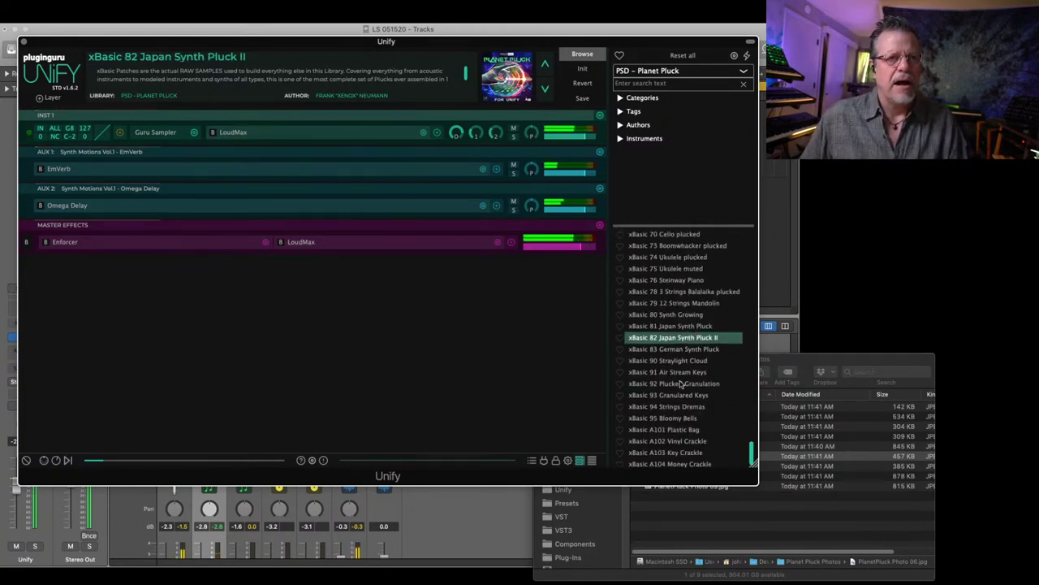
{"action": "left_click", "coordinate": [671, 396]}
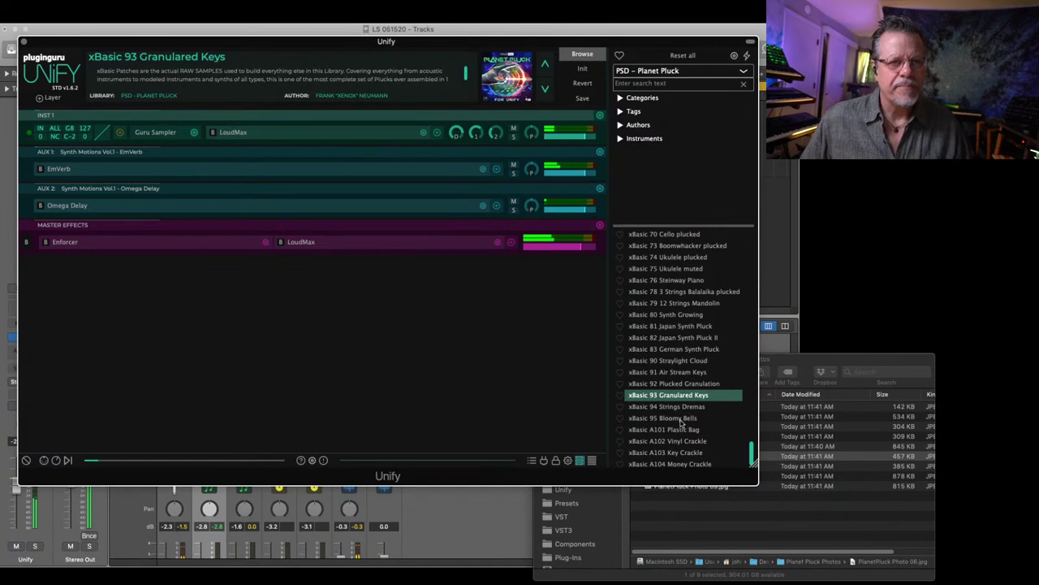
Audition xBasic A104 Money Crackle, and load xBasic A103 Key Crackle as the current patch.
{"action": "scroll", "coordinate": [683, 421], "scroll_direction": "down", "scroll_amount": 2}
{"action": "left_click", "coordinate": [685, 427]}
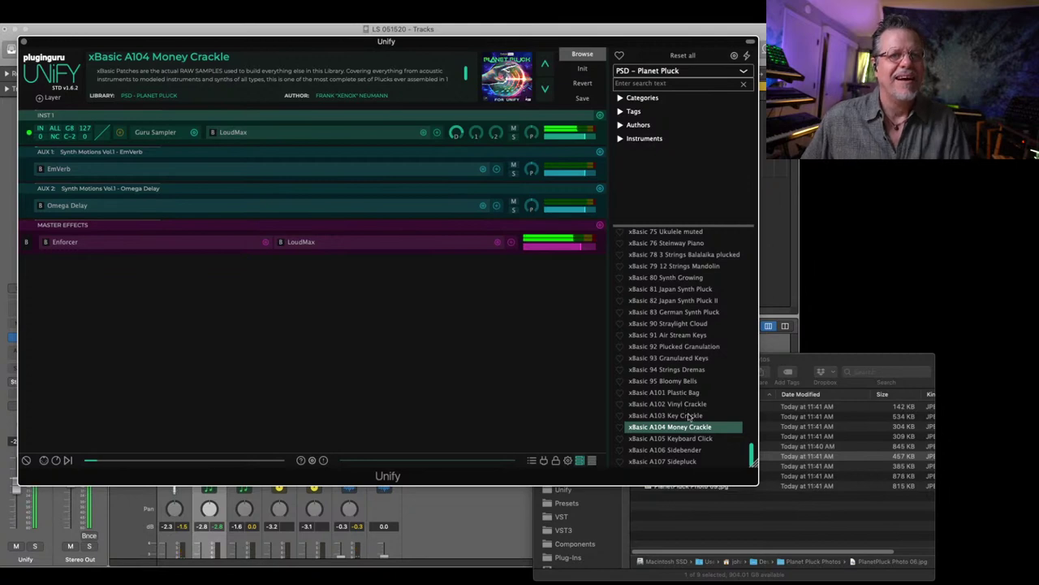
{"action": "left_click", "coordinate": [687, 416]}
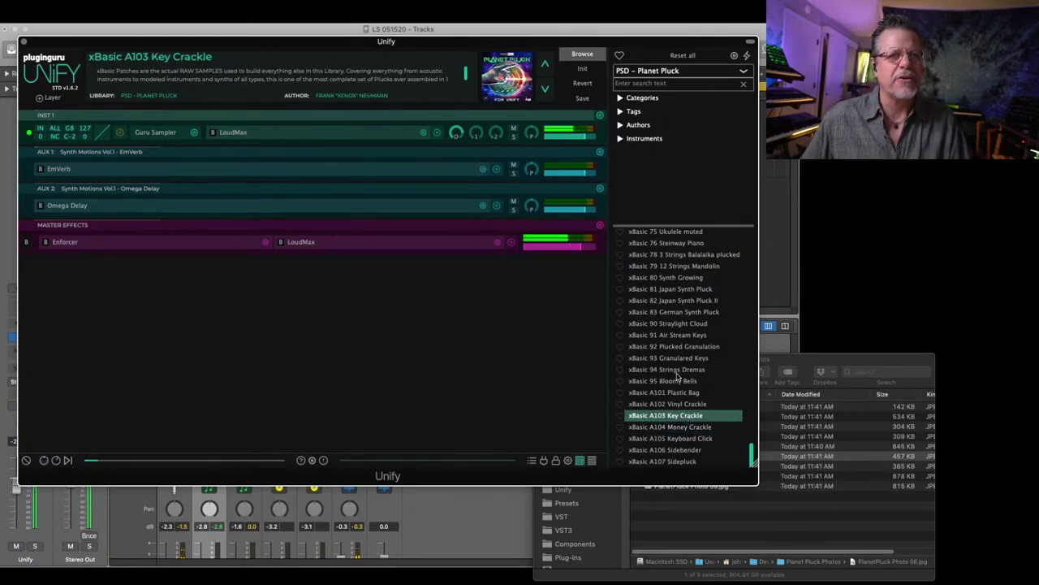
Load xBasic 90 Straylight Cloud and xBasic 75 Ukulele muted into new Unify layers of the current patch.
{"action": "right_click", "coordinate": [674, 325]}
{"action": "key", "text": "Escape"}
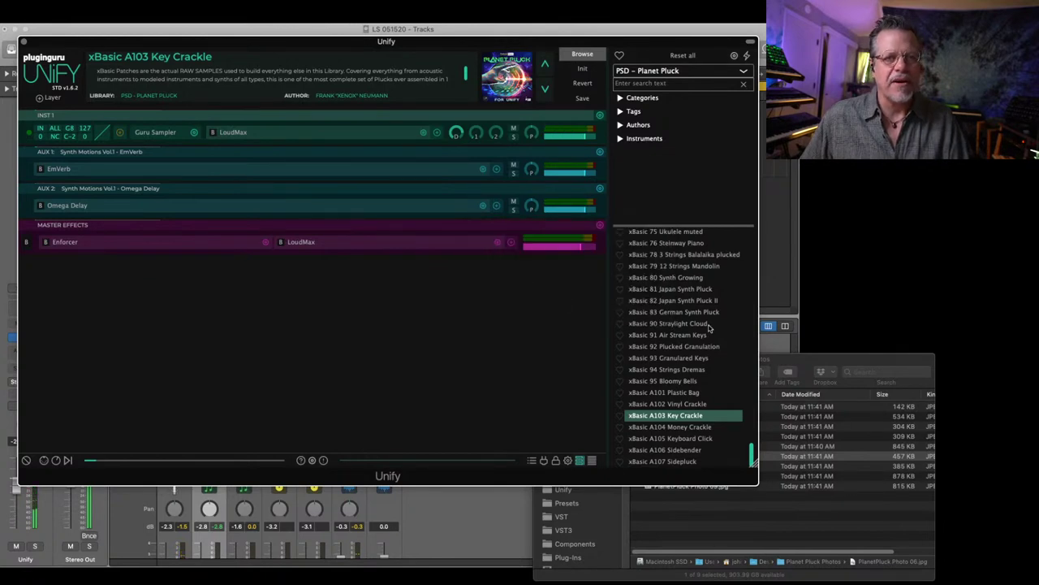
{"action": "scroll", "coordinate": [682, 305], "scroll_direction": "up", "scroll_amount": 3}
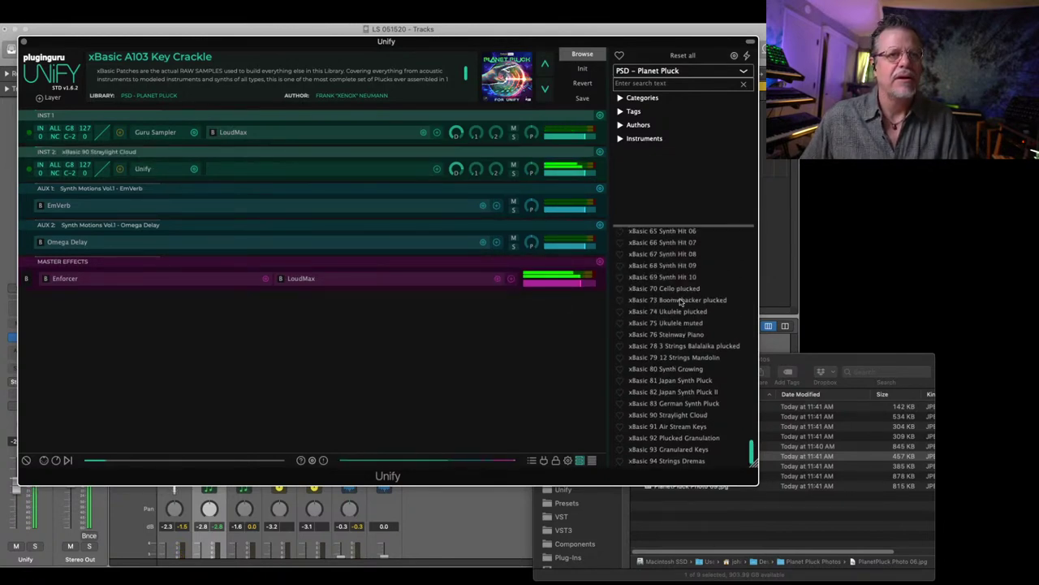
{"action": "right_click", "coordinate": [679, 324]}
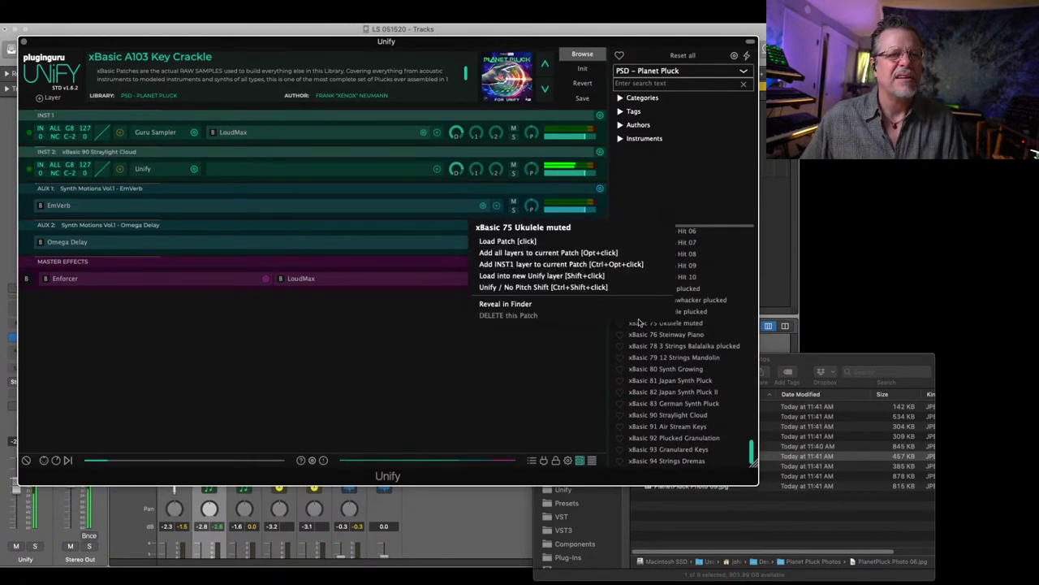
{"action": "left_click", "coordinate": [549, 276]}
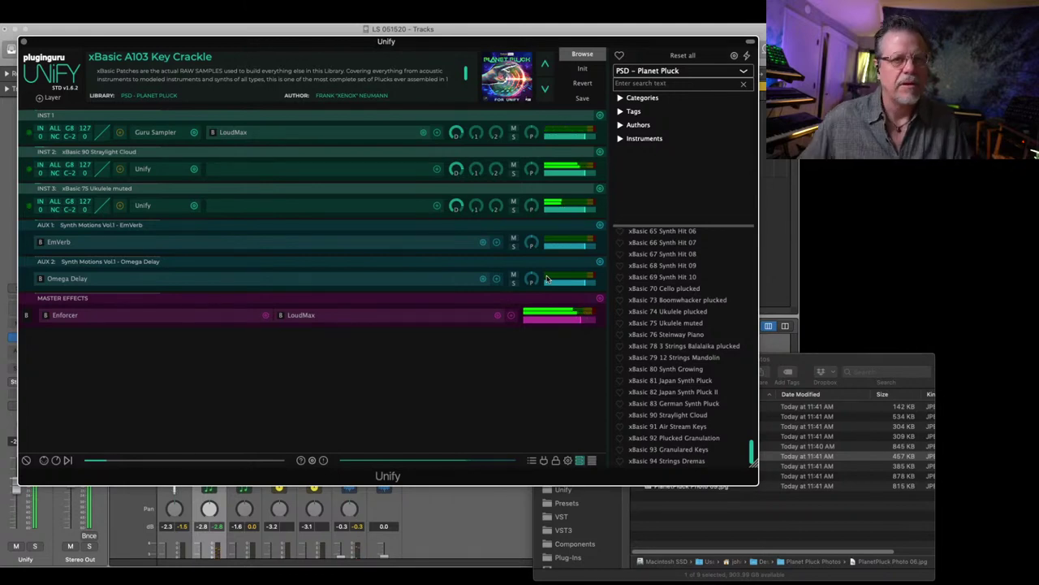
Reload xBasic A103 Key Crackle and, in its Guru Sampler, move the sample start to just under halfway and slightly raise the amplitude attack.
{"action": "scroll", "coordinate": [674, 422], "scroll_direction": "down", "scroll_amount": 4}
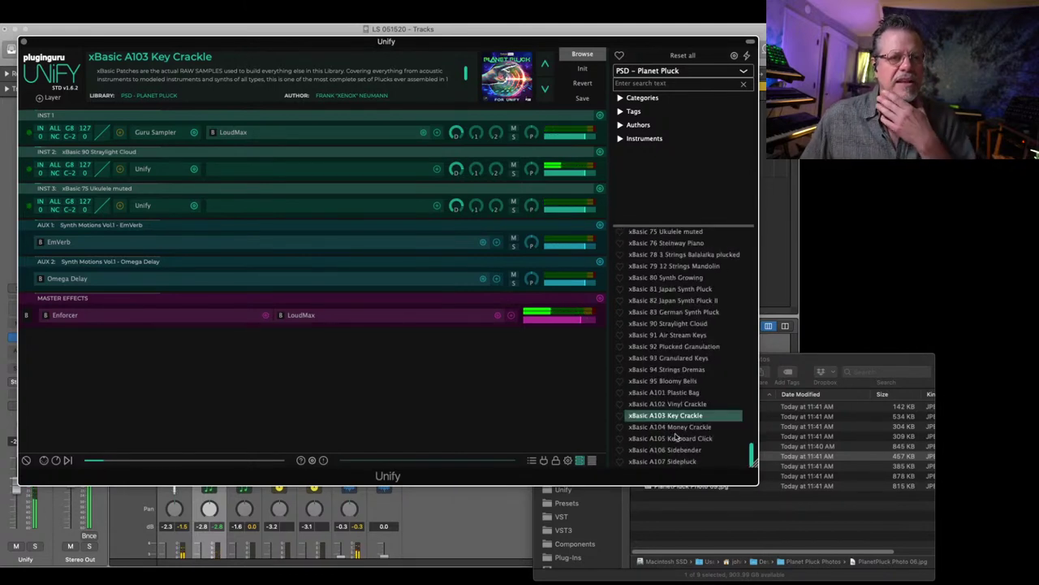
{"action": "left_click", "coordinate": [672, 418]}
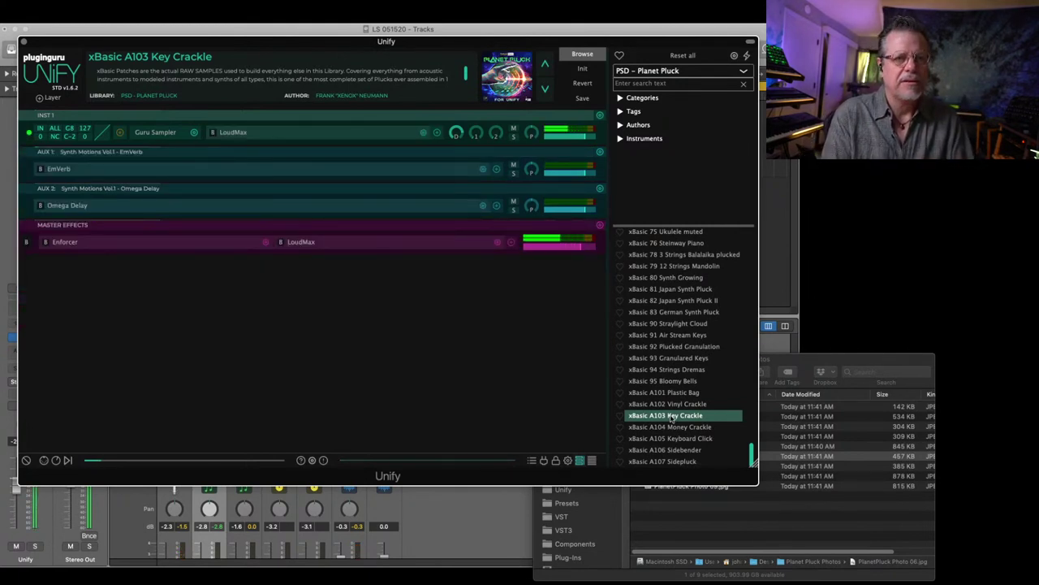
{"action": "left_click", "coordinate": [162, 135]}
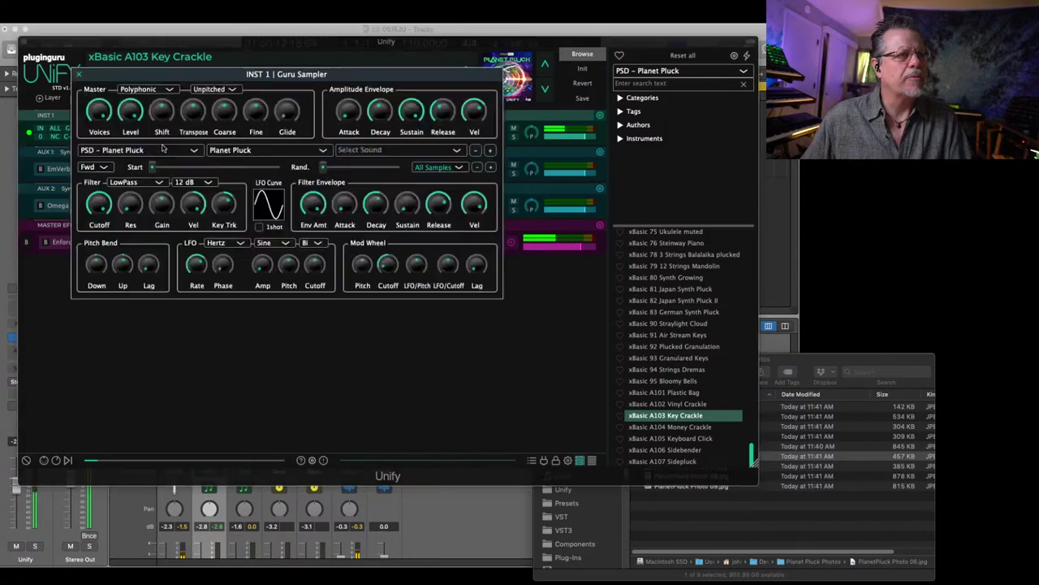
{"action": "left_click_drag", "start_coordinate": [146, 169], "coordinate": [210, 173]}
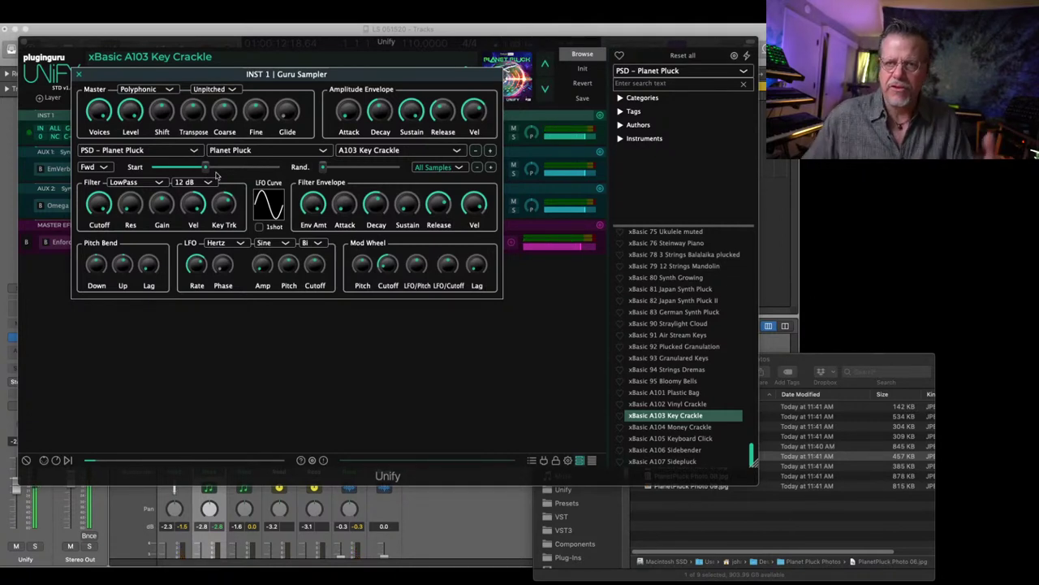
{"action": "mouse_move", "coordinate": [348, 113]}
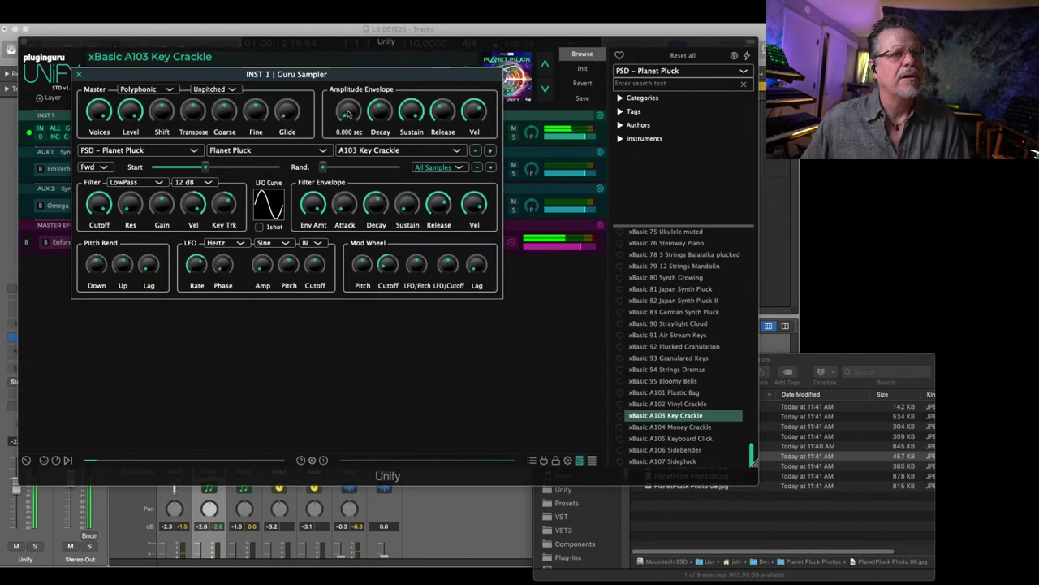
{"action": "left_click_drag", "start_coordinate": [349, 101], "coordinate": [351, 96]}
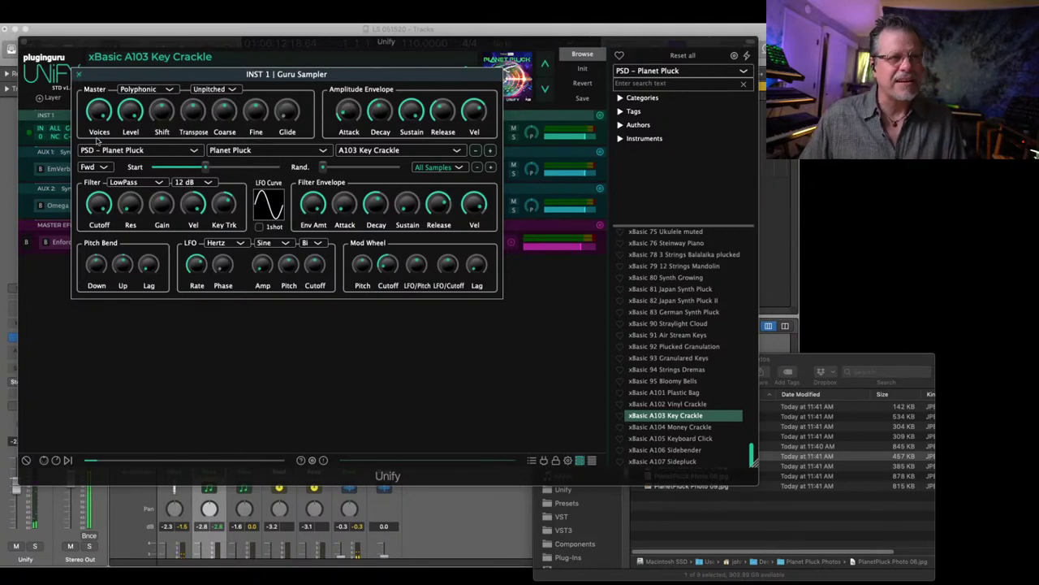
{"action": "left_click", "coordinate": [80, 75]}
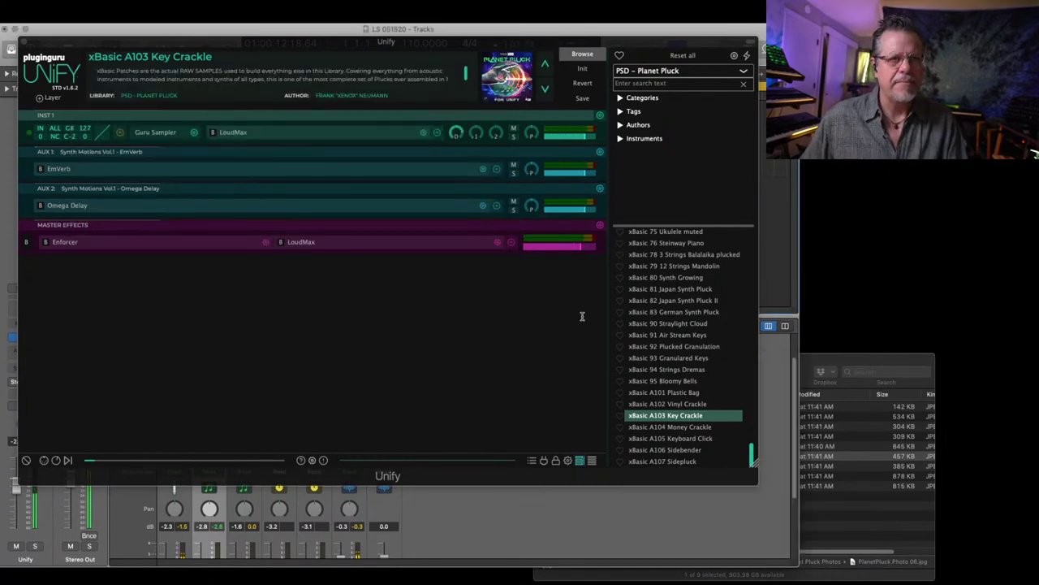
Add the INST1 layers of xBasic 90 Straylight Cloud and xBasic 35 Kalimba Cloud to the current patch.
{"action": "right_click", "coordinate": [674, 325]}
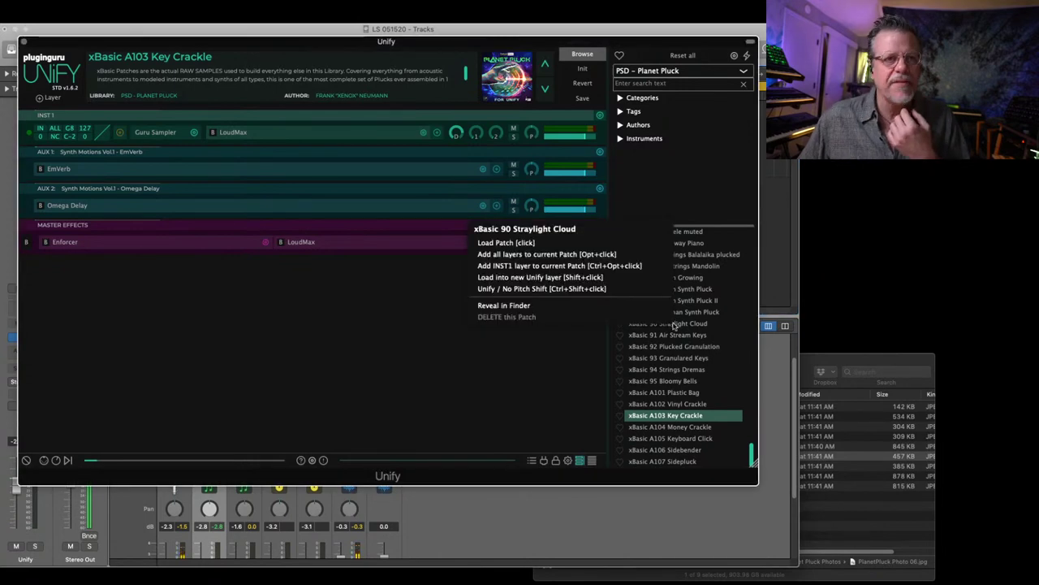
{"action": "left_click", "coordinate": [512, 266]}
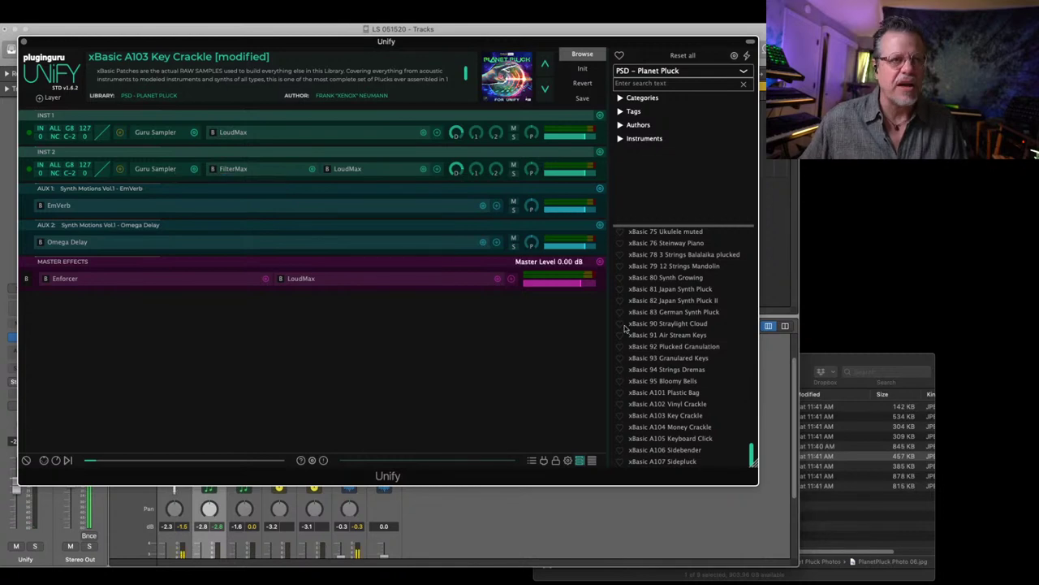
{"action": "scroll", "coordinate": [701, 360], "scroll_direction": "up", "scroll_amount": 5}
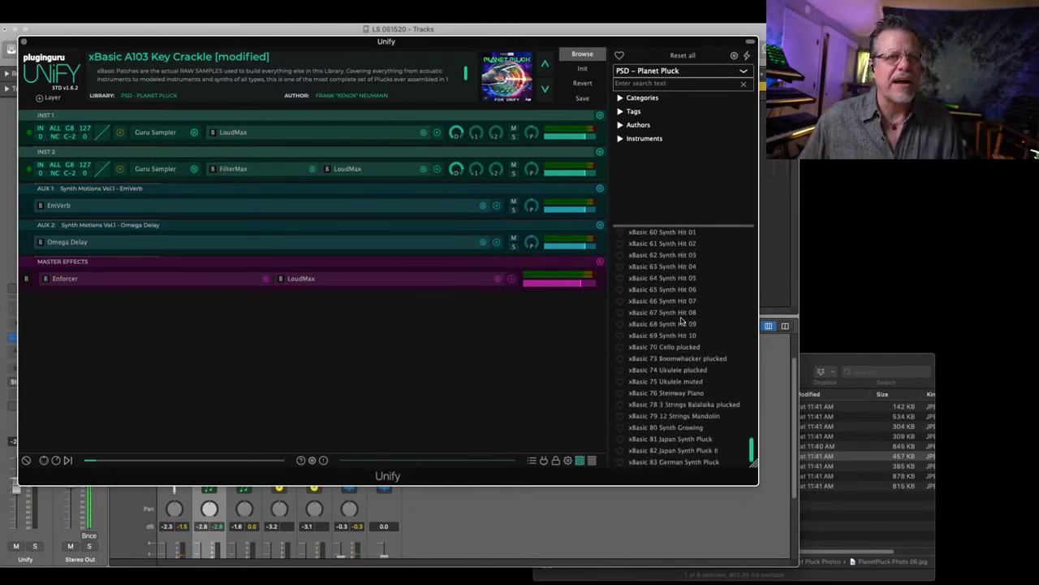
{"action": "scroll", "coordinate": [679, 321], "scroll_direction": "up", "scroll_amount": 3}
{"action": "scroll", "coordinate": [679, 320], "scroll_direction": "up", "scroll_amount": 4}
{"action": "scroll", "coordinate": [679, 321], "scroll_direction": "up", "scroll_amount": 1}
{"action": "scroll", "coordinate": [679, 321], "scroll_direction": "up", "scroll_amount": 1}
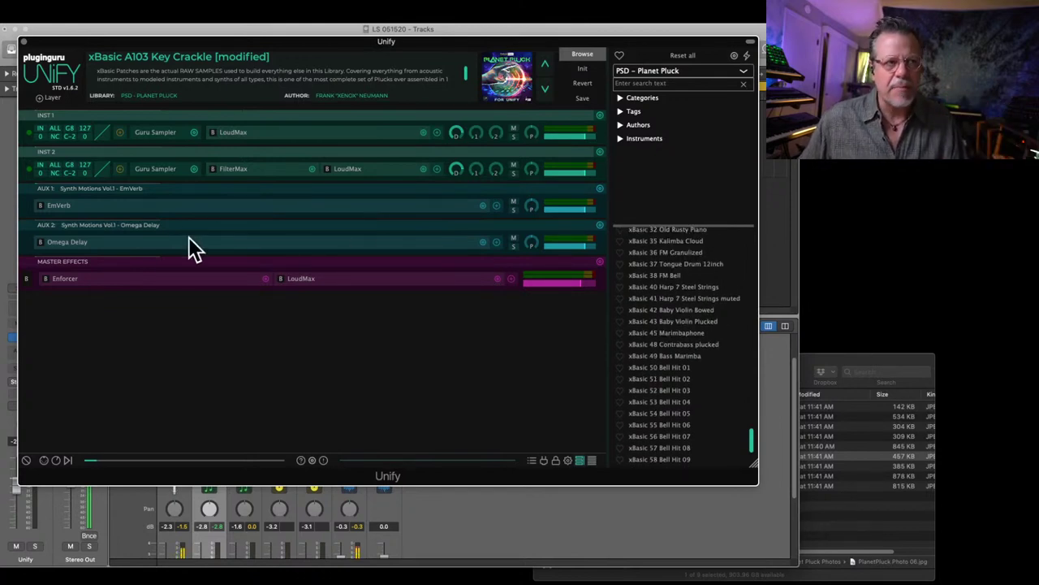
{"action": "scroll", "coordinate": [681, 391], "scroll_direction": "up", "scroll_amount": 2}
{"action": "scroll", "coordinate": [669, 347], "scroll_direction": "up", "scroll_amount": 2}
{"action": "right_click", "coordinate": [672, 290]}
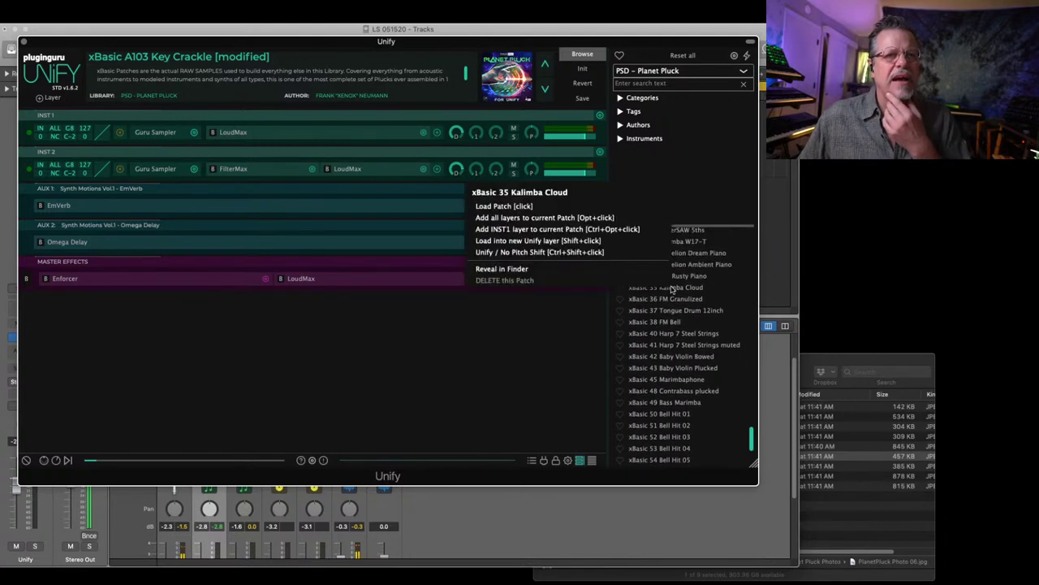
{"action": "left_click", "coordinate": [507, 229]}
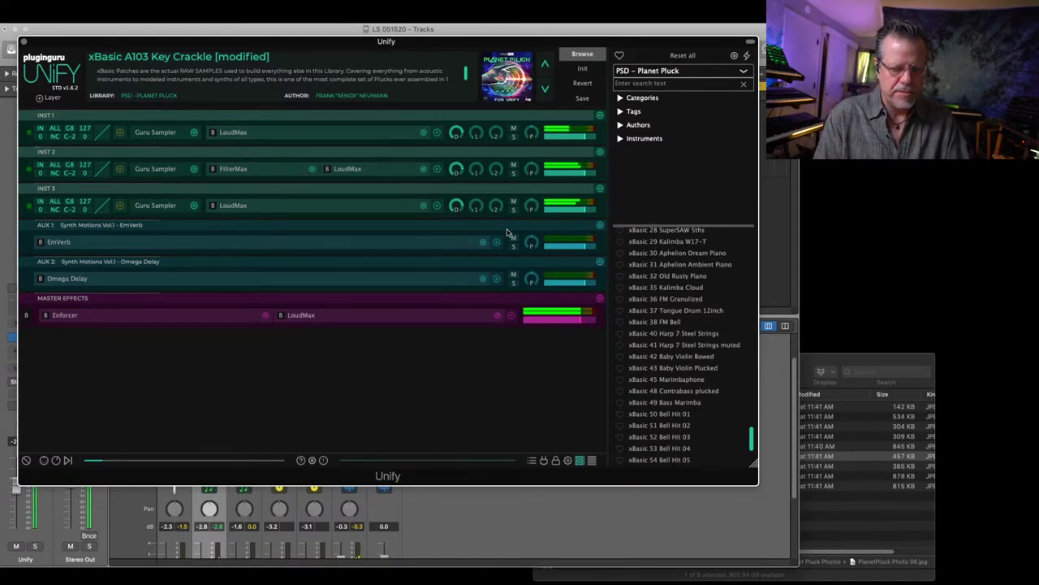
Raise the random sample start of the INST 1 Guru Sampler to about a quarter of its range.
{"action": "left_click", "coordinate": [155, 133]}
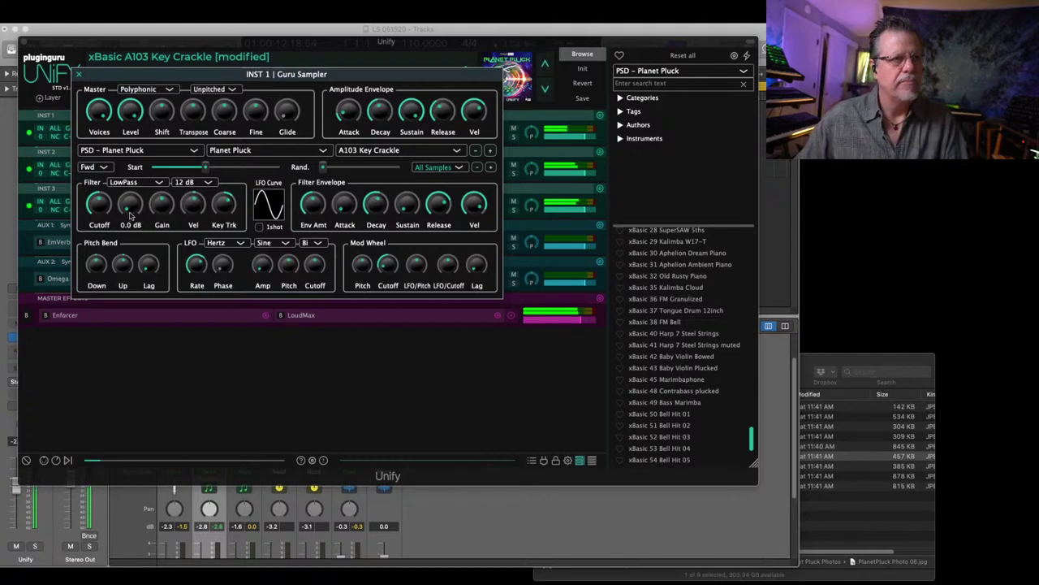
{"action": "left_click_drag", "start_coordinate": [323, 173], "coordinate": [343, 171]}
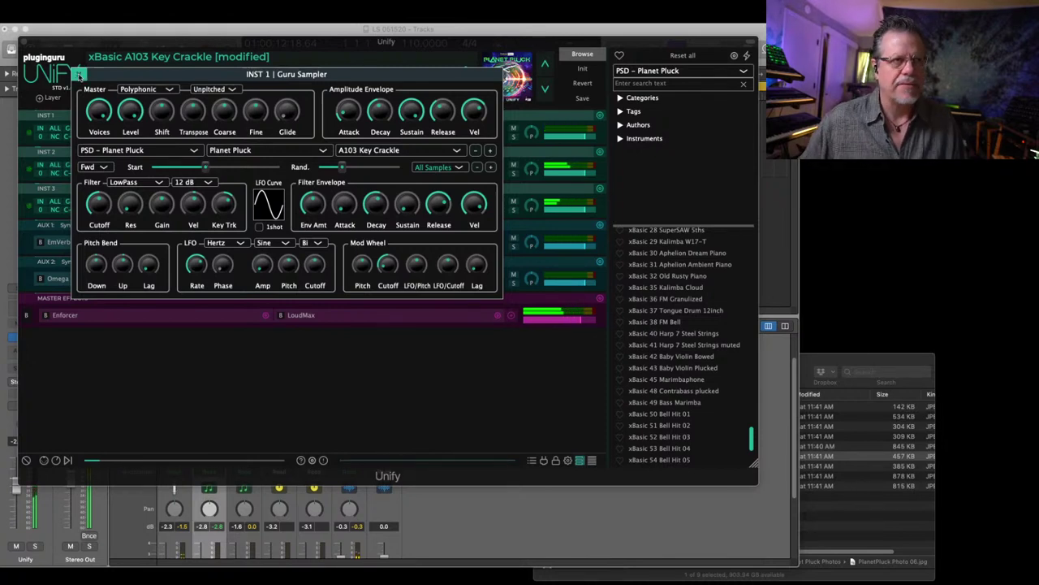
{"action": "left_click", "coordinate": [79, 75]}
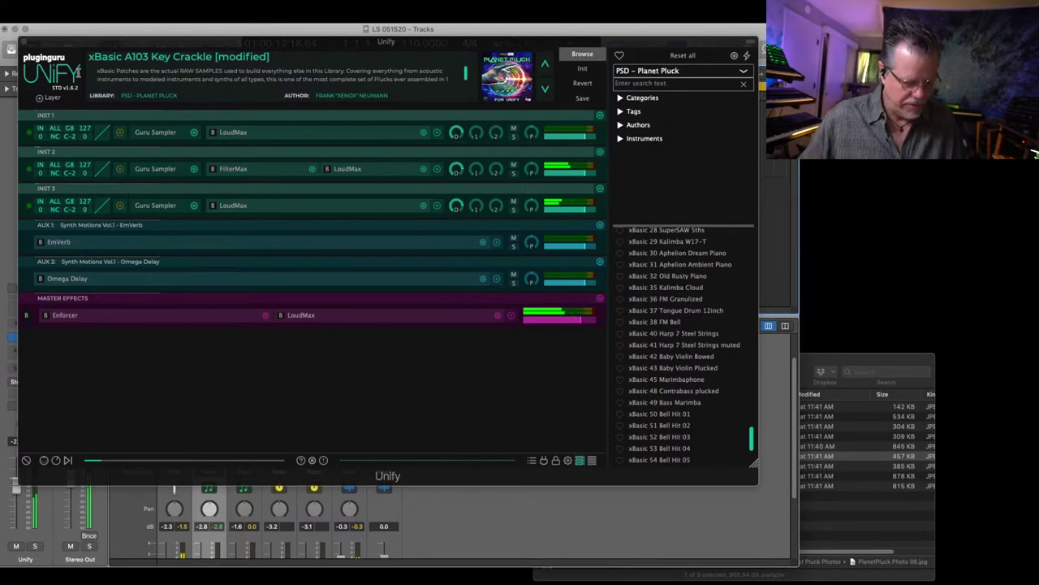
Switch to the Logic Pro project, close the Unify window and record a two-bar MIDI phrase from bar 1 on the Unify track.
{"action": "key", "text": "super+h"}
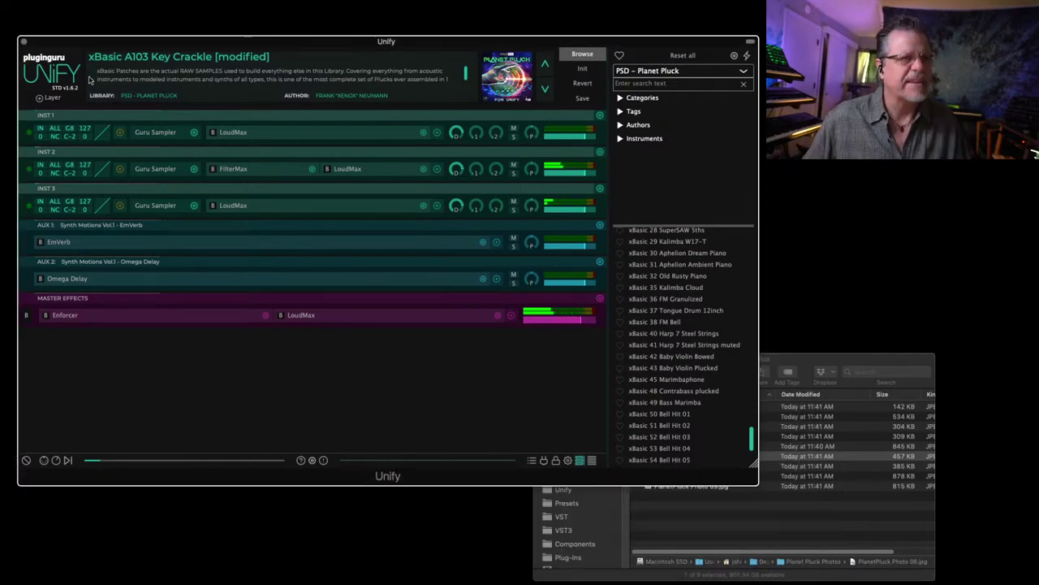
{"action": "key", "text": "super+Tab"}
{"action": "left_click", "coordinate": [24, 41]}
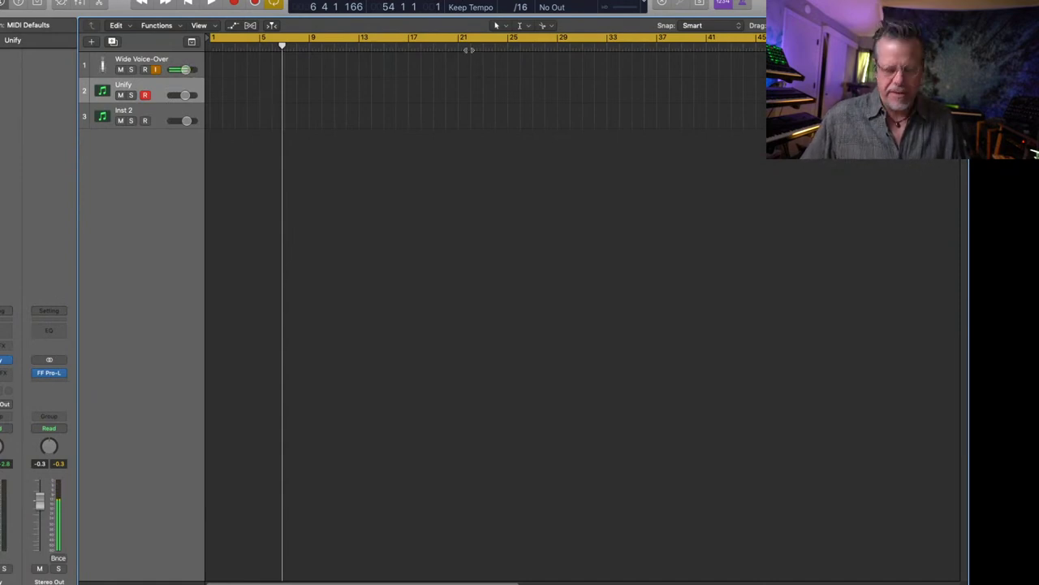
{"action": "key", "text": "Return"}
{"action": "key", "text": "space"}
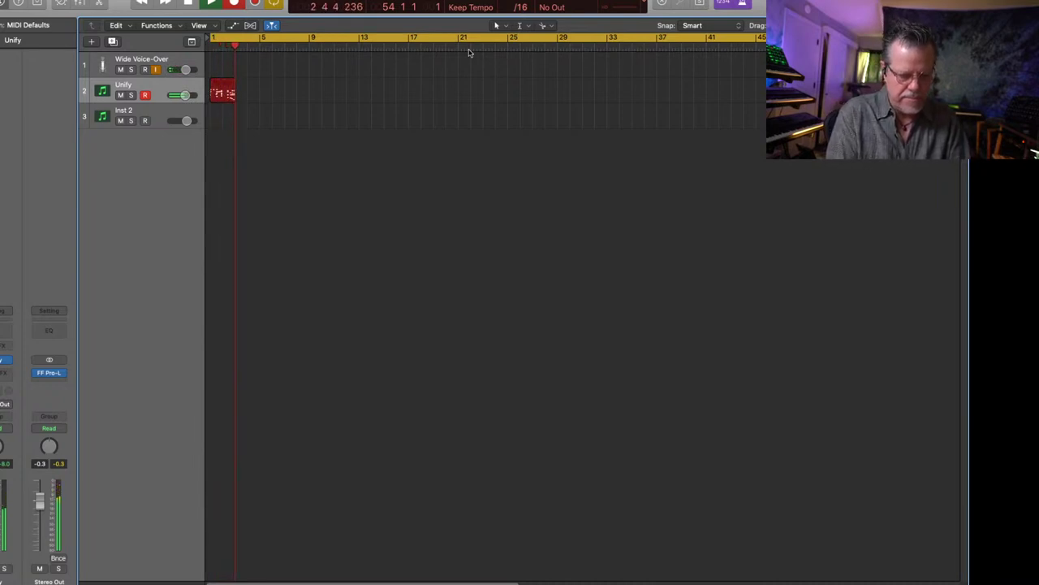
{"action": "key", "text": "space"}
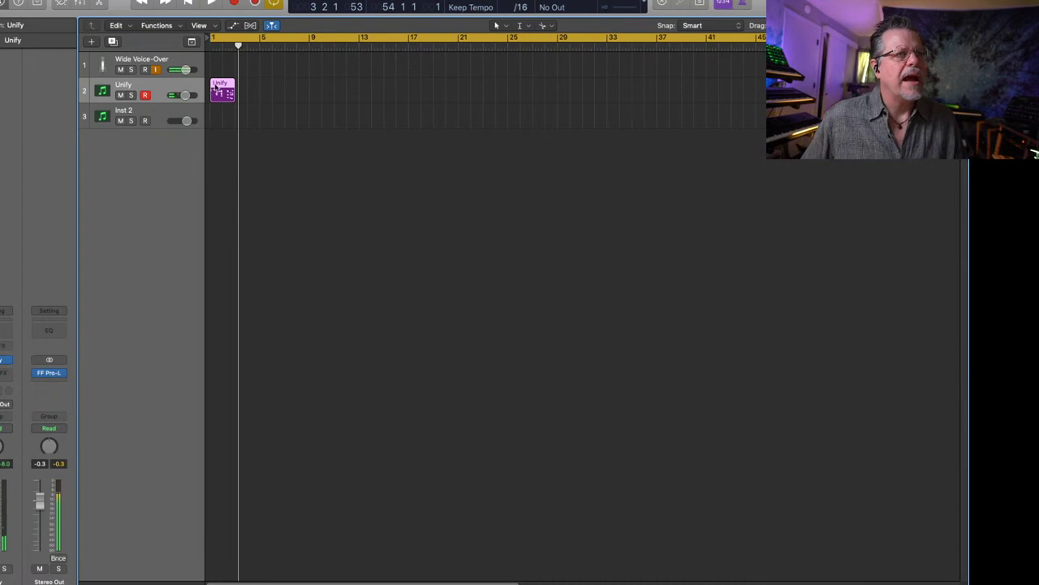
Open the recorded Unify region in an enlarged Piano Roll, play it back and audition the notes around beat 3 of bar 1.
{"action": "double_click", "coordinate": [217, 88]}
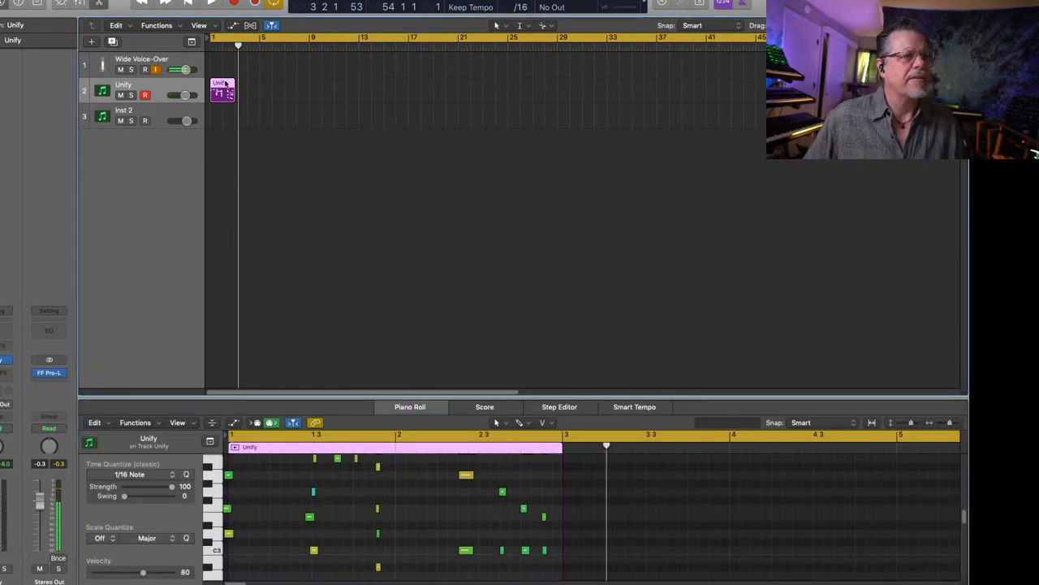
{"action": "key", "text": "Return"}
{"action": "key", "text": "space"}
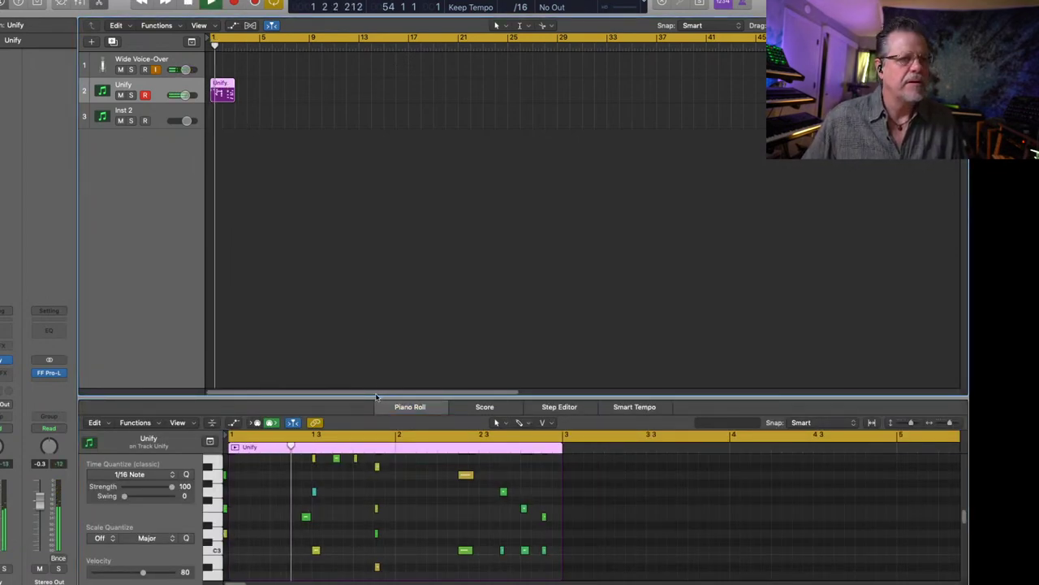
{"action": "left_click_drag", "start_coordinate": [378, 396], "coordinate": [378, 244]}
{"action": "left_click", "coordinate": [318, 342]}
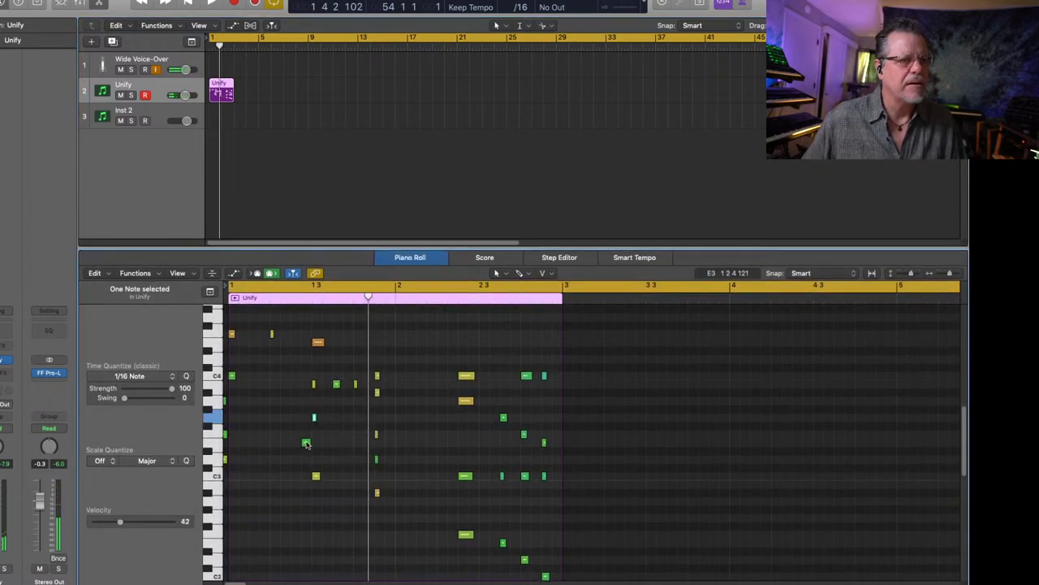
{"action": "left_click", "coordinate": [305, 442]}
{"action": "left_click", "coordinate": [316, 475]}
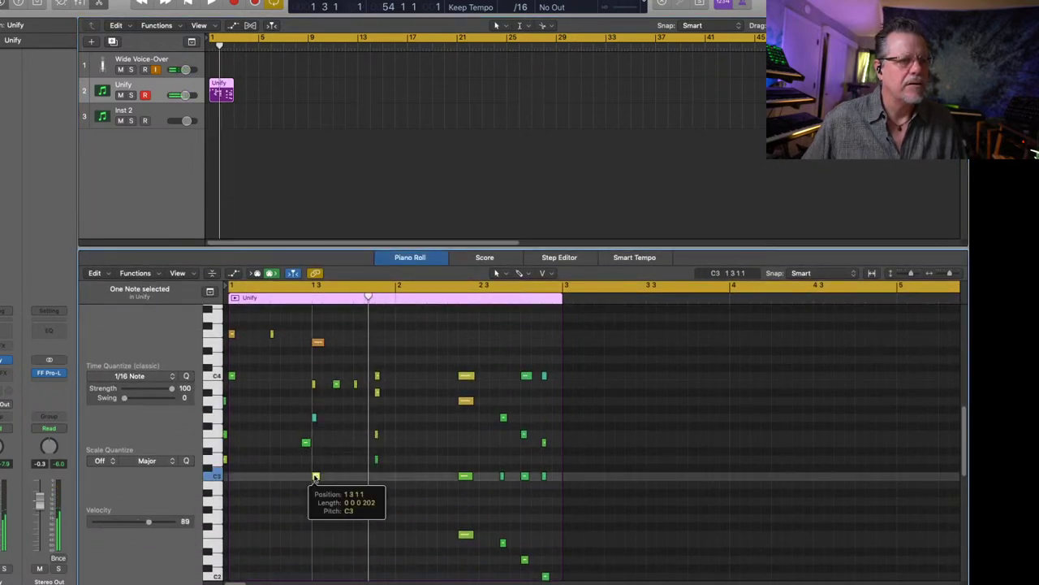
{"action": "key", "text": "space"}
{"action": "key", "text": "space"}
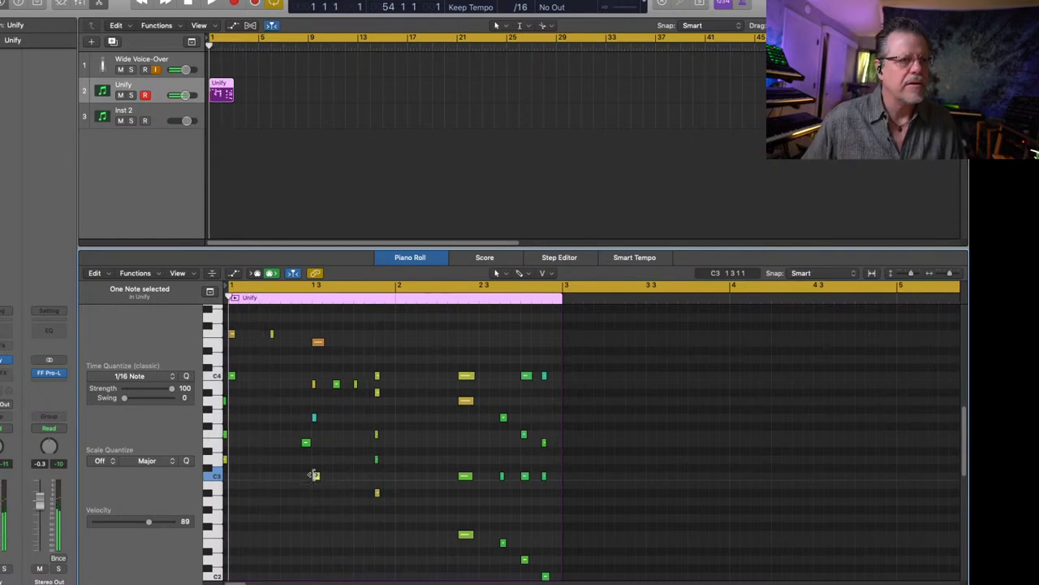
Select the five opening chord notes, turn their time quantize off and shift them just past the start of bar 1.
{"action": "left_click_drag", "start_coordinate": [252, 396], "coordinate": [220, 479]}
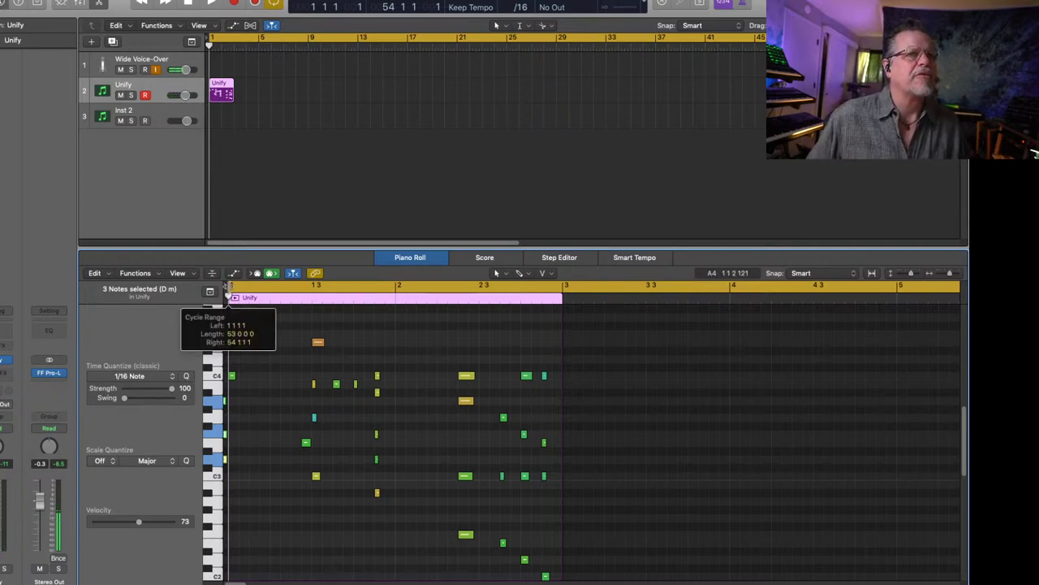
{"action": "key", "text": "space"}
{"action": "left_click", "coordinate": [236, 401]}
{"action": "left_click_drag", "start_coordinate": [237, 401], "coordinate": [224, 463]}
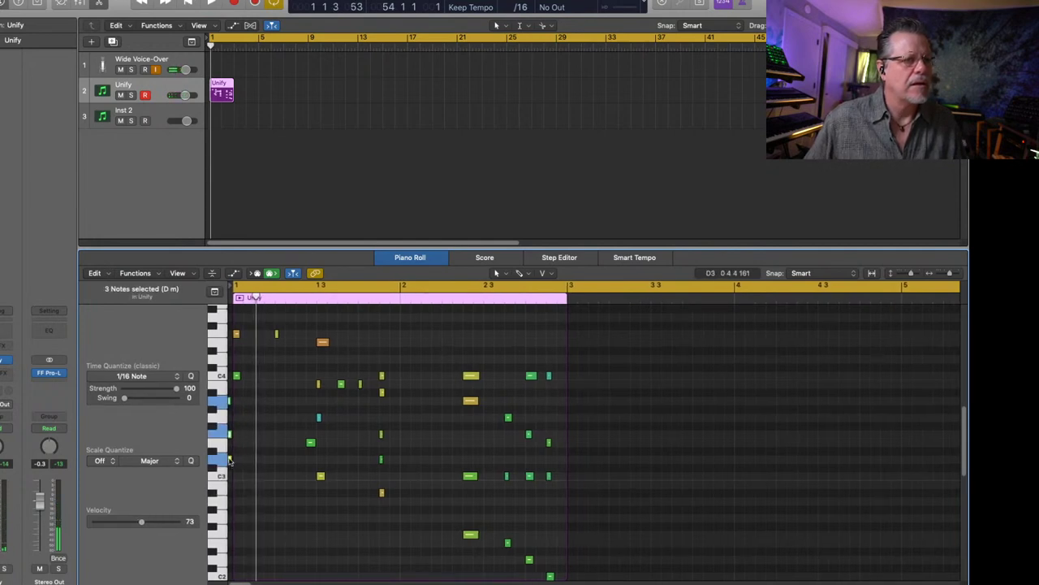
{"action": "left_click", "coordinate": [258, 357]}
{"action": "left_click_drag", "start_coordinate": [261, 323], "coordinate": [213, 502]}
{"action": "left_click", "coordinate": [162, 379]}
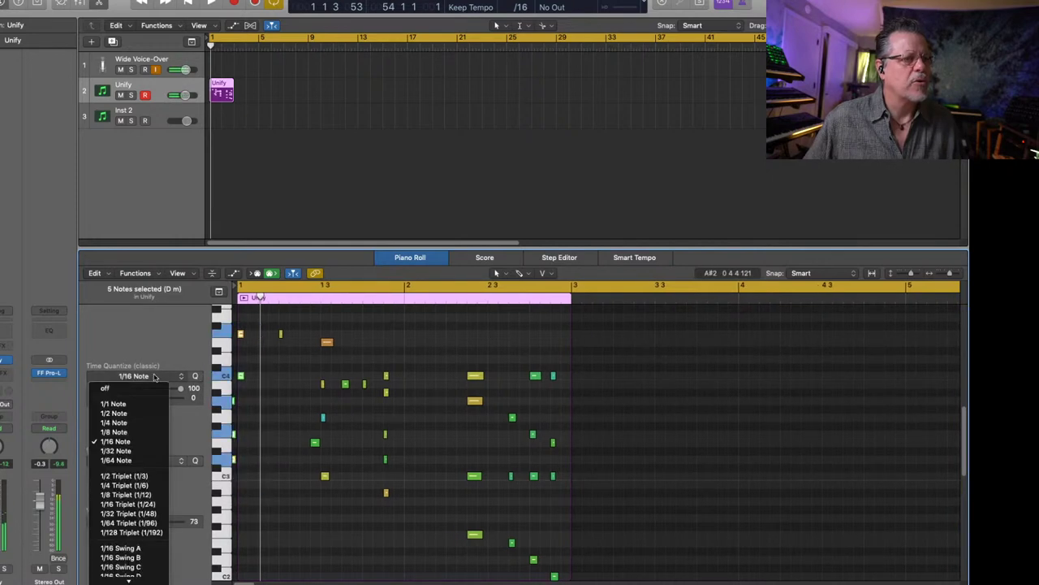
{"action": "left_click", "coordinate": [134, 376]}
{"action": "left_click_drag", "start_coordinate": [240, 376], "coordinate": [246, 377]}
Quantize the opening chord to 1/16 Note at strength 24, and apply the same quantize to the five notes around beat 3.
{"action": "left_click", "coordinate": [165, 378]}
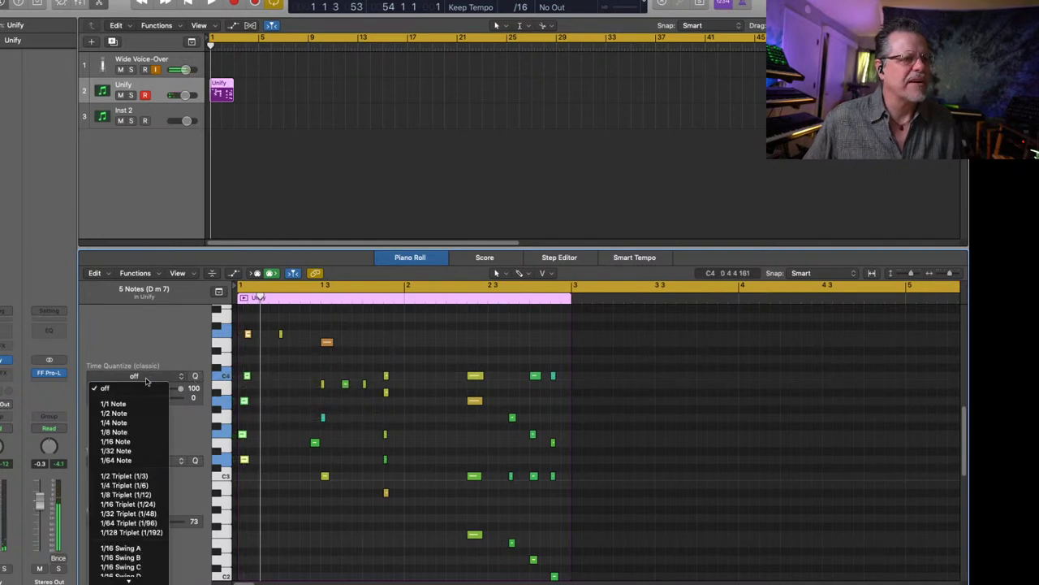
{"action": "left_click", "coordinate": [141, 438]}
{"action": "left_click_drag", "start_coordinate": [180, 389], "coordinate": [138, 391]}
{"action": "key", "text": "space"}
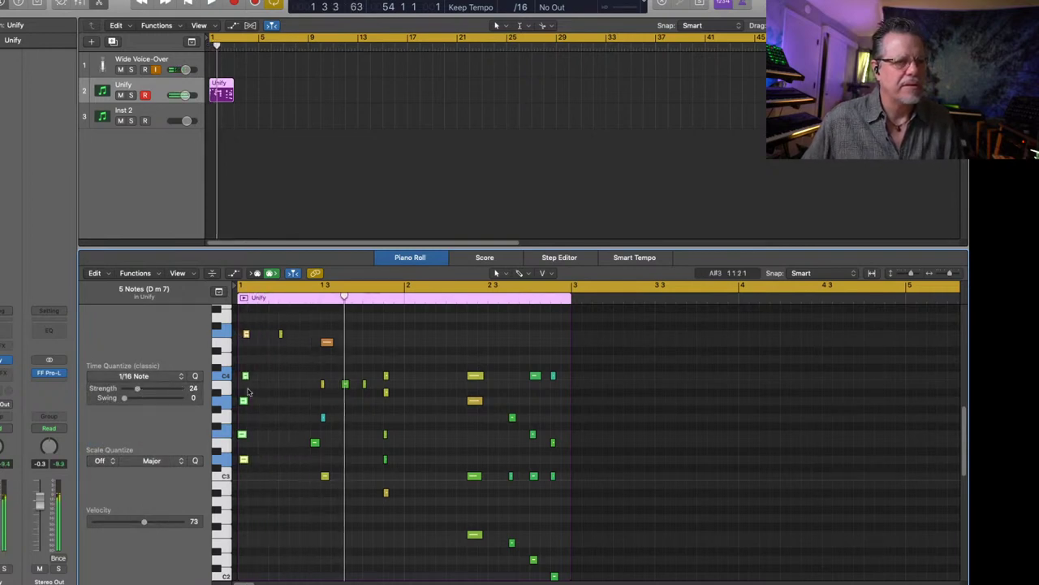
{"action": "left_click_drag", "start_coordinate": [305, 328], "coordinate": [338, 505]}
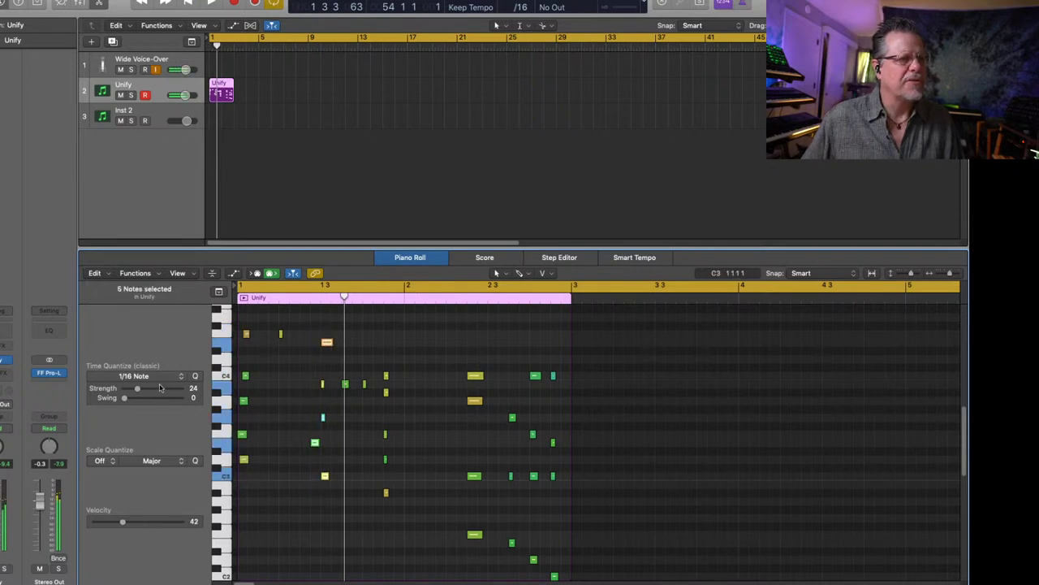
{"action": "left_click", "coordinate": [195, 376]}
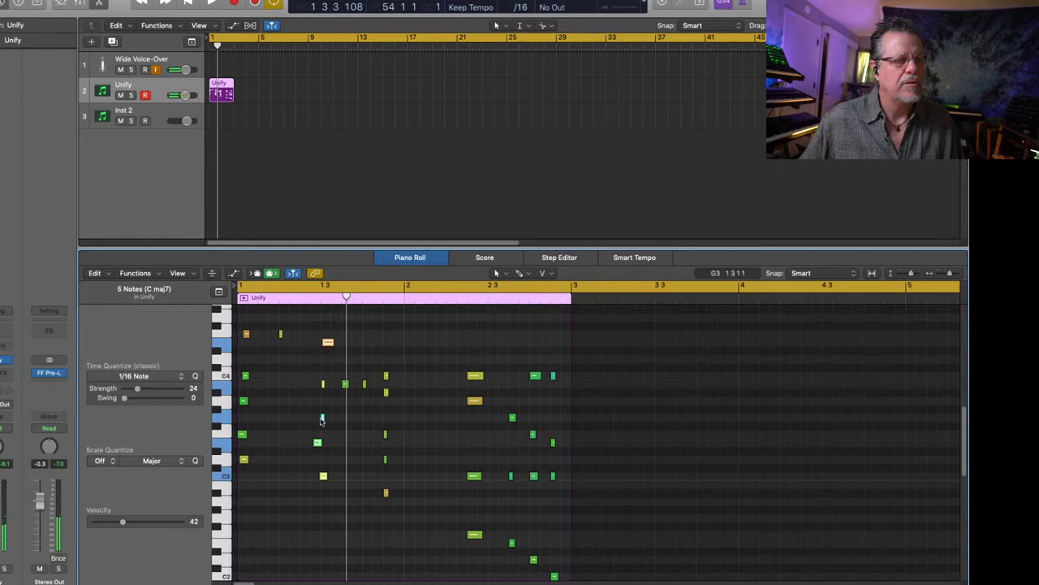
Raise the B3 note at beat 3 of bar 1 to C4 and play the phrase back.
{"action": "left_click", "coordinate": [322, 385]}
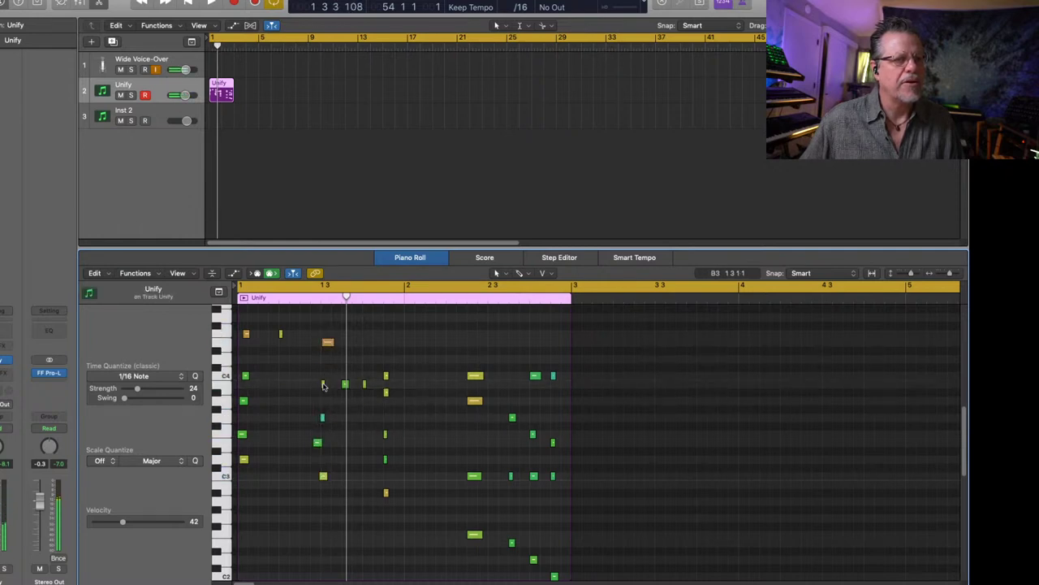
{"action": "left_click_drag", "start_coordinate": [322, 385], "coordinate": [323, 376]}
{"action": "key", "text": "space"}
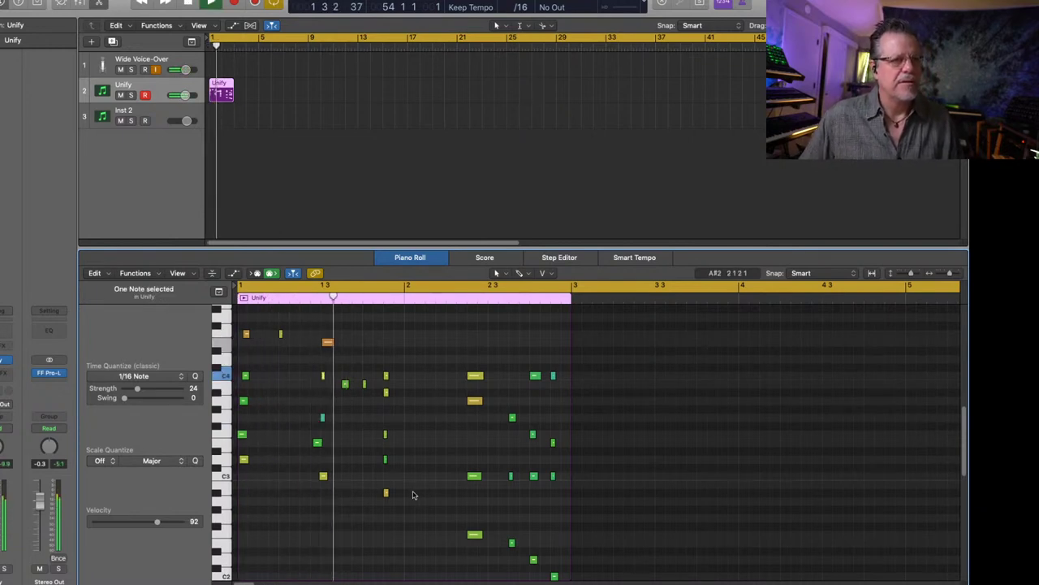
{"action": "left_click", "coordinate": [374, 393]}
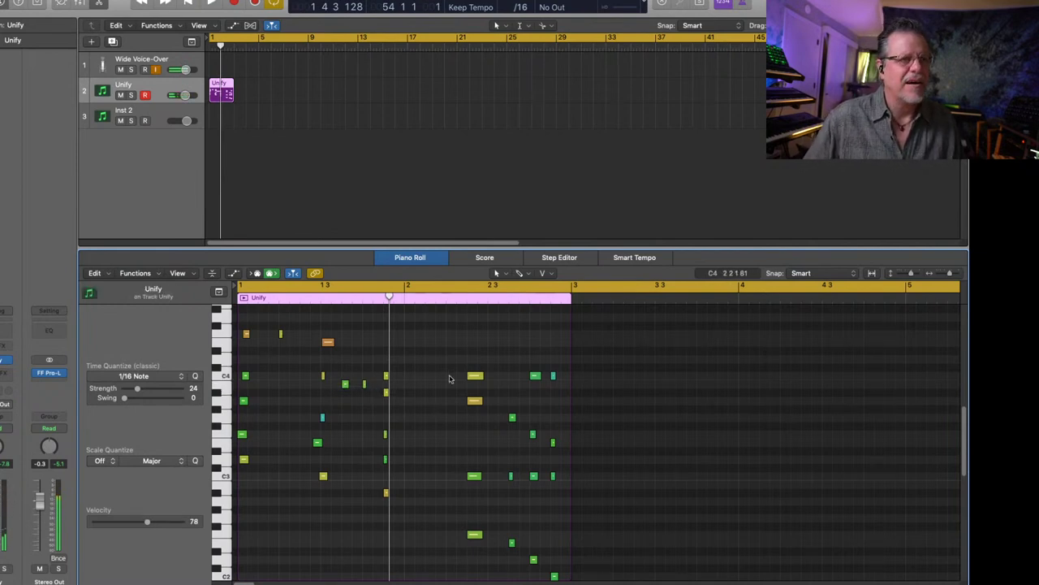
Raise the two B3 notes just after beat 3 of bar 1 to C4, and loop the Unify region during playback.
{"action": "left_click", "coordinate": [346, 384]}
{"action": "left_click", "coordinate": [365, 384], "text": "shift"}
{"action": "key", "text": "alt+Up"}
{"action": "key", "text": "space"}
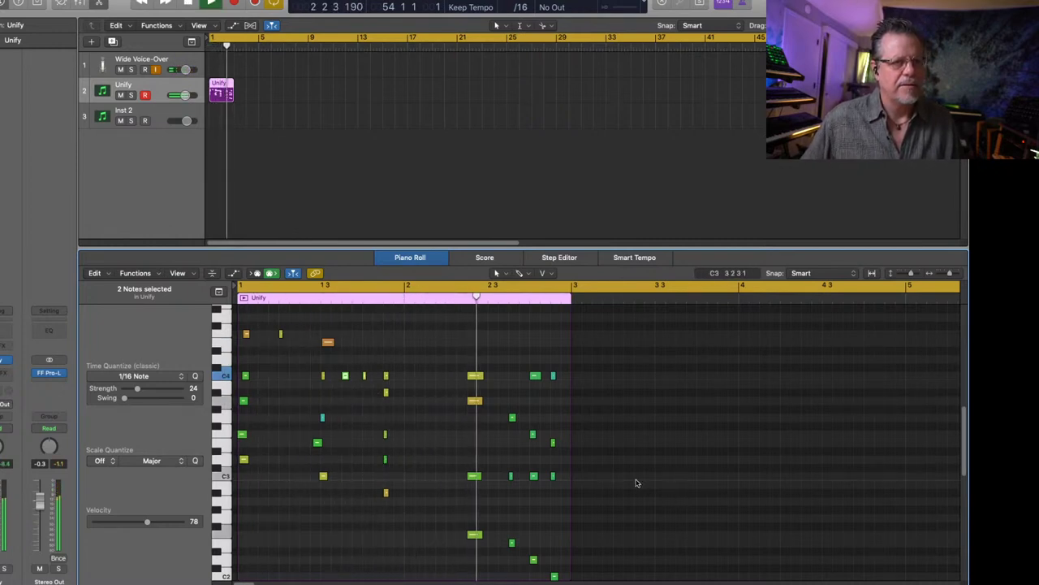
{"action": "key", "text": "l"}
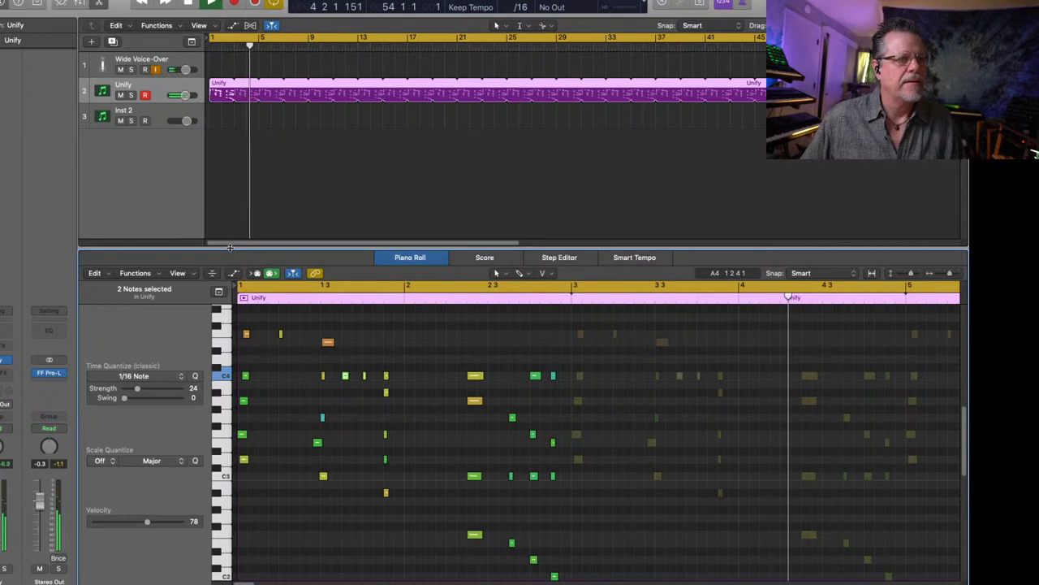
Bring up the Unify instrument and add a FilterMax effect after LoudMax in the master effects.
{"action": "key", "text": "v"}
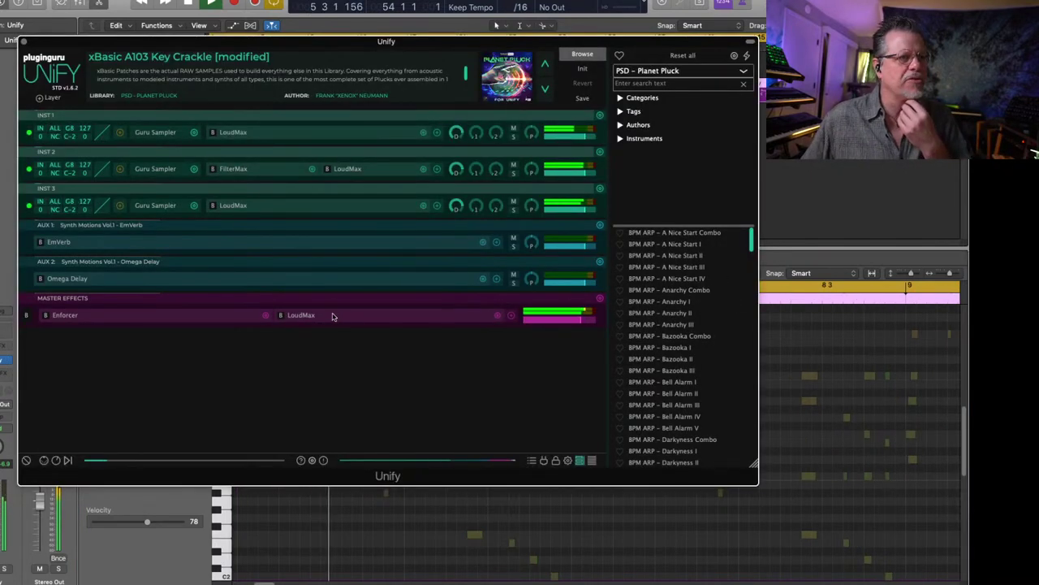
{"action": "left_click", "coordinate": [511, 317]}
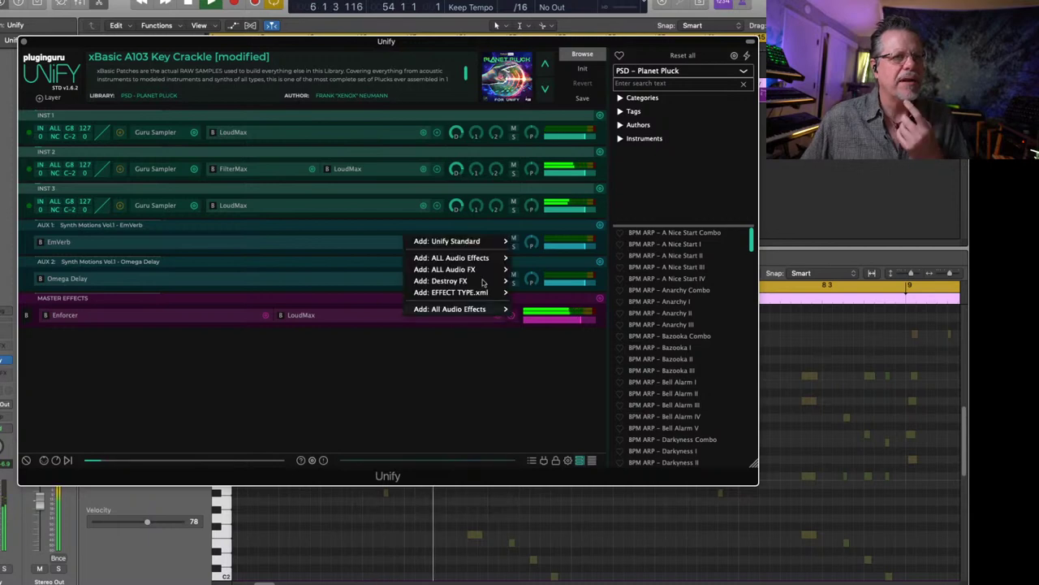
{"action": "mouse_move", "coordinate": [487, 241]}
{"action": "mouse_move", "coordinate": [536, 277]}
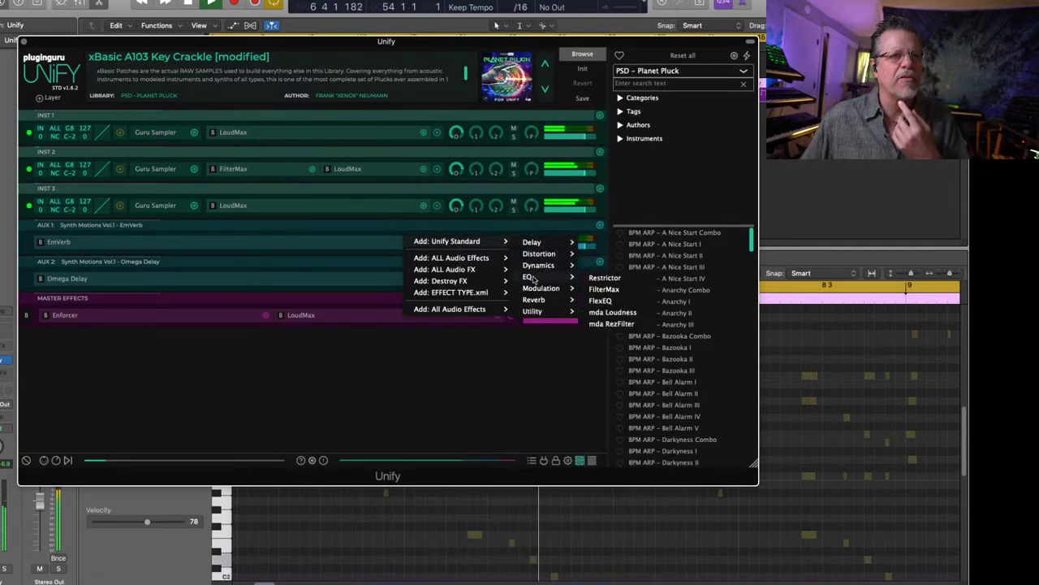
{"action": "left_click", "coordinate": [622, 294]}
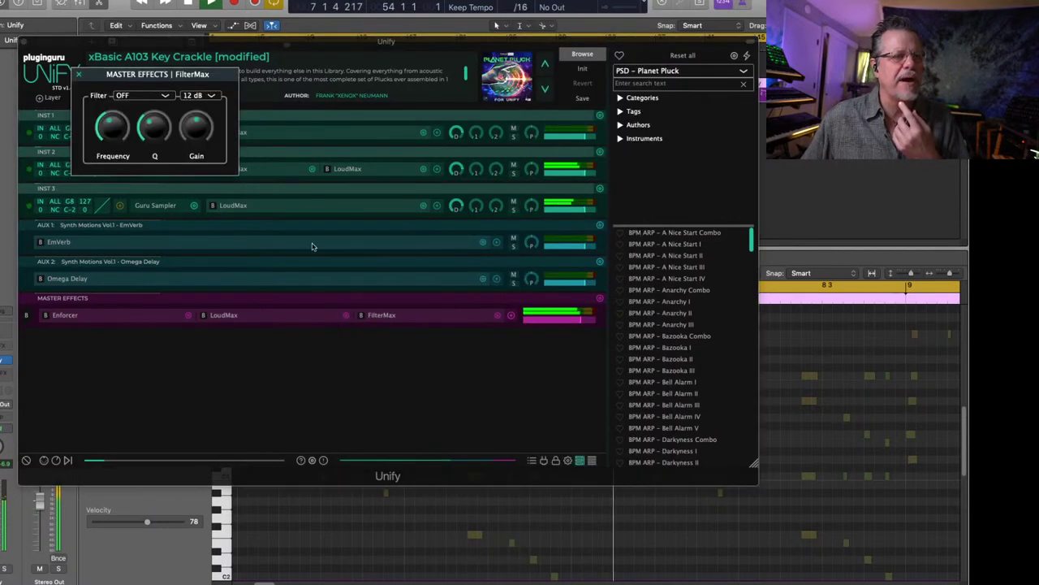
Set the master FilterMax to Low Pass with its frequency lowered to about 231 Hz, and close its settings.
{"action": "left_click", "coordinate": [142, 95]}
{"action": "left_click", "coordinate": [116, 125]}
{"action": "left_click_drag", "start_coordinate": [116, 125], "coordinate": [123, 148]}
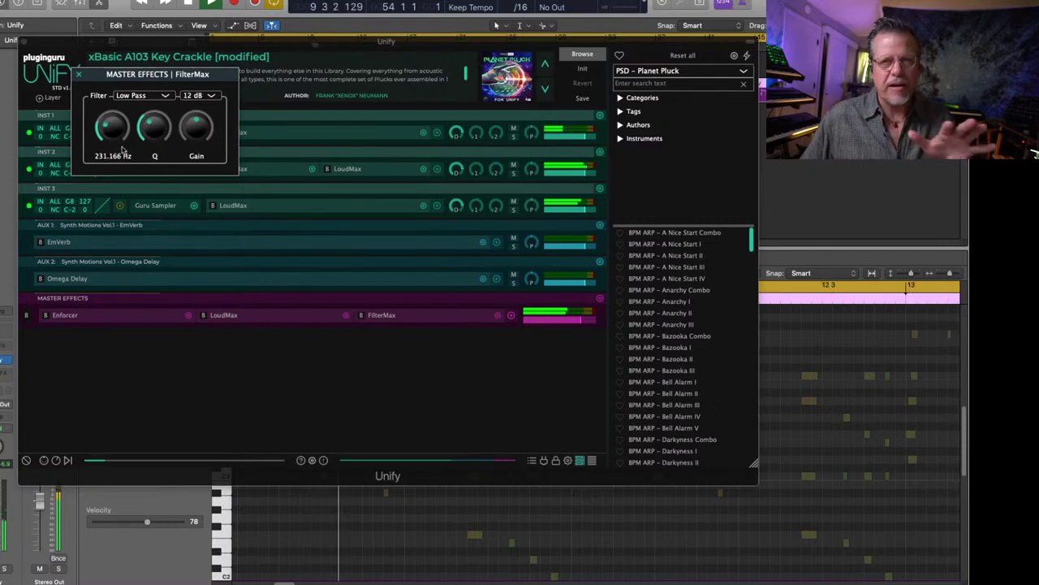
{"action": "left_click", "coordinate": [79, 74]}
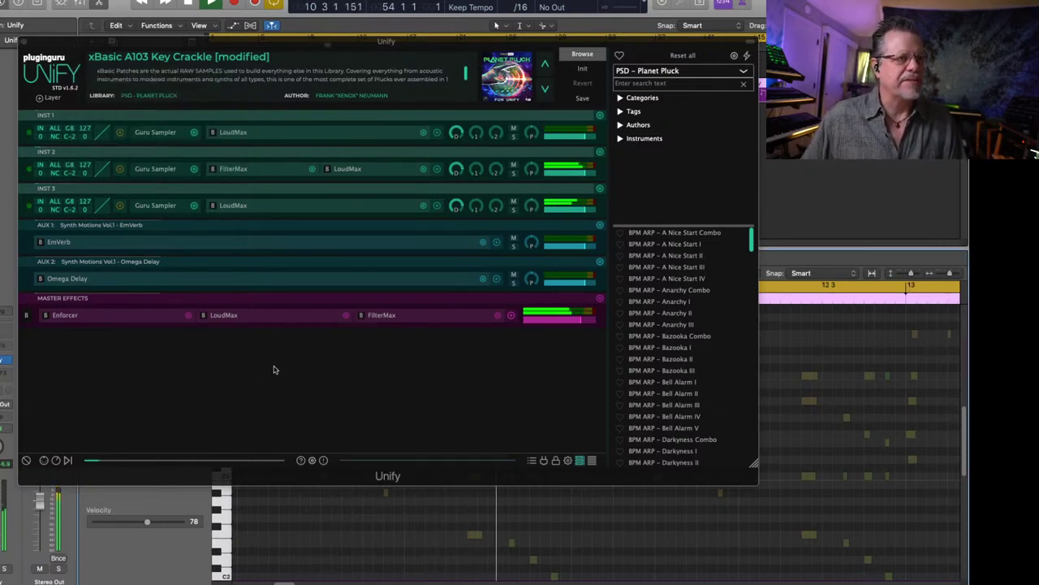
Show Unify's macro knobs and check the Frequency control in the master FilterMax settings.
{"action": "left_click", "coordinate": [370, 316]}
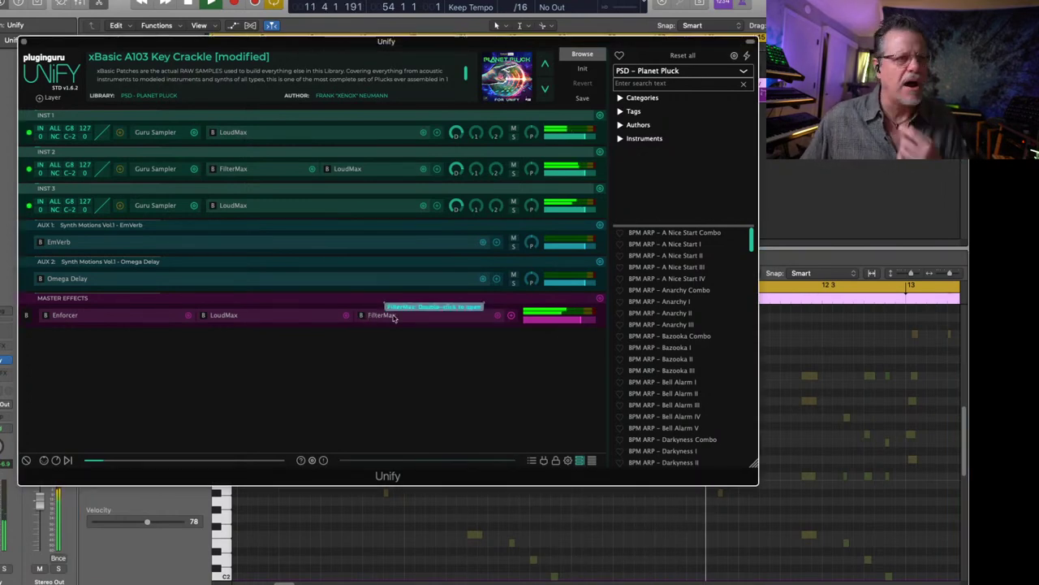
{"action": "left_click", "coordinate": [55, 461]}
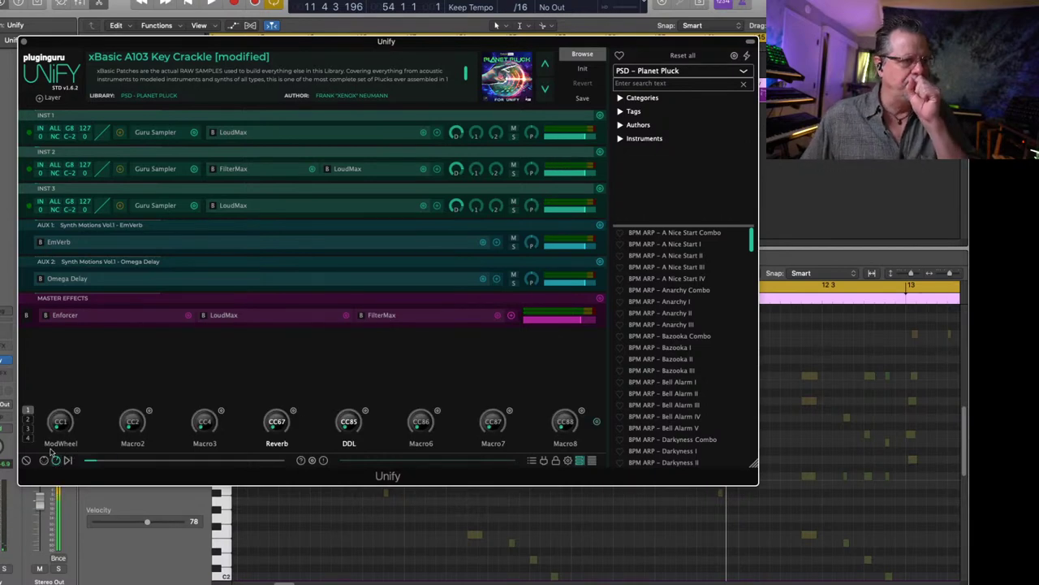
{"action": "left_click", "coordinate": [382, 315]}
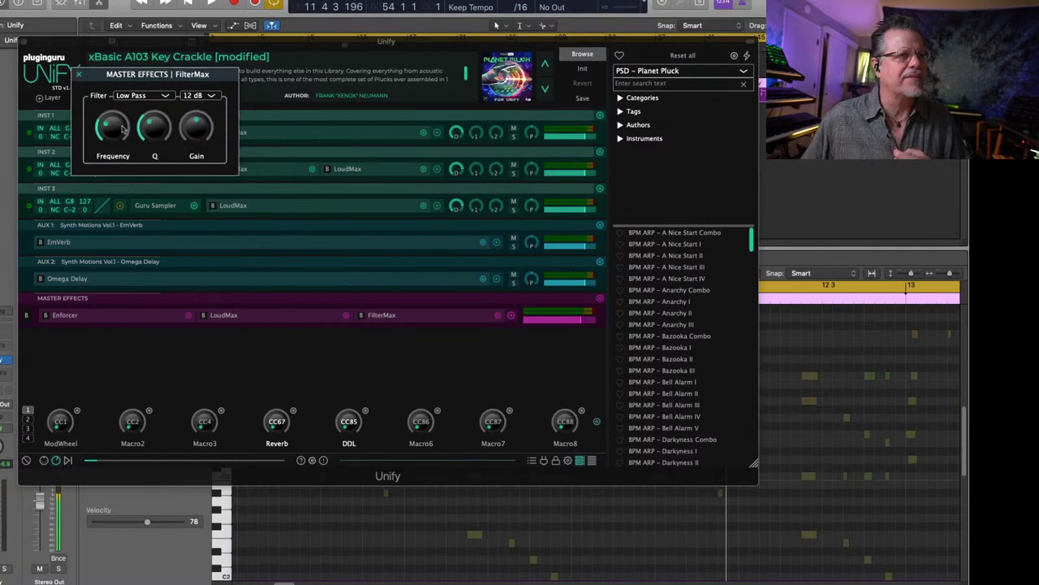
{"action": "left_click", "coordinate": [162, 41]}
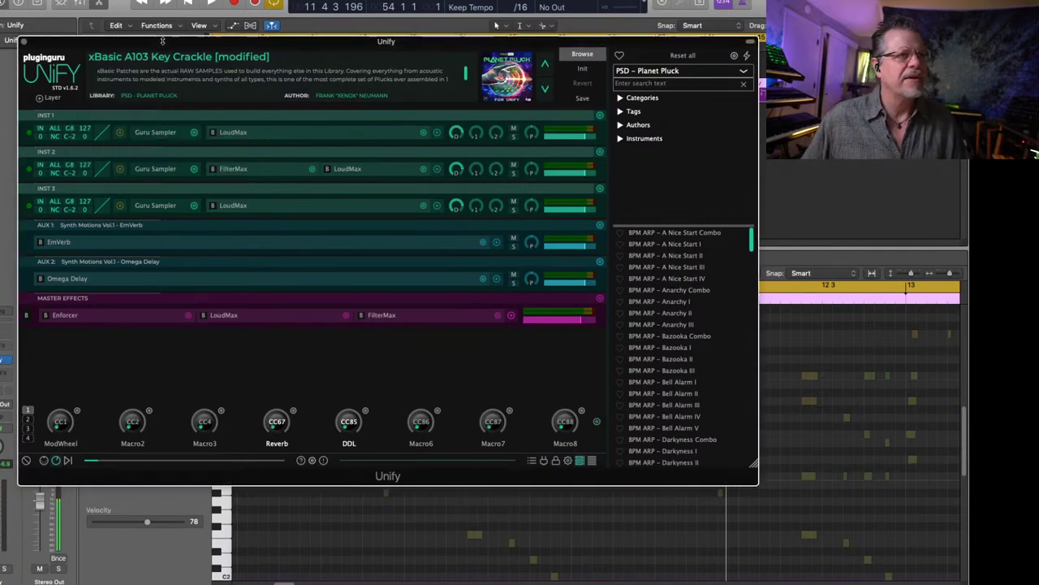
Link Macro2 to the filterFreq parameter of the FilterMax in the master effects.
{"action": "right_click", "coordinate": [149, 412]}
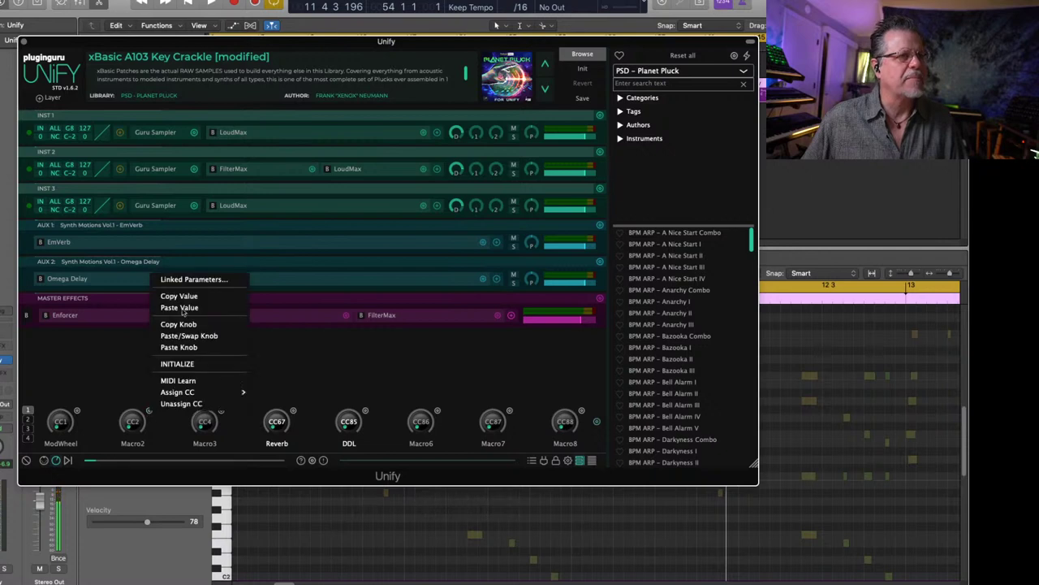
{"action": "left_click", "coordinate": [188, 279]}
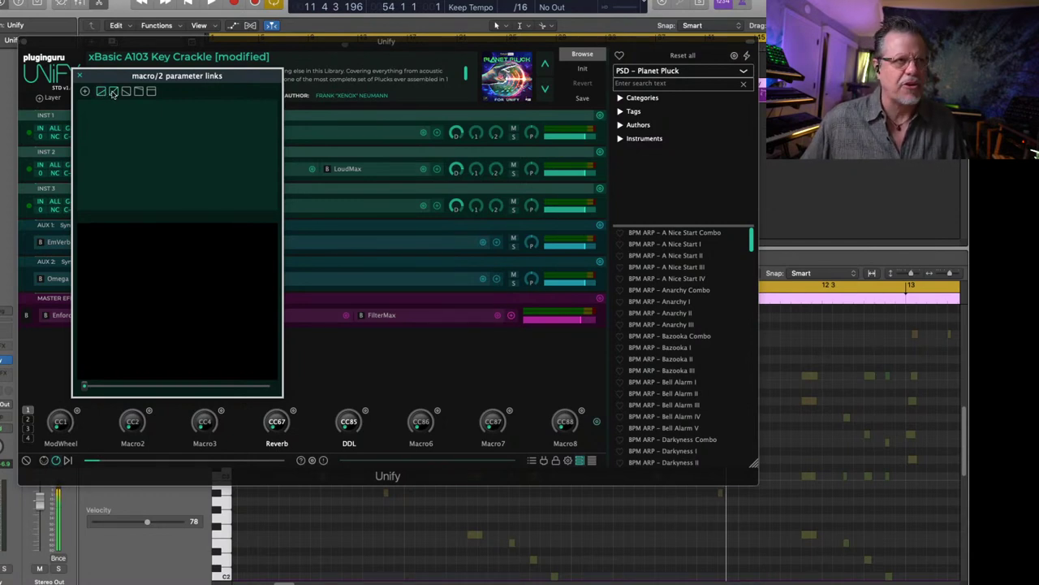
{"action": "left_click", "coordinate": [86, 92]}
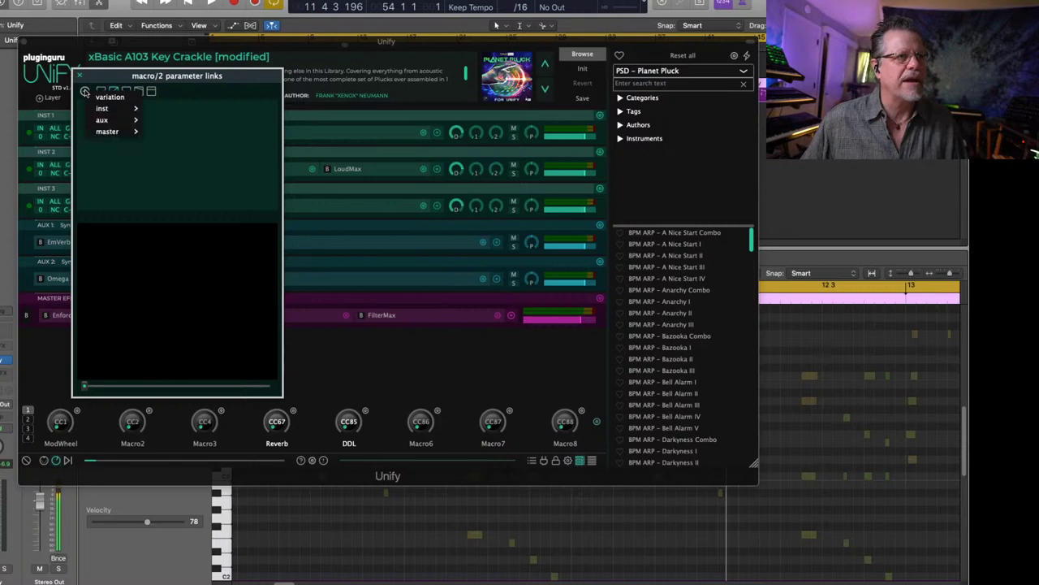
{"action": "mouse_move", "coordinate": [84, 108]}
{"action": "mouse_move", "coordinate": [104, 131]}
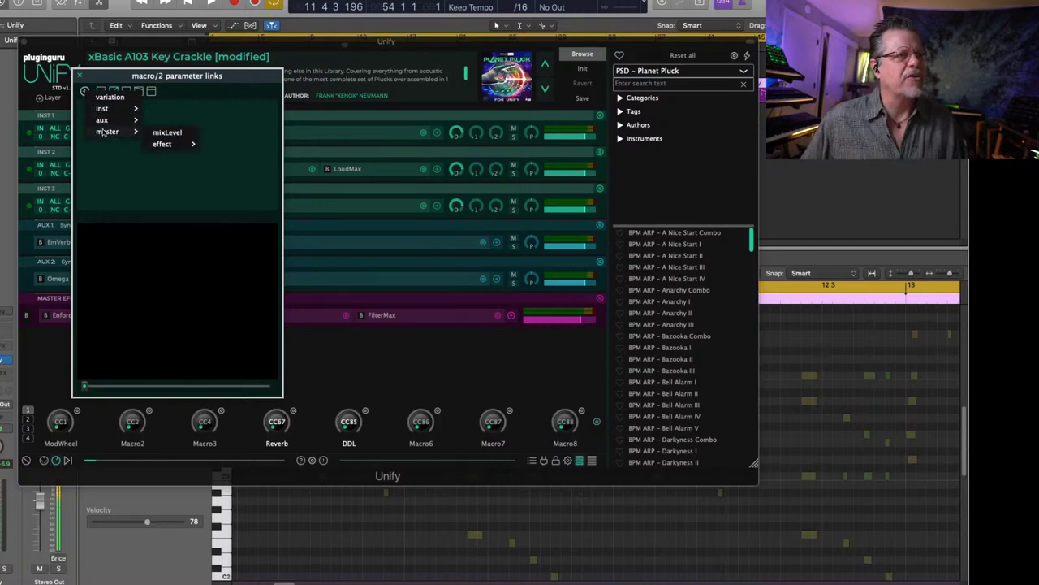
{"action": "mouse_move", "coordinate": [165, 143]}
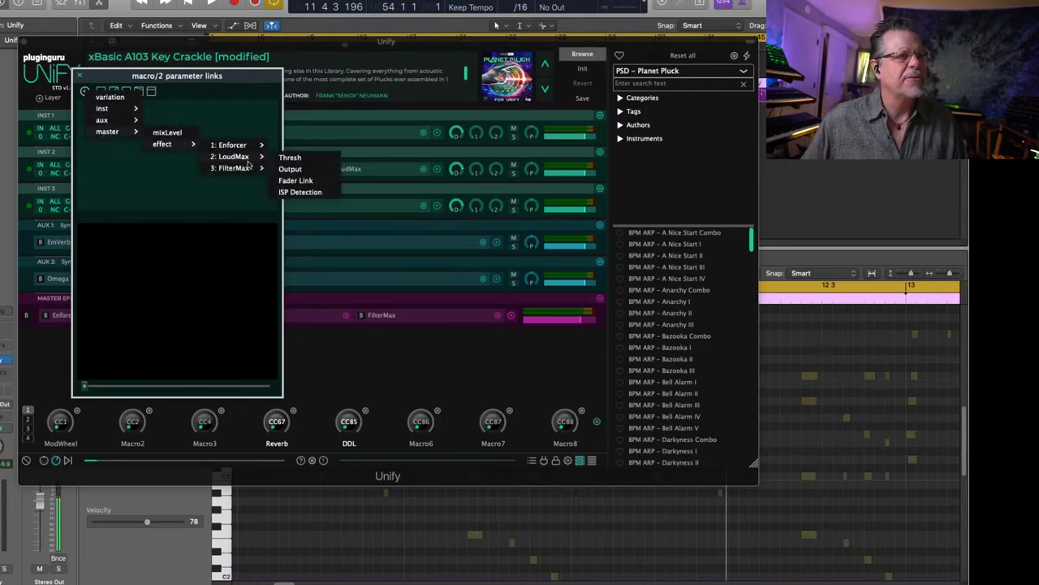
{"action": "mouse_move", "coordinate": [239, 168]}
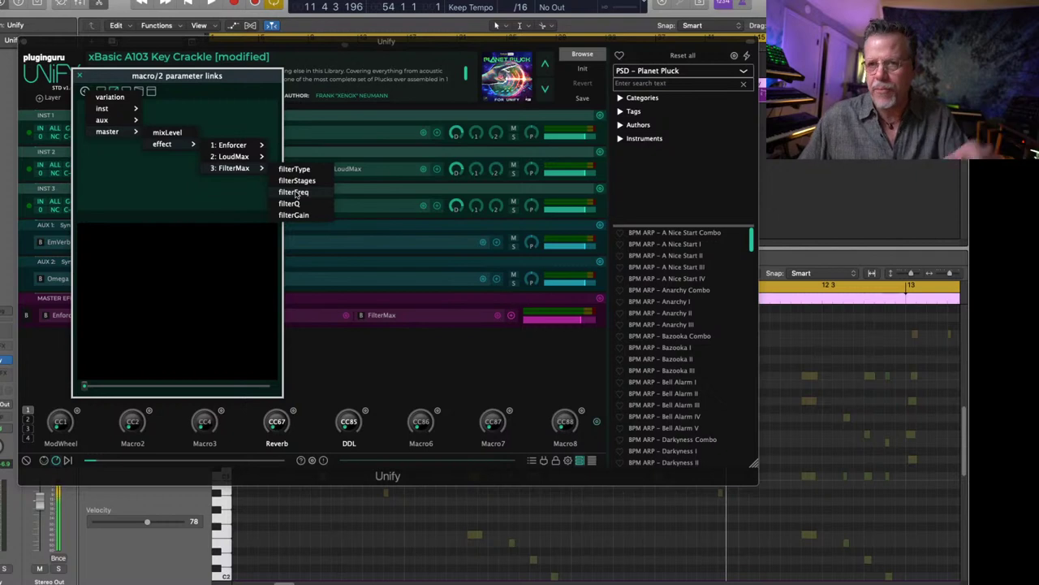
{"action": "left_click", "coordinate": [295, 192]}
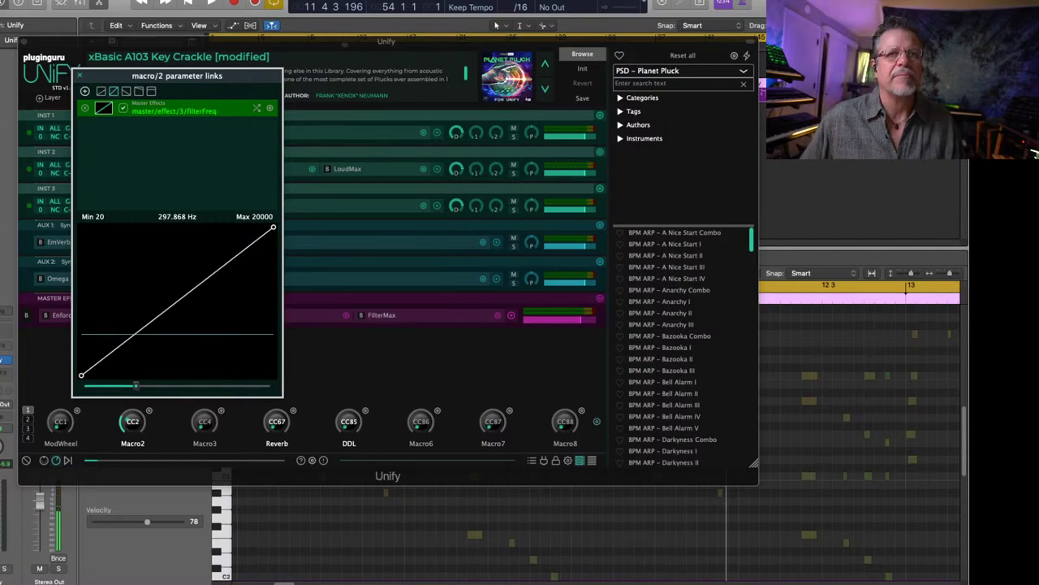
Play the looped phrase and sweep the Macro2 knob up and back down to hear the filter.
{"action": "key", "text": "space"}
{"action": "left_click", "coordinate": [136, 418]}
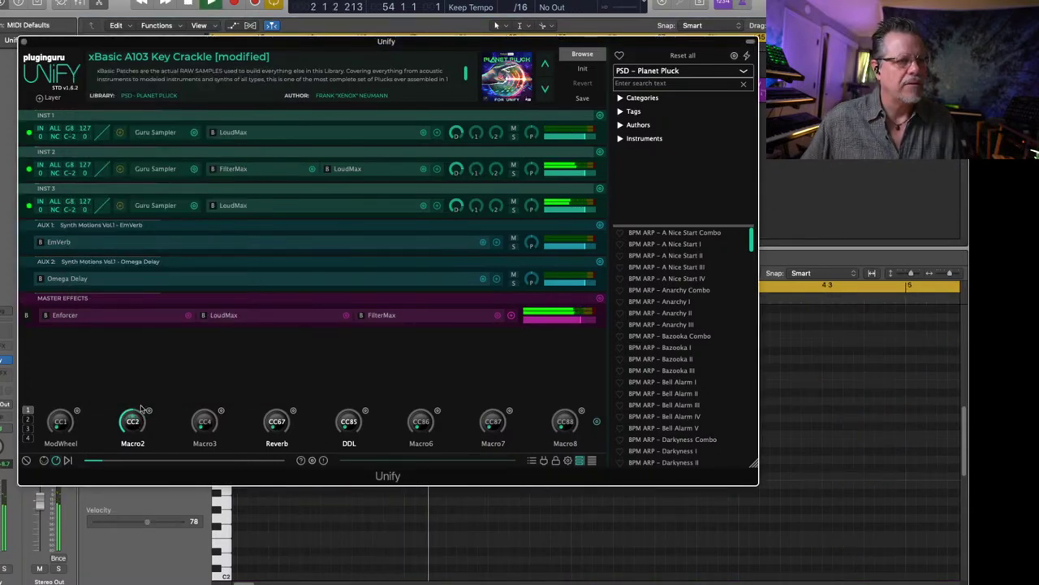
{"action": "left_click_drag", "start_coordinate": [142, 408], "coordinate": [137, 439]}
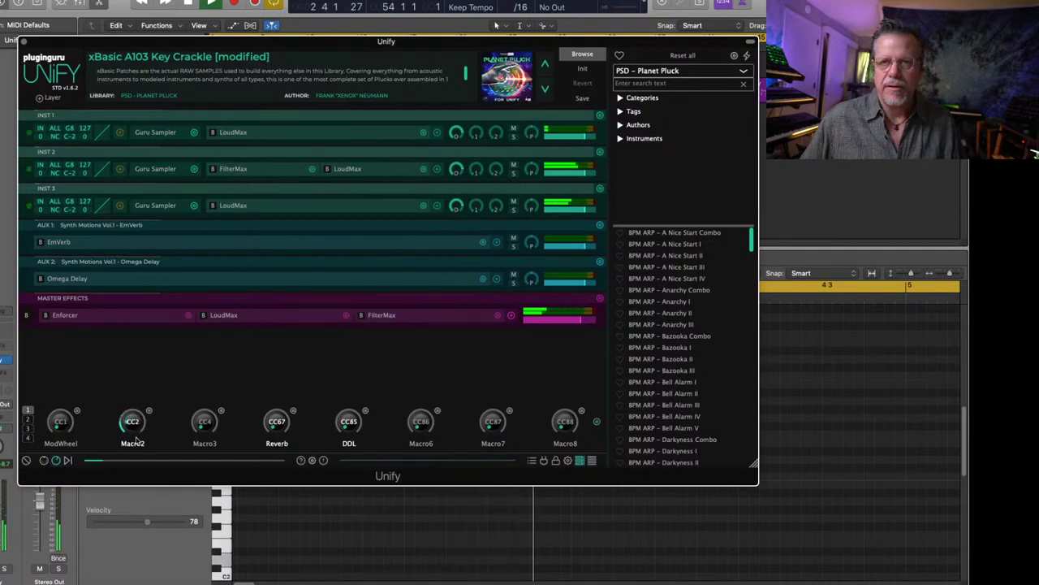
Rename Macro2 to Overall Filter.
{"action": "double_click", "coordinate": [134, 444]}
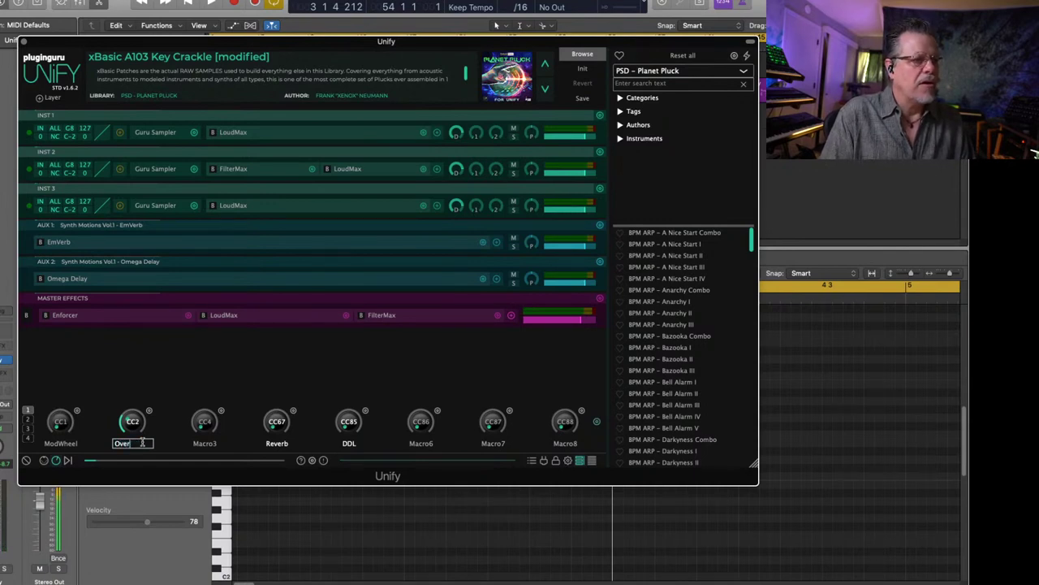
{"action": "type", "text": "Overall Filter"}
{"action": "key", "text": "Return"}
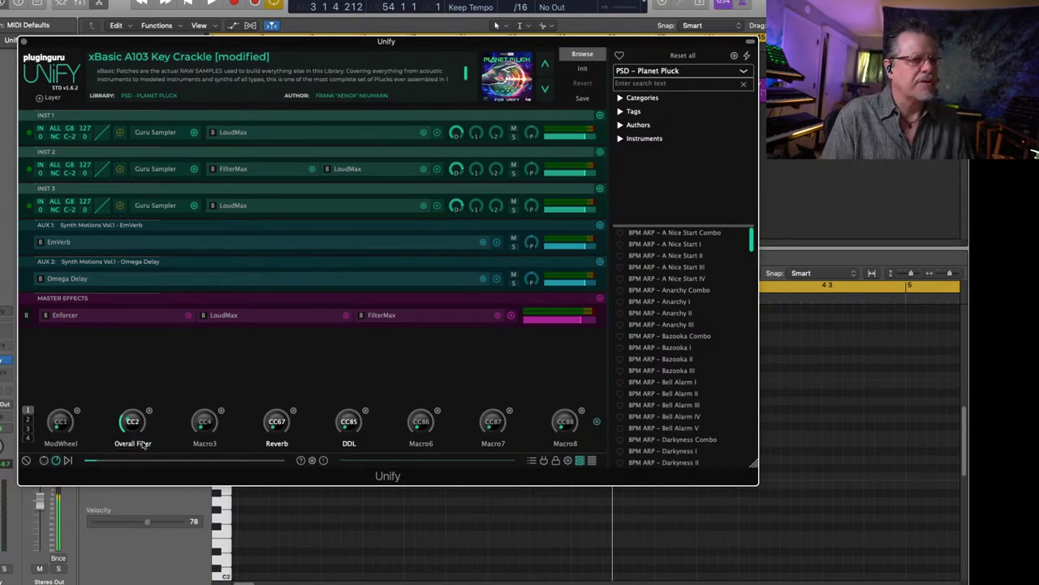
Close the Unify instrument and display track automation, with the Unify track's lane set to the Overall Filter parameter.
{"action": "left_click", "coordinate": [25, 43]}
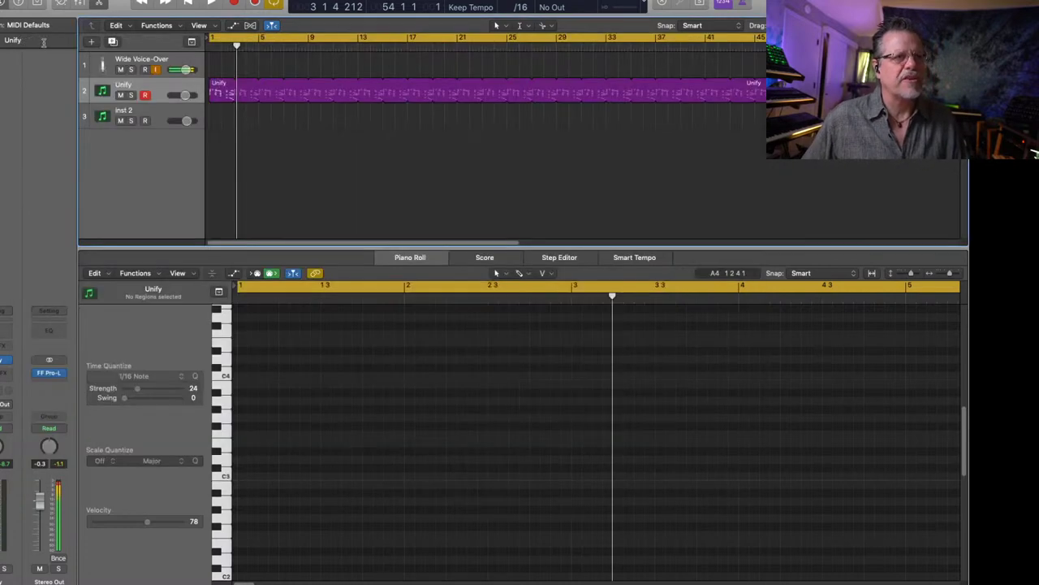
{"action": "left_click", "coordinate": [151, 94]}
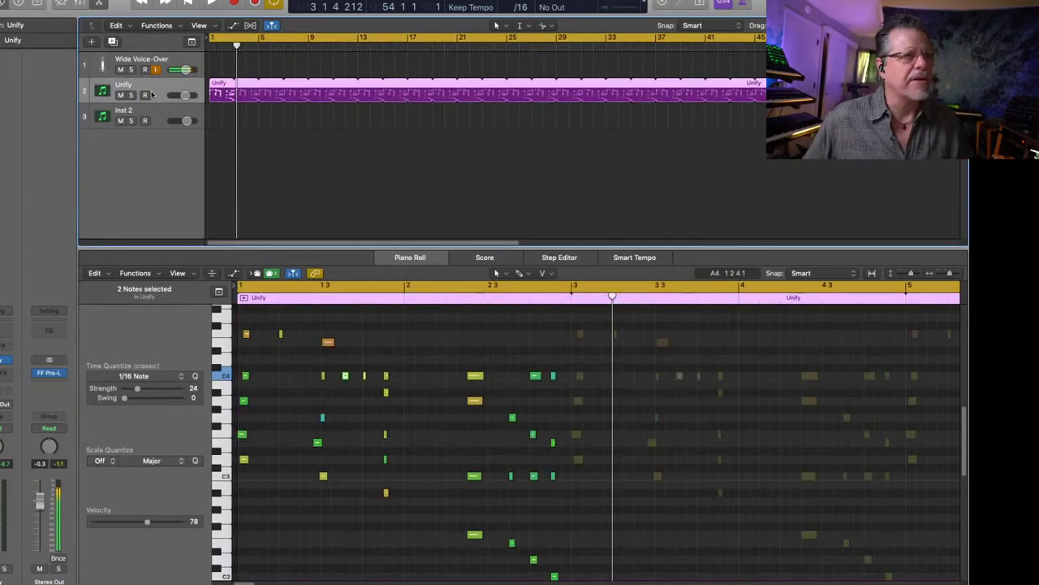
{"action": "key", "text": "a"}
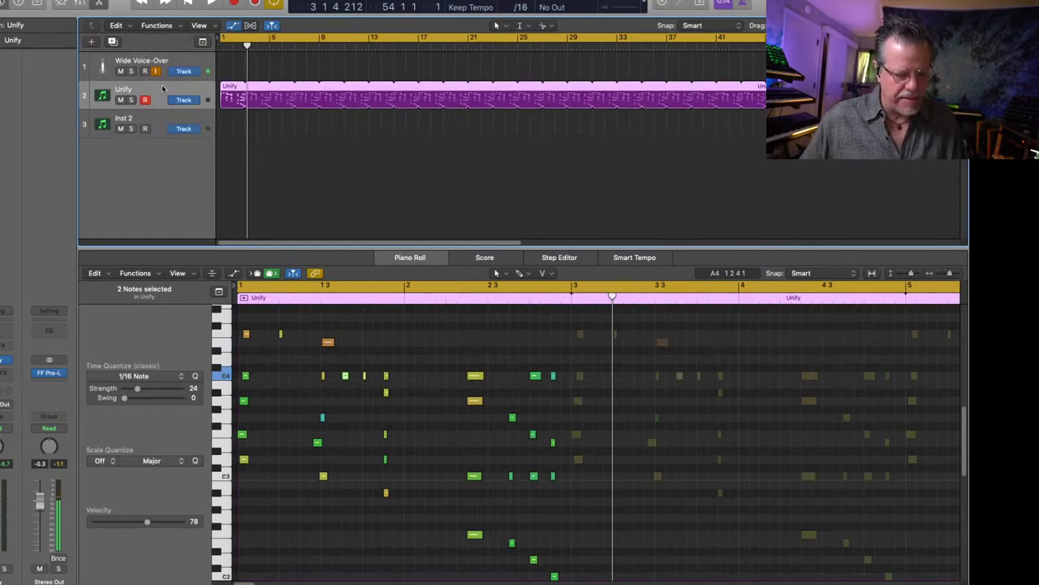
{"action": "left_click", "coordinate": [178, 136]}
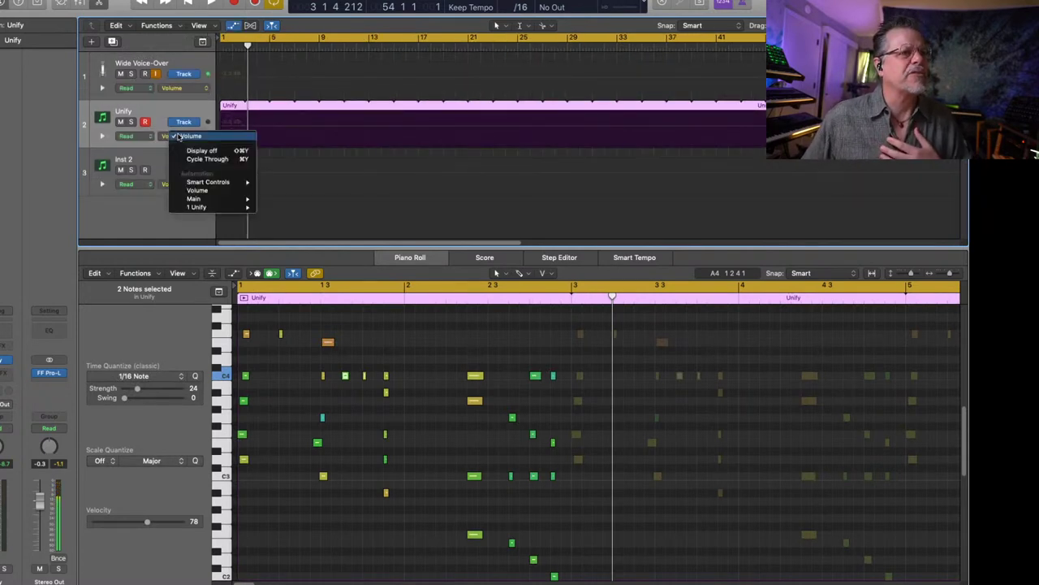
{"action": "mouse_move", "coordinate": [199, 210]}
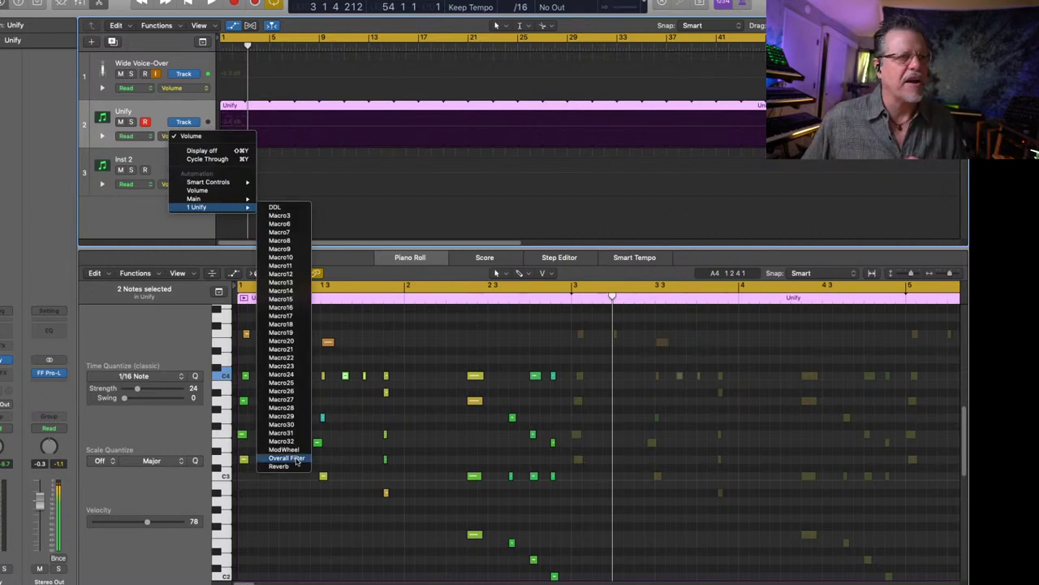
{"action": "left_click", "coordinate": [295, 459]}
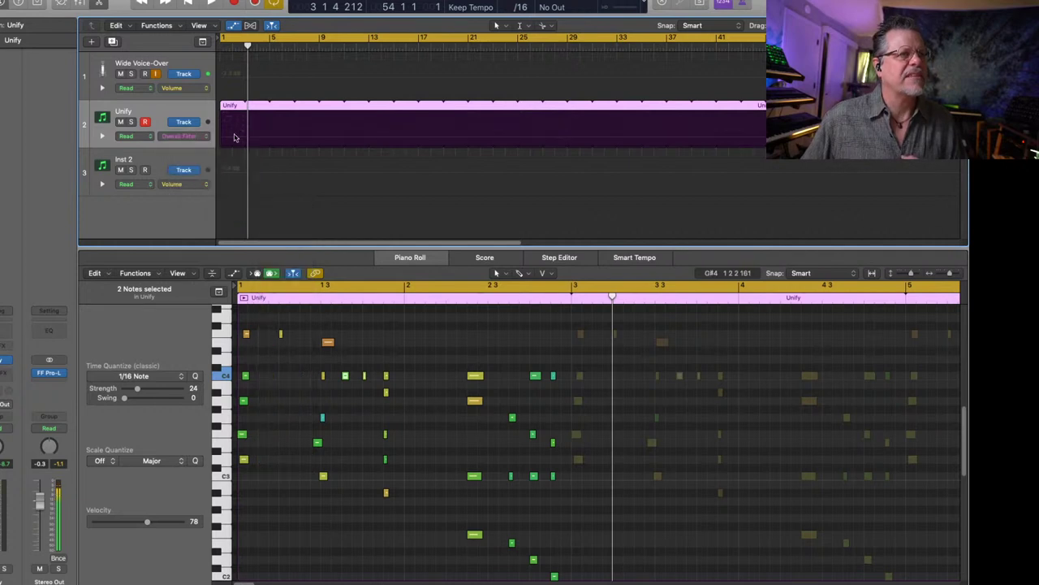
Automate Overall Filter to rise from bar 1 to about the end of bar 4 and drop there, and play it back.
{"action": "left_click", "coordinate": [226, 140]}
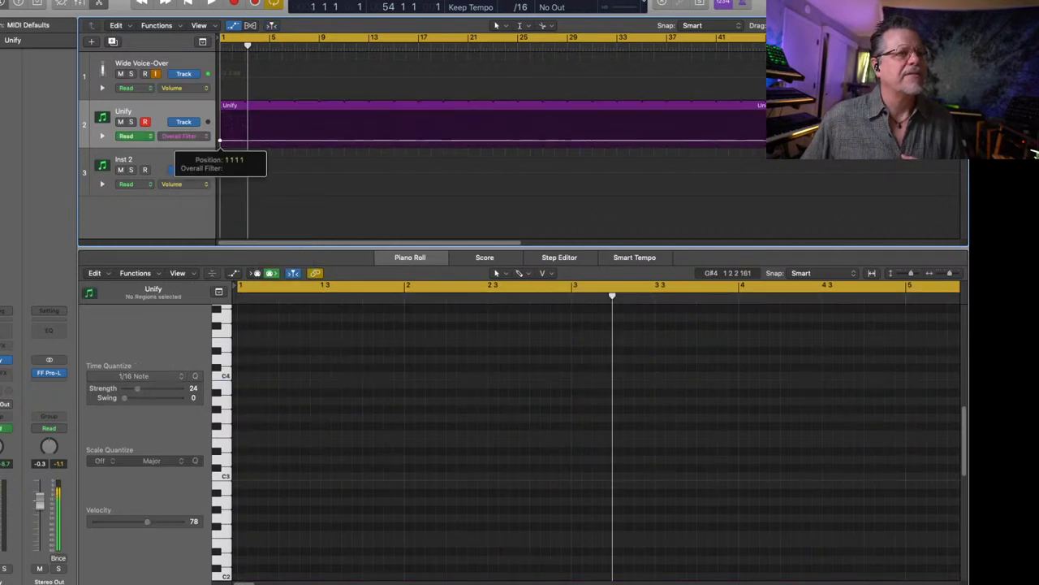
{"action": "left_click", "coordinate": [266, 127]}
{"action": "key", "text": "space"}
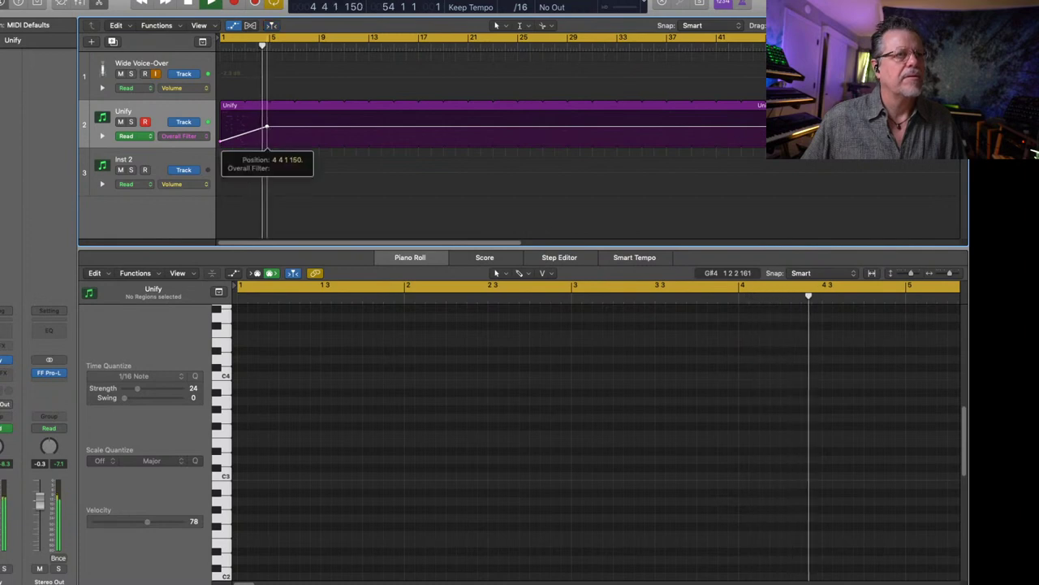
{"action": "left_click_drag", "start_coordinate": [273, 131], "coordinate": [270, 140]}
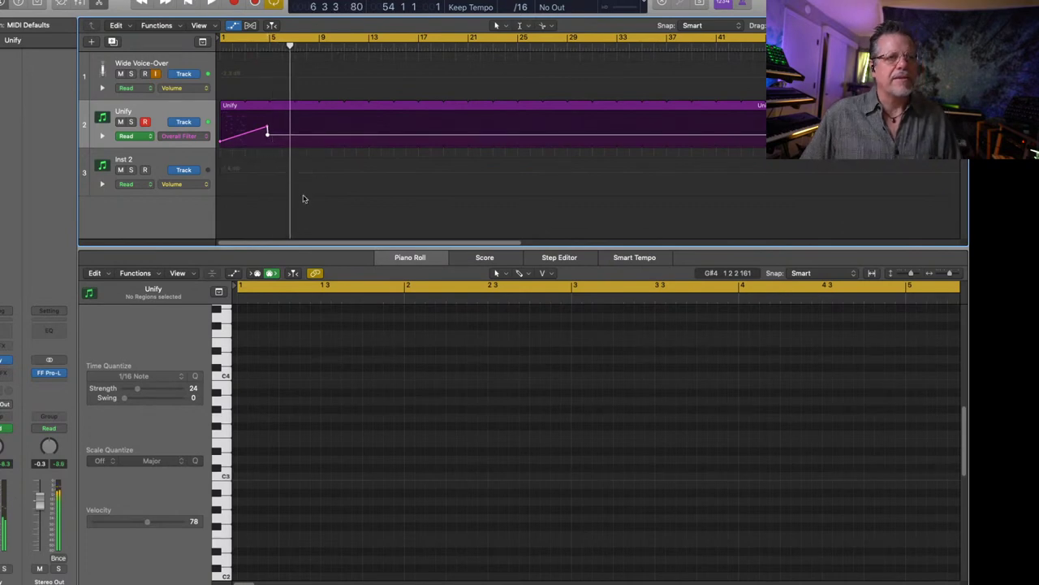
{"action": "key", "text": "space"}
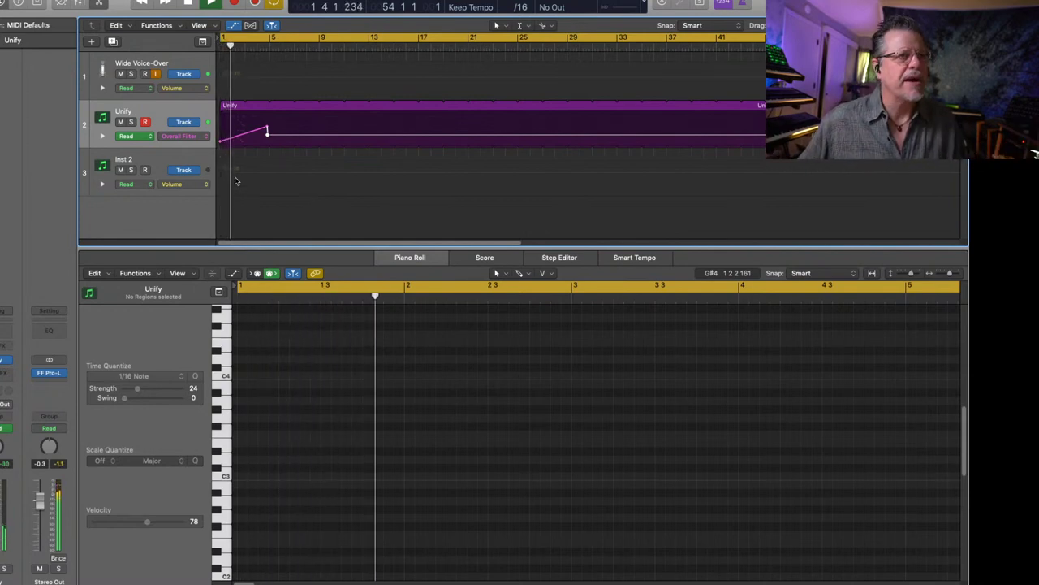
Open Inst 2's Unify instrument, search the PSD - Planet Pluck library for bass, and load BPM BASS - Astravaganza.
{"action": "left_click", "coordinate": [170, 160]}
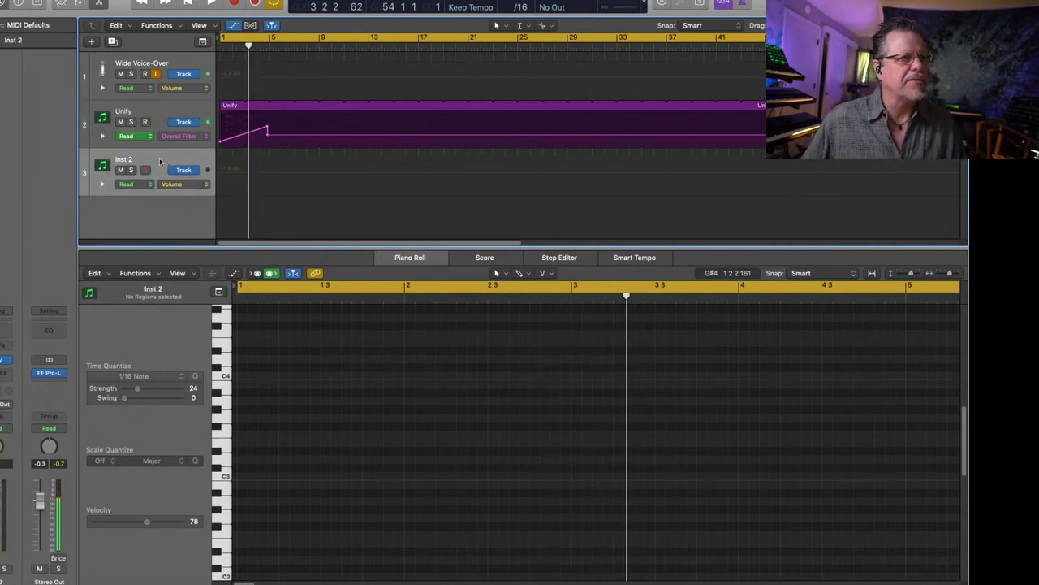
{"action": "left_click", "coordinate": [5, 360]}
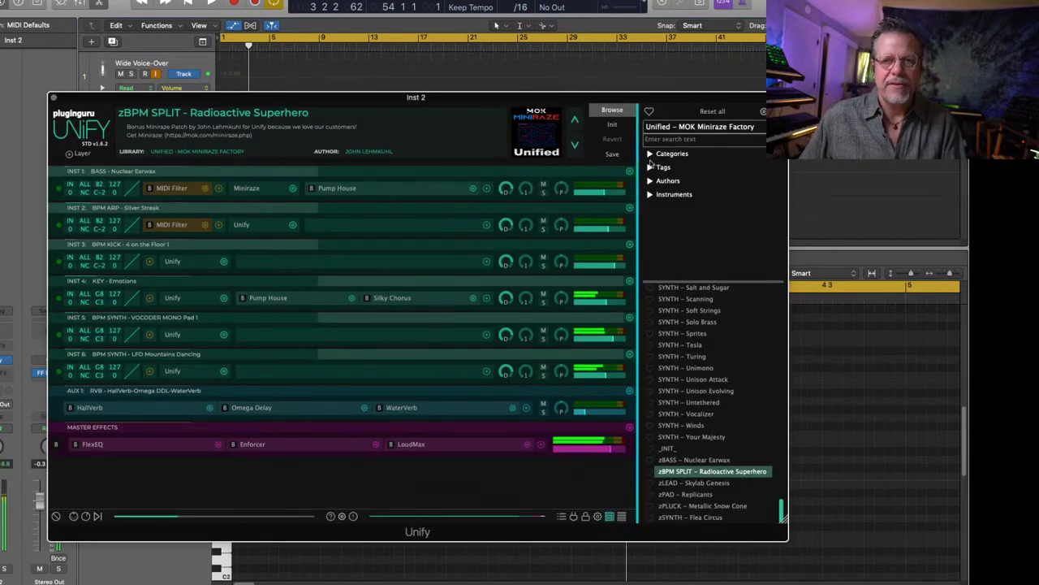
{"action": "left_click", "coordinate": [708, 127]}
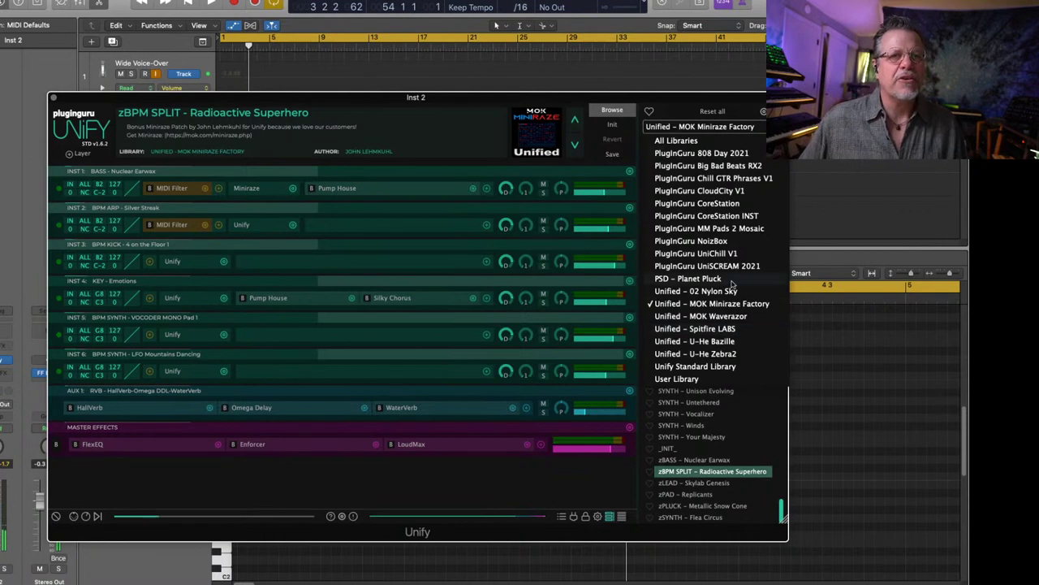
{"action": "left_click", "coordinate": [705, 280]}
{"action": "left_click_drag", "start_coordinate": [781, 430], "coordinate": [777, 456]}
{"action": "left_click", "coordinate": [692, 139]}
{"action": "type", "text": "bass"}
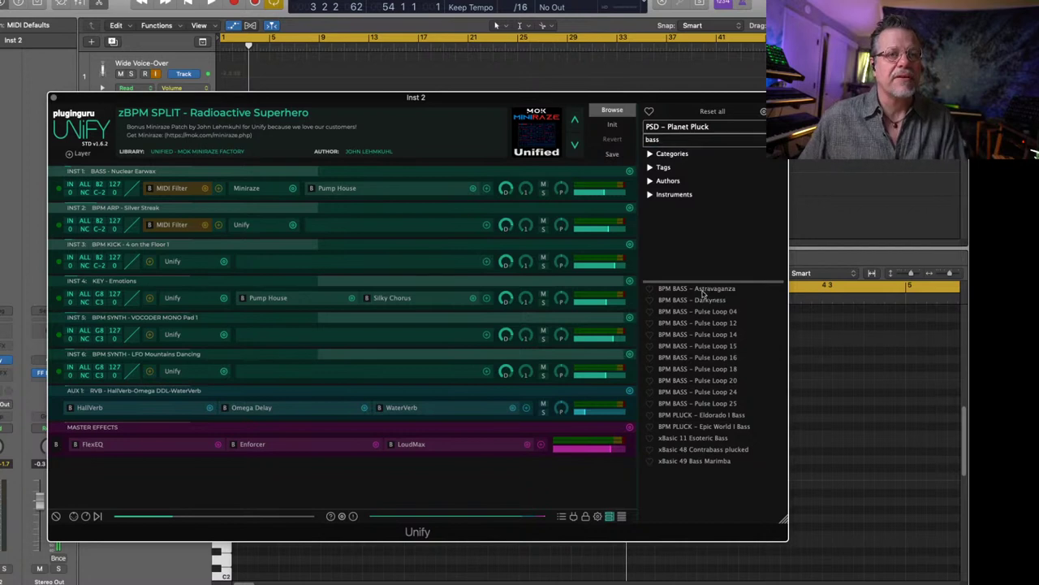
{"action": "left_click", "coordinate": [705, 289]}
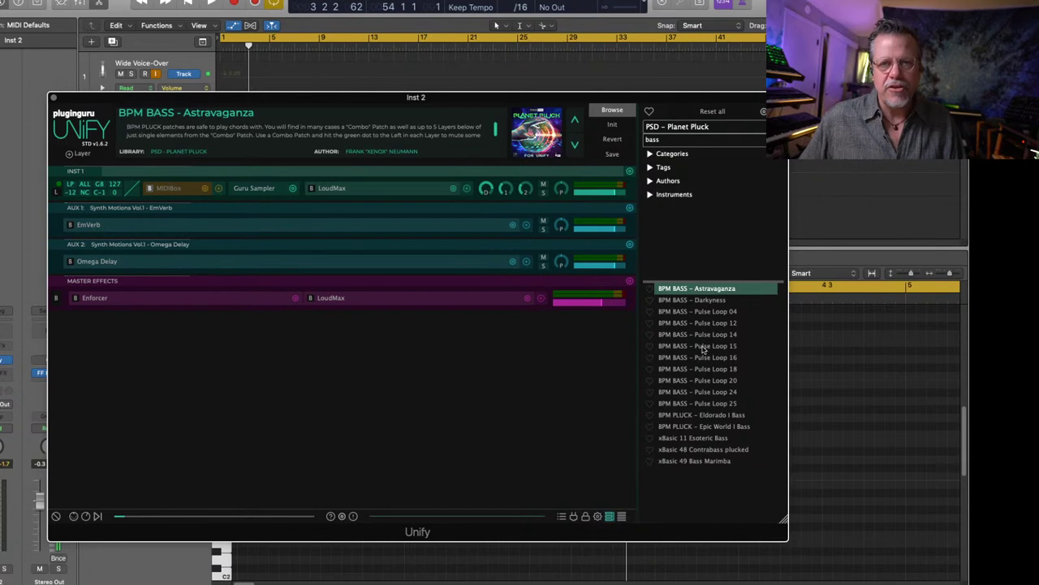
{"action": "key", "text": "super+Tab"}
{"action": "key", "text": "super+Tab"}
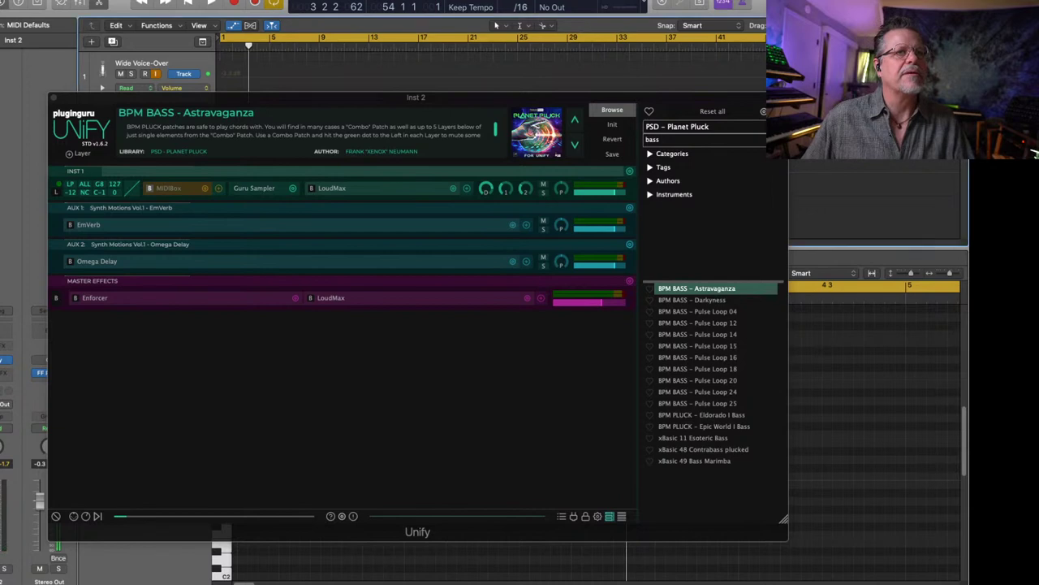
{"action": "key", "text": "r"}
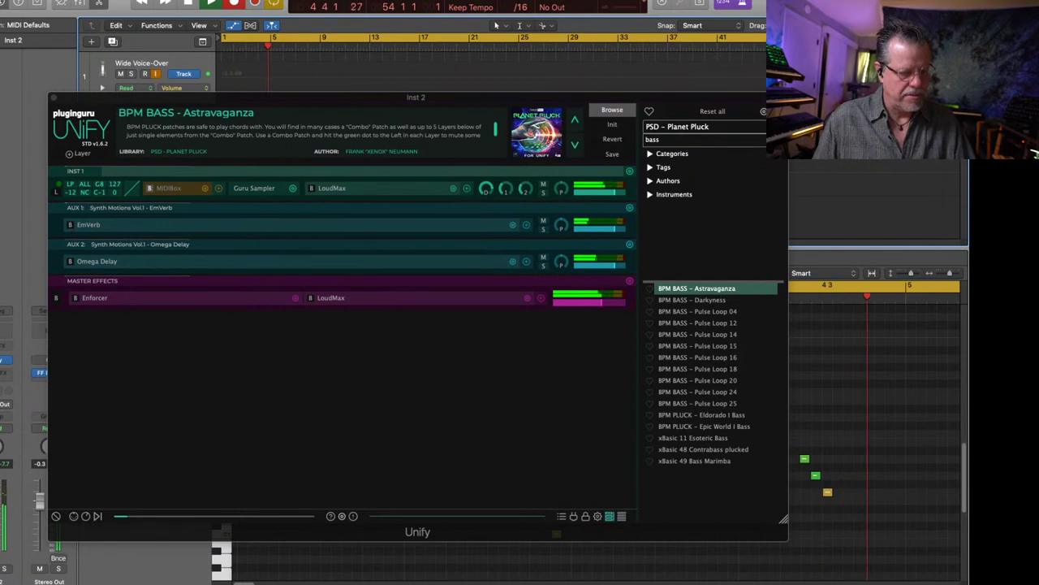
{"action": "key", "text": "super+period"}
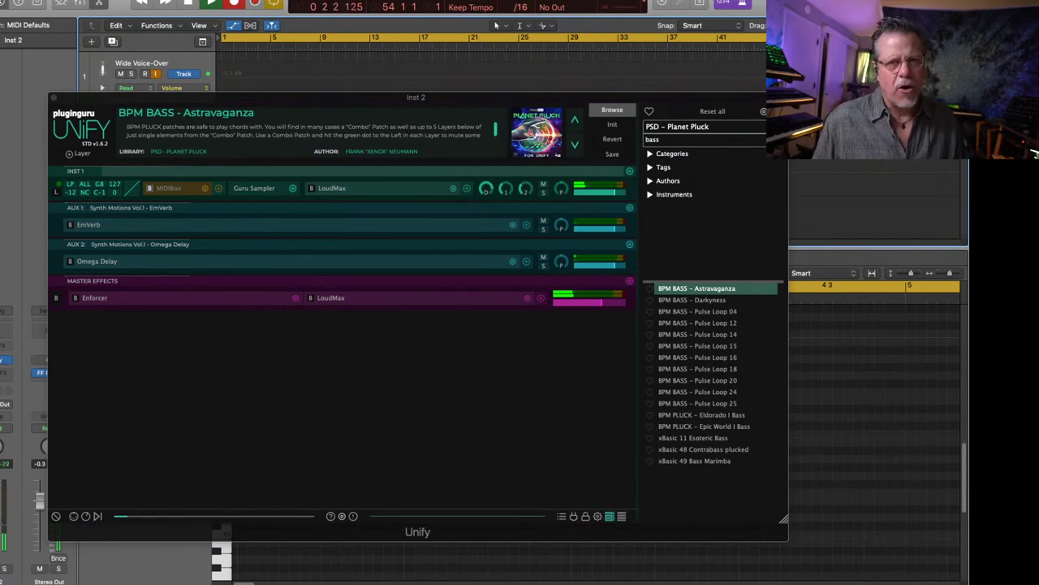
{"action": "key", "text": "space"}
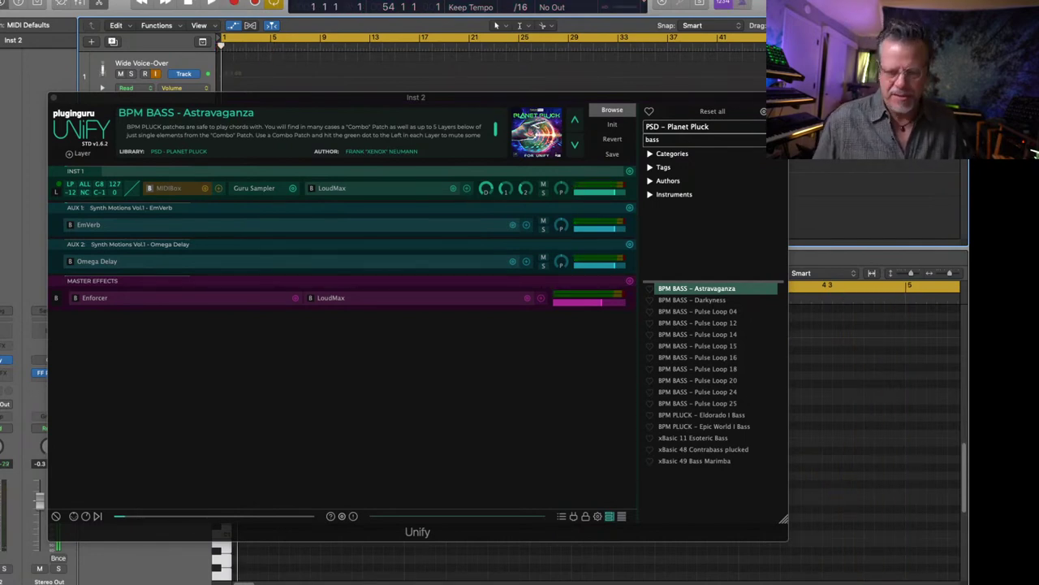
Record a four-bar bass phrase from bar 1 on the Inst 2 track, loop its region, and close the Unify window.
{"action": "key", "text": "r"}
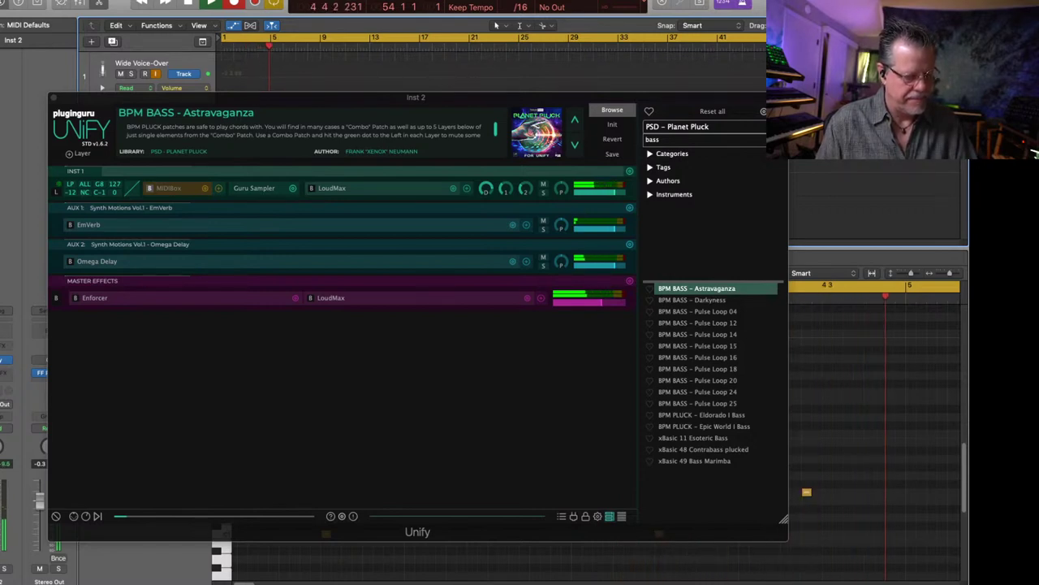
{"action": "left_click_drag", "start_coordinate": [230, 93], "coordinate": [278, 208]}
{"action": "left_click", "coordinate": [251, 157]}
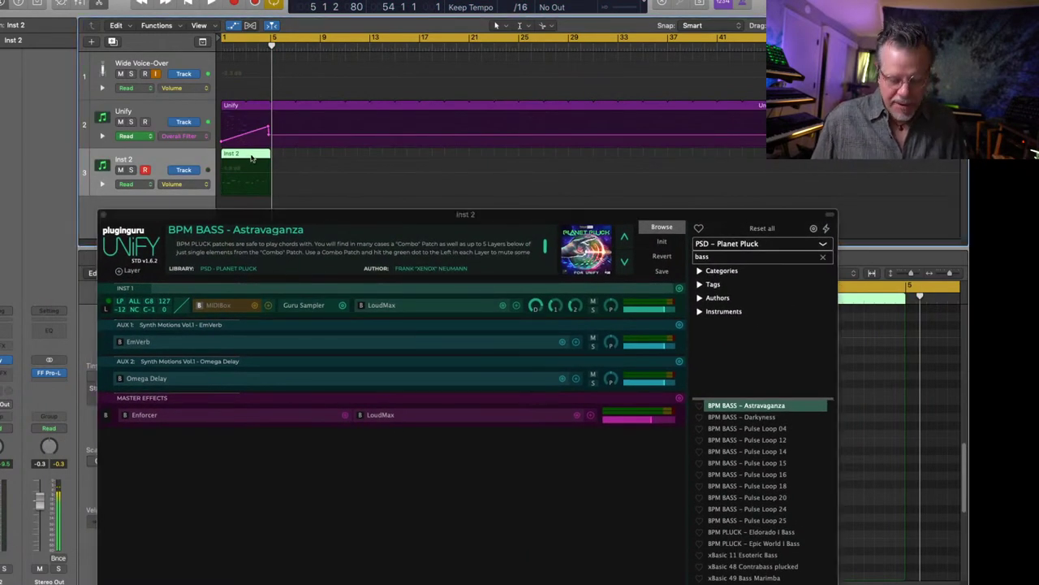
{"action": "key", "text": "l"}
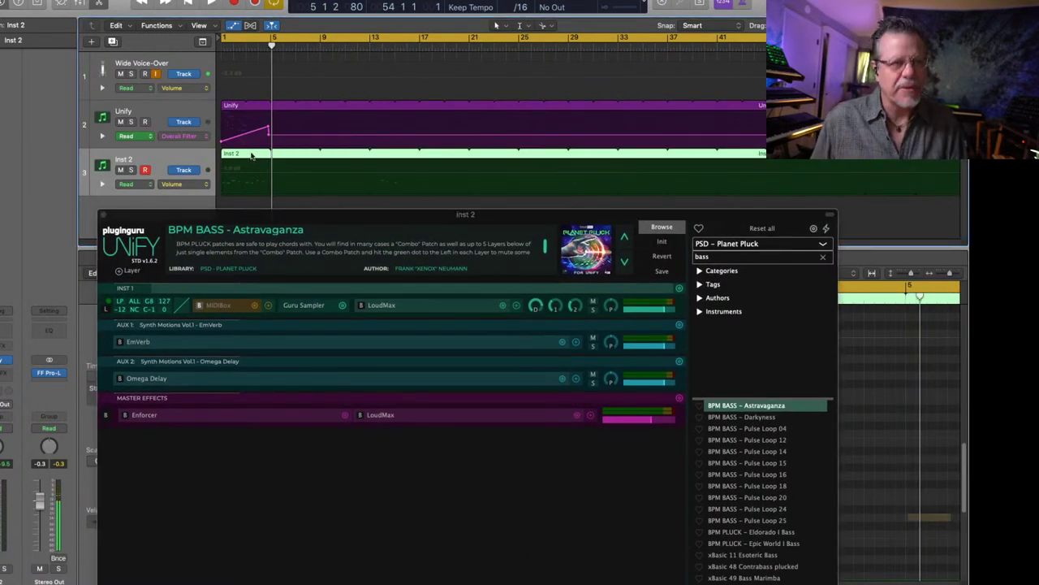
{"action": "left_click", "coordinate": [104, 216]}
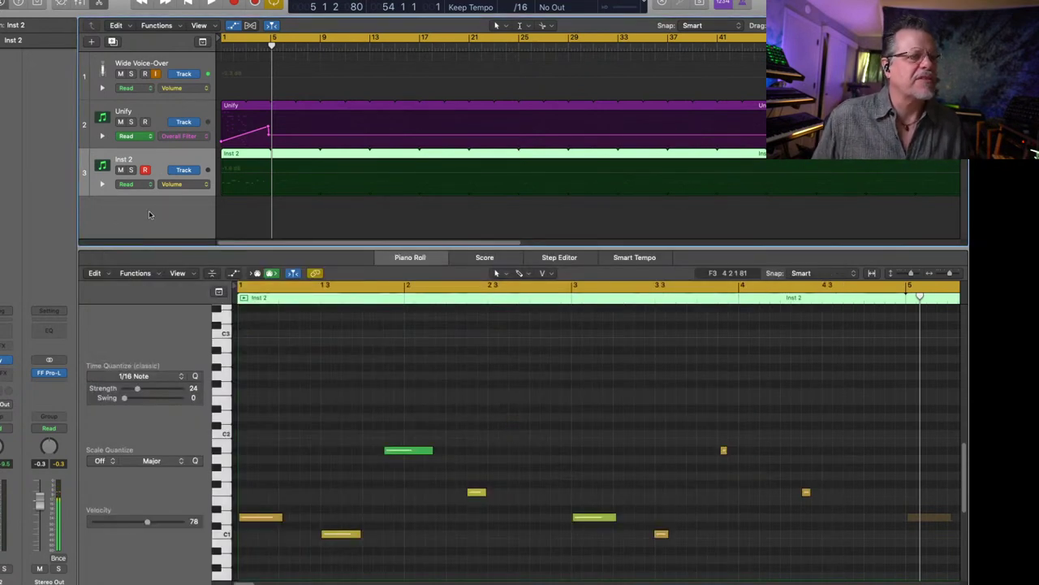
Add a new software instrument track below Inst 2, enlarge the track area, and insert Unify as its instrument.
{"action": "double_click", "coordinate": [147, 212]}
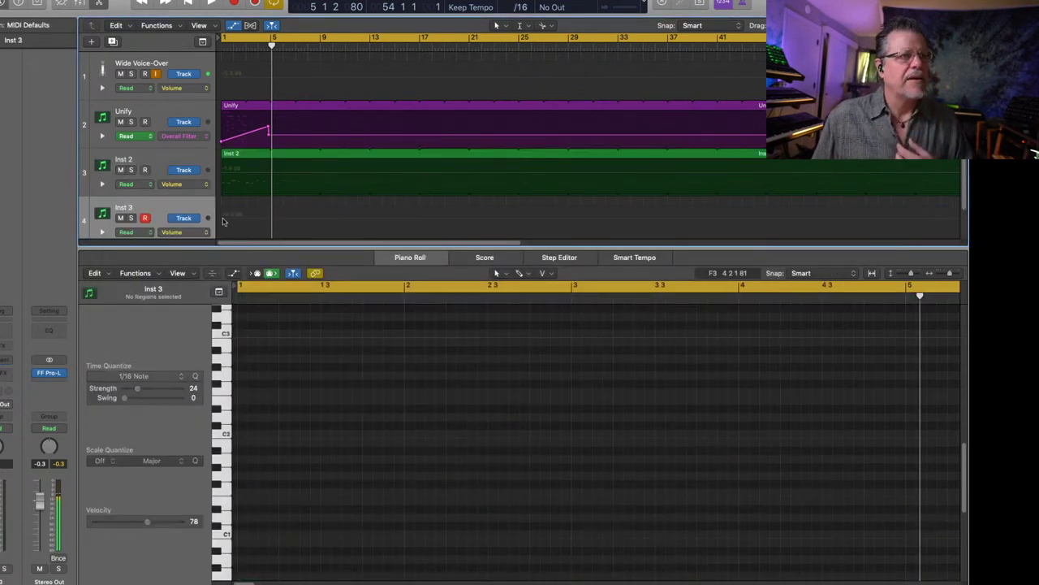
{"action": "left_click_drag", "start_coordinate": [276, 247], "coordinate": [261, 351]}
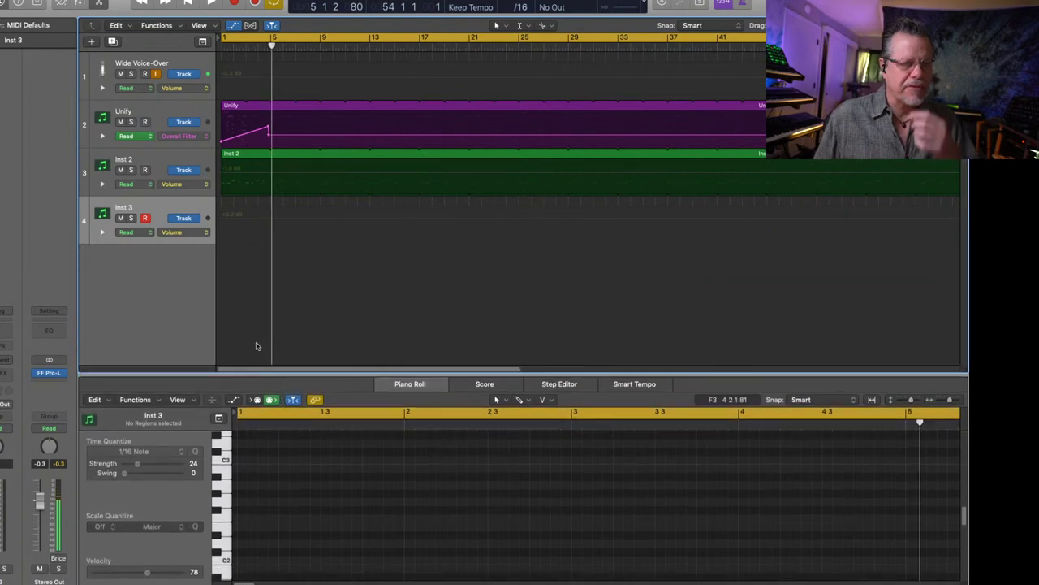
{"action": "left_click", "coordinate": [18, 373]}
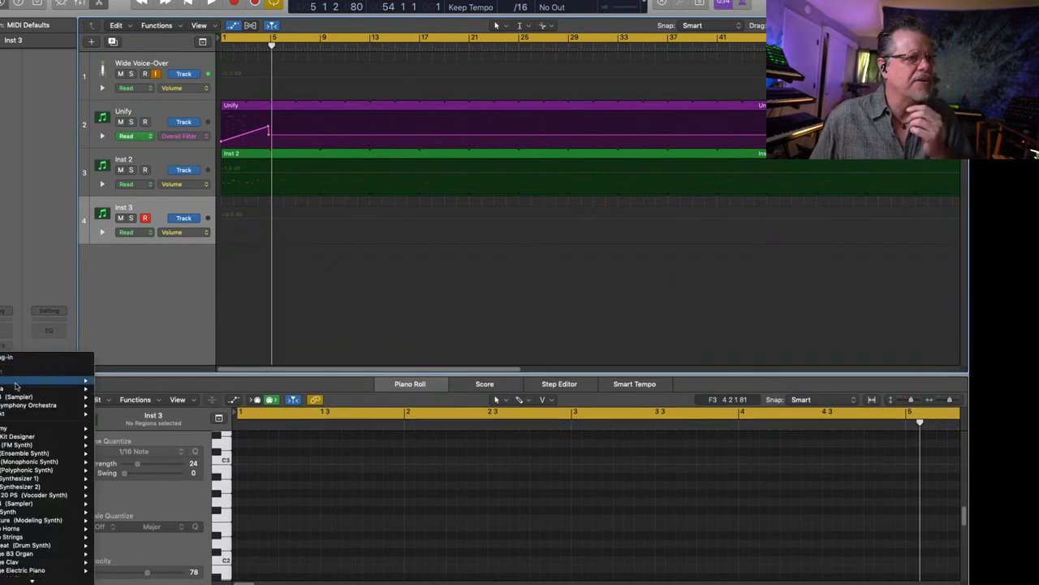
{"action": "mouse_move", "coordinate": [21, 382]}
{"action": "left_click", "coordinate": [118, 380]}
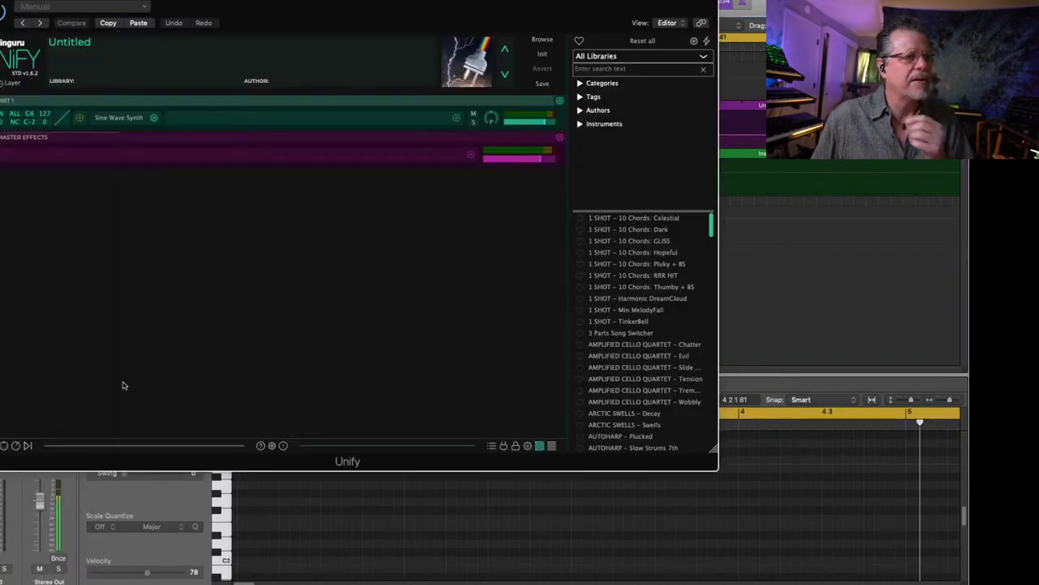
{"action": "left_click_drag", "start_coordinate": [268, 8], "coordinate": [369, 35]}
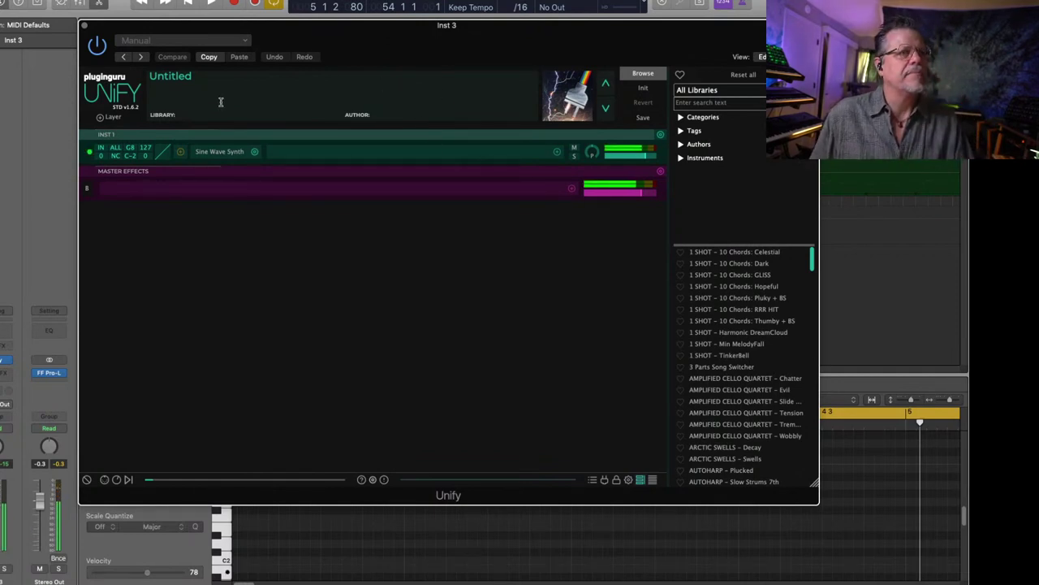
Audition drum patches from the PlugInGuru Chill GTR Phrases V1 library on Inst 3 and load BPM DRUM - Skip808 Heat Waves.
{"action": "left_click", "coordinate": [696, 92]}
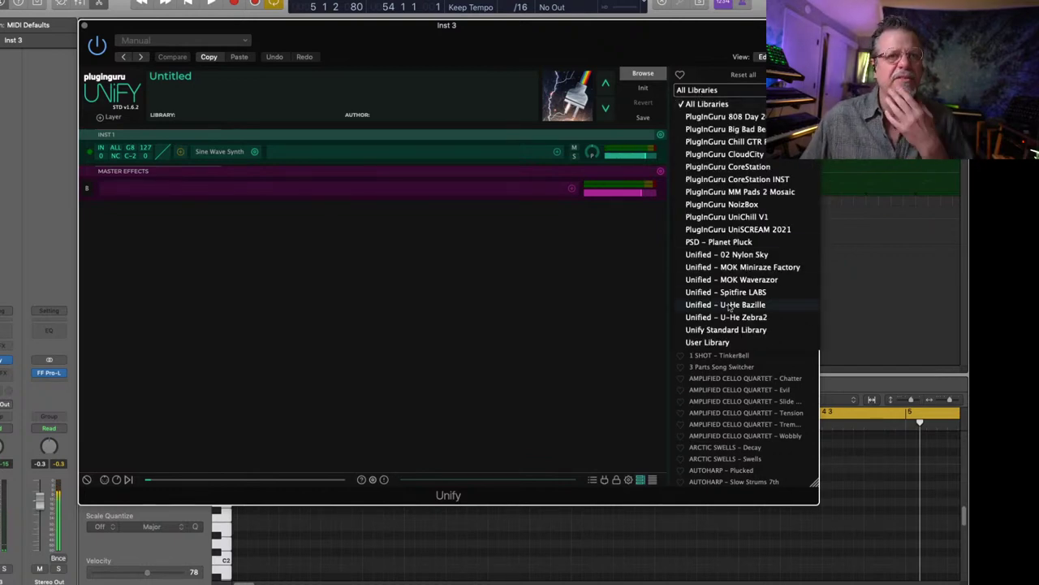
{"action": "left_click", "coordinate": [735, 142]}
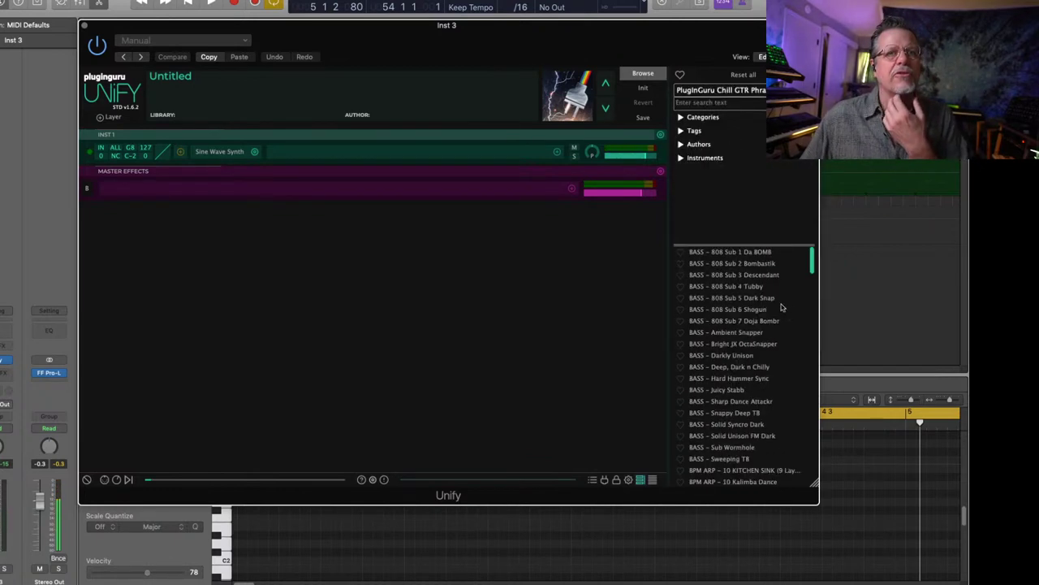
{"action": "left_click_drag", "start_coordinate": [812, 260], "coordinate": [811, 392]}
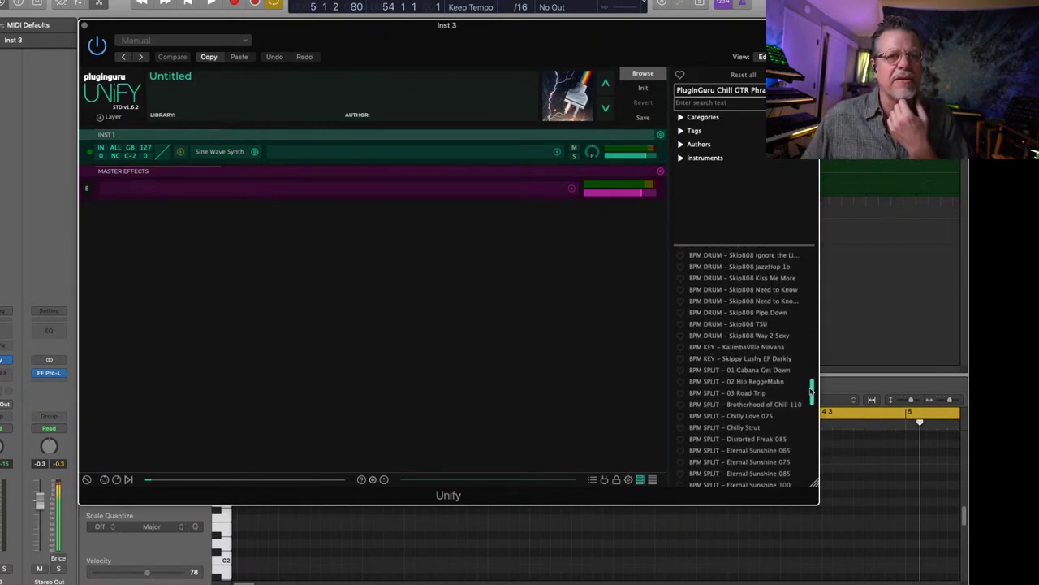
{"action": "left_click", "coordinate": [708, 269]}
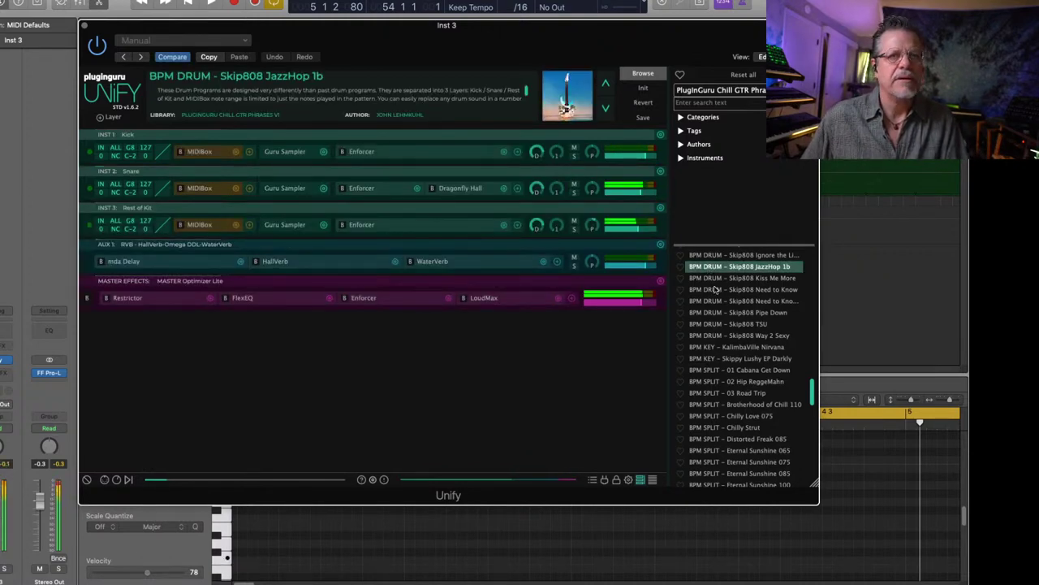
{"action": "left_click", "coordinate": [710, 290]}
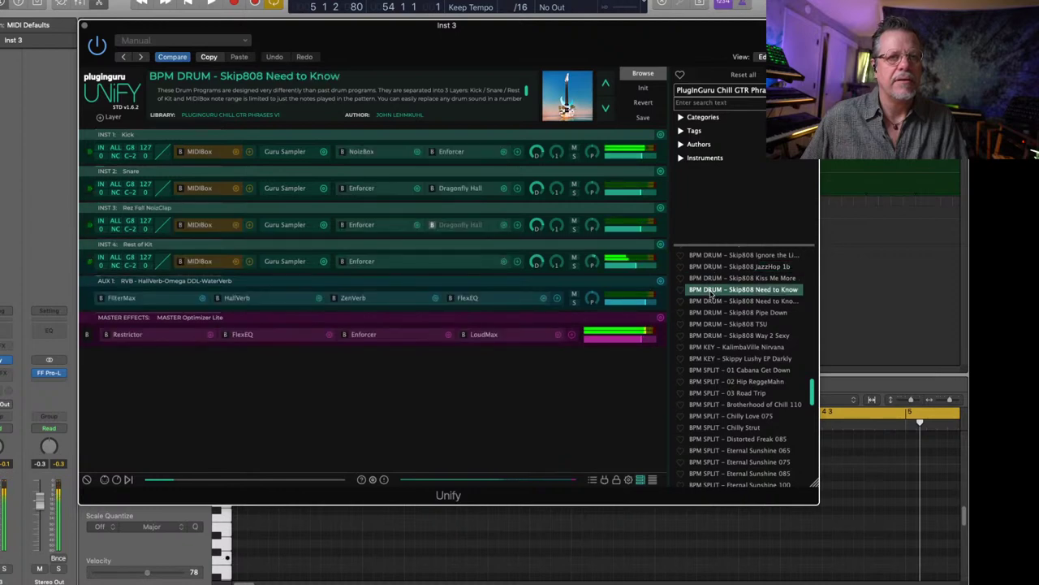
{"action": "scroll", "coordinate": [715, 301], "scroll_direction": "up", "scroll_amount": 2}
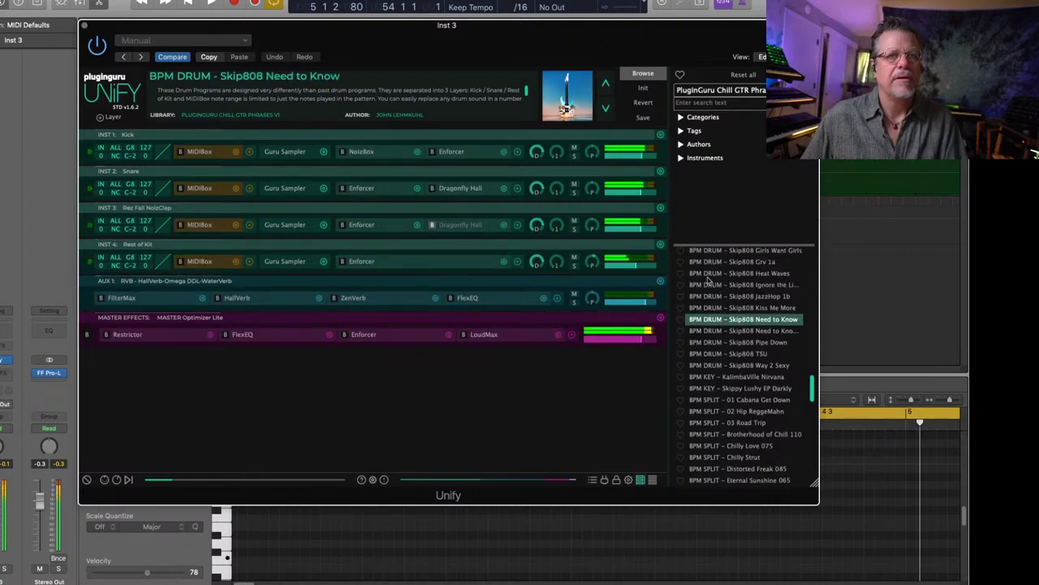
{"action": "left_click", "coordinate": [708, 275]}
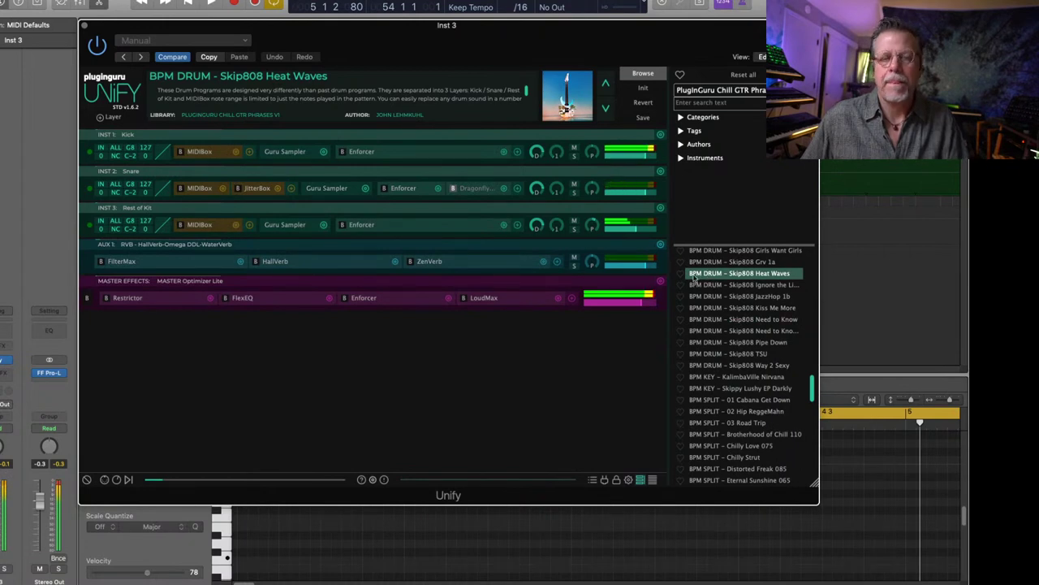
Examine the Kick layer's MIDIBox settings and close the MIDIBox.
{"action": "left_click_drag", "start_coordinate": [351, 28], "coordinate": [496, 105]}
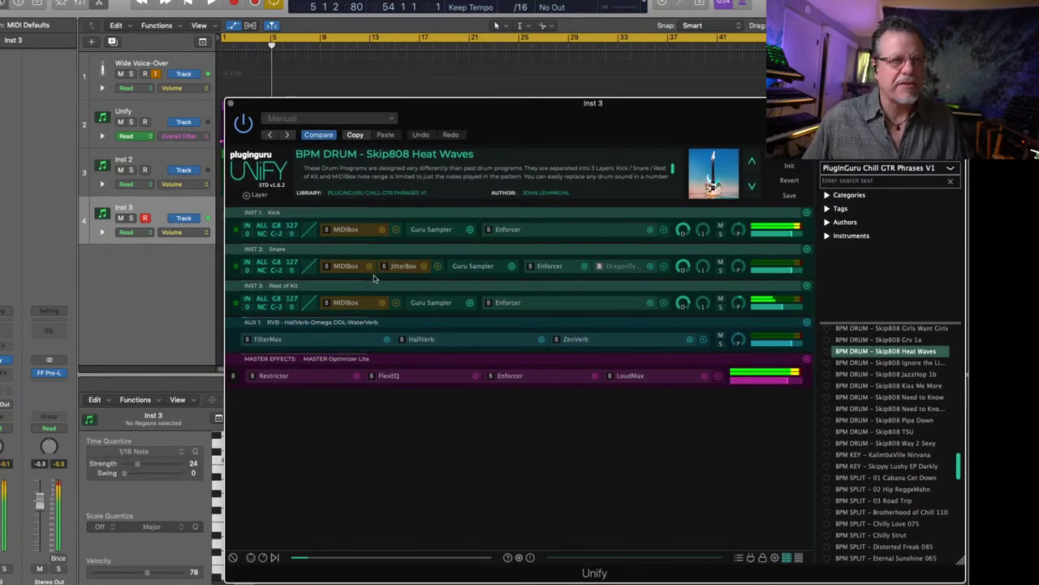
{"action": "left_click", "coordinate": [345, 230]}
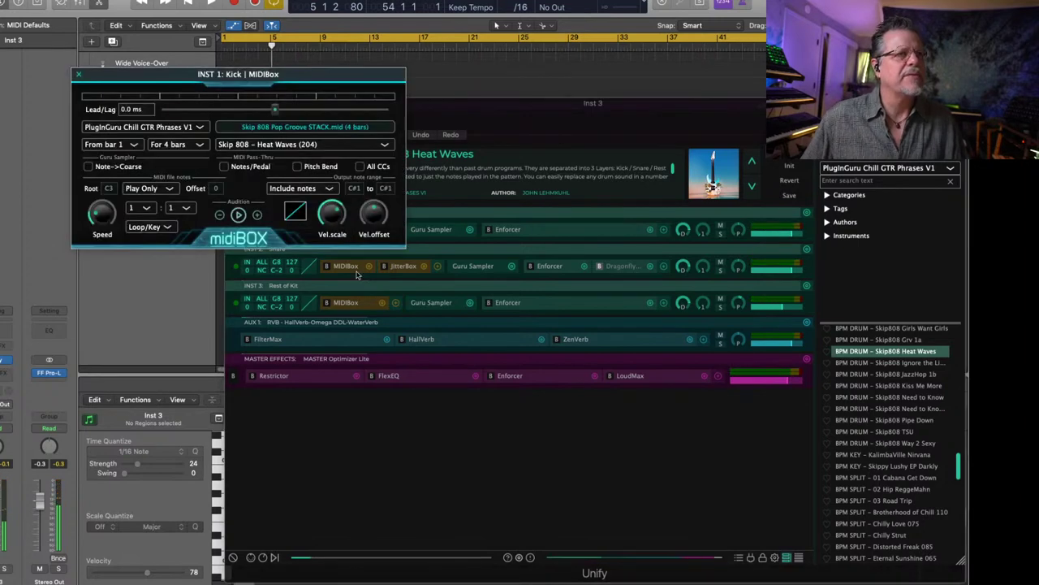
{"action": "left_click", "coordinate": [352, 262]}
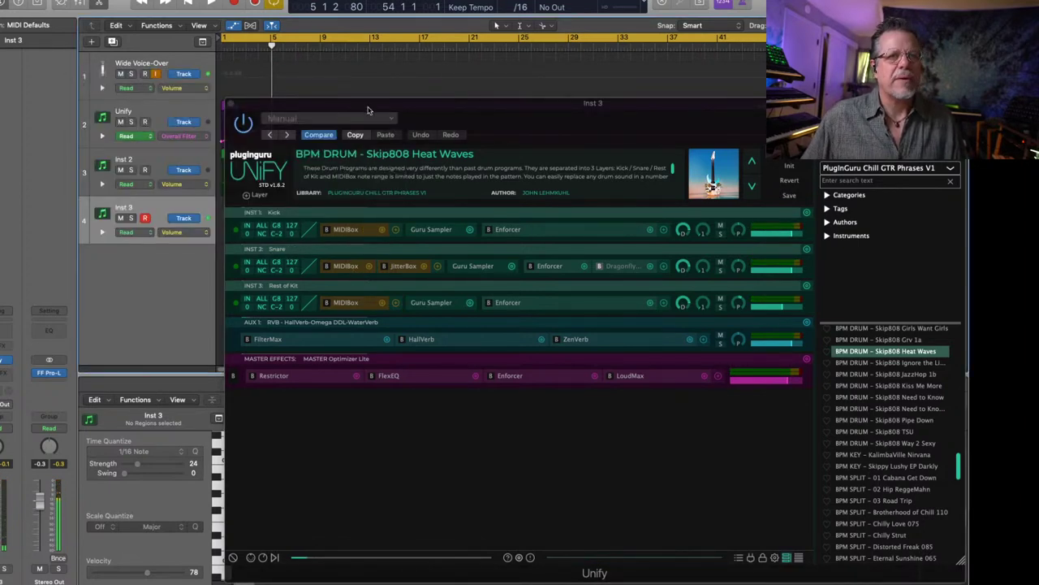
{"action": "left_click_drag", "start_coordinate": [367, 110], "coordinate": [376, 110]}
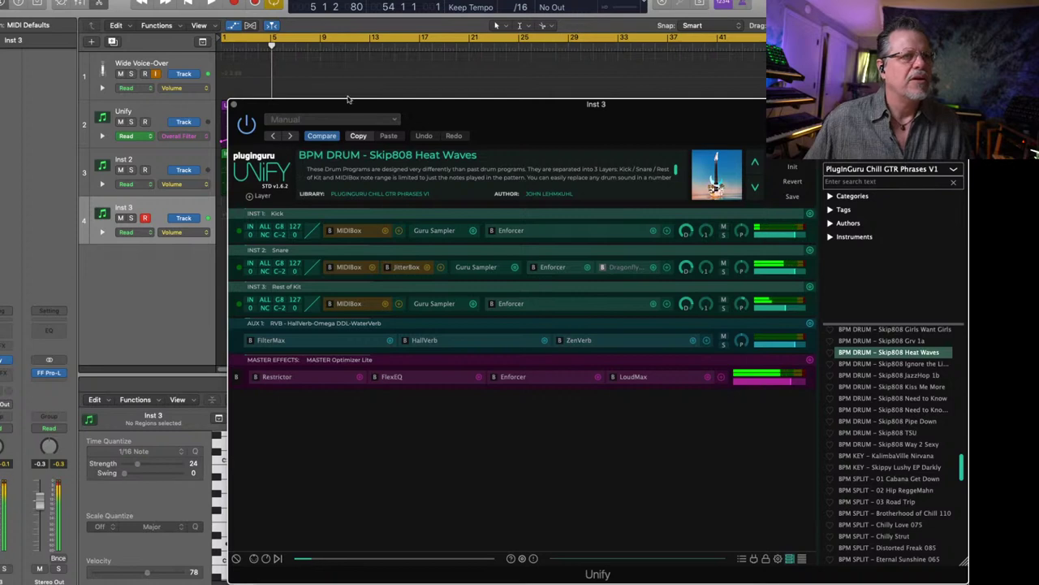
{"action": "left_click_drag", "start_coordinate": [384, 107], "coordinate": [386, 114]}
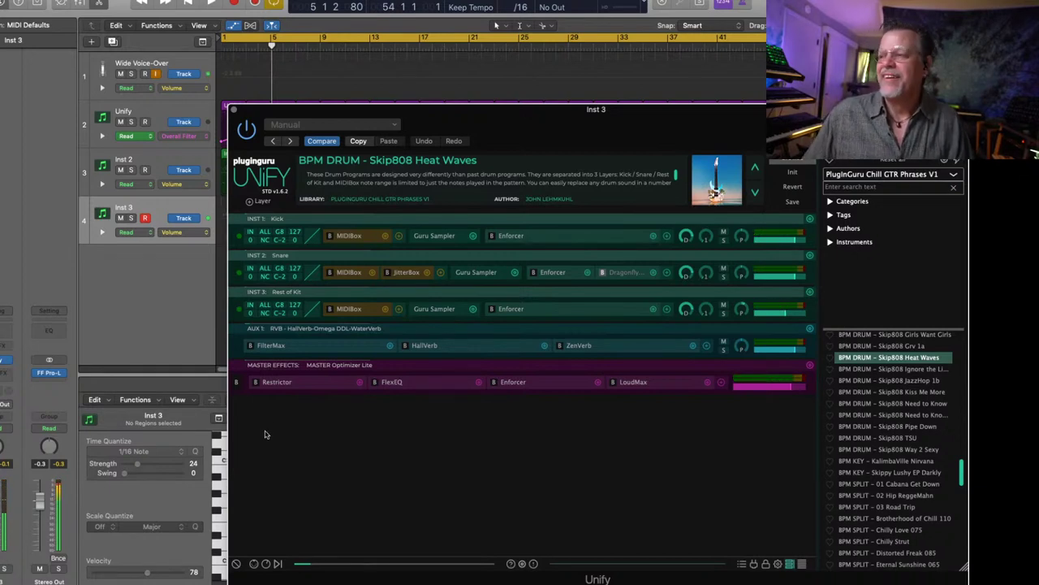
{"action": "left_click_drag", "start_coordinate": [462, 120], "coordinate": [320, 51]}
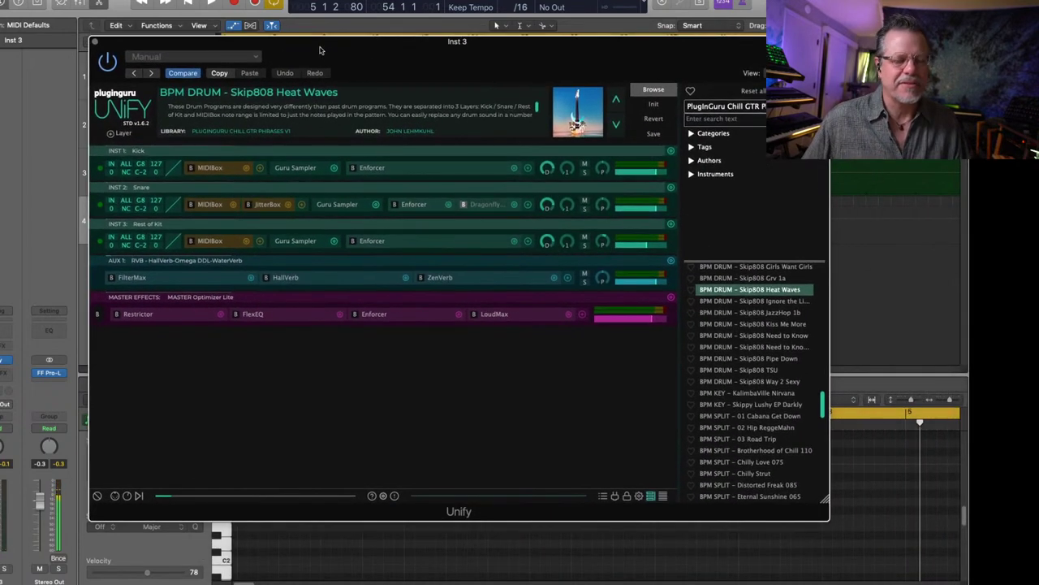
{"action": "left_click_drag", "start_coordinate": [949, 581], "coordinate": [794, 493]}
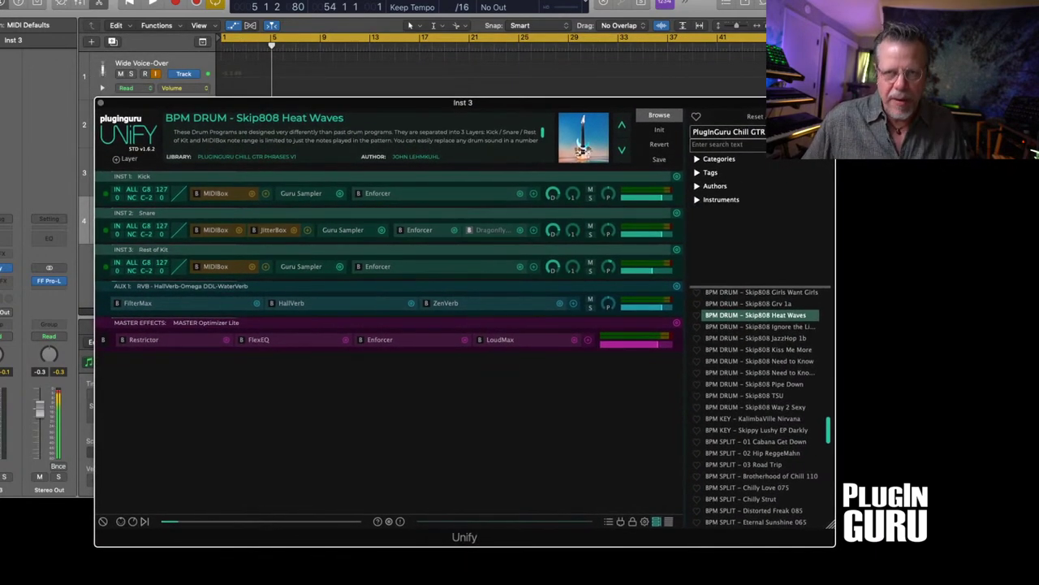
Delete the Snare and Rest of Kit layers, and set the Kick layer's MIDIBox output note range to C-2 to G8.
{"action": "left_click", "coordinate": [677, 213]}
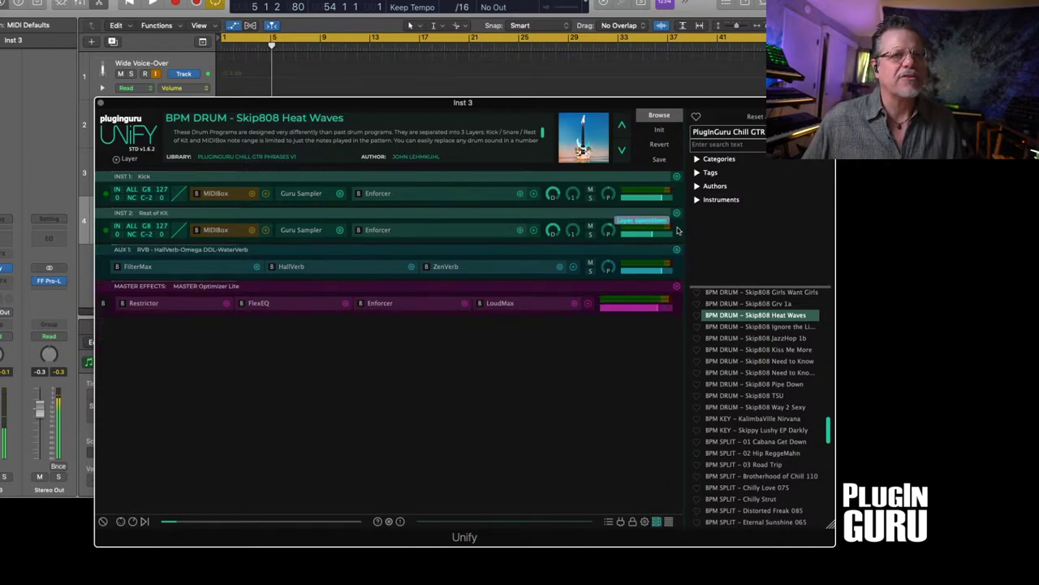
{"action": "left_click", "coordinate": [678, 214]}
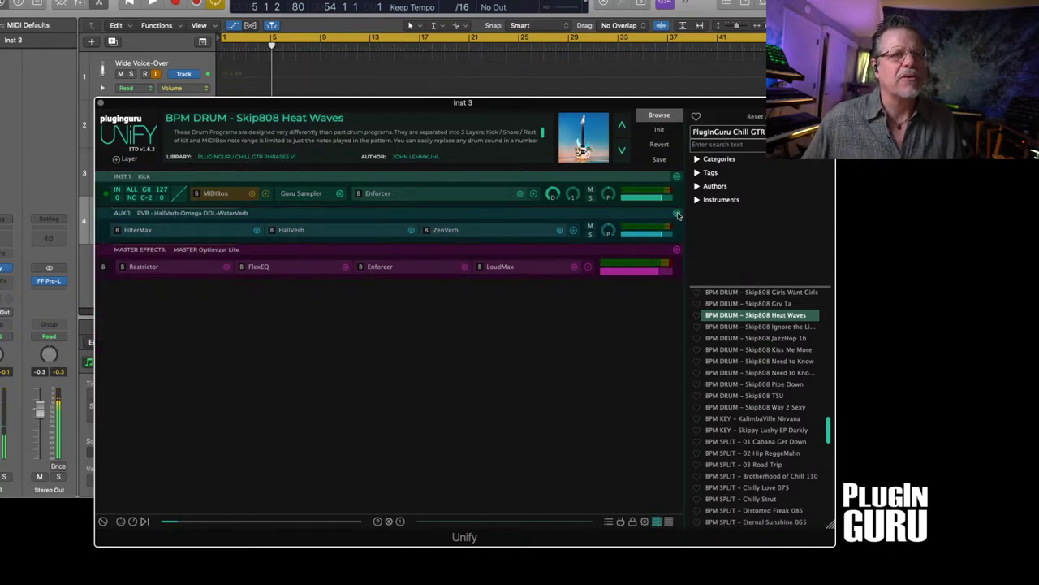
{"action": "left_click", "coordinate": [207, 195]}
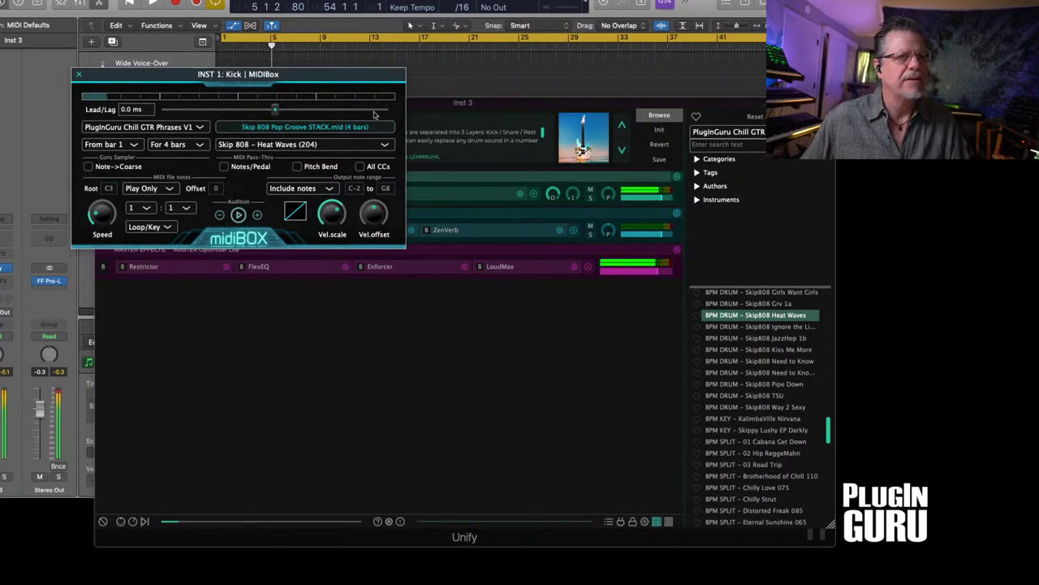
Switch the Kick layer's Guru Sampler to Polyphonic mode and set the layer's level to -3.00 dB.
{"action": "left_click", "coordinate": [79, 74]}
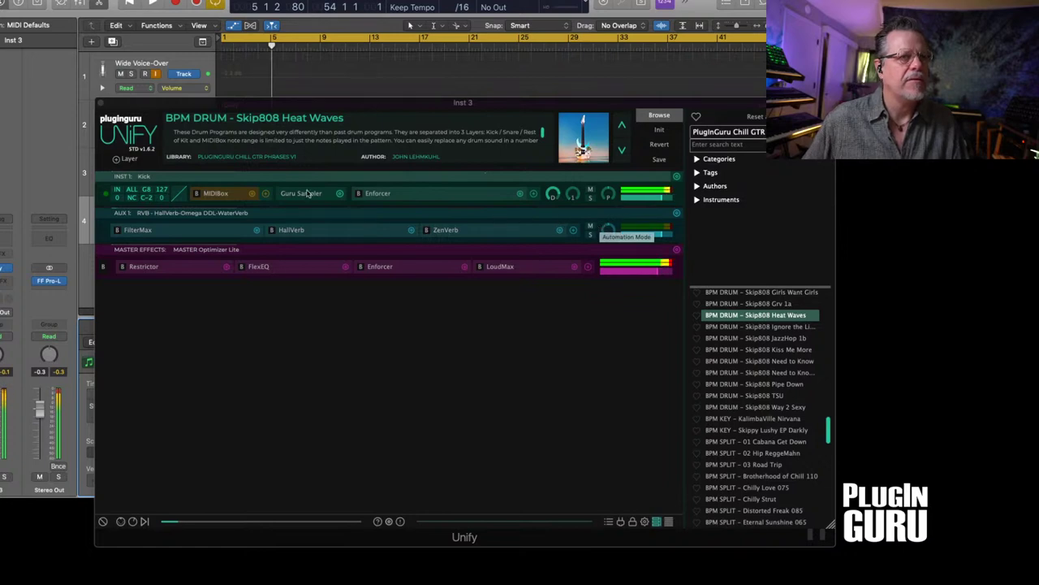
{"action": "left_click", "coordinate": [307, 193]}
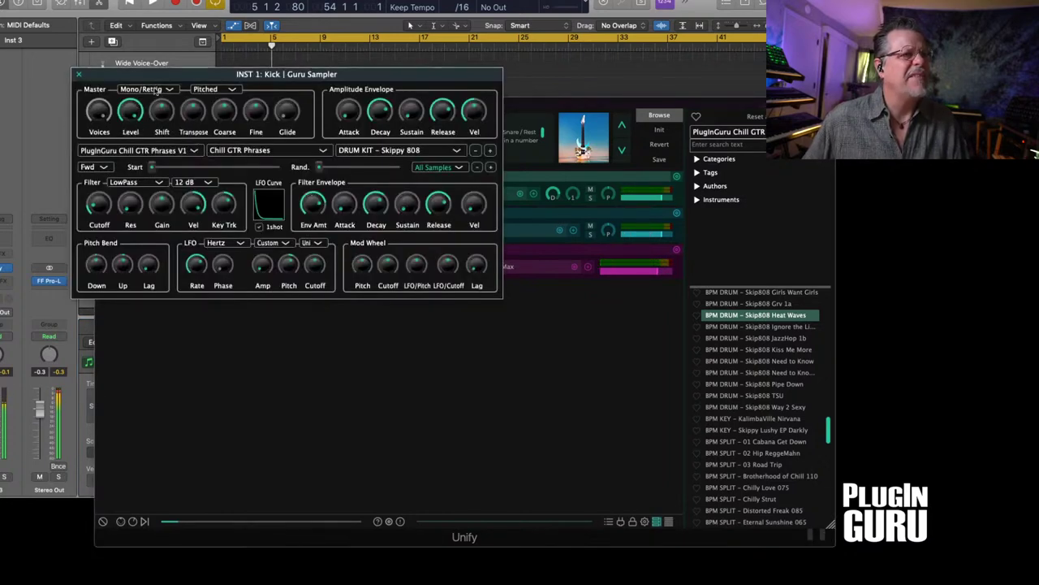
{"action": "left_click", "coordinate": [157, 90]}
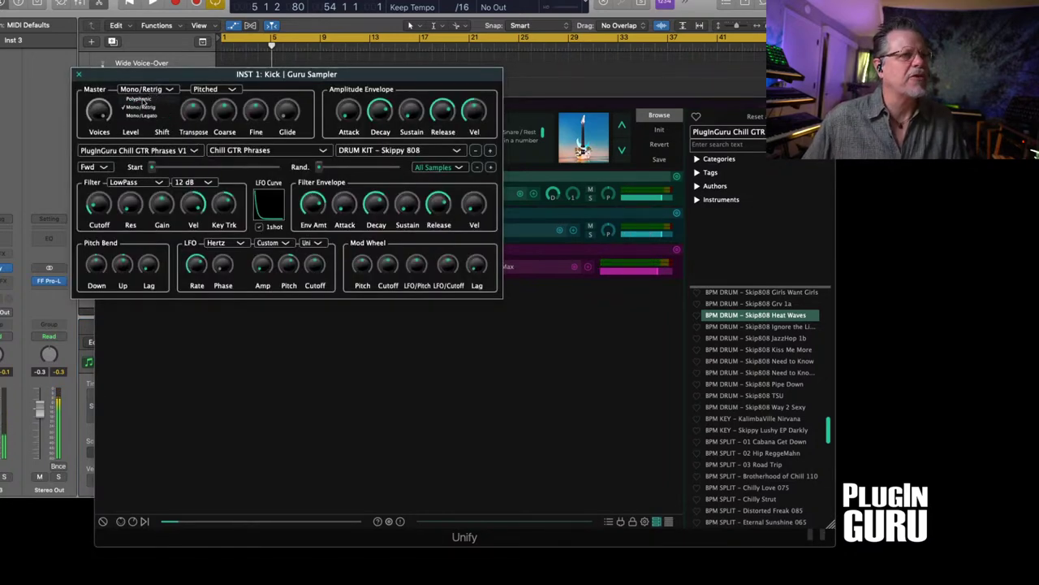
{"action": "left_click", "coordinate": [140, 99]}
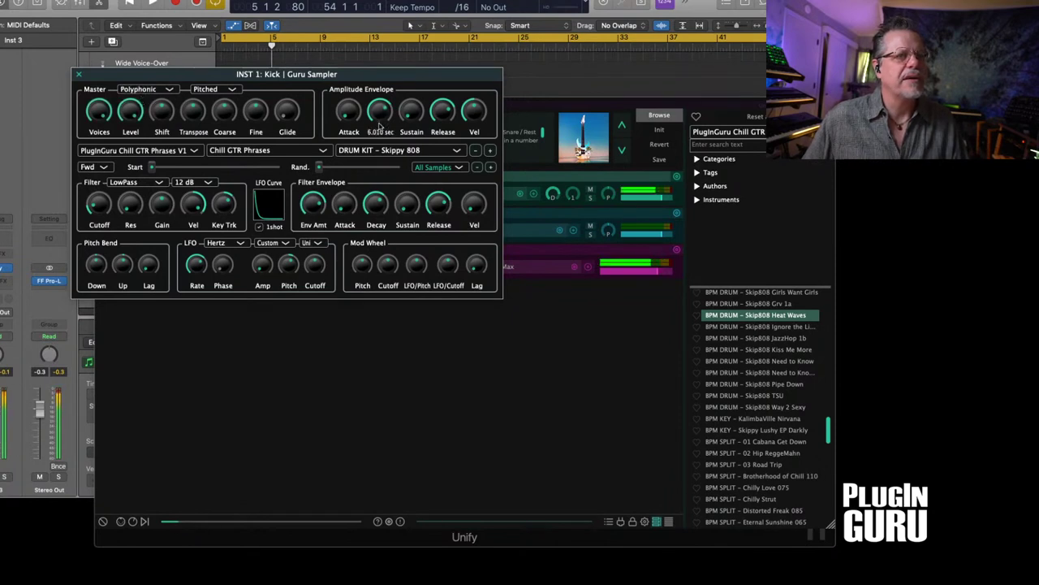
{"action": "left_click", "coordinate": [79, 75]}
{"action": "left_click_drag", "start_coordinate": [661, 200], "coordinate": [653, 200]}
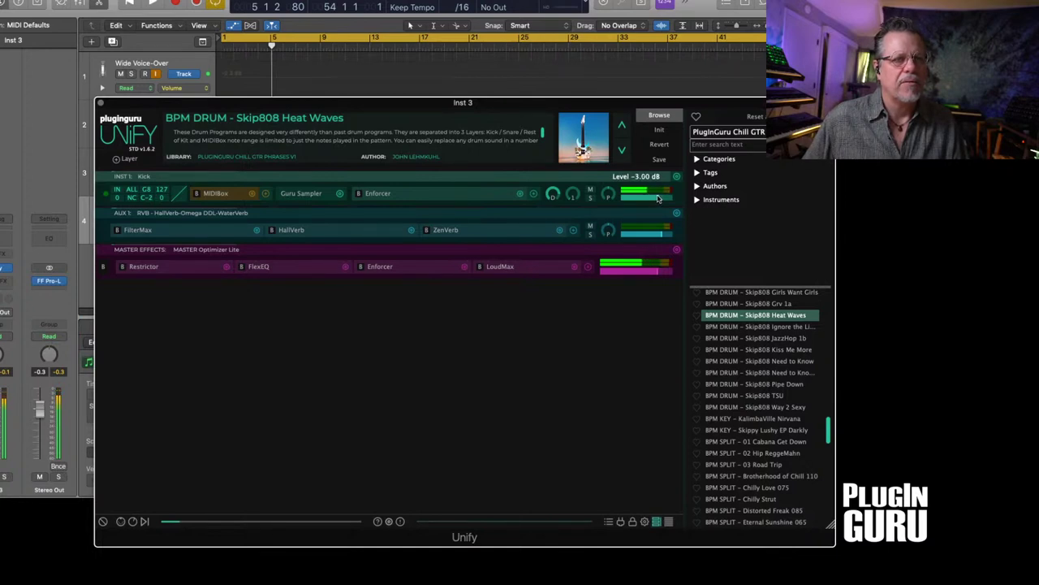
Add the CHOWTapeModel distortion effect to the Kick layer and load its LoFi preset.
{"action": "left_click", "coordinate": [534, 194]}
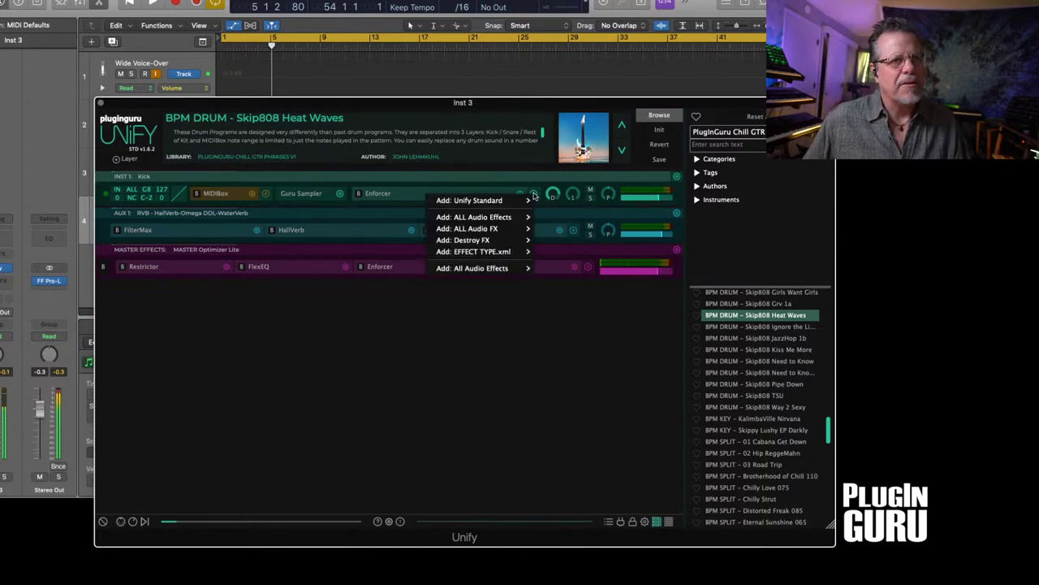
{"action": "mouse_move", "coordinate": [457, 200]}
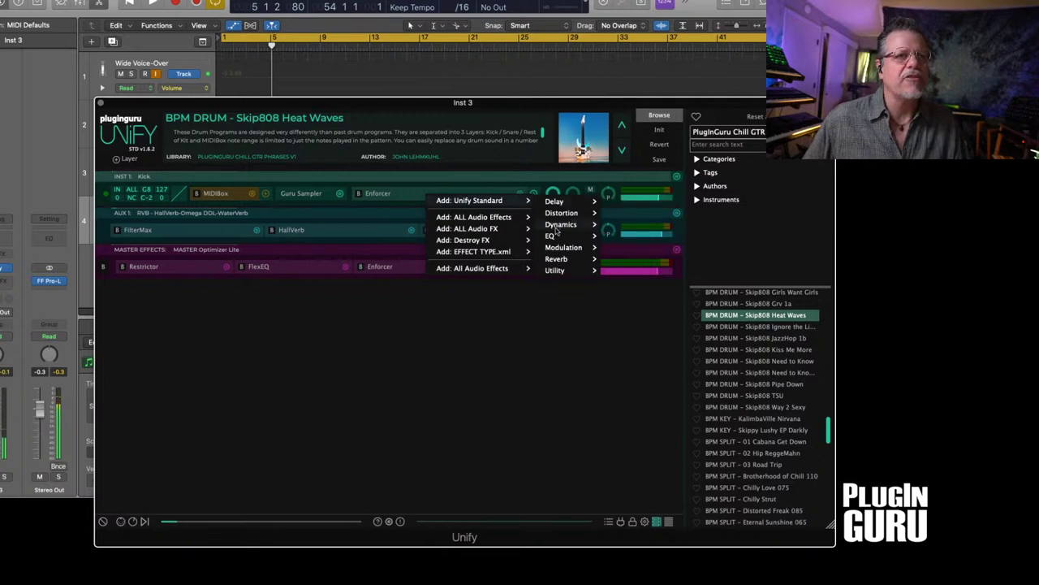
{"action": "mouse_move", "coordinate": [552, 236]}
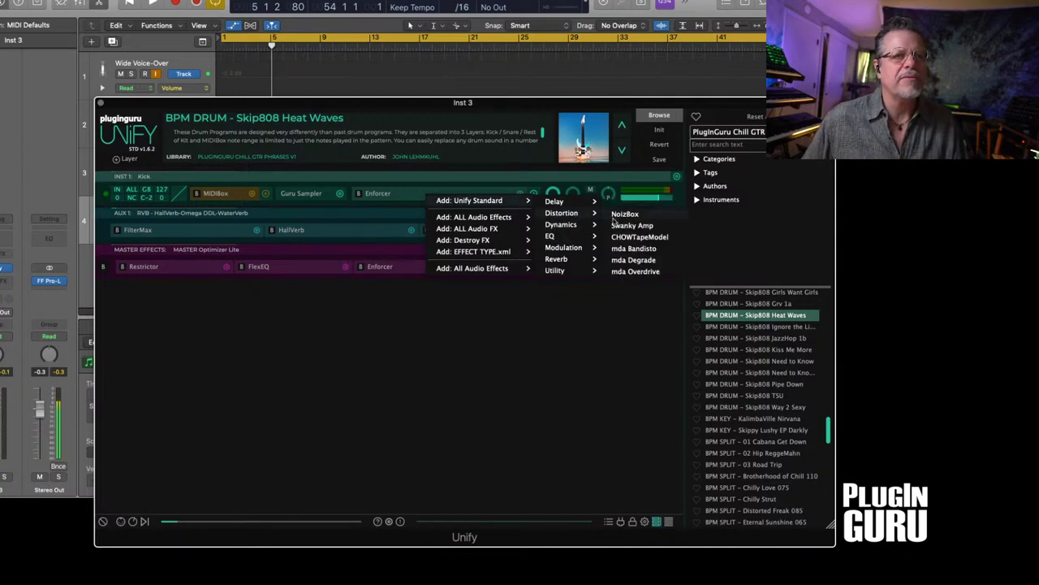
{"action": "left_click", "coordinate": [629, 237]}
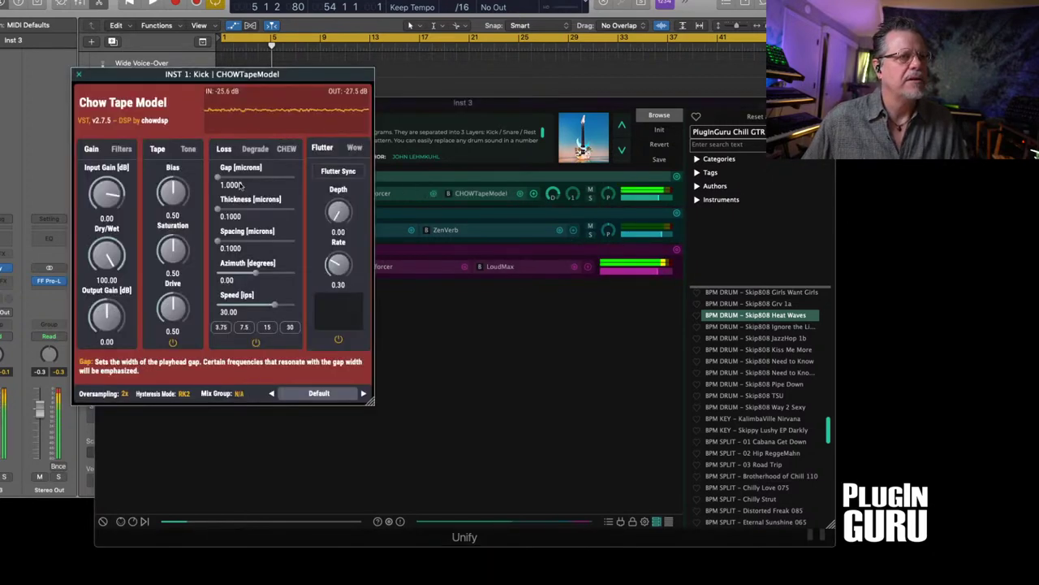
{"action": "left_click", "coordinate": [319, 393]}
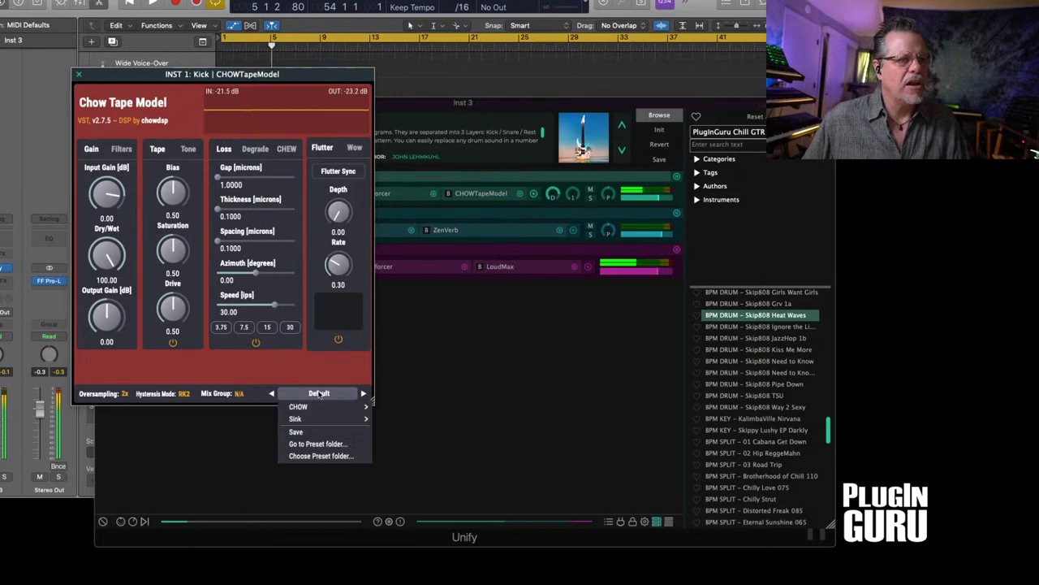
{"action": "mouse_move", "coordinate": [308, 406]}
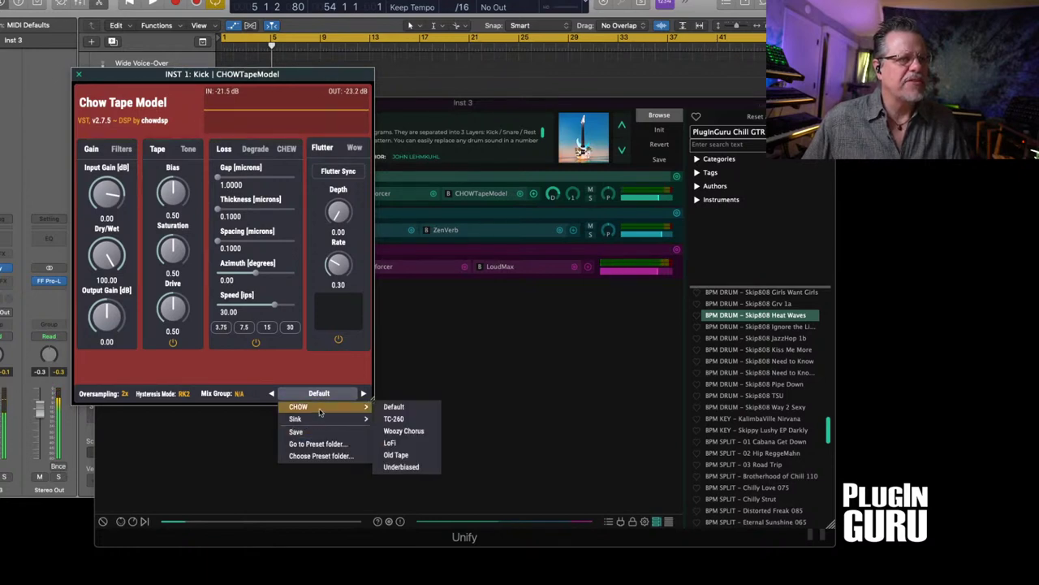
{"action": "left_click", "coordinate": [406, 445]}
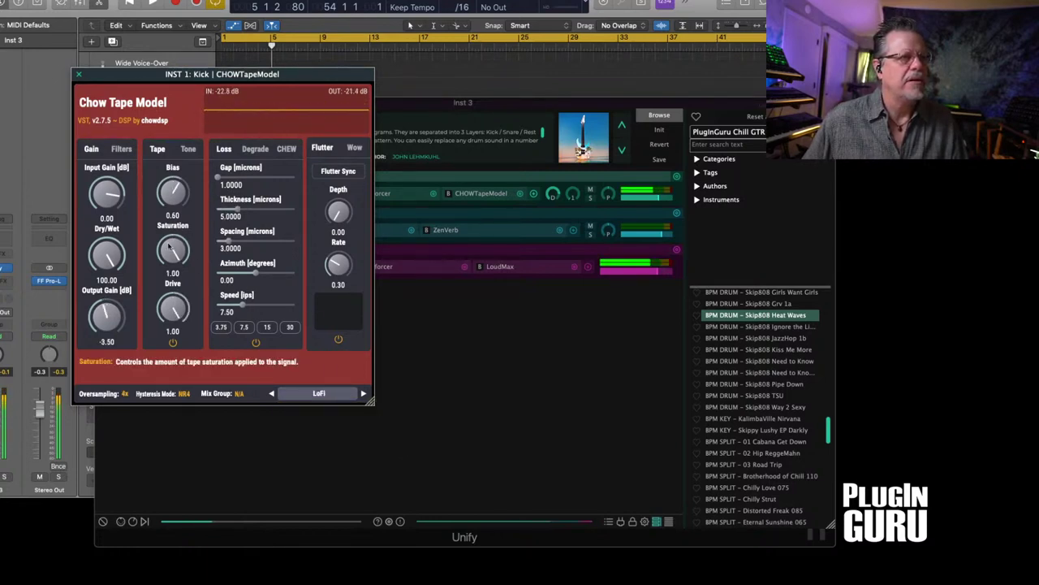
{"action": "left_click_drag", "start_coordinate": [157, 74], "coordinate": [610, 132]}
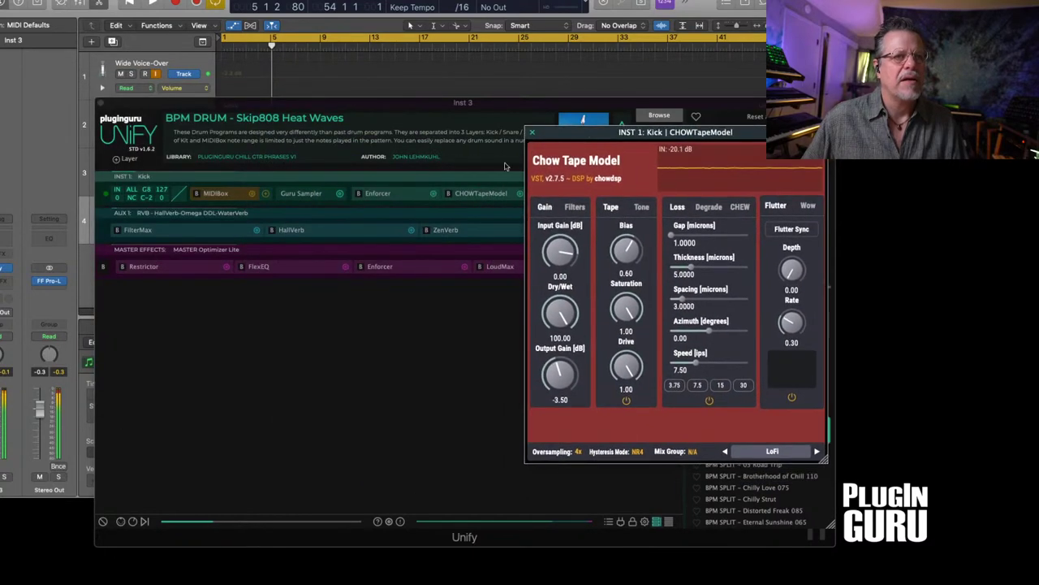
Shorten the Kick sampler's amplitude envelope decay, set its release to 0.252 sec, and close both plug-in editors.
{"action": "left_click", "coordinate": [302, 196]}
{"action": "left_click", "coordinate": [302, 196]}
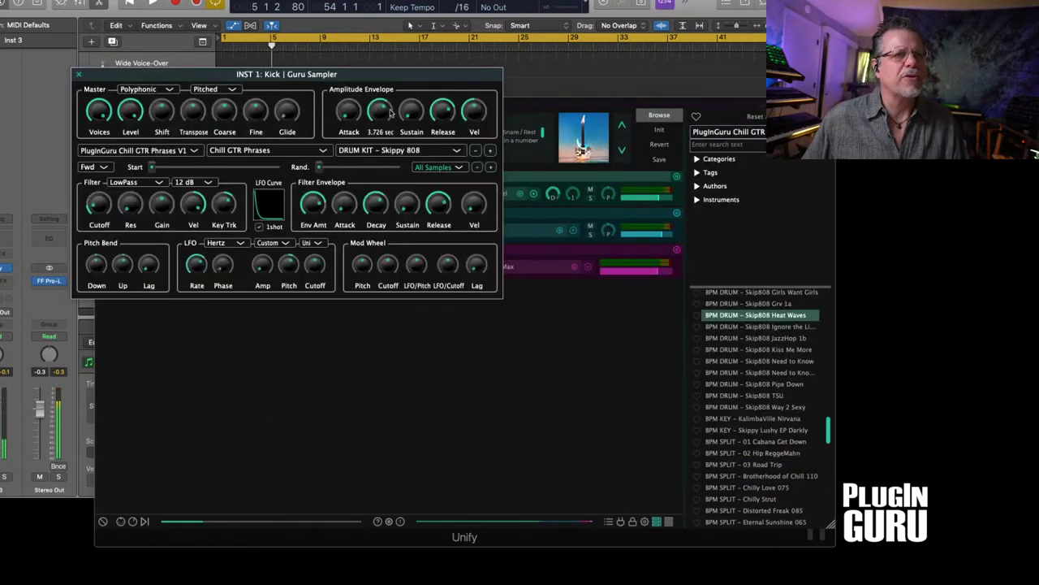
{"action": "mouse_move", "coordinate": [436, 117]}
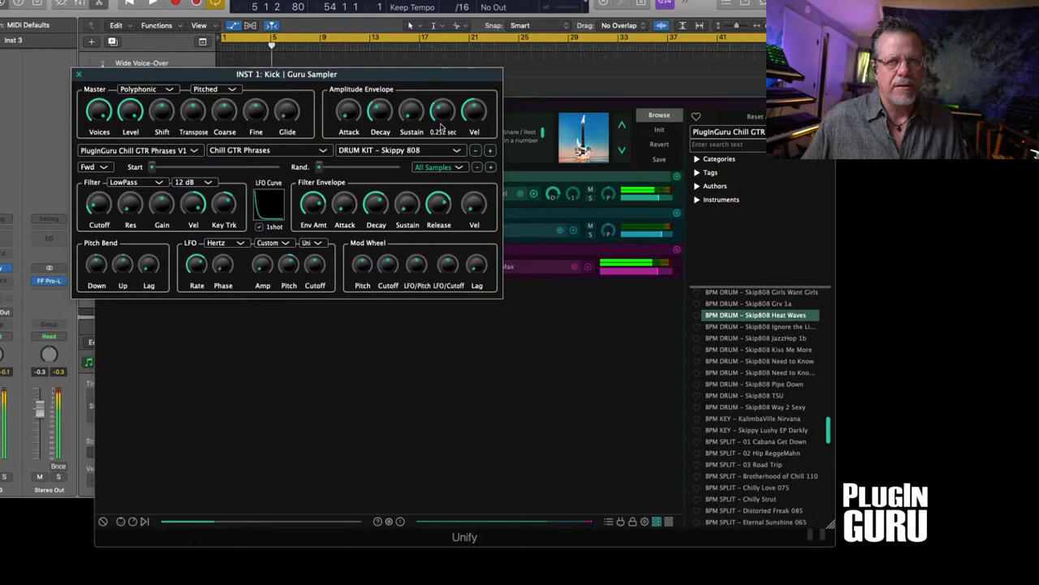
{"action": "left_click", "coordinate": [79, 74]}
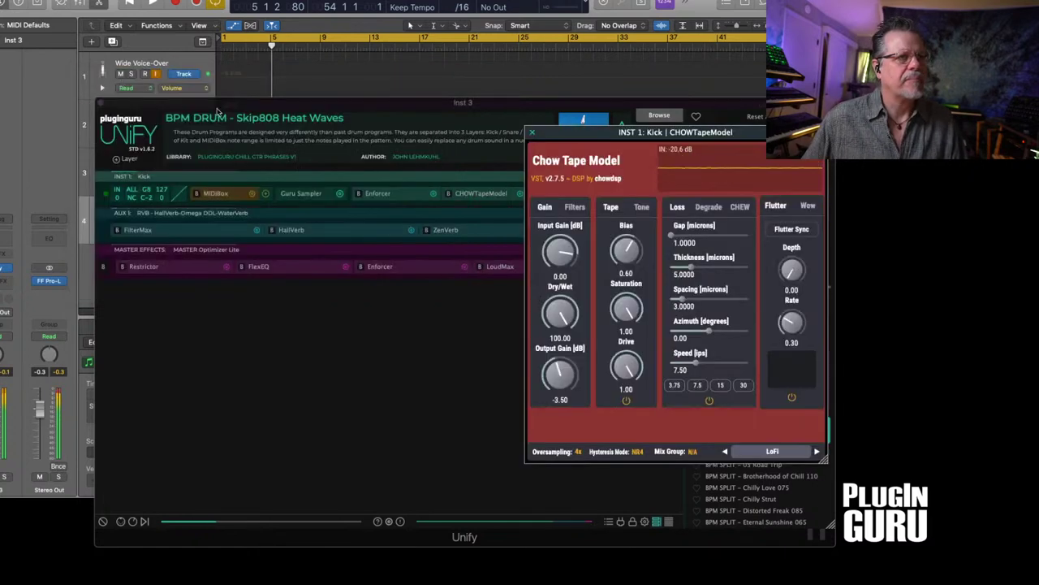
{"action": "left_click", "coordinate": [532, 131]}
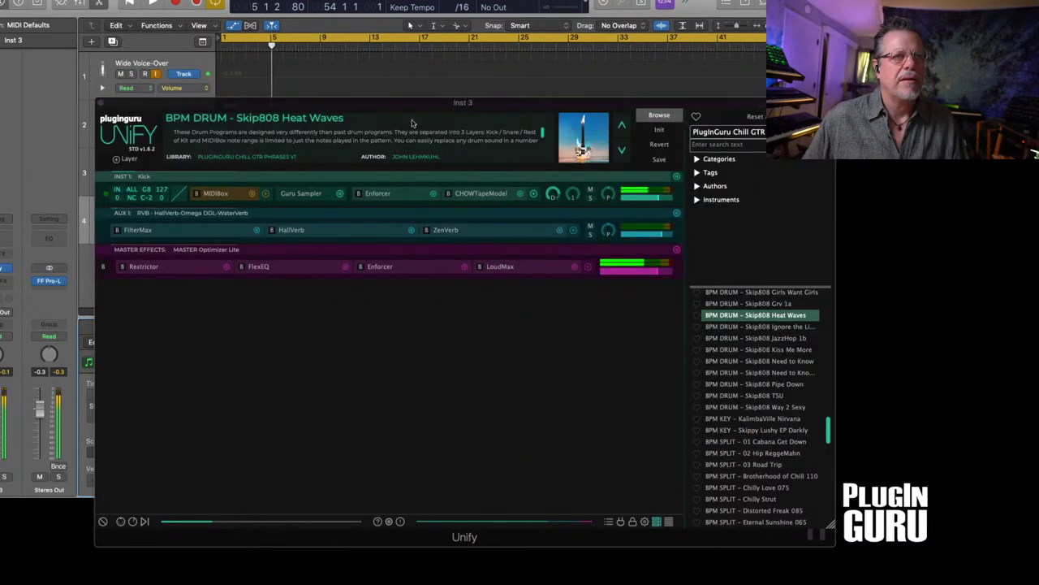
Uncover the Inst 3 track lane and load Skip 808 - Heat Waves.mid into the Kick layer's MIDIBox.
{"action": "left_click_drag", "start_coordinate": [291, 109], "coordinate": [586, 71]}
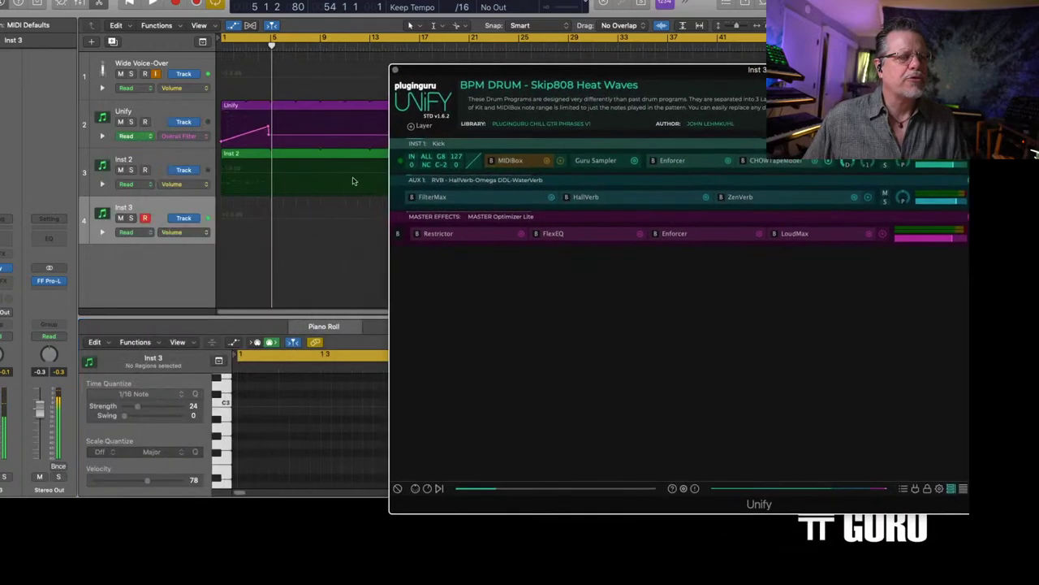
{"action": "left_click_drag", "start_coordinate": [520, 76], "coordinate": [345, 132]}
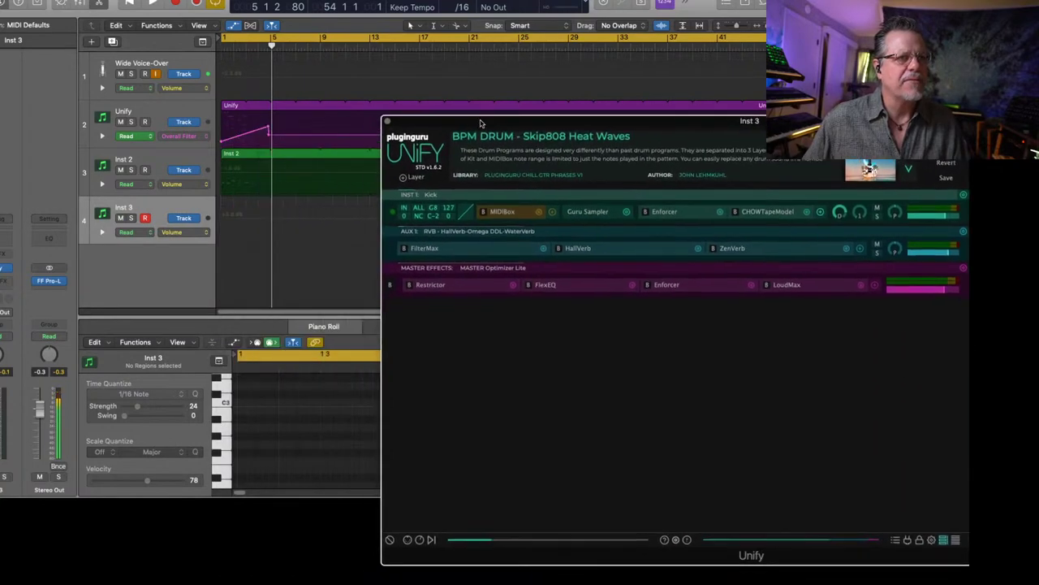
{"action": "left_click", "coordinate": [503, 213]}
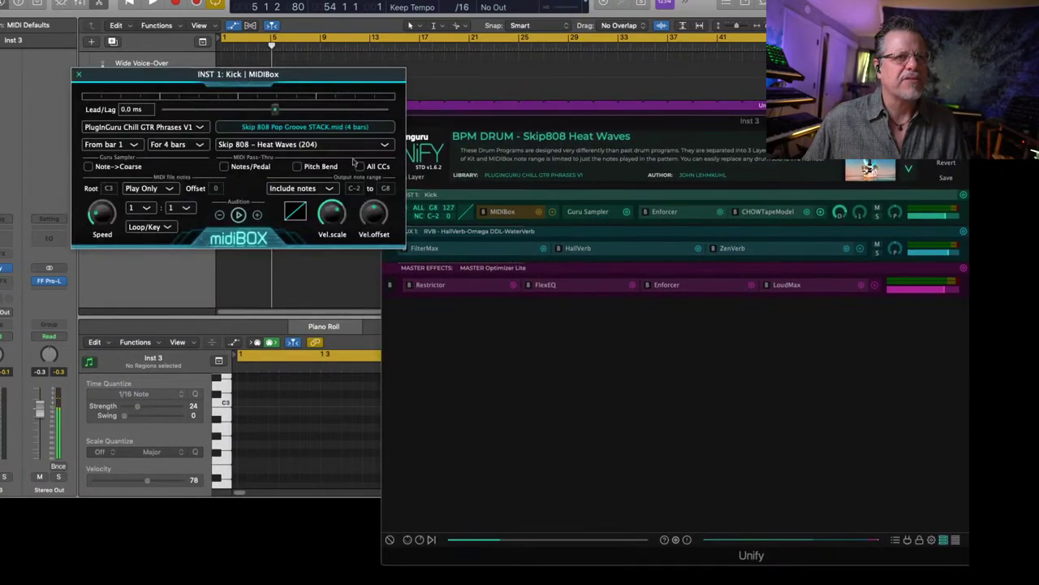
{"action": "left_click_drag", "start_coordinate": [167, 79], "coordinate": [504, 179]}
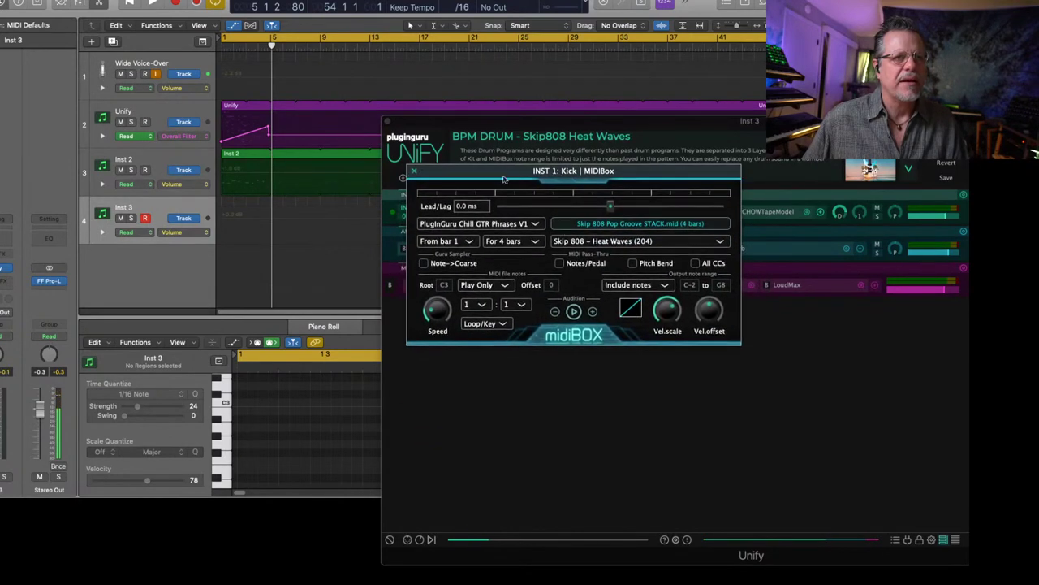
{"action": "left_click", "coordinate": [619, 226]}
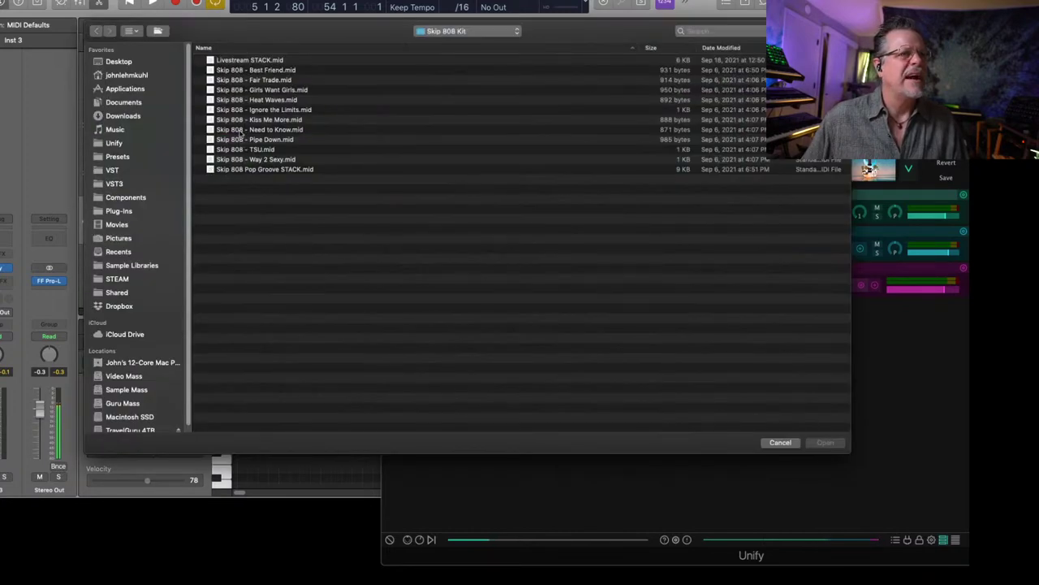
{"action": "double_click", "coordinate": [273, 100]}
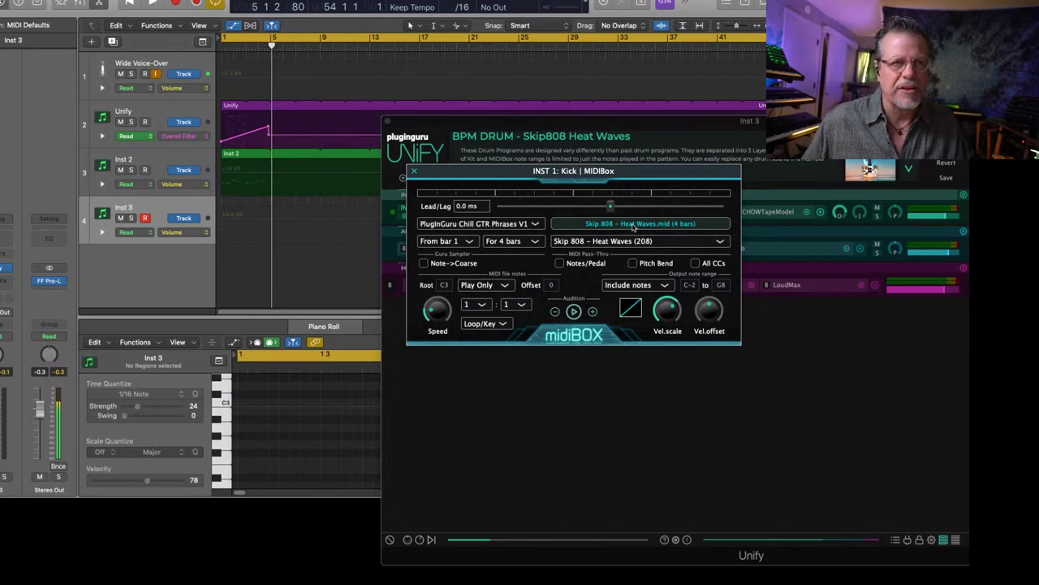
Place the MIDIBox's Heat Waves MIDI file on Inst 3 at bar 1, use 29.97d fps, and close the MIDIBox.
{"action": "left_click_drag", "start_coordinate": [578, 222], "coordinate": [226, 213]}
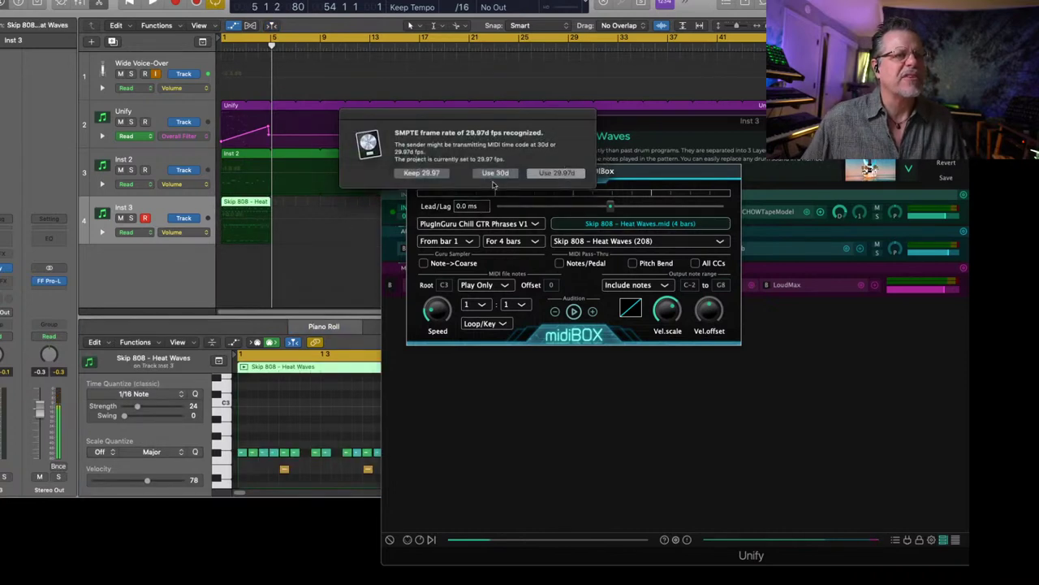
{"action": "left_click", "coordinate": [567, 176]}
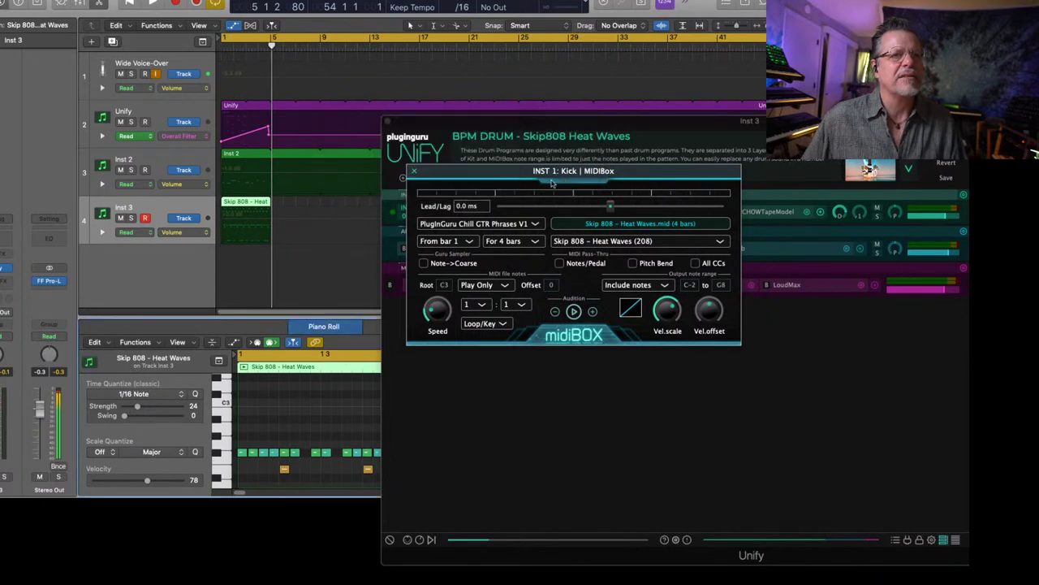
{"action": "left_click", "coordinate": [414, 174]}
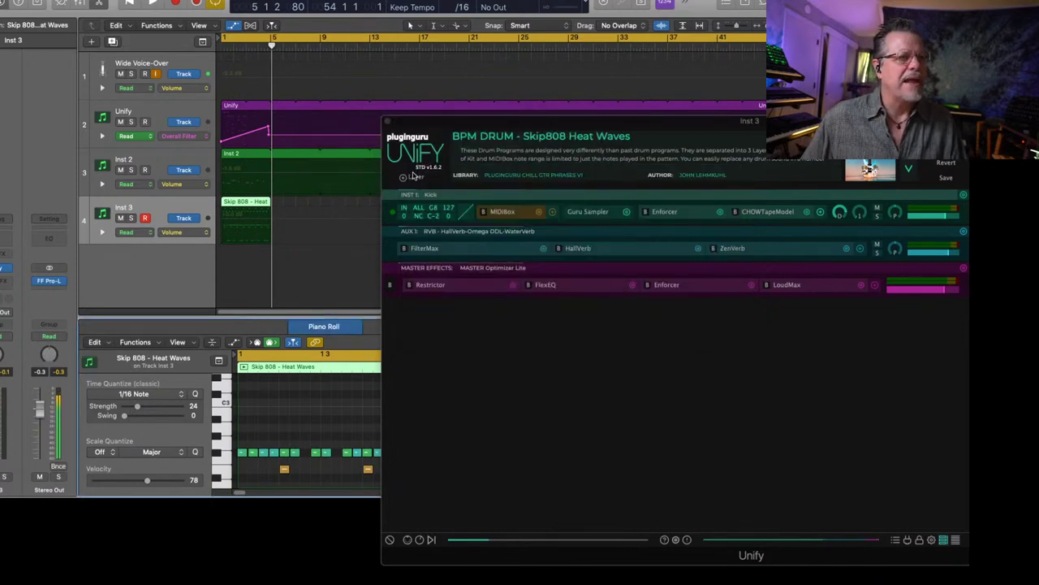
Start playback from bar 1 and bypass the Kick layer's MIDIBox.
{"action": "left_click", "coordinate": [331, 284]}
{"action": "key", "text": "space"}
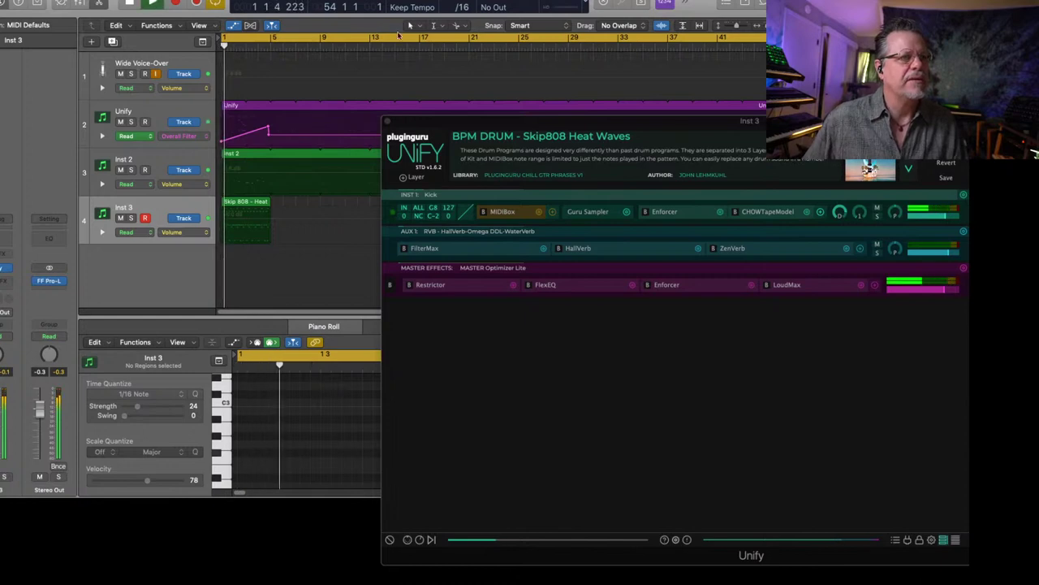
{"action": "left_click", "coordinate": [484, 230]}
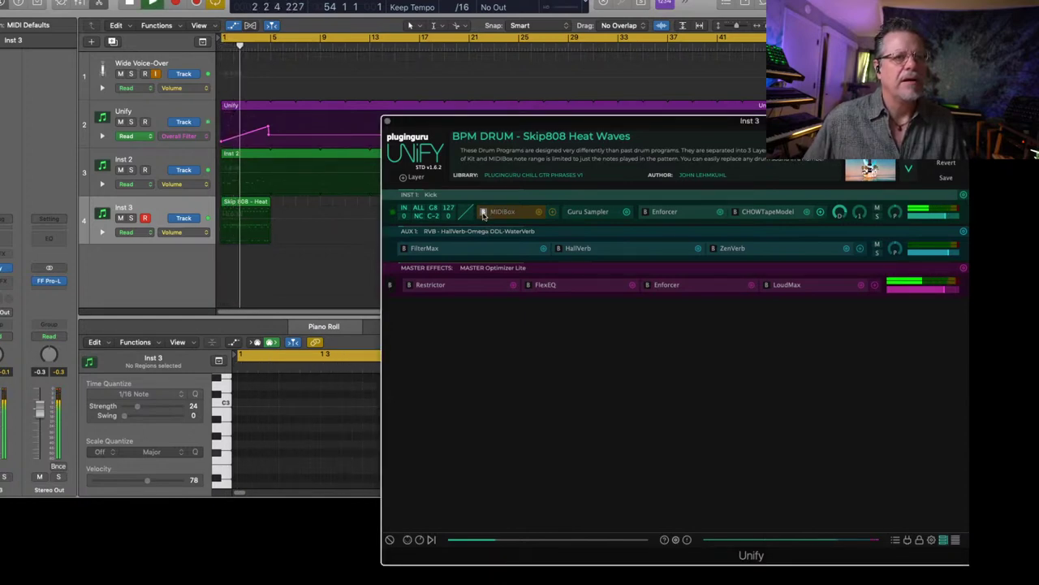
Loop the Skip 808 - Heat Waves region on Inst 3, close Unify, and copy the looped region to bar 5.
{"action": "left_click", "coordinate": [257, 204]}
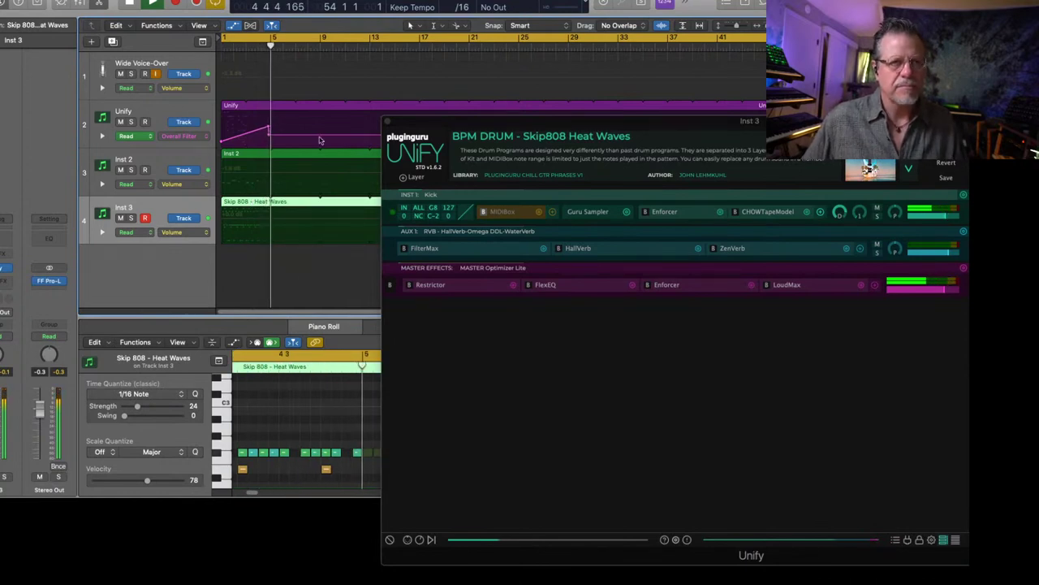
{"action": "left_click", "coordinate": [388, 122]}
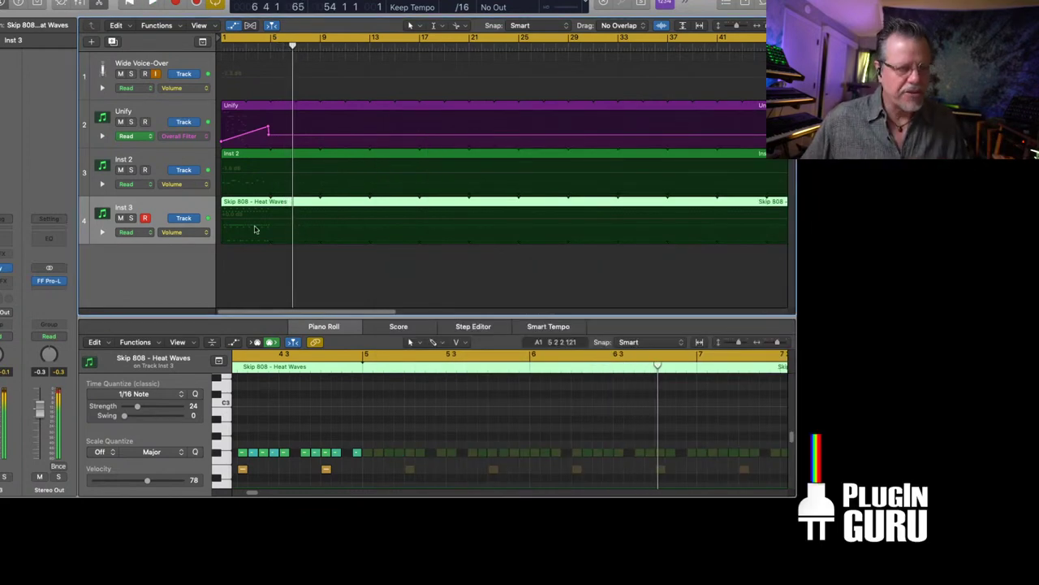
{"action": "left_click_drag", "start_coordinate": [239, 203], "coordinate": [293, 205]}
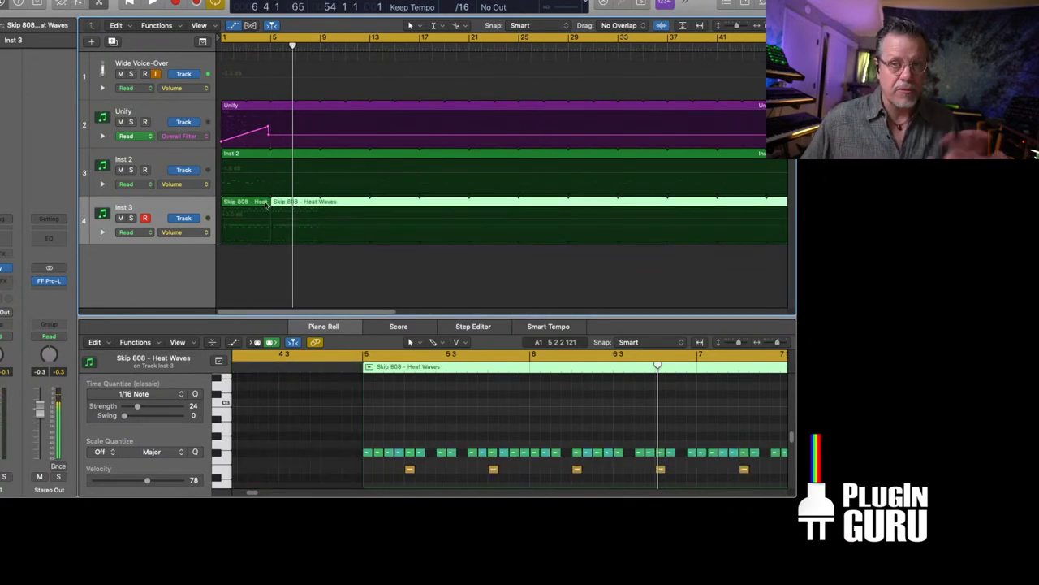
Enlarge the Piano Roll for the first Heat Waves region and set all notes in its lowest row to velocity 127.
{"action": "left_click", "coordinate": [241, 201]}
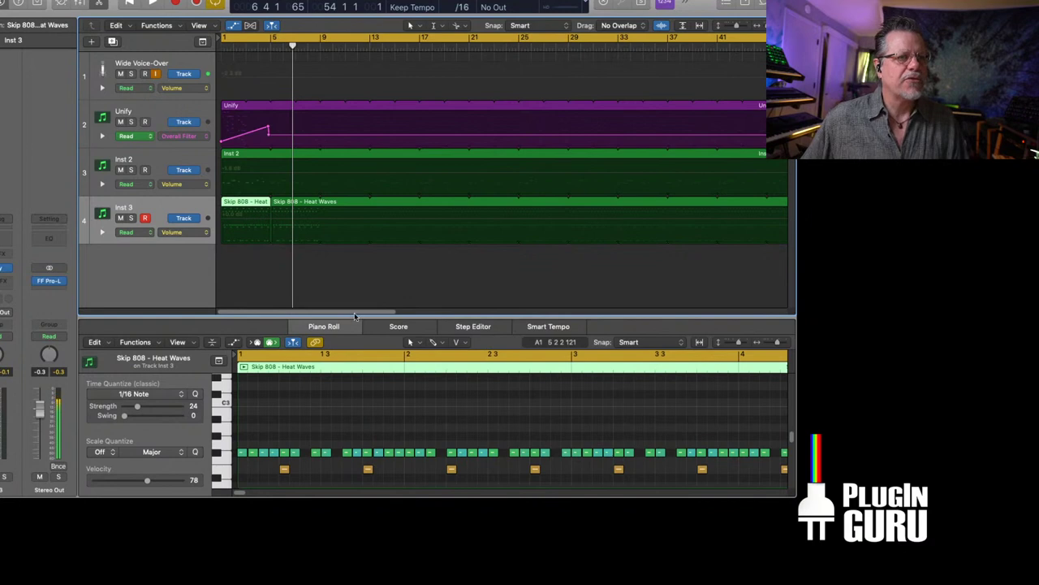
{"action": "left_click_drag", "start_coordinate": [355, 317], "coordinate": [355, 65]}
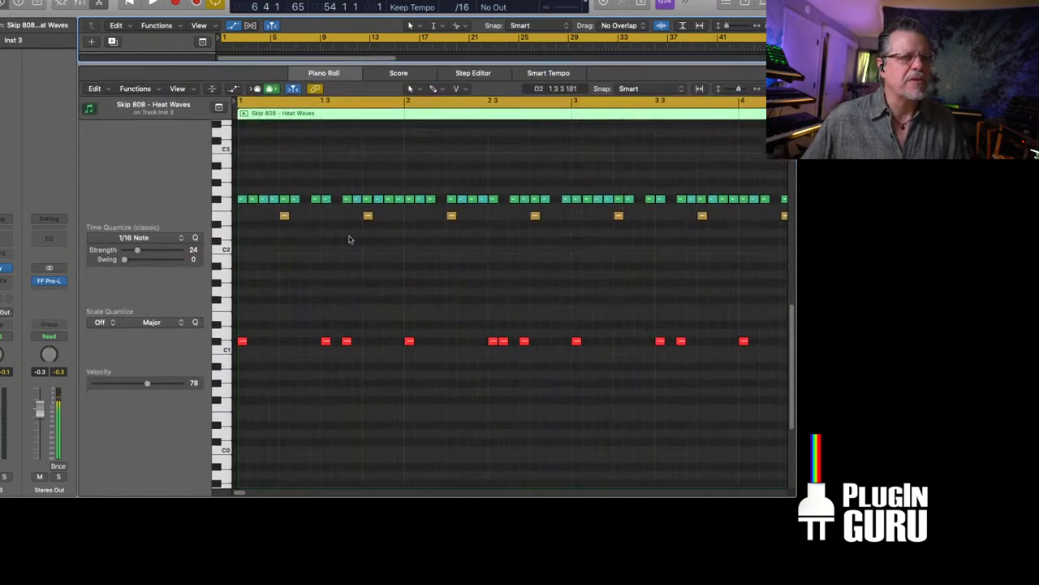
{"action": "key", "text": "super+Left"}
{"action": "key", "text": "super+Left"}
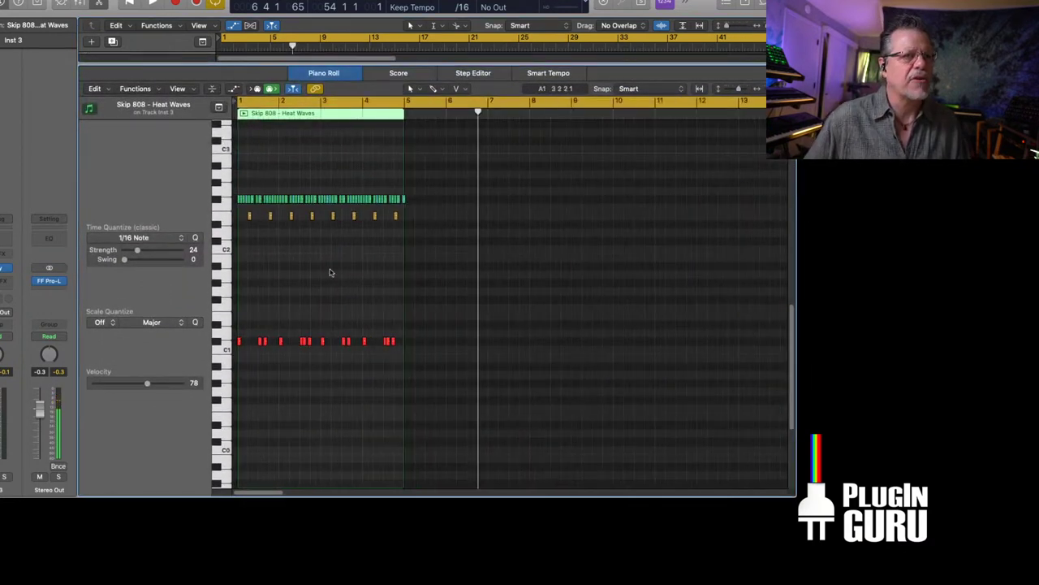
{"action": "scroll", "coordinate": [325, 280], "scroll_direction": "up", "scroll_amount": 2}
{"action": "left_click_drag", "start_coordinate": [390, 373], "coordinate": [234, 374]}
{"action": "left_click_drag", "start_coordinate": [147, 382], "coordinate": [184, 381]}
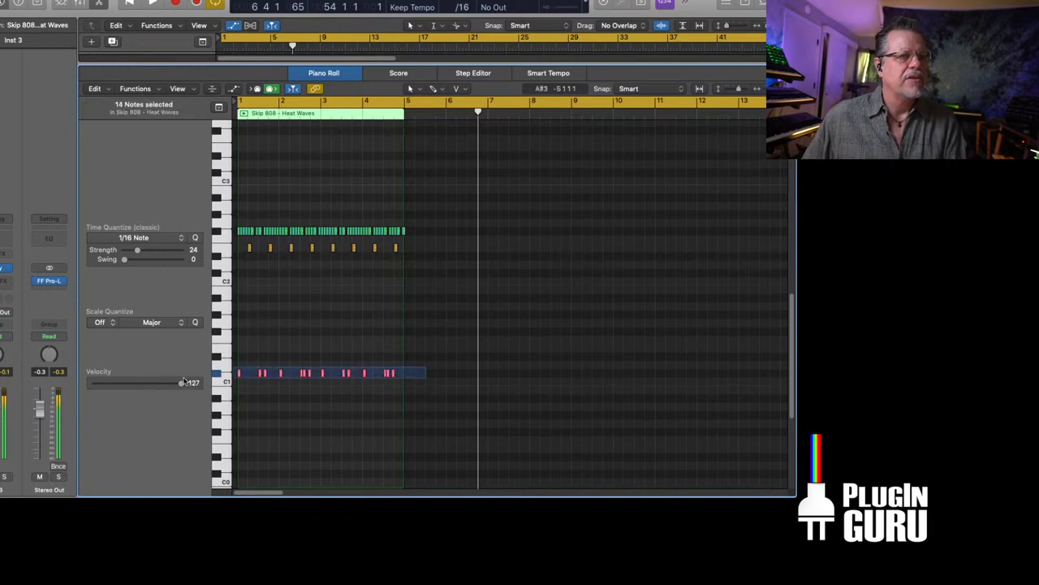
Play the first Heat Waves region from bar 1 and try deleting its dense row of notes above C2.
{"action": "scroll", "coordinate": [308, 351], "scroll_direction": "up", "scroll_amount": 3}
{"action": "key", "text": "space"}
{"action": "left_click_drag", "start_coordinate": [450, 271], "coordinate": [238, 284]}
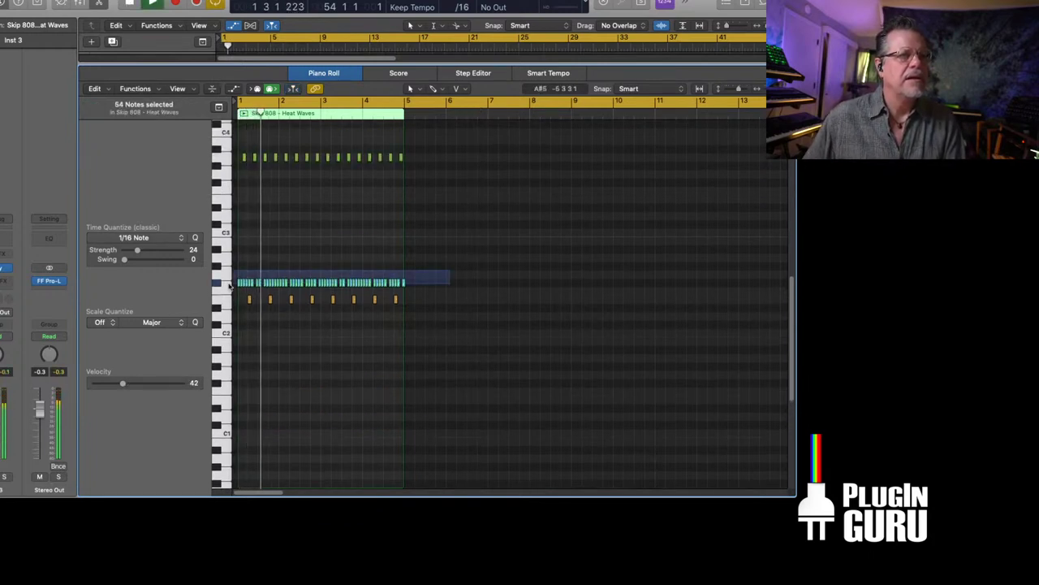
{"action": "key", "text": "Delete"}
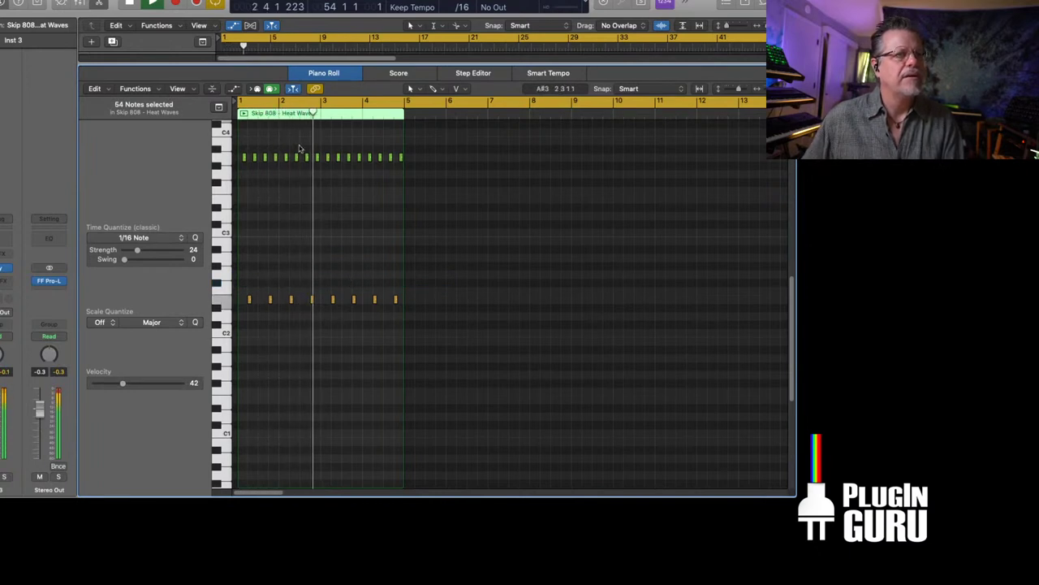
Try deleting the note rows just below and just above C4, and undo the trial deletions.
{"action": "left_click_drag", "start_coordinate": [447, 286], "coordinate": [242, 317]}
{"action": "left_click_drag", "start_coordinate": [431, 146], "coordinate": [236, 174]}
{"action": "key", "text": "Delete"}
{"action": "scroll", "coordinate": [397, 401], "scroll_direction": "down", "scroll_amount": 4}
{"action": "scroll", "coordinate": [373, 357], "scroll_direction": "down", "scroll_amount": 2}
{"action": "scroll", "coordinate": [348, 305], "scroll_direction": "up", "scroll_amount": 10}
{"action": "scroll", "coordinate": [348, 305], "scroll_direction": "up", "scroll_amount": 2}
{"action": "left_click_drag", "start_coordinate": [424, 246], "coordinate": [228, 265]}
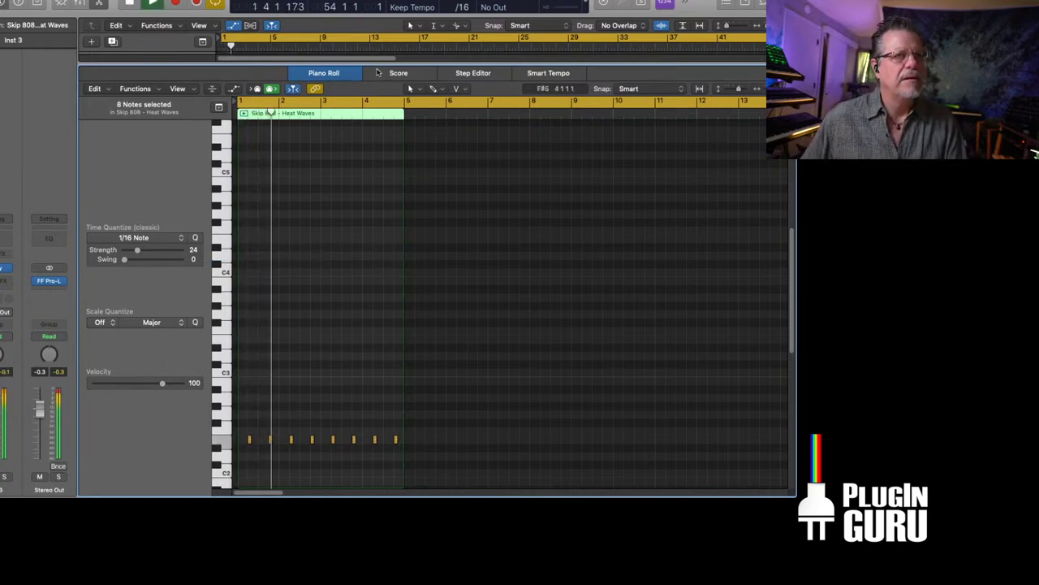
{"action": "key", "text": "super+z"}
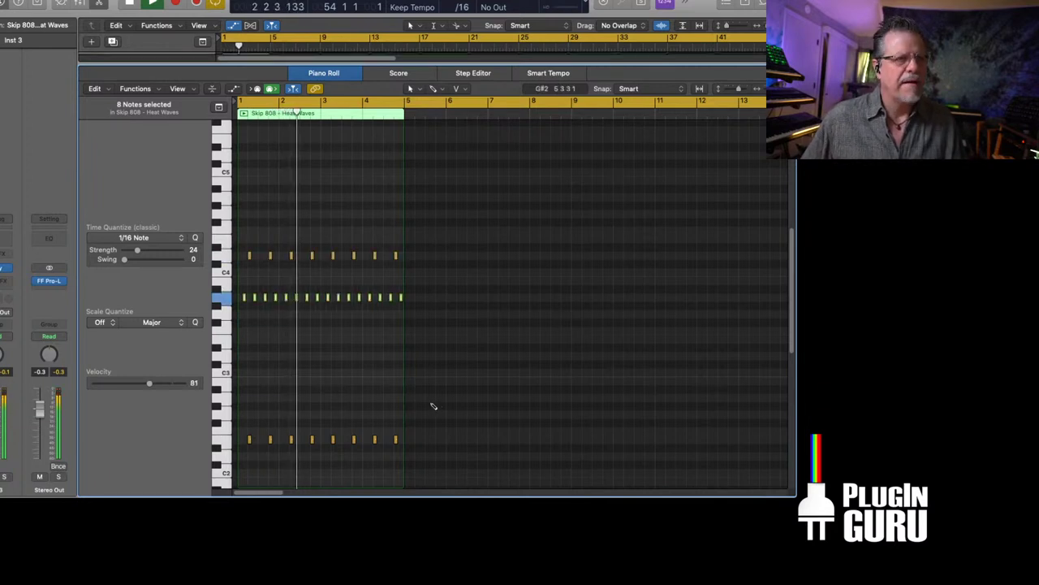
{"action": "key", "text": "super+z"}
Delete the eight-note row just above C2, also trying the pattern without the dense row and the row above C4.
{"action": "left_click_drag", "start_coordinate": [432, 458], "coordinate": [247, 439]}
{"action": "left_click_drag", "start_coordinate": [447, 249], "coordinate": [213, 280]}
{"action": "key", "text": "Delete"}
{"action": "left_click_drag", "start_coordinate": [478, 421], "coordinate": [210, 430]}
{"action": "key", "text": "Delete"}
{"action": "key", "text": "space"}
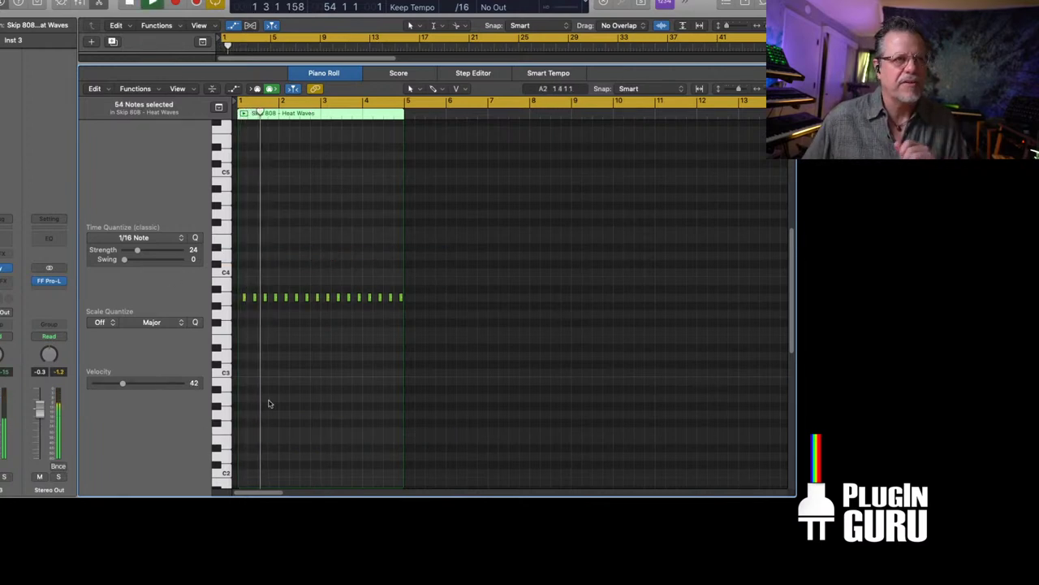
{"action": "key", "text": "super+z"}
{"action": "key", "text": "super+z"}
{"action": "left_click_drag", "start_coordinate": [453, 234], "coordinate": [244, 270]}
{"action": "key", "text": "Delete"}
{"action": "key", "text": "super+z"}
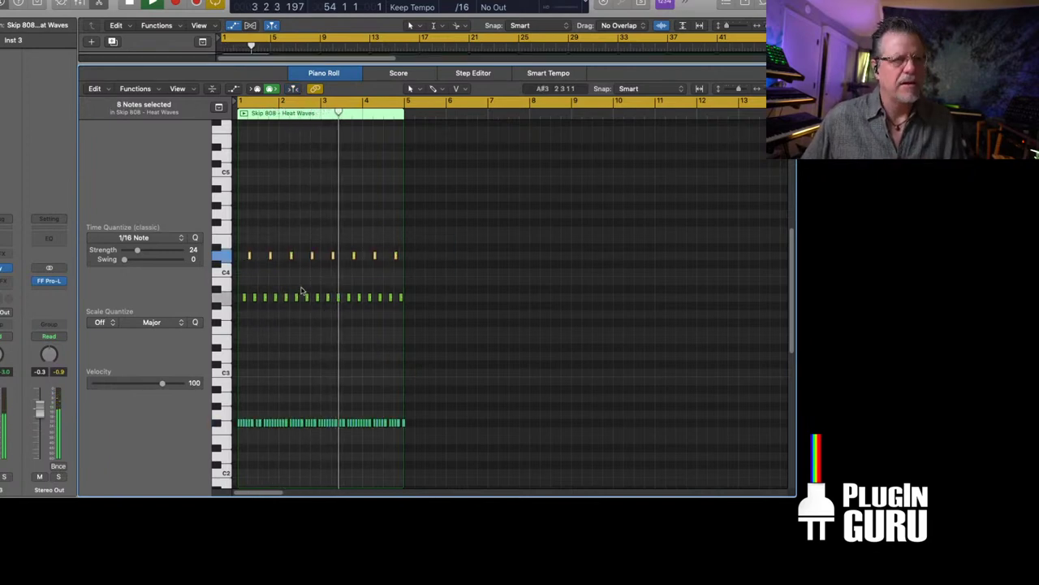
Set the eight notes in the row just above C4 to velocity 23 and shrink the Piano Roll to reveal the tracks.
{"action": "left_click_drag", "start_coordinate": [471, 250], "coordinate": [193, 265]}
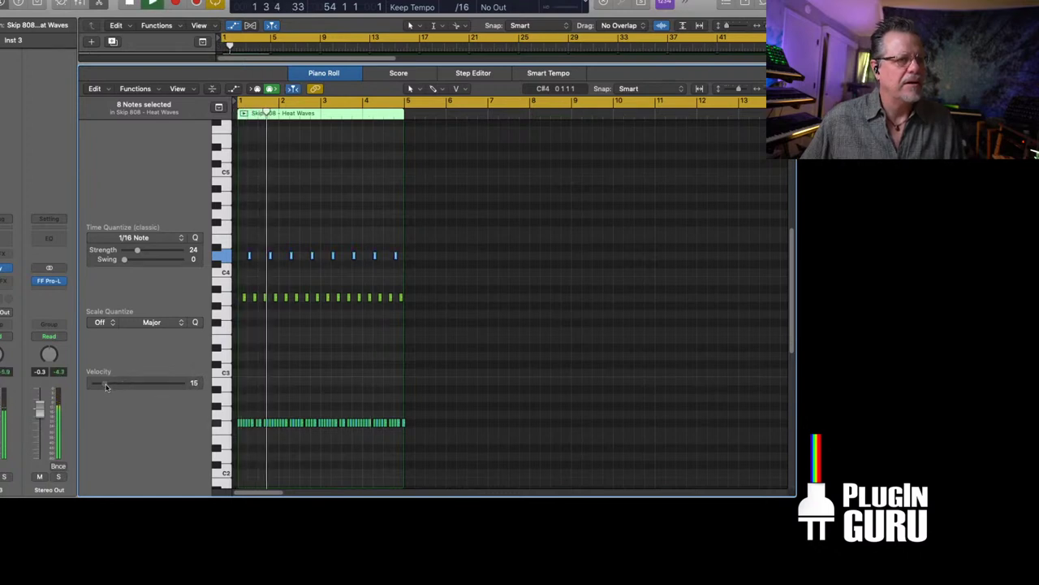
{"action": "left_click_drag", "start_coordinate": [123, 384], "coordinate": [109, 383]}
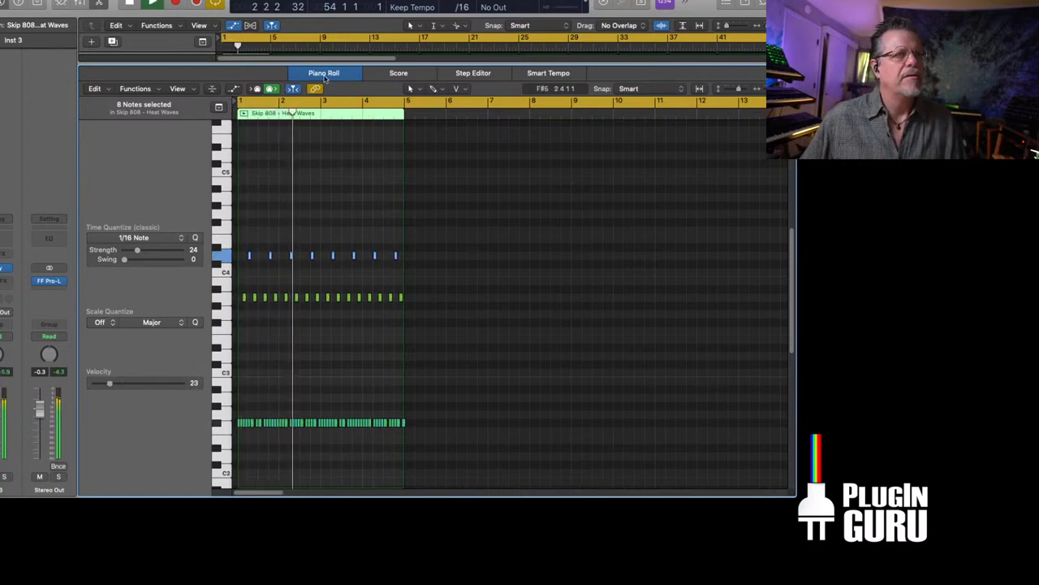
{"action": "left_click_drag", "start_coordinate": [327, 73], "coordinate": [329, 305]}
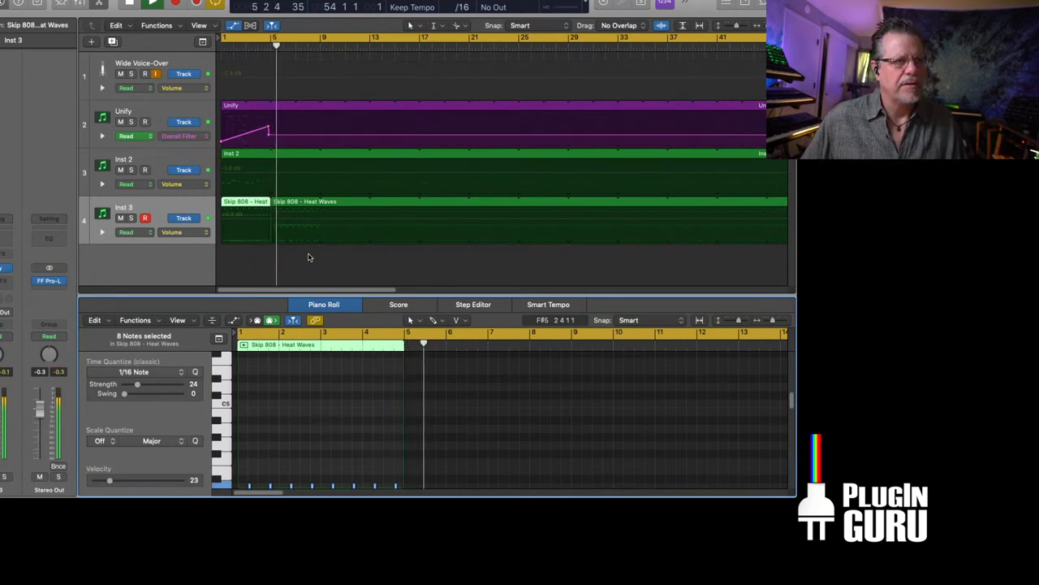
In the Heat Waves region starting at bar 5, delete the middle note of the three-note kick clusters in bars 6 and 8.
{"action": "left_click", "coordinate": [298, 210]}
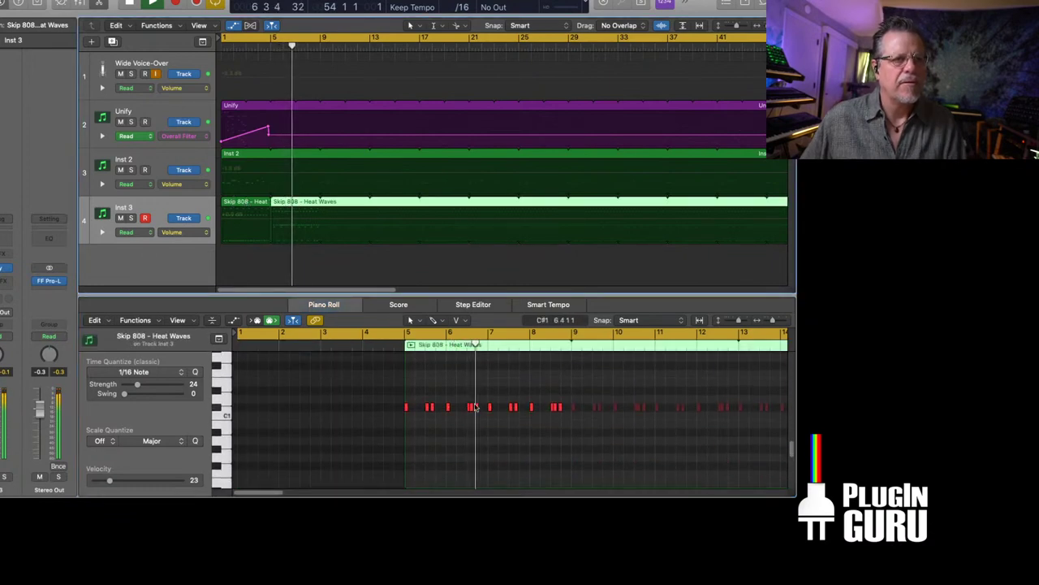
{"action": "left_click", "coordinate": [470, 413]}
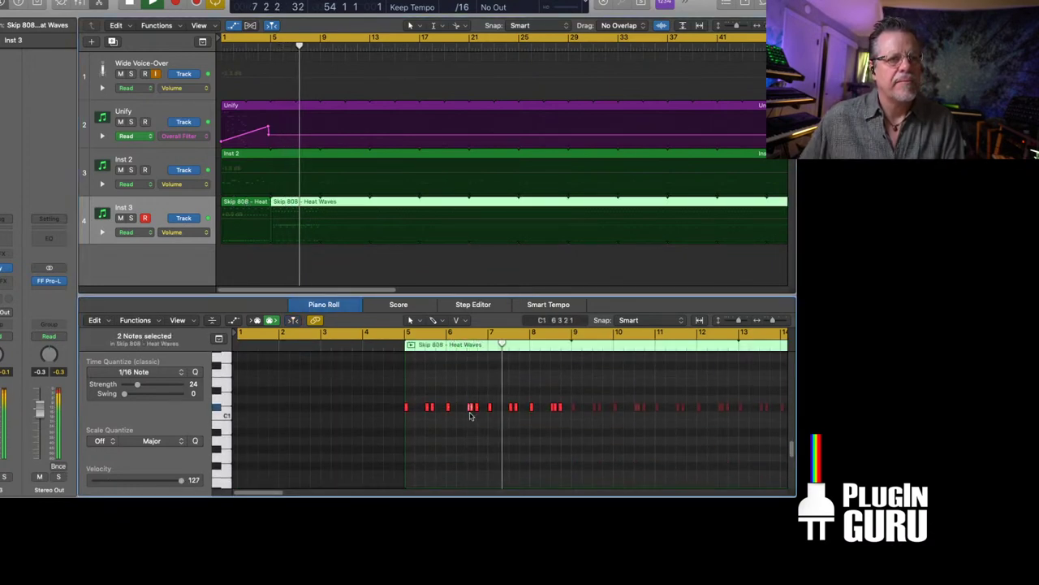
{"action": "left_click", "coordinate": [472, 408]}
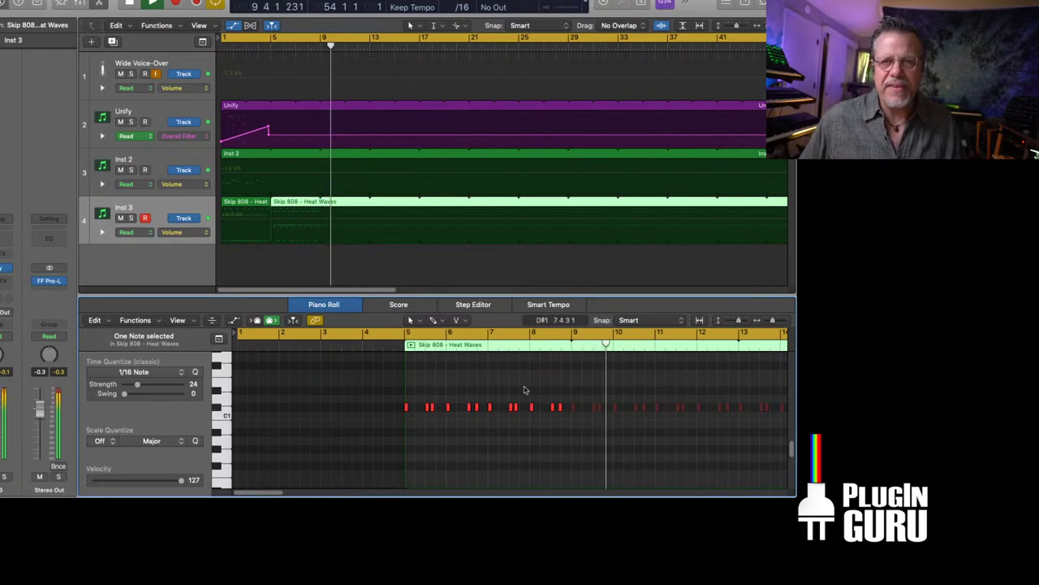
{"action": "scroll", "coordinate": [499, 391], "scroll_direction": "up", "scroll_amount": 3}
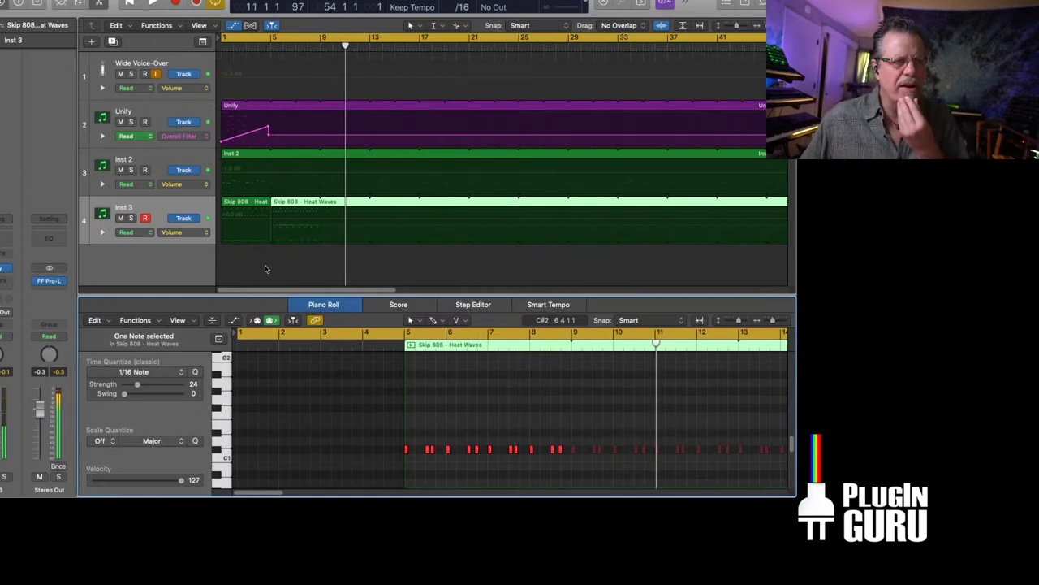
Create a new instrument track below Inst 3 and load Unify on it as a stereo instrument.
{"action": "double_click", "coordinate": [150, 263]}
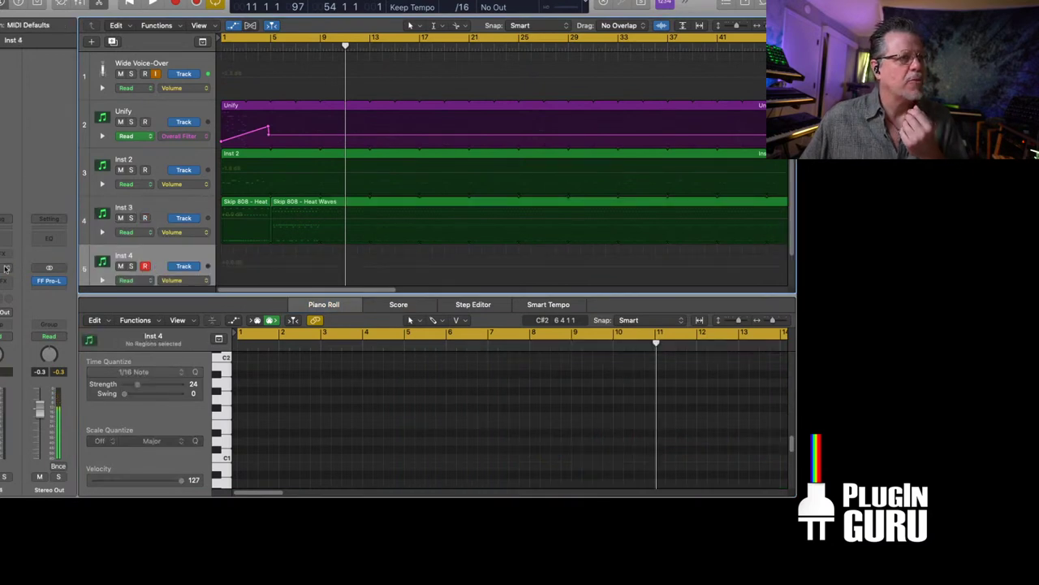
{"action": "left_click", "coordinate": [6, 269]}
{"action": "mouse_move", "coordinate": [81, 290]}
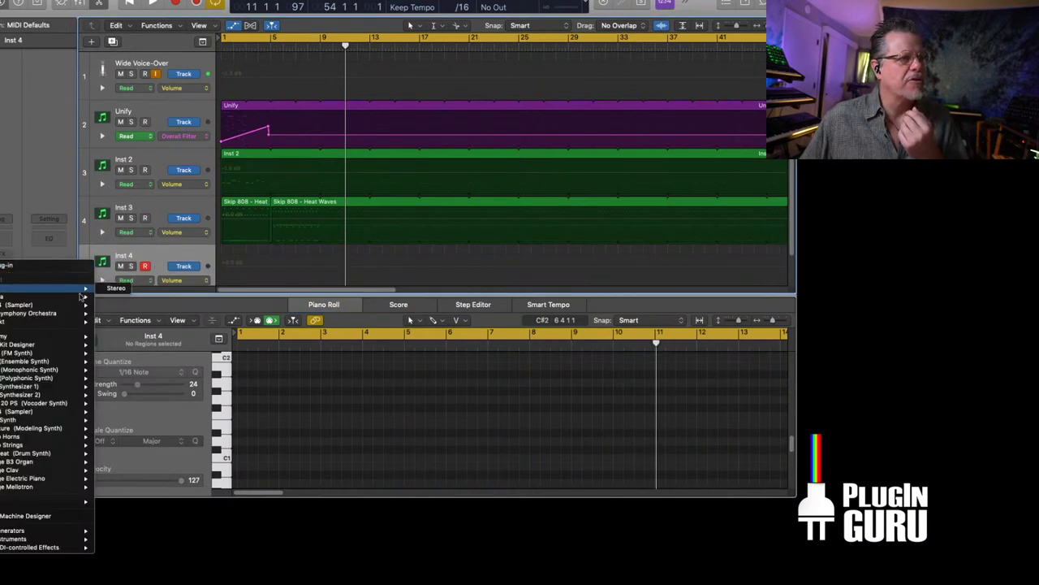
{"action": "left_click", "coordinate": [116, 289]}
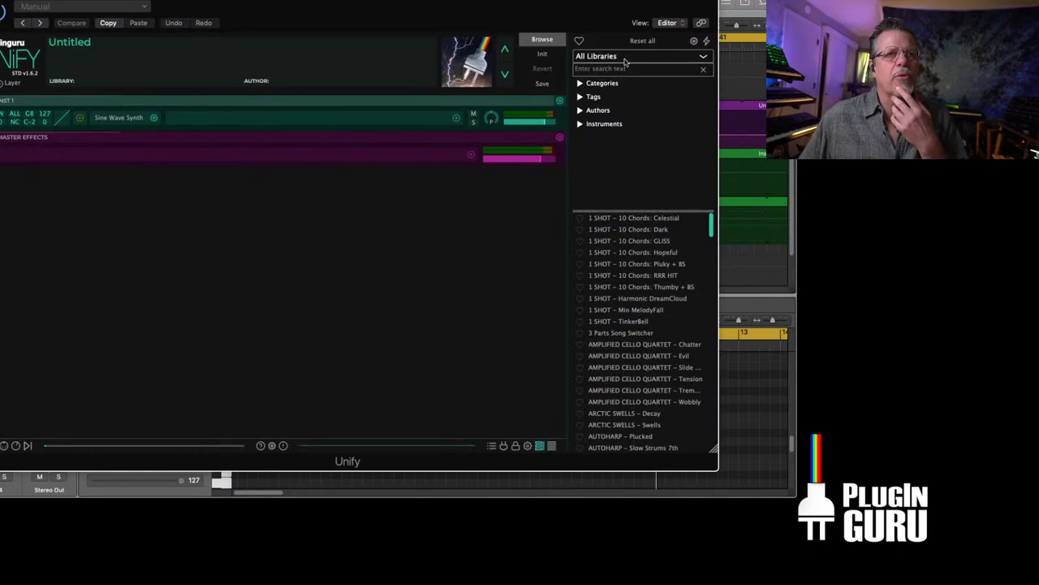
Load the DRUM KIT - World Percussion patch from the PlugInGuru CloudCity V1 library.
{"action": "left_click", "coordinate": [625, 58]}
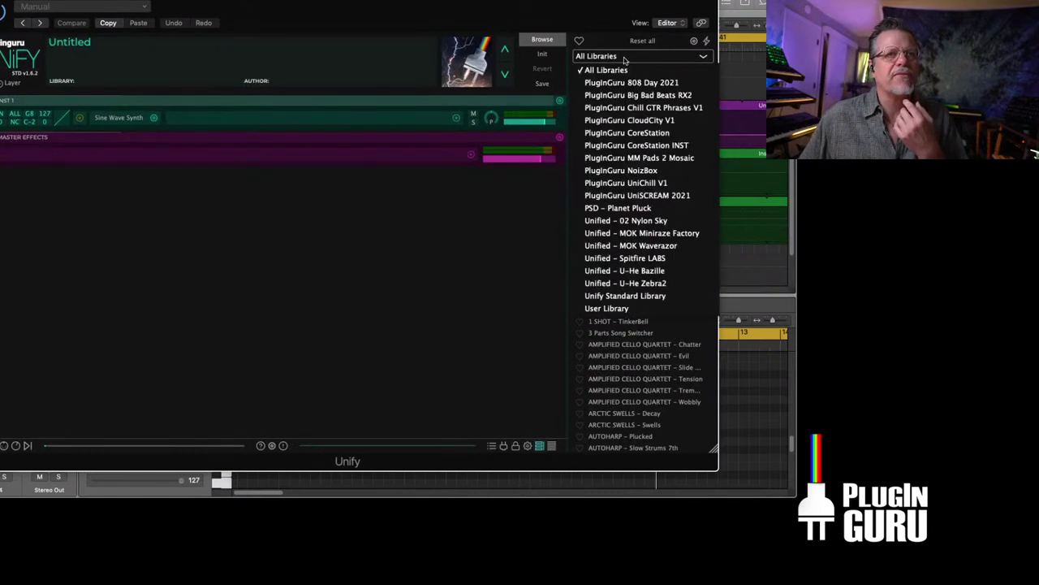
{"action": "left_click", "coordinate": [629, 120]}
{"action": "left_click_drag", "start_coordinate": [712, 226], "coordinate": [716, 365]}
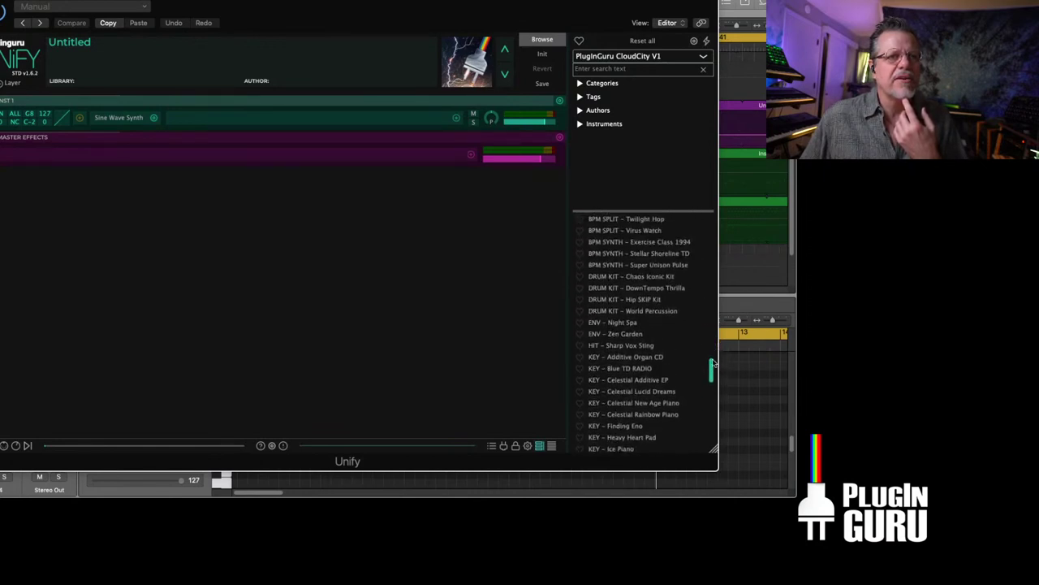
{"action": "left_click", "coordinate": [612, 313]}
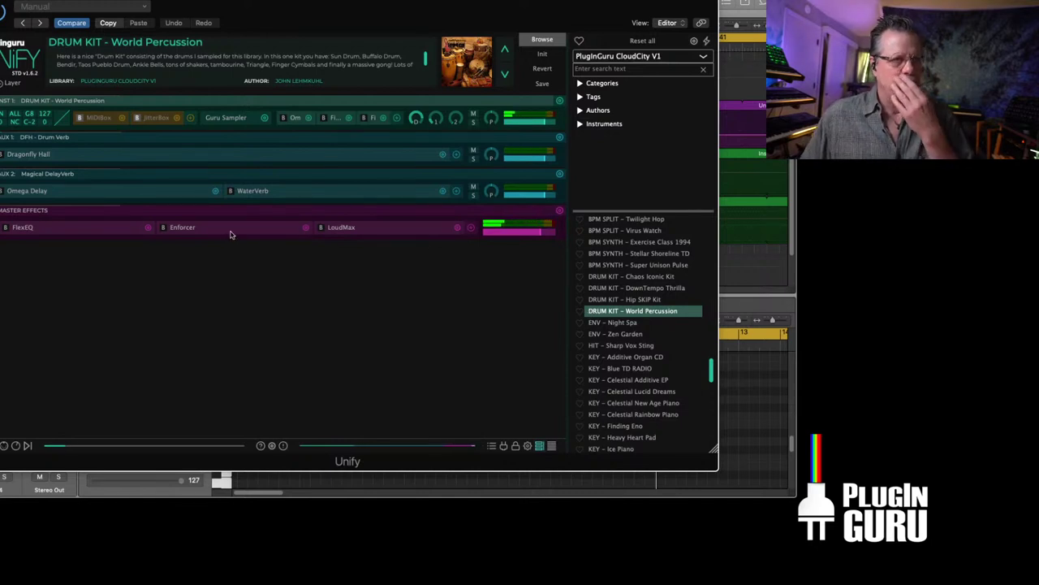
Add the Unify Standard FilterMax EQ effect at the end of the Master Effects chain.
{"action": "left_click", "coordinate": [473, 230]}
{"action": "mouse_move", "coordinate": [471, 234]}
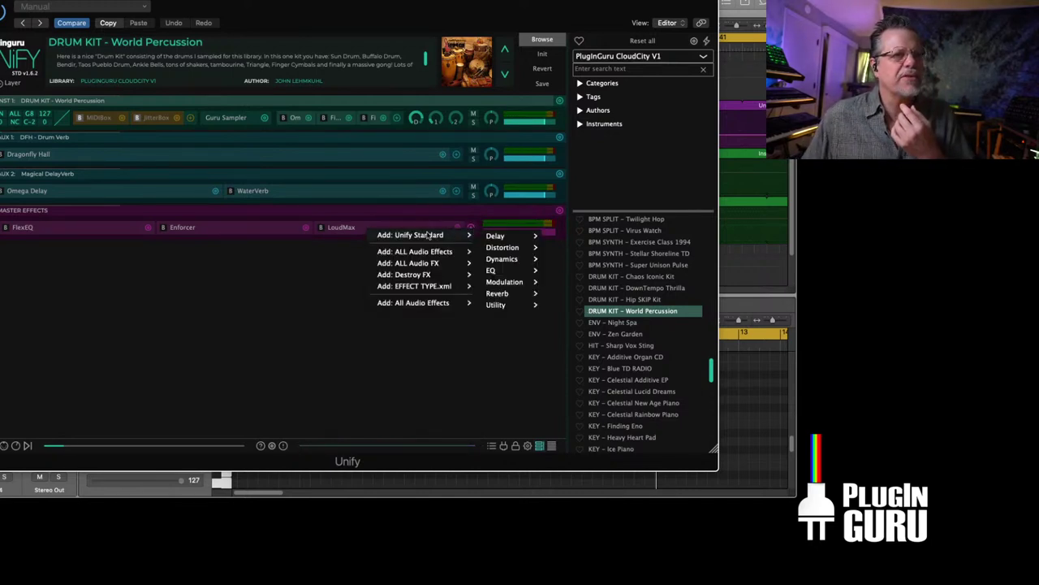
{"action": "mouse_move", "coordinate": [497, 271]}
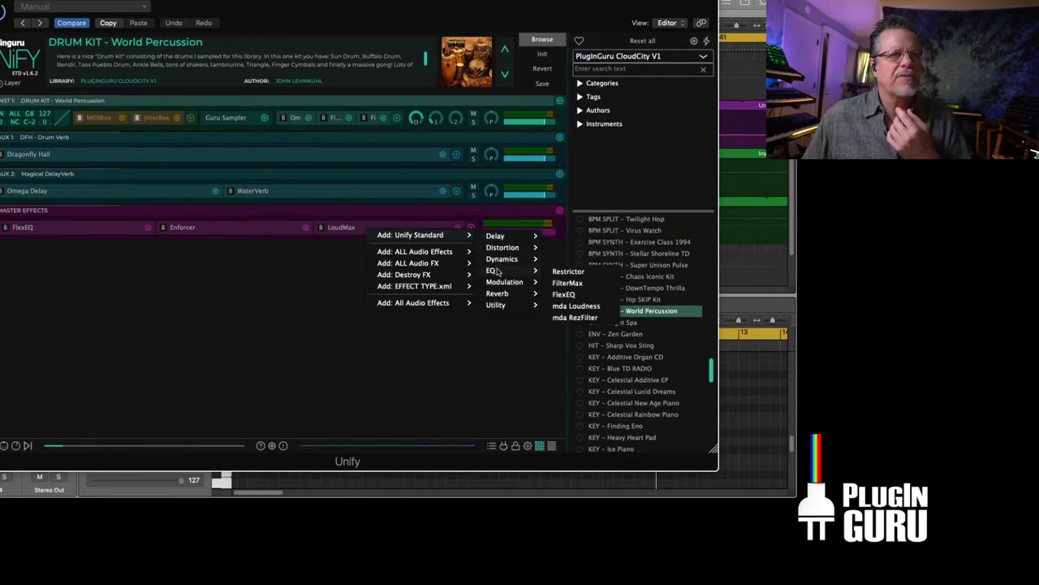
{"action": "left_click", "coordinate": [576, 284]}
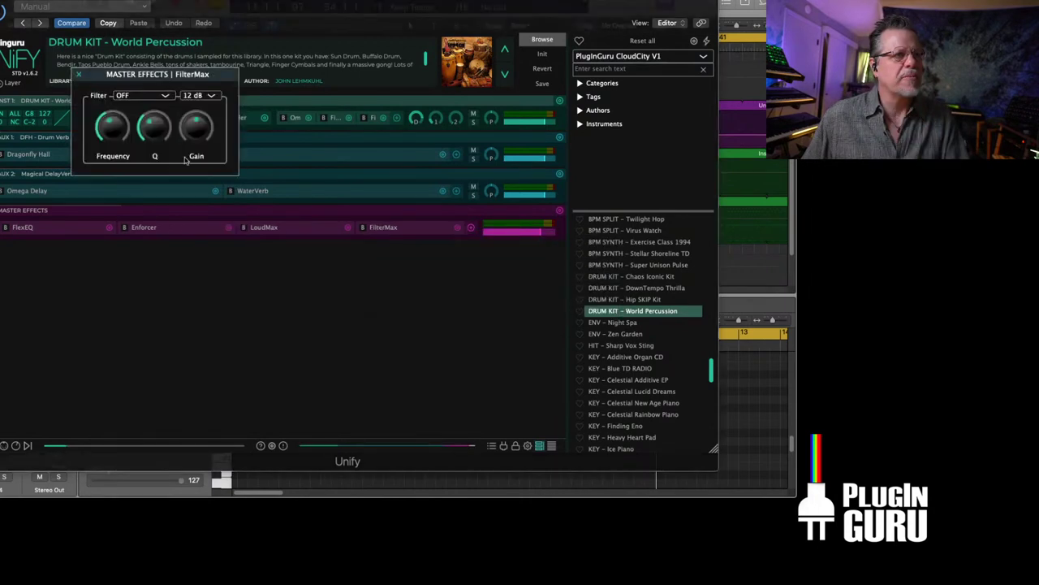
Set FilterMax to Low Pass with its frequency at about 3966 Hz, and close the effect window.
{"action": "left_click", "coordinate": [140, 95]}
{"action": "left_click", "coordinate": [133, 113]}
{"action": "mouse_move", "coordinate": [112, 127]}
{"action": "left_mouse_down"}
{"action": "mouse_move", "coordinate": [113, 149]}
{"action": "mouse_move", "coordinate": [129, 130]}
{"action": "left_mouse_up"}
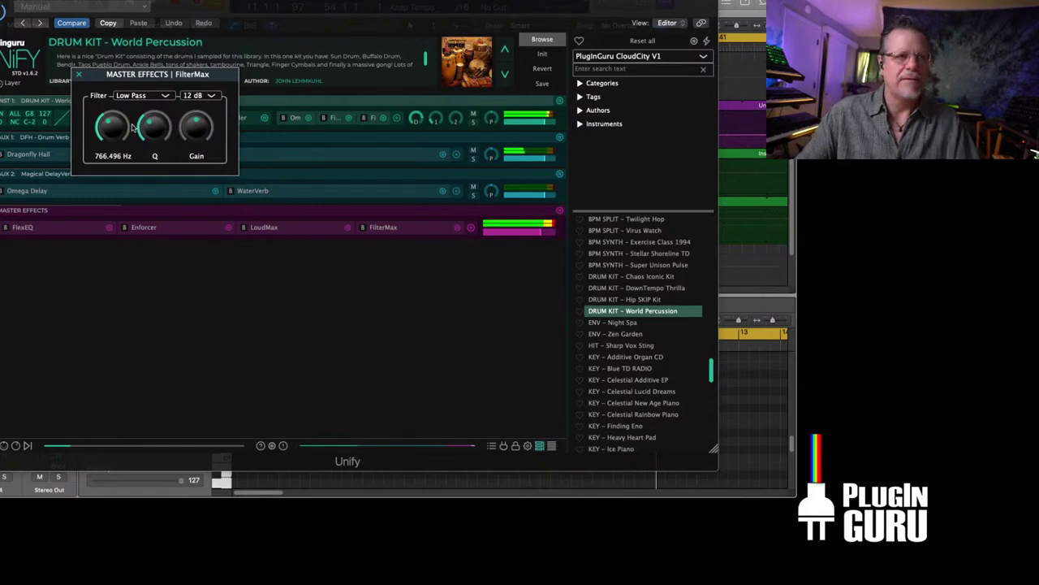
{"action": "left_click_drag", "start_coordinate": [132, 126], "coordinate": [125, 101]}
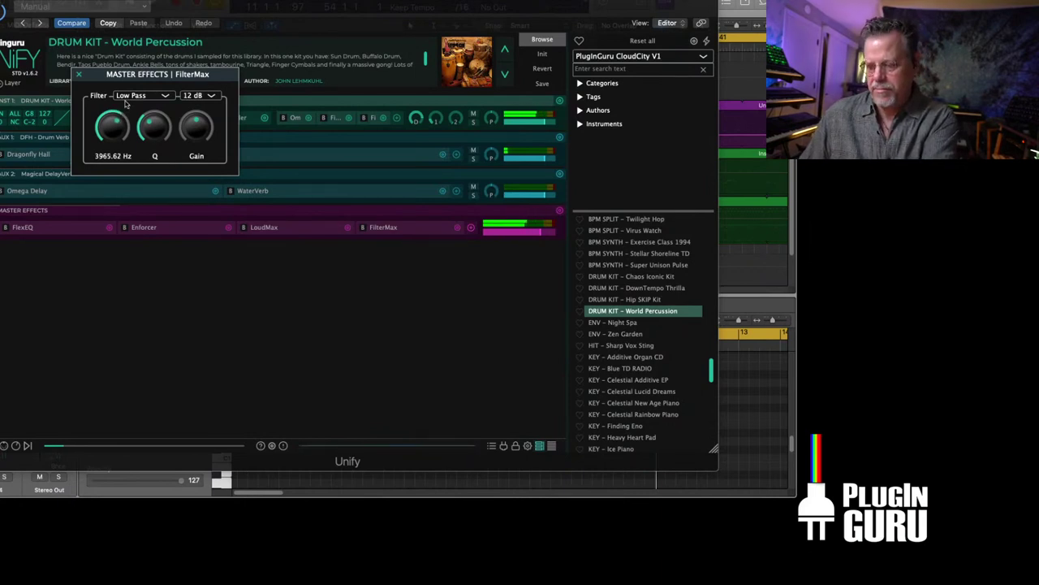
{"action": "left_click", "coordinate": [78, 74]}
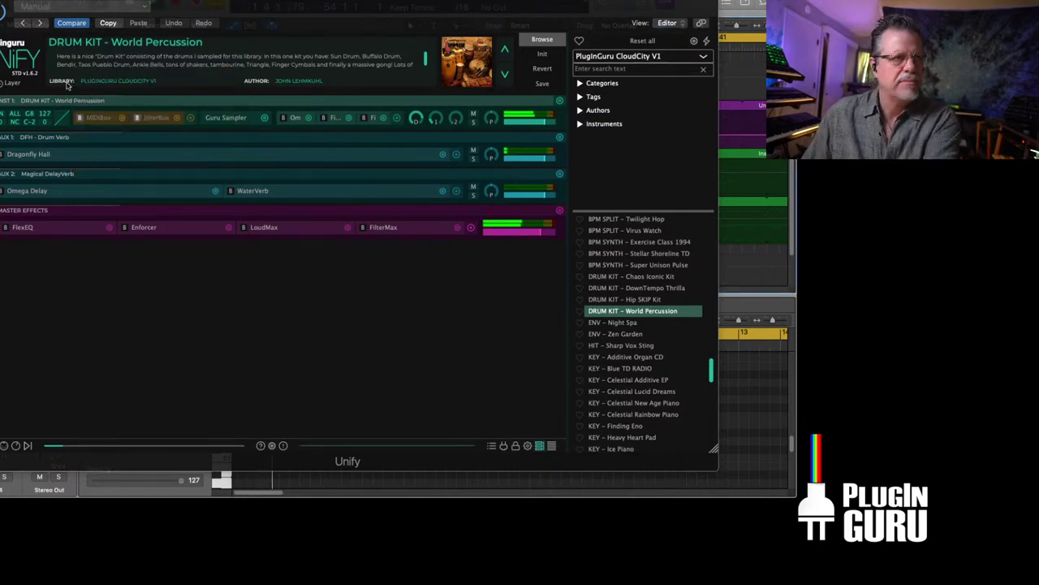
Raise the World Percussion layer's aux sends 1 and 2 fully, and set the Omega Delay's last Delay knob to 23.5 %.
{"action": "left_click_drag", "start_coordinate": [436, 118], "coordinate": [460, 84]}
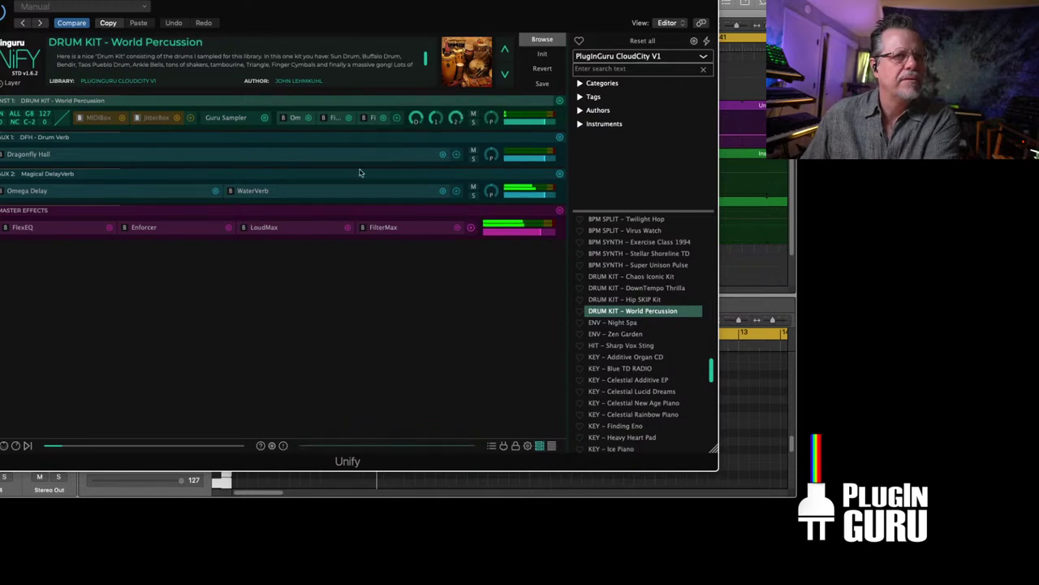
{"action": "left_click", "coordinate": [27, 190]}
{"action": "left_click_drag", "start_coordinate": [326, 125], "coordinate": [326, 143]}
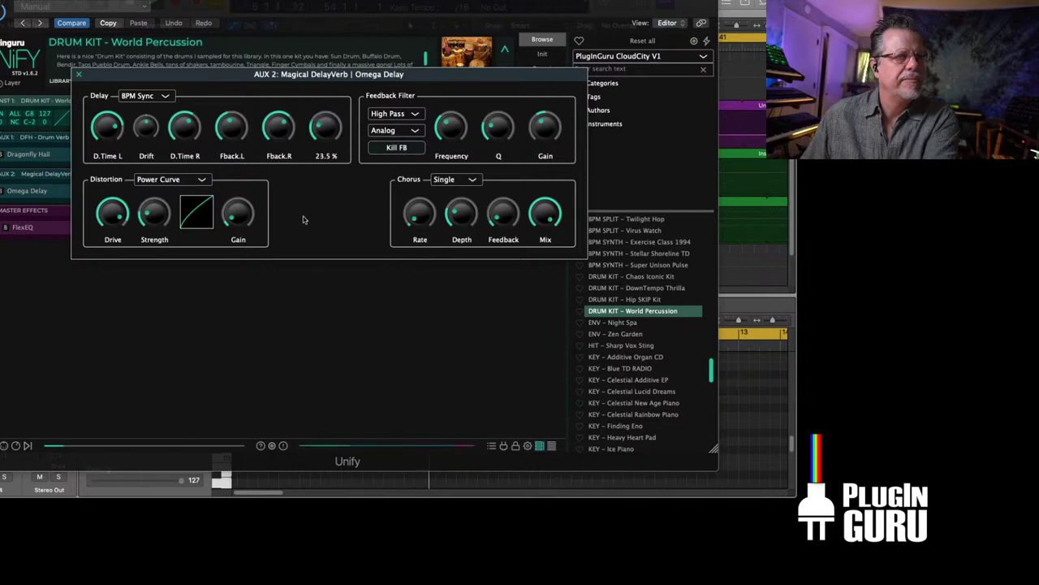
{"action": "left_click", "coordinate": [78, 74]}
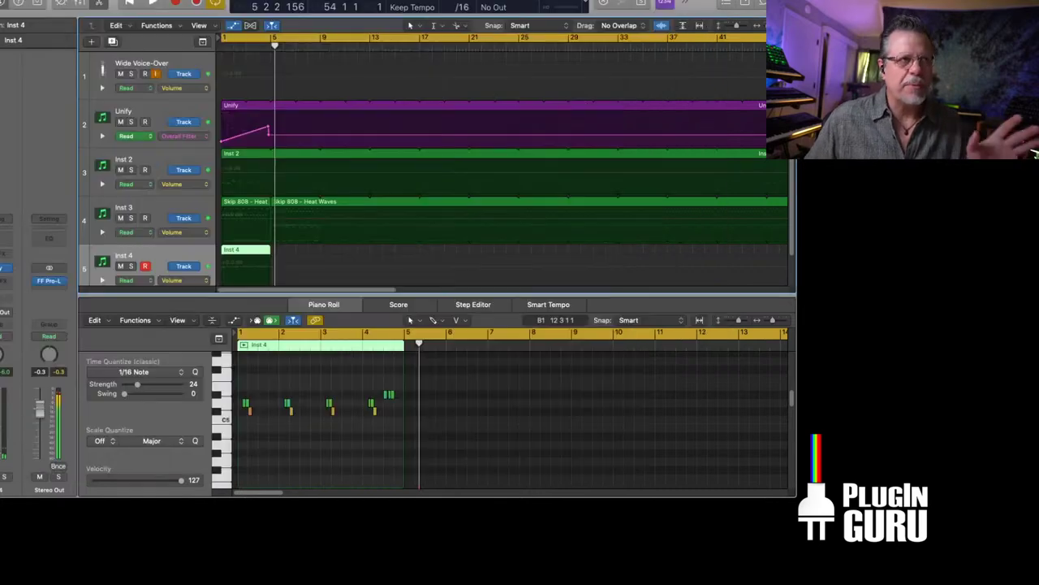
Close Unify and loop the recorded percussion region on Inst 4.
{"action": "key", "text": "super+w"}
{"action": "left_click", "coordinate": [240, 252]}
{"action": "key", "text": "l"}
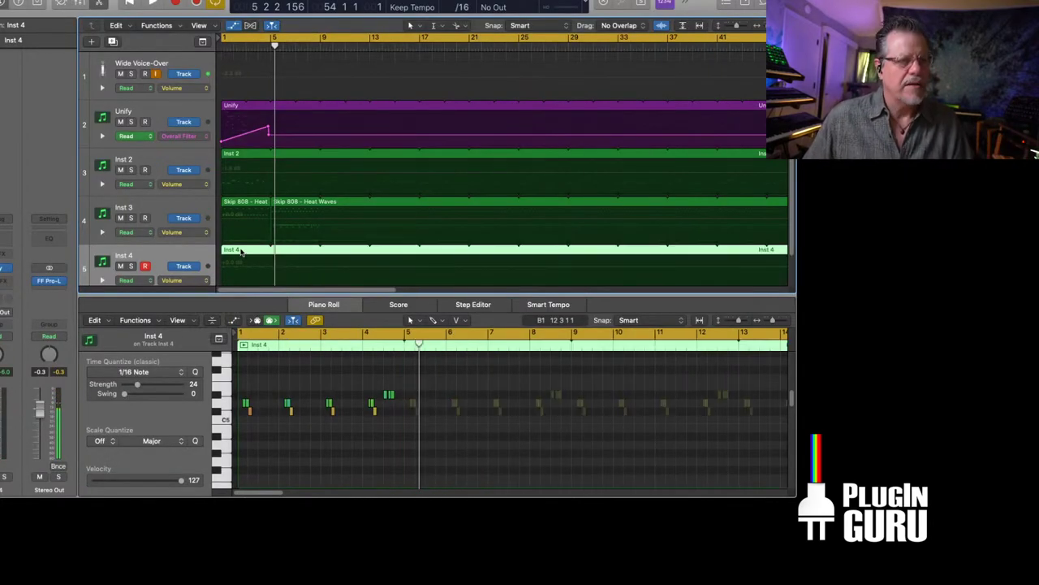
Restart playback from bar 1, create a new instrument track below Inst 4 and load Unify on it.
{"action": "key", "text": "Return"}
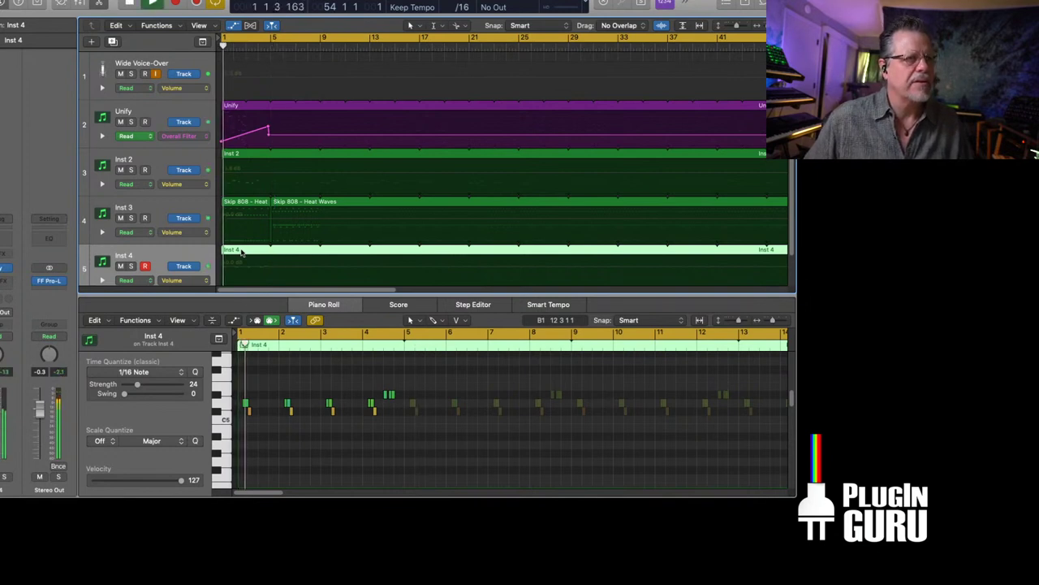
{"action": "scroll", "coordinate": [268, 248], "scroll_direction": "down", "scroll_amount": 2}
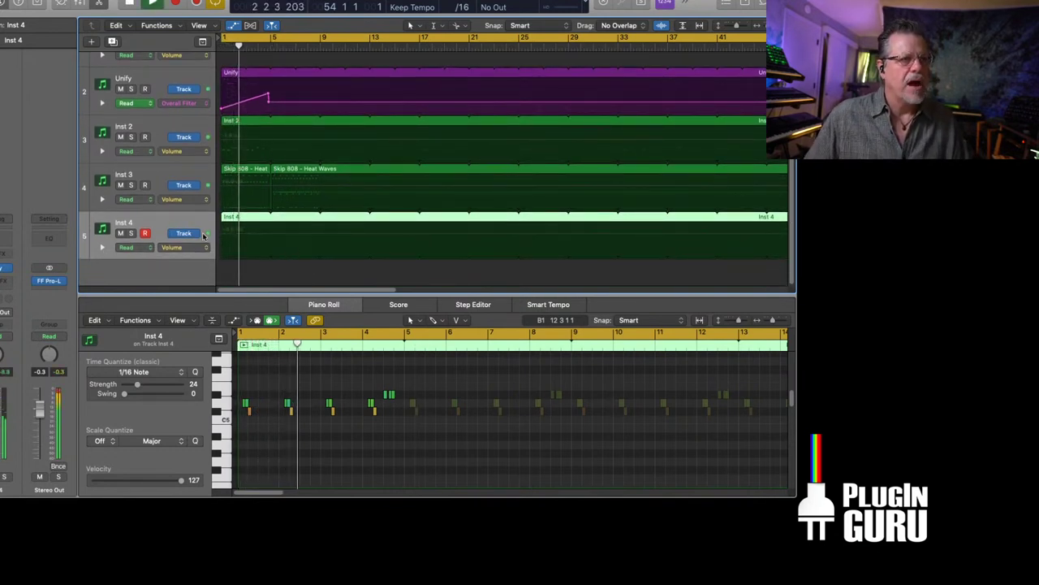
{"action": "double_click", "coordinate": [195, 265]}
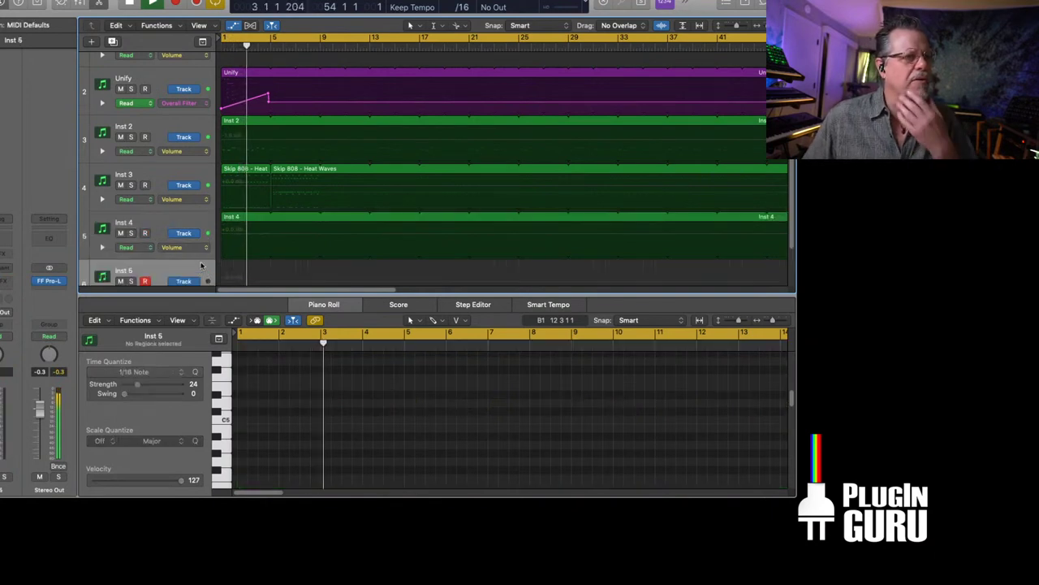
{"action": "left_click", "coordinate": [10, 270]}
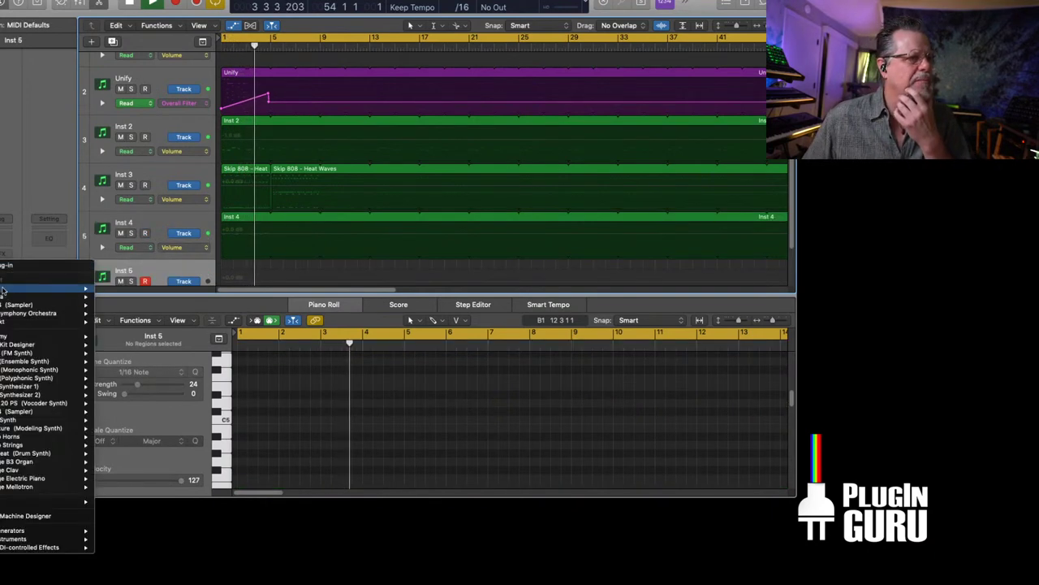
{"action": "left_click", "coordinate": [32, 268]}
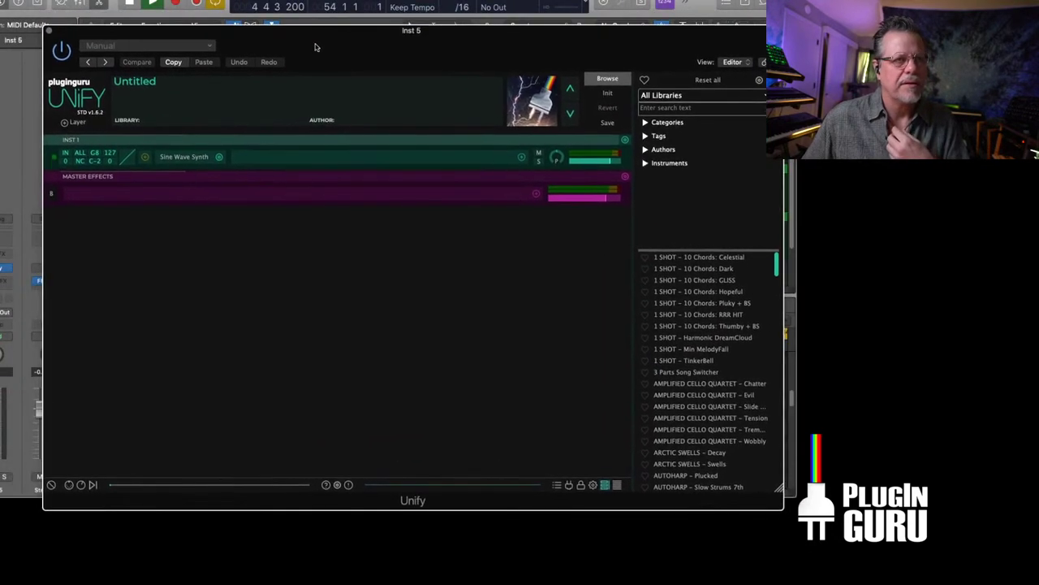
Load the xBasic 75 Ukulele muted patch from the PSD – Planet Pluck library.
{"action": "left_click", "coordinate": [690, 95]}
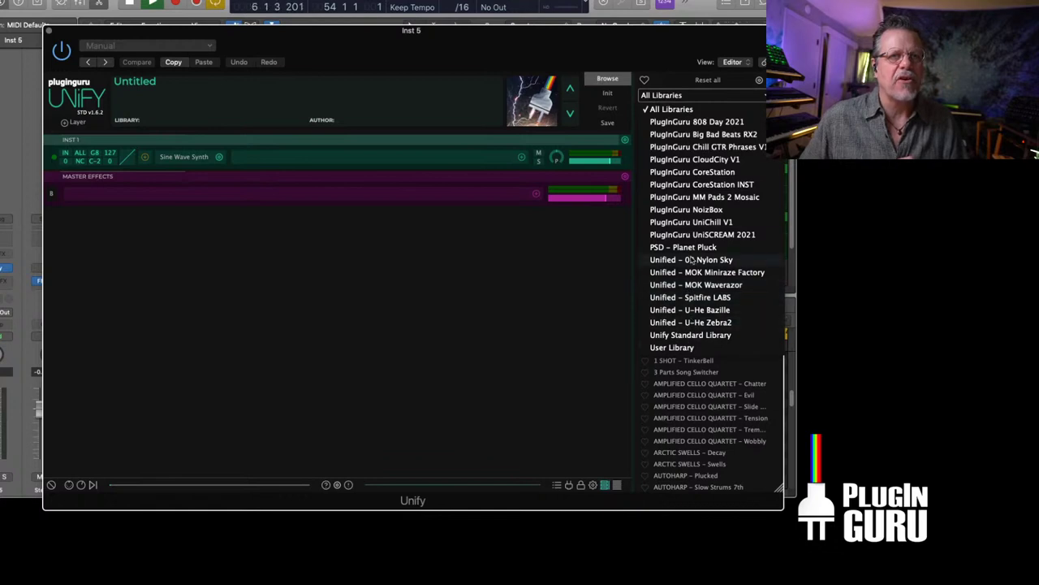
{"action": "left_click", "coordinate": [690, 248]}
{"action": "left_click_drag", "start_coordinate": [778, 264], "coordinate": [785, 446]}
{"action": "scroll", "coordinate": [706, 393], "scroll_direction": "down", "scroll_amount": 2}
{"action": "scroll", "coordinate": [705, 393], "scroll_direction": "down", "scroll_amount": 5}
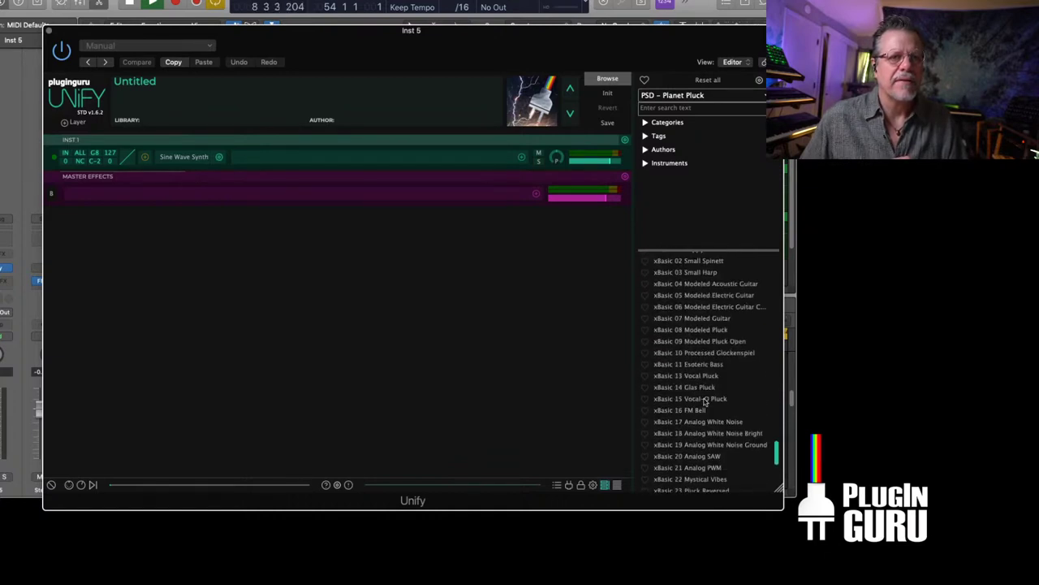
{"action": "scroll", "coordinate": [706, 401], "scroll_direction": "down", "scroll_amount": 12}
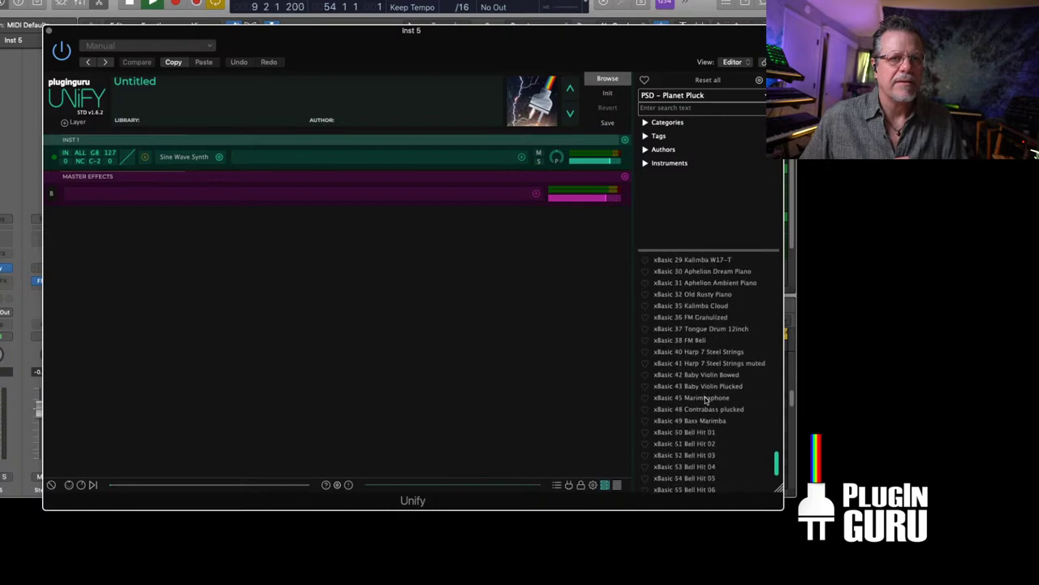
{"action": "scroll", "coordinate": [705, 396], "scroll_direction": "down", "scroll_amount": 6}
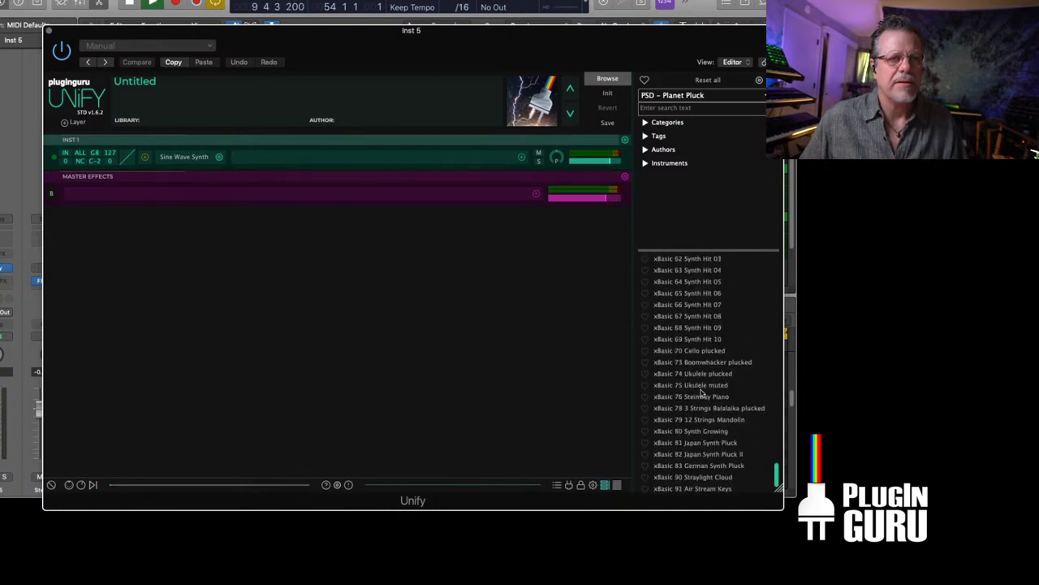
{"action": "scroll", "coordinate": [703, 388], "scroll_direction": "down", "scroll_amount": 1}
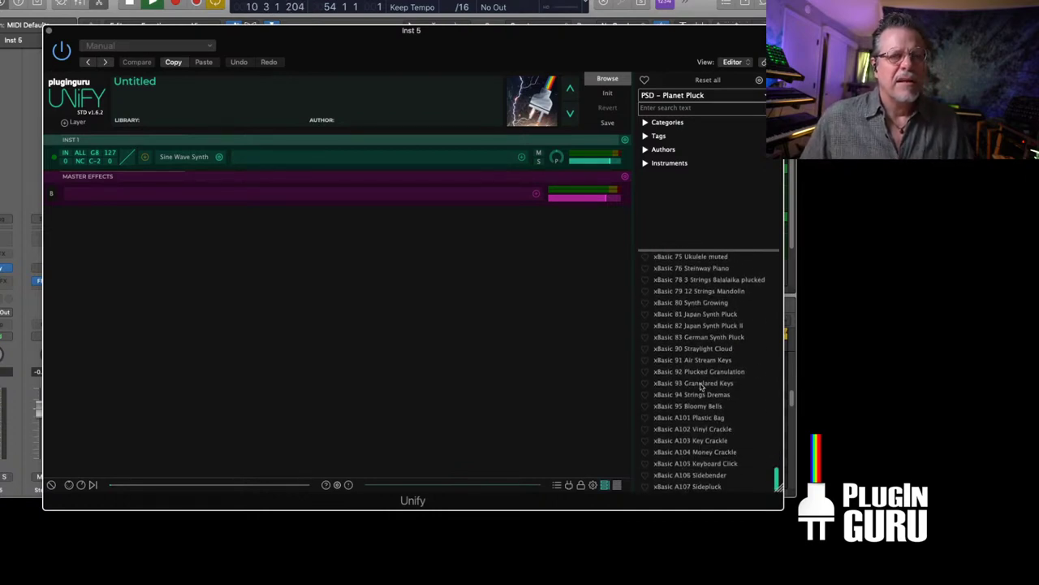
{"action": "scroll", "coordinate": [702, 386], "scroll_direction": "up", "scroll_amount": 5}
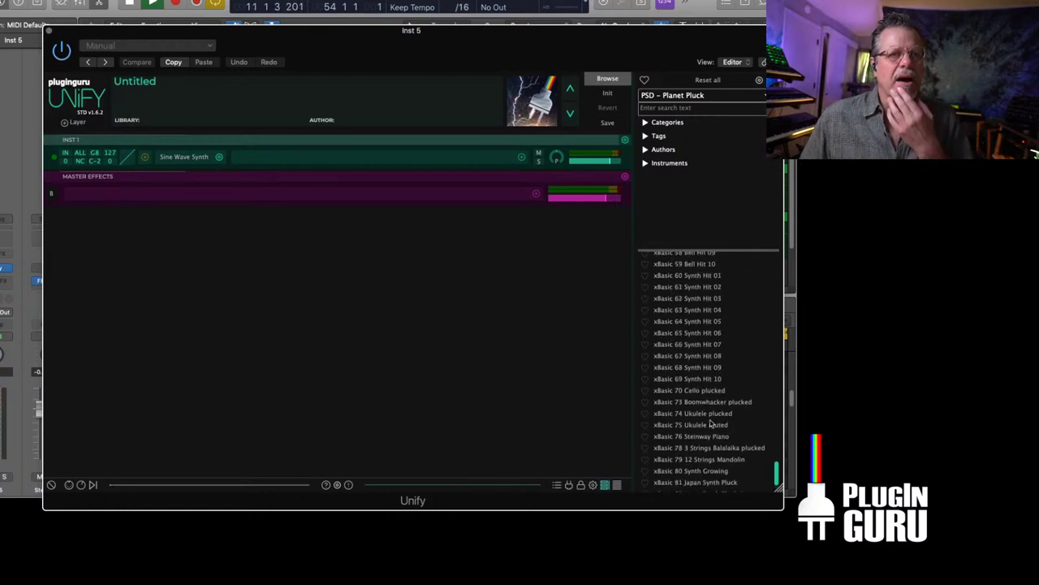
{"action": "left_click", "coordinate": [706, 429]}
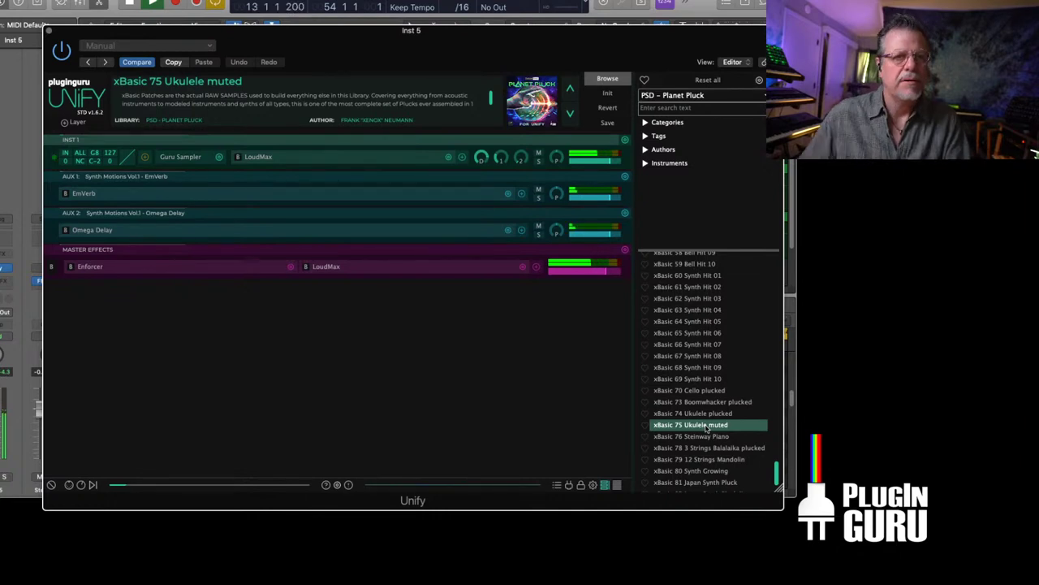
Switch to the xBasic 74 Ukulele plucked patch and turn up the INST 1 layer's send to AUX 1.
{"action": "left_click", "coordinate": [709, 413]}
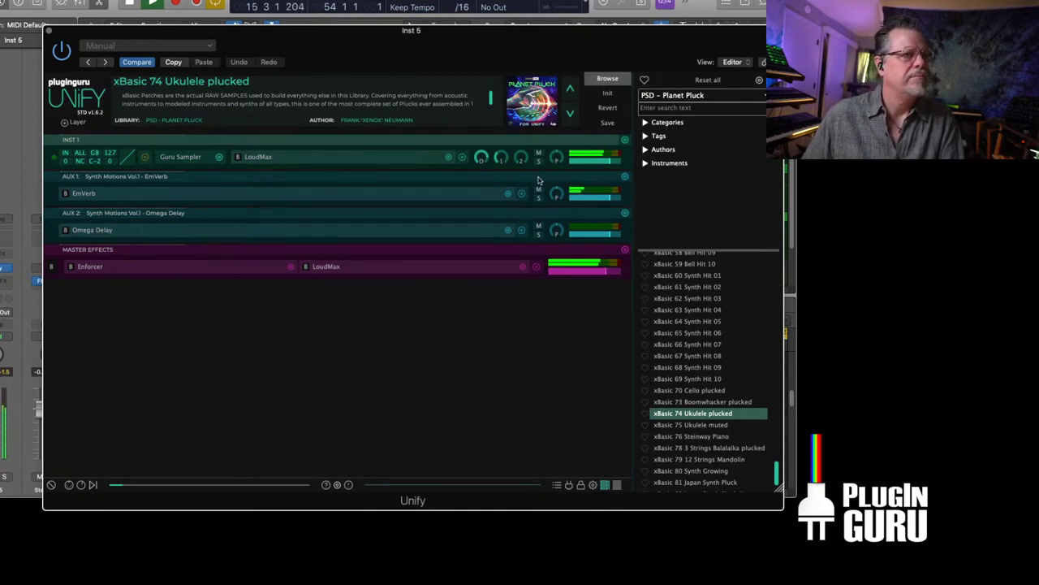
{"action": "left_click_drag", "start_coordinate": [502, 160], "coordinate": [504, 137]}
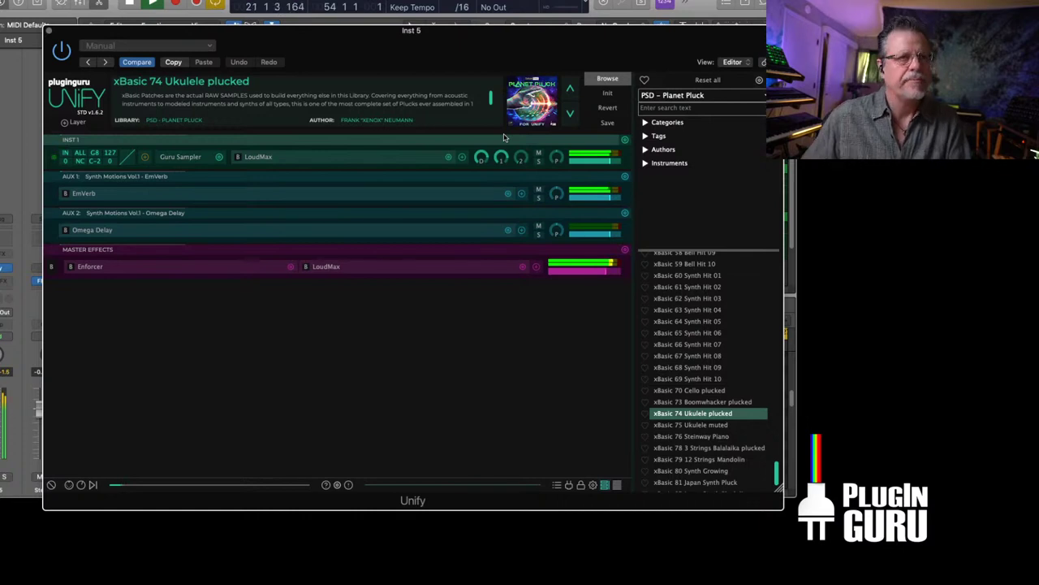
Load VOX – Vocal Chop 20 Lead 1 from the PlugInGuru CloudCity V1 library into a new Unify layer.
{"action": "left_click", "coordinate": [670, 96]}
{"action": "left_click", "coordinate": [696, 160]}
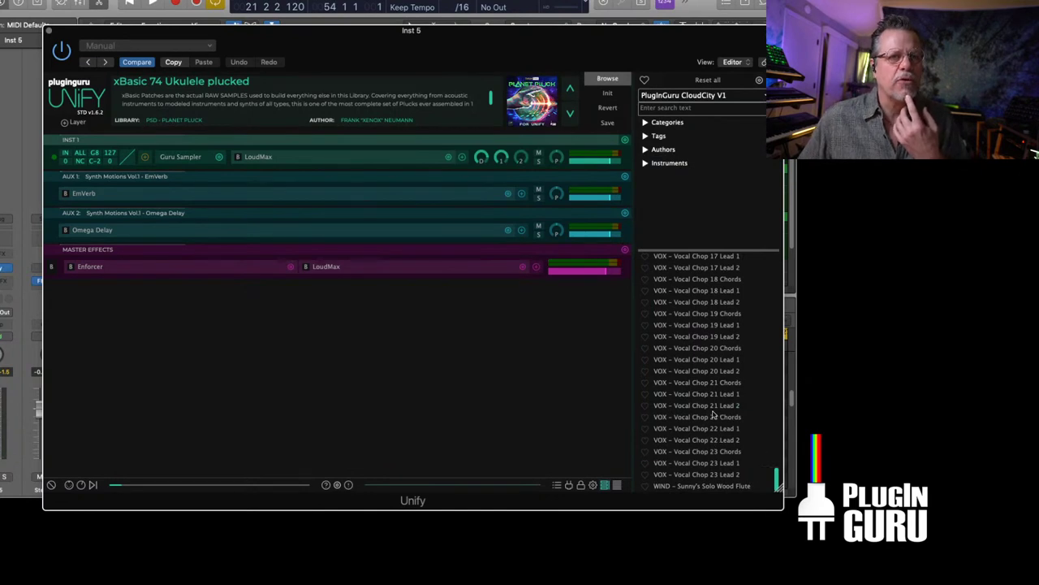
{"action": "right_click", "coordinate": [700, 359]}
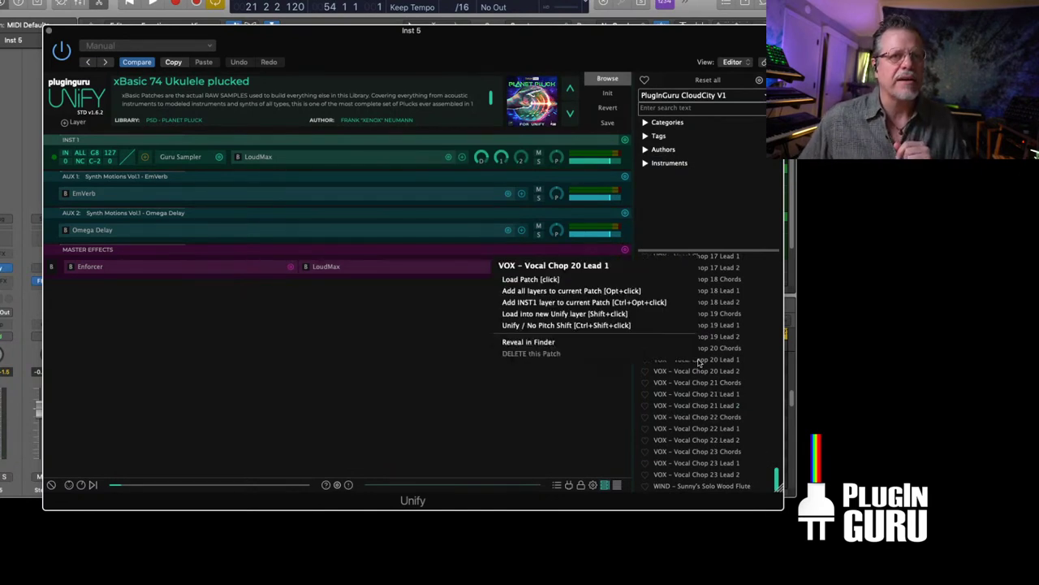
{"action": "left_click", "coordinate": [549, 314]}
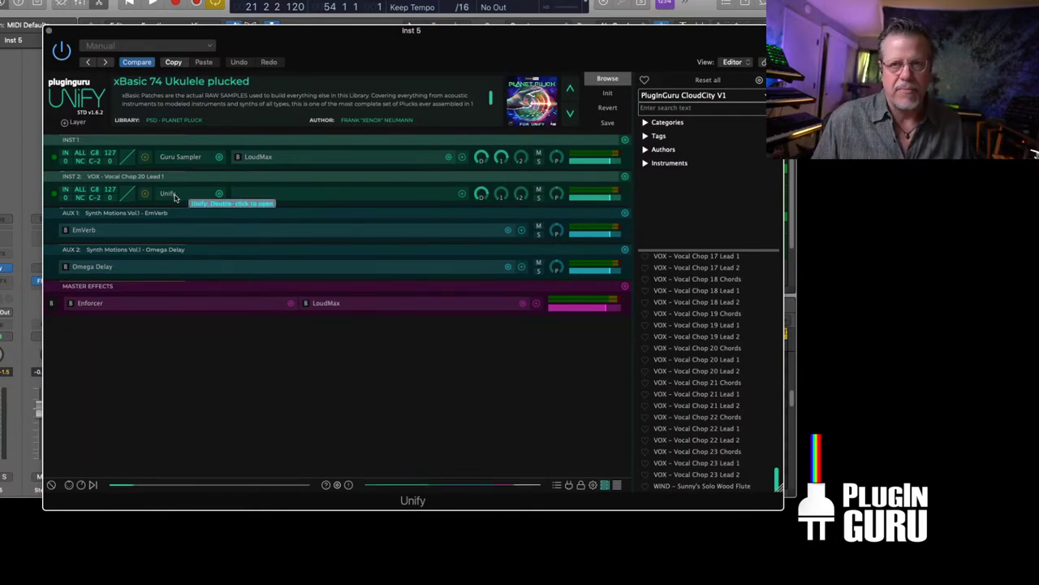
{"action": "scroll", "coordinate": [696, 398], "scroll_direction": "up", "scroll_amount": 2}
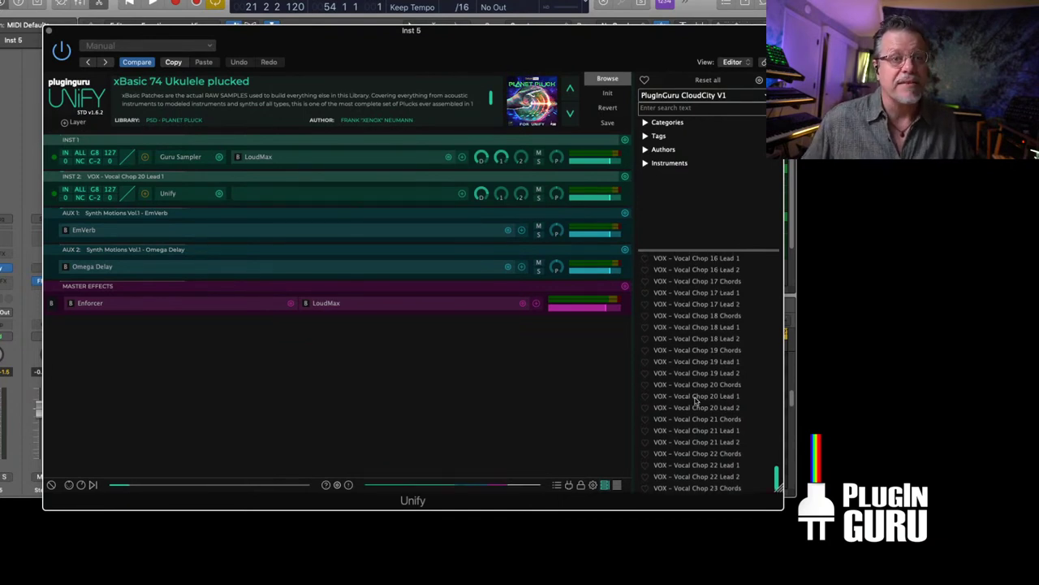
{"action": "scroll", "coordinate": [690, 397], "scroll_direction": "down", "scroll_amount": 1}
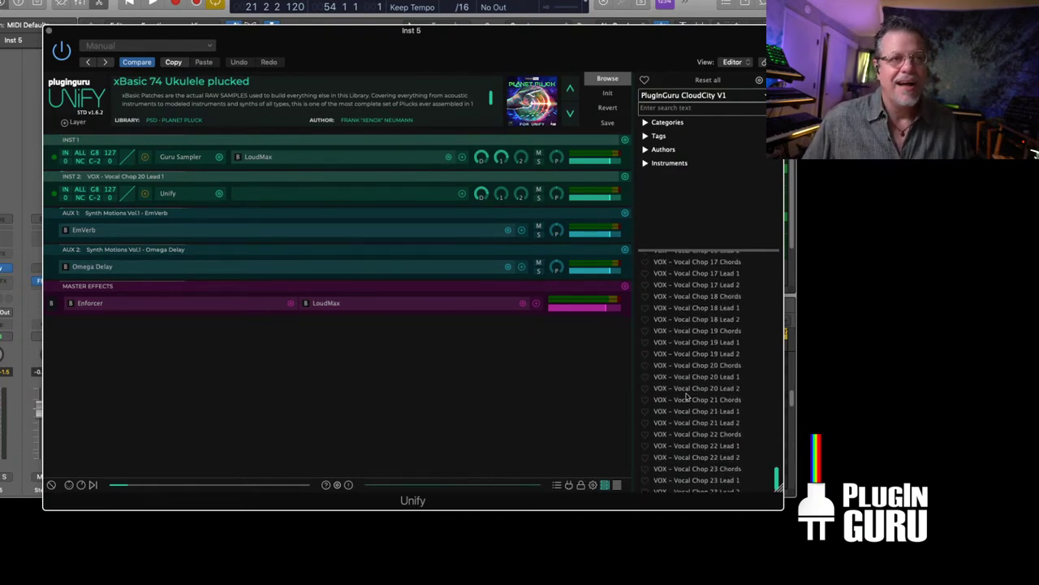
Open the nested Unify layer, audition other CloudCity vocal chop leads and load VOX – Vocal Chop 16 Lead 1.
{"action": "double_click", "coordinate": [168, 196]}
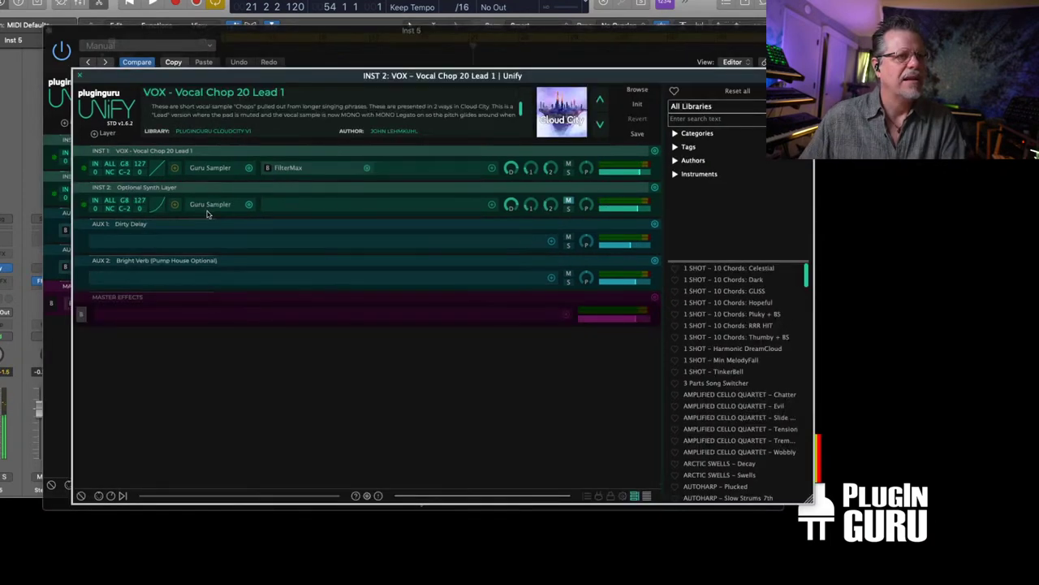
{"action": "left_click", "coordinate": [80, 314]}
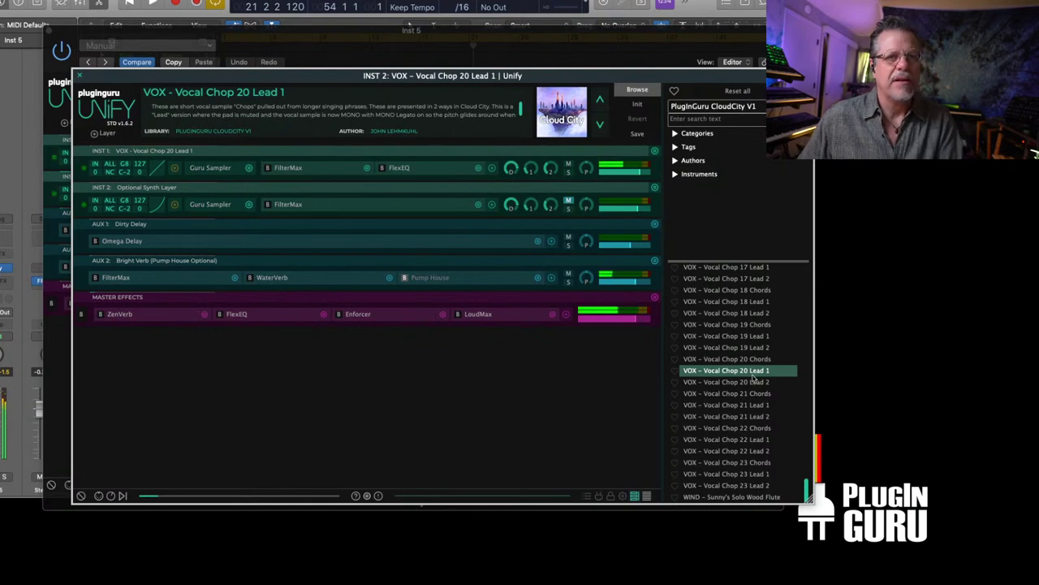
{"action": "scroll", "coordinate": [745, 367], "scroll_direction": "up", "scroll_amount": 2}
{"action": "left_click", "coordinate": [735, 327]}
{"action": "scroll", "coordinate": [738, 327], "scroll_direction": "up", "scroll_amount": 3}
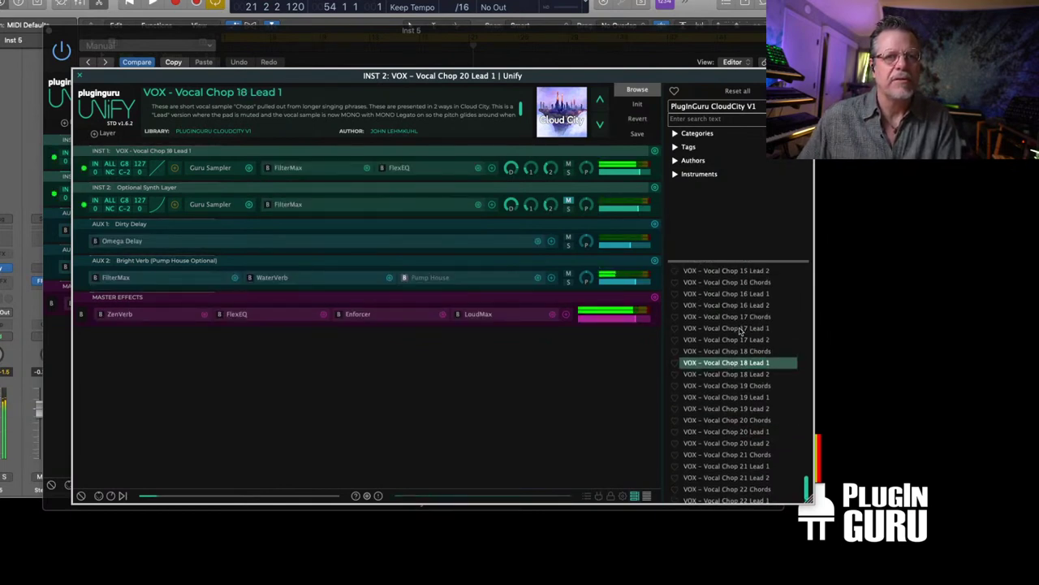
{"action": "left_click", "coordinate": [740, 328]}
{"action": "left_click", "coordinate": [741, 294]}
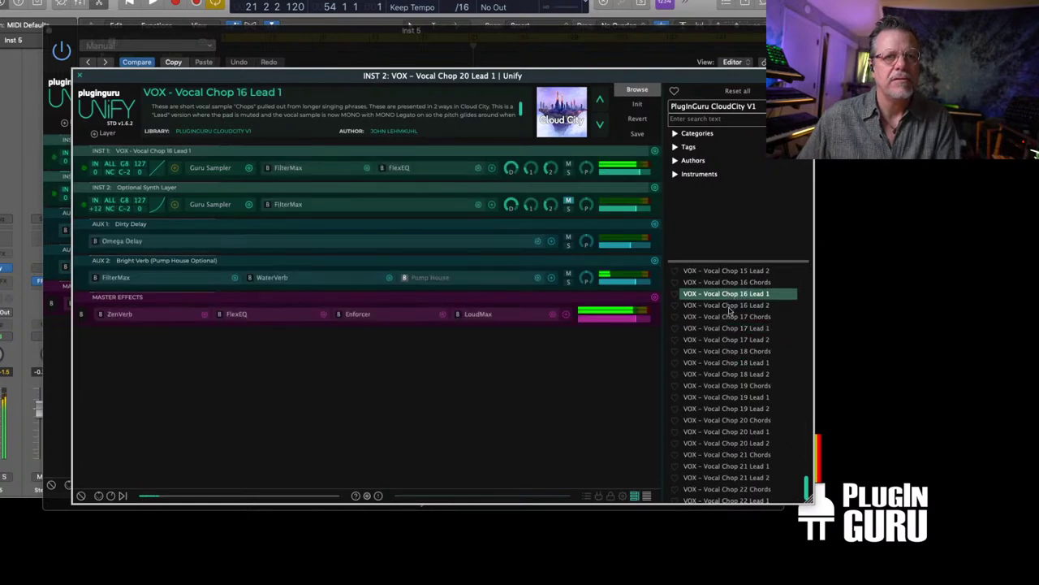
{"action": "scroll", "coordinate": [729, 311], "scroll_direction": "up", "scroll_amount": 3}
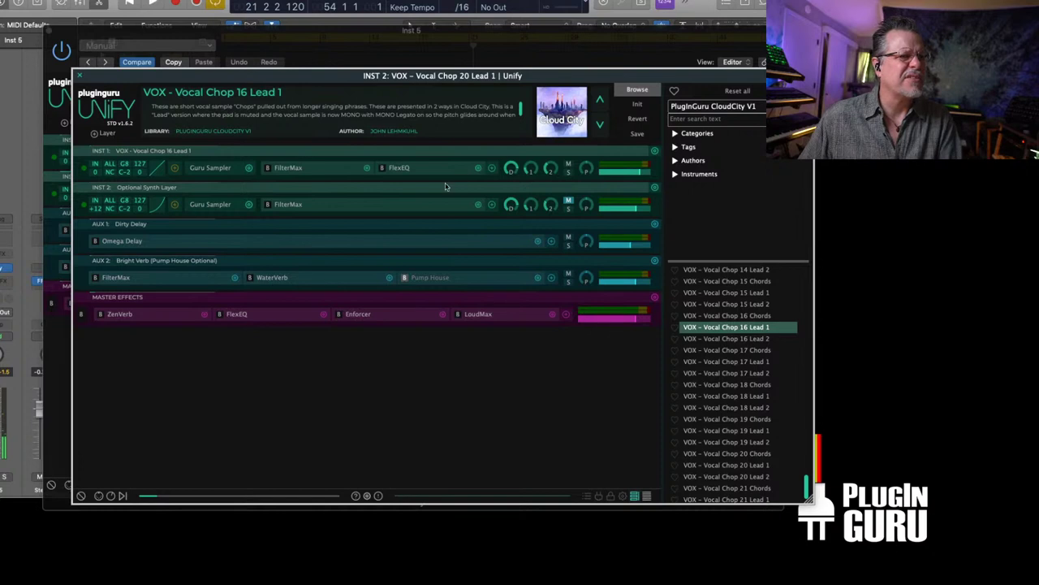
{"action": "mouse_move", "coordinate": [553, 208]}
{"action": "left_click_drag", "start_coordinate": [557, 159], "coordinate": [556, 167]}
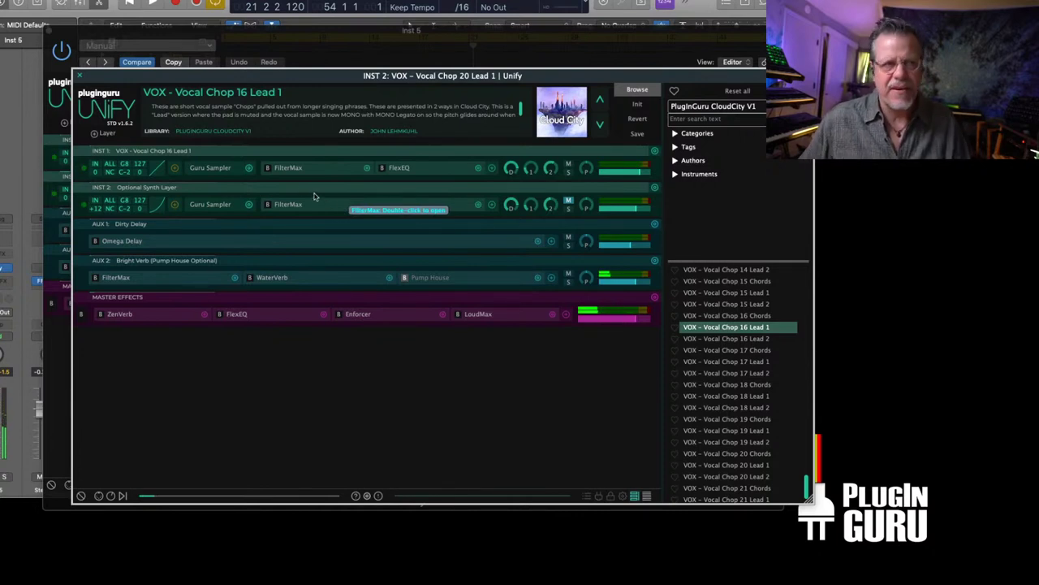
In the INST 1 layer's Guru Sampler, step the vocal chop sample down to C#3 (61) and lower Fine tuning slightly below zero.
{"action": "double_click", "coordinate": [203, 169]}
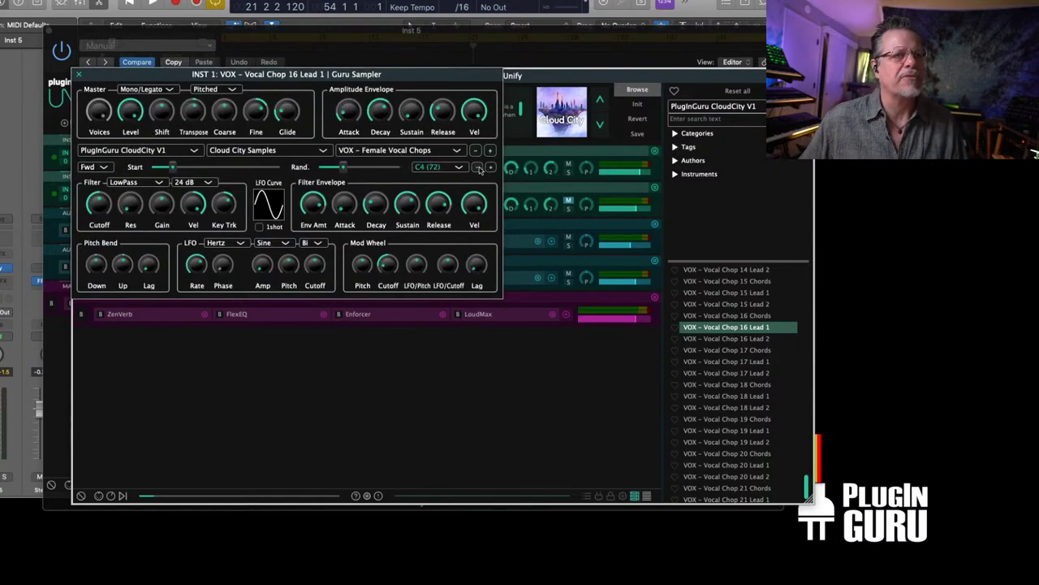
{"action": "left_click", "coordinate": [479, 167]}
{"action": "left_click", "coordinate": [479, 167]}
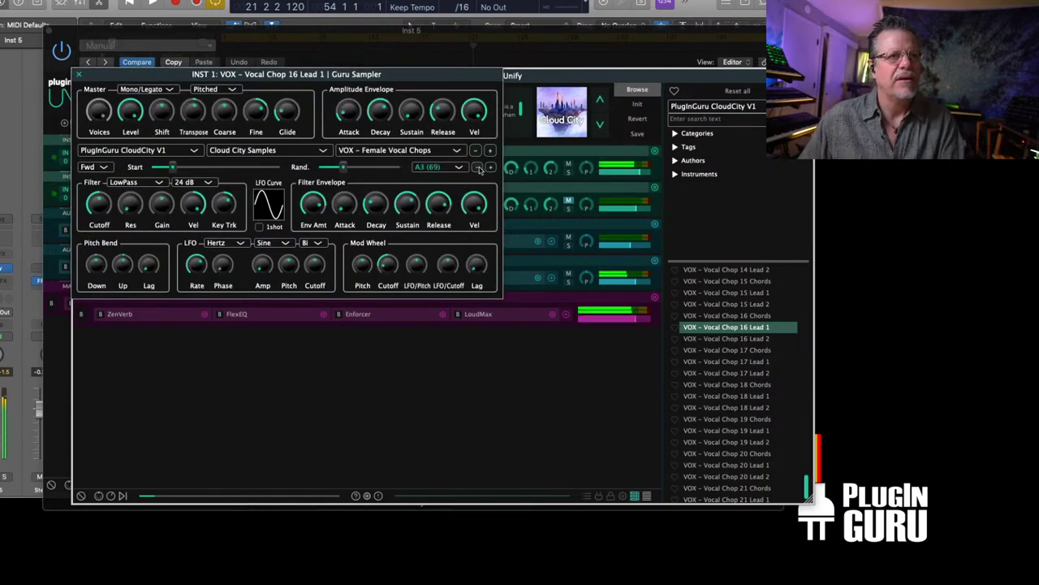
{"action": "left_click", "coordinate": [478, 167]}
{"action": "left_click", "coordinate": [479, 167]}
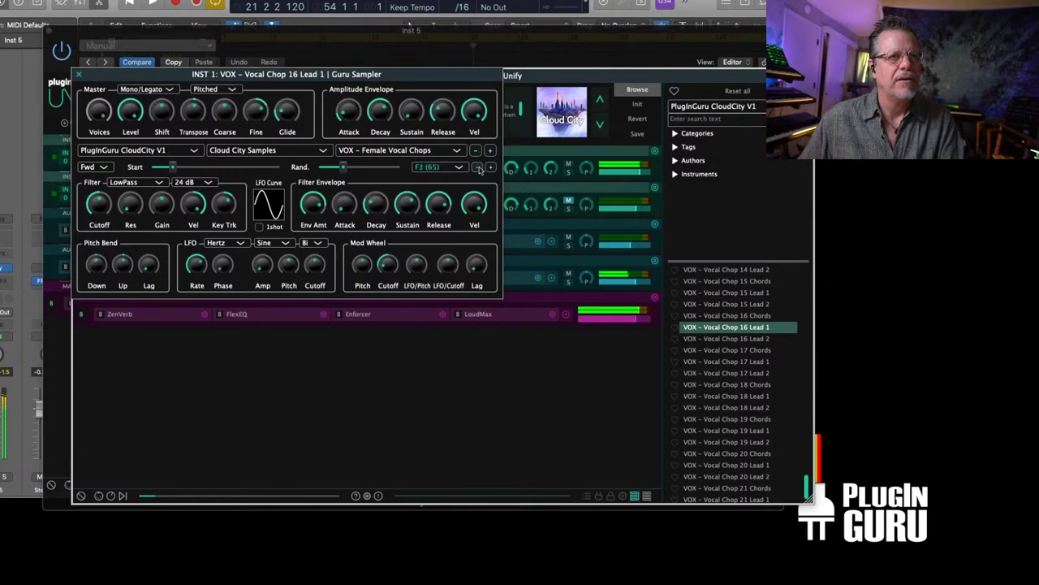
{"action": "left_click", "coordinate": [479, 167]}
{"action": "left_click", "coordinate": [479, 168]}
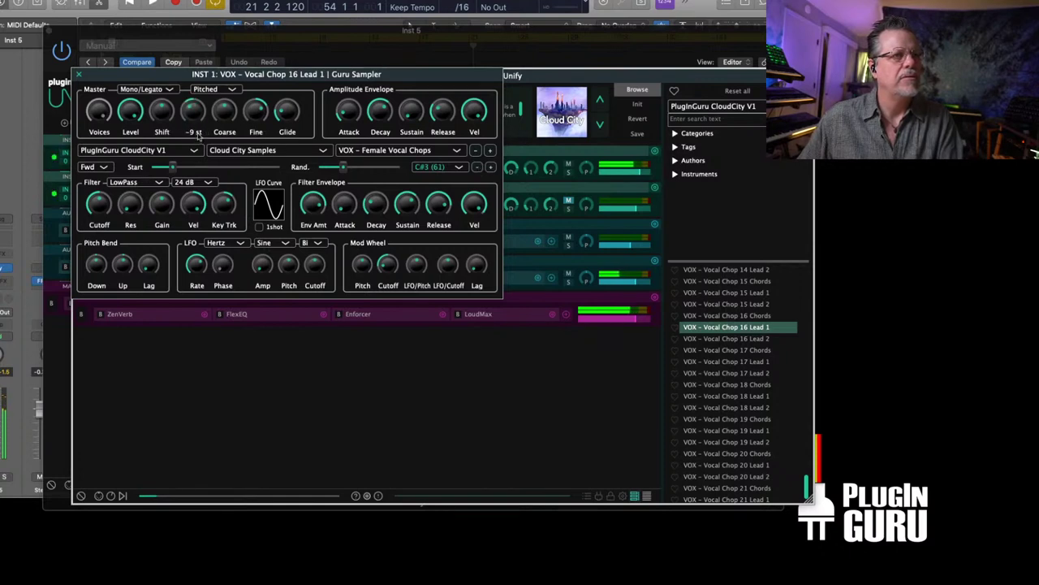
{"action": "left_click_drag", "start_coordinate": [231, 118], "coordinate": [253, 185]}
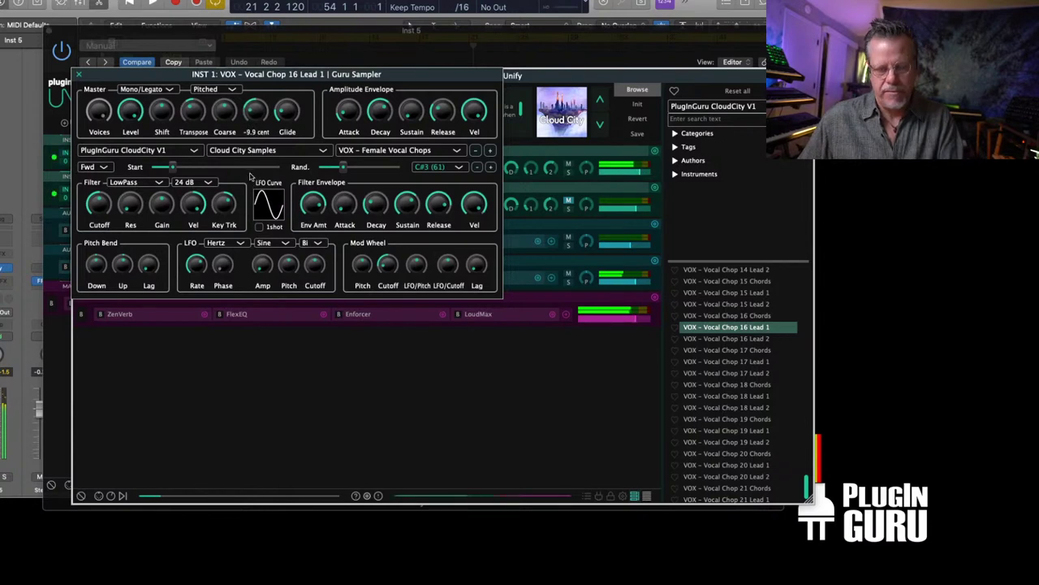
{"action": "left_click_drag", "start_coordinate": [251, 172], "coordinate": [250, 184]}
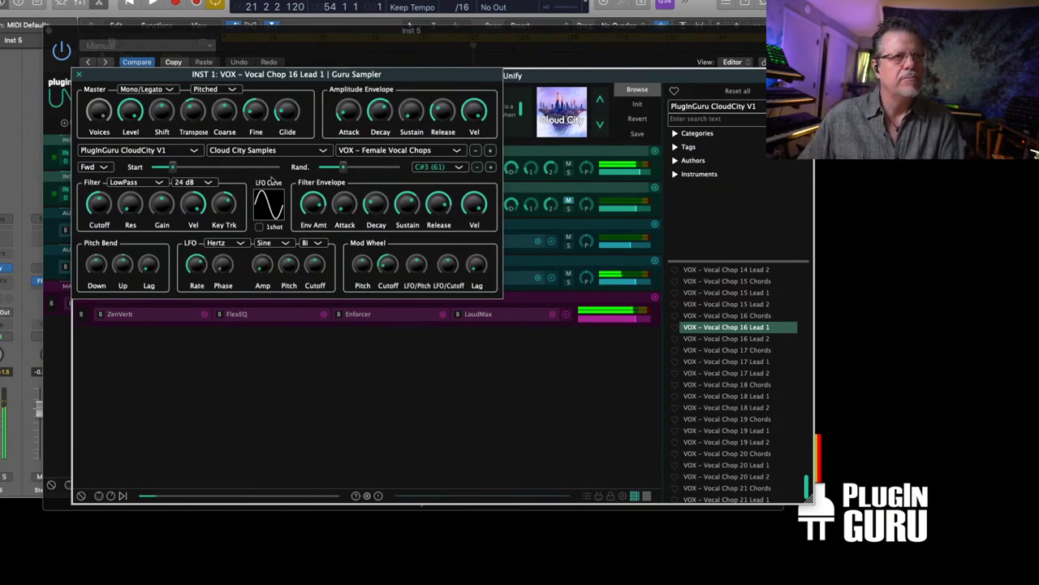
Browse the VOX – Female Vocal Chops samples in the Guru Sampler and select F1 (41).
{"action": "left_click", "coordinate": [490, 150]}
{"action": "left_click", "coordinate": [476, 151]}
{"action": "left_click", "coordinate": [477, 167]}
{"action": "left_click", "coordinate": [492, 167]}
{"action": "left_click", "coordinate": [491, 167]}
{"action": "left_click", "coordinate": [491, 168]}
Lower the Guru Sampler's Transpose setting to pitch down the selected vocal chop.
{"action": "mouse_move", "coordinate": [188, 115]}
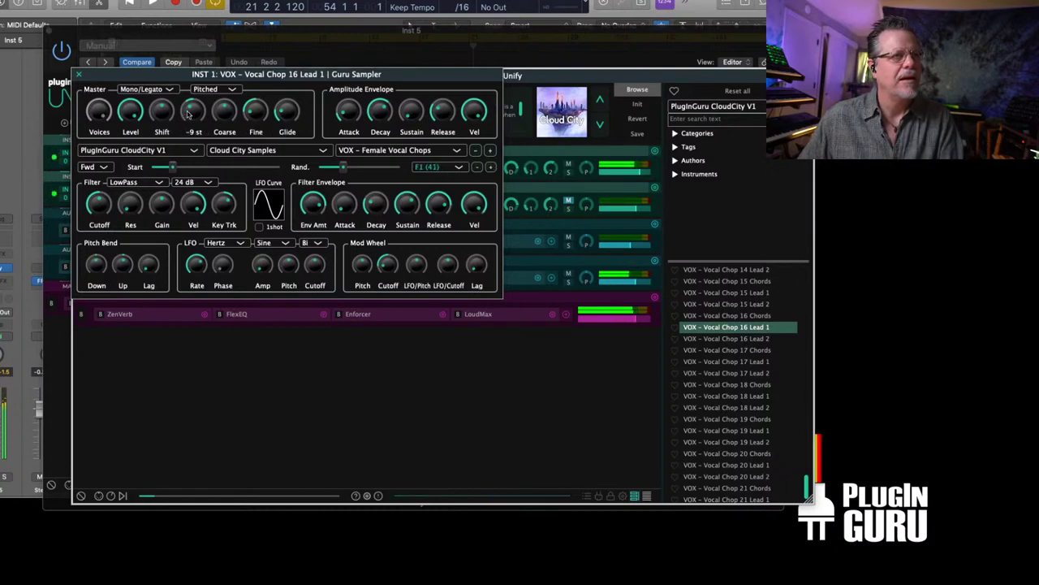
{"action": "left_click_drag", "start_coordinate": [189, 139], "coordinate": [187, 142]}
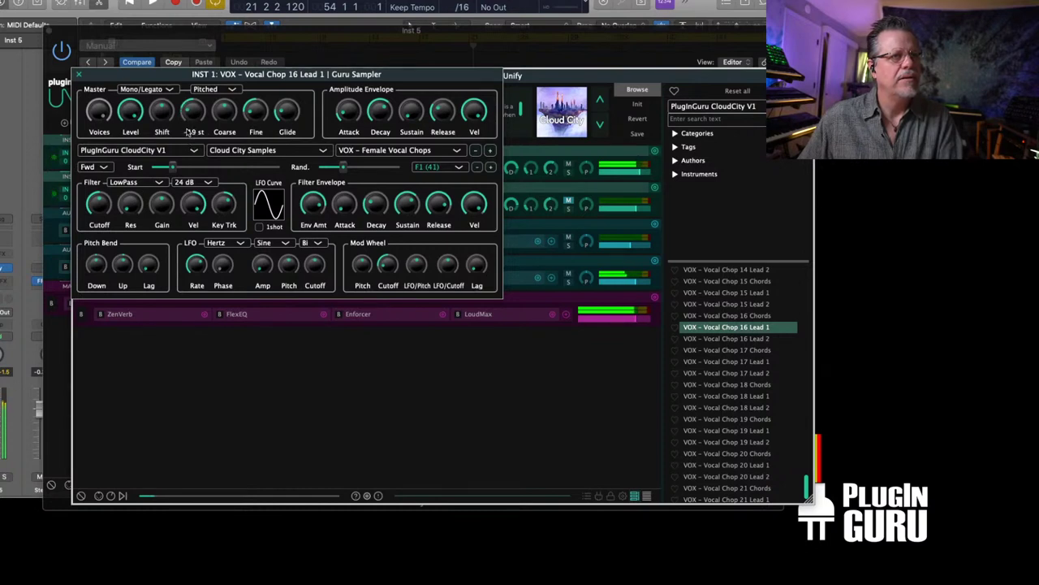
{"action": "left_click_drag", "start_coordinate": [189, 131], "coordinate": [186, 118]}
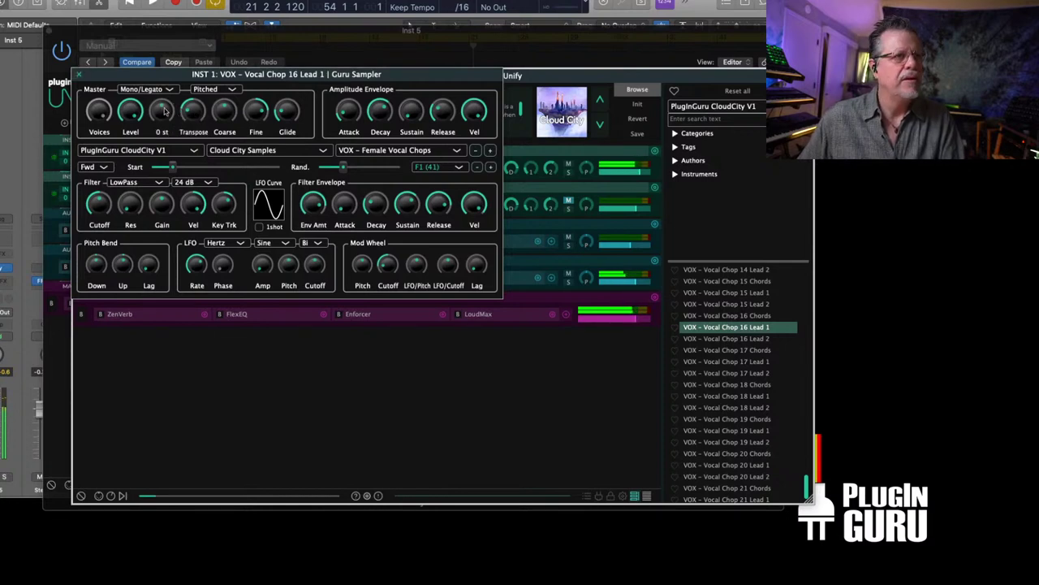
{"action": "left_click_drag", "start_coordinate": [198, 112], "coordinate": [197, 127]}
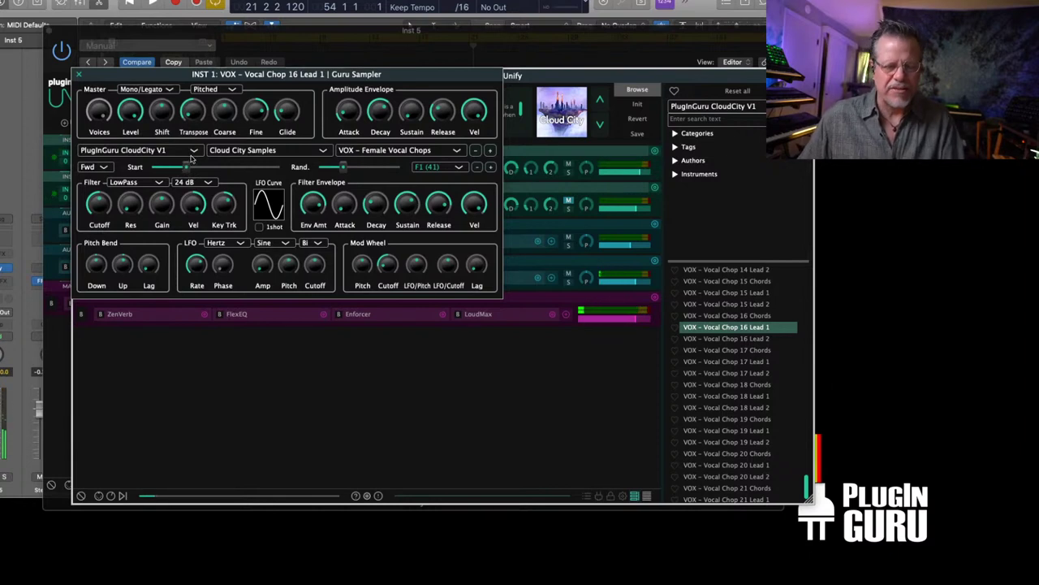
Readjust the Fine tuning of the F1 (41) vocal chop in the INST 1 Guru Sampler.
{"action": "mouse_move", "coordinate": [357, 113]}
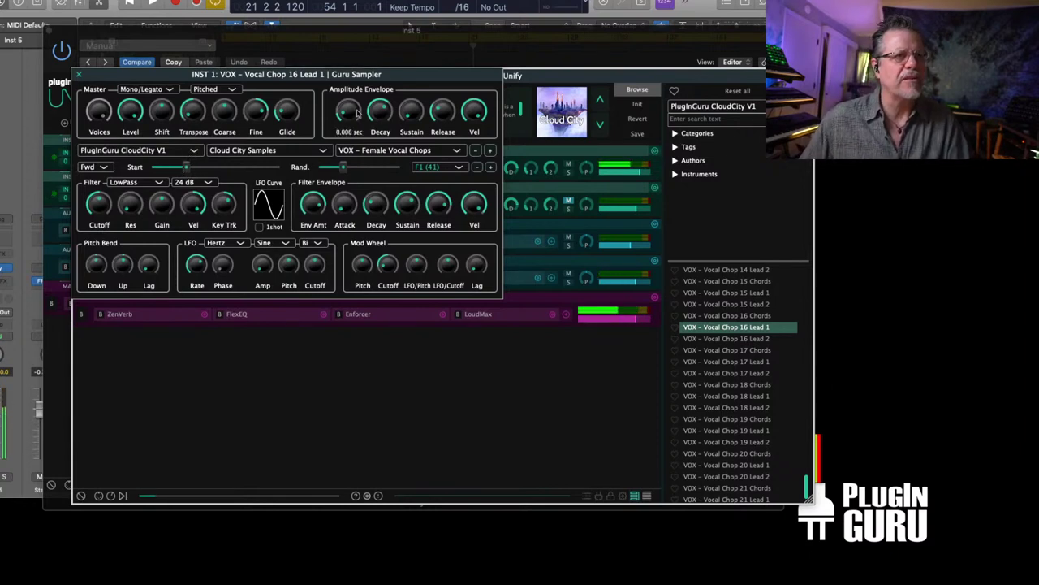
{"action": "mouse_move", "coordinate": [296, 127]}
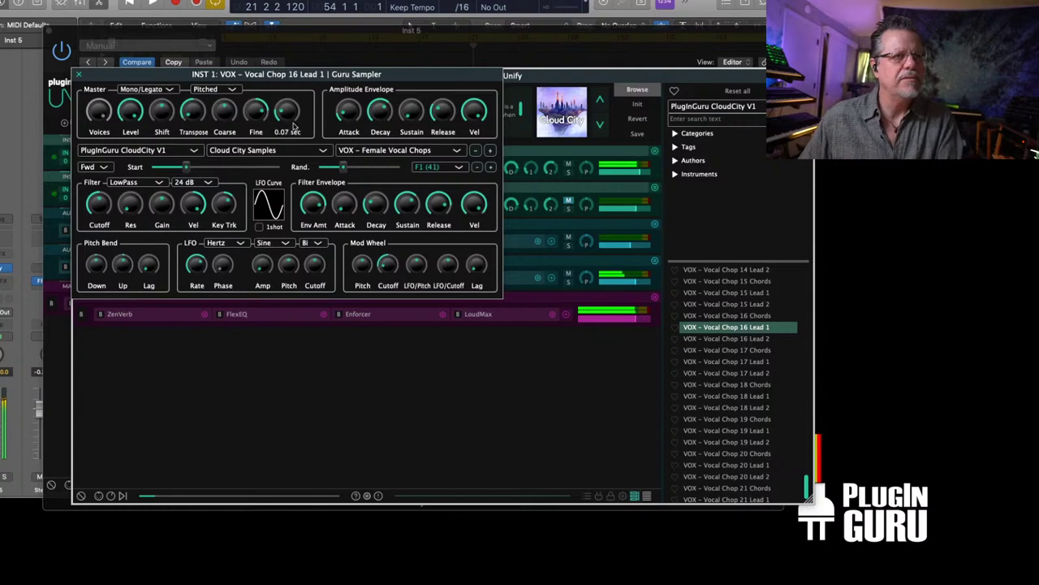
{"action": "mouse_move", "coordinate": [260, 113]}
{"action": "mouse_move", "coordinate": [260, 113]}
{"action": "left_mouse_down"}
{"action": "mouse_move", "coordinate": [260, 124]}
{"action": "mouse_move", "coordinate": [261, 104]}
{"action": "mouse_move", "coordinate": [256, 117]}
{"action": "left_mouse_up"}
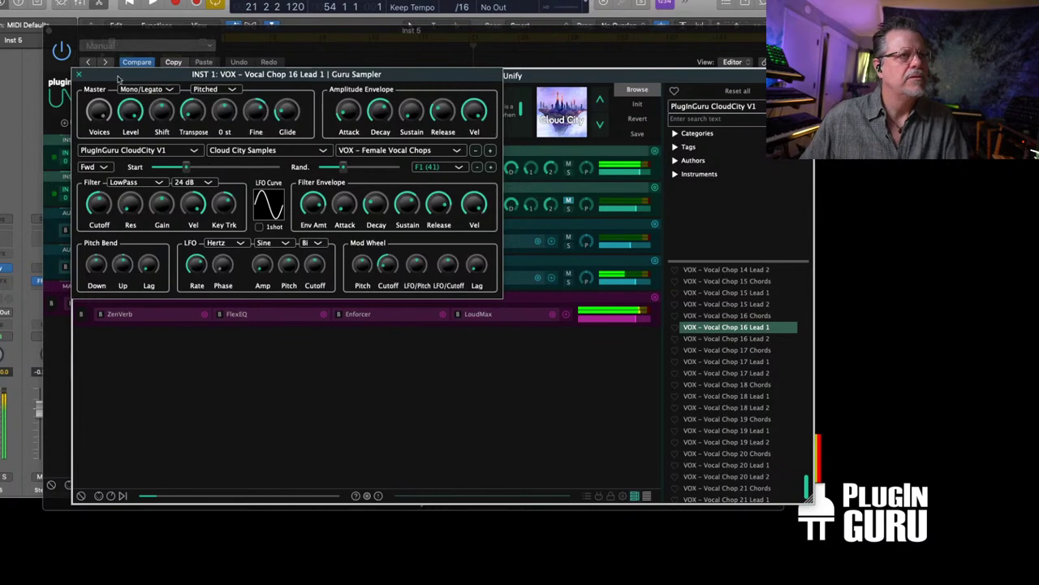
Close the Guru Sampler, the nested Unify layer and the Inst 5 plug-in window.
{"action": "left_click", "coordinate": [78, 74]}
{"action": "mouse_move", "coordinate": [628, 176]}
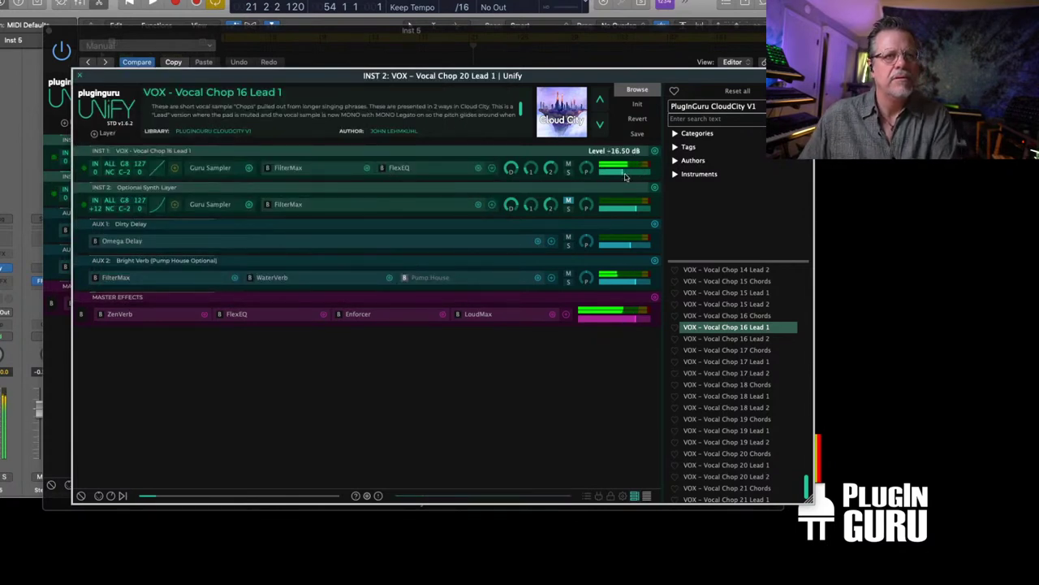
{"action": "left_click", "coordinate": [80, 76]}
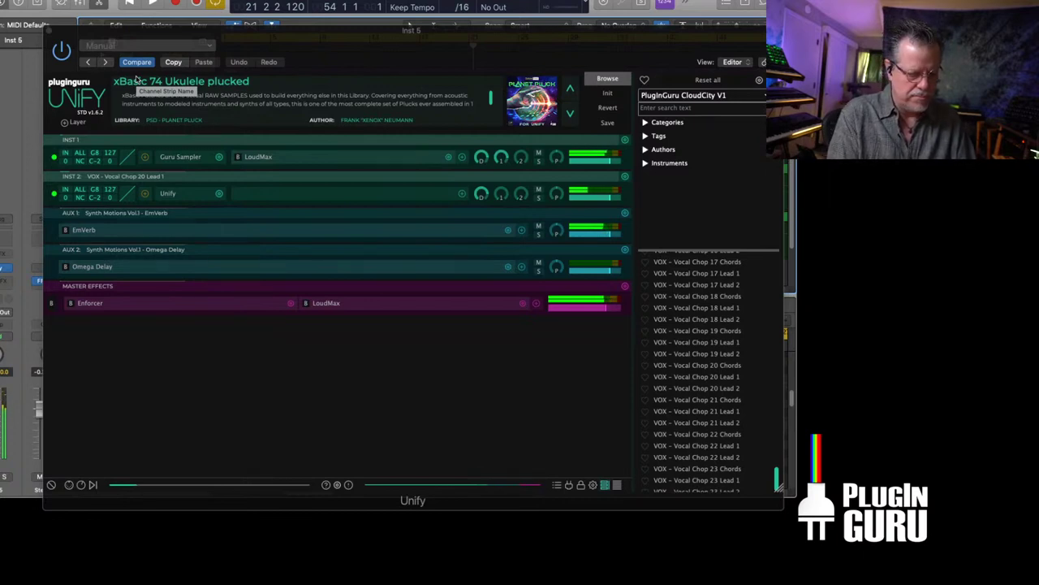
{"action": "left_click", "coordinate": [46, 33]}
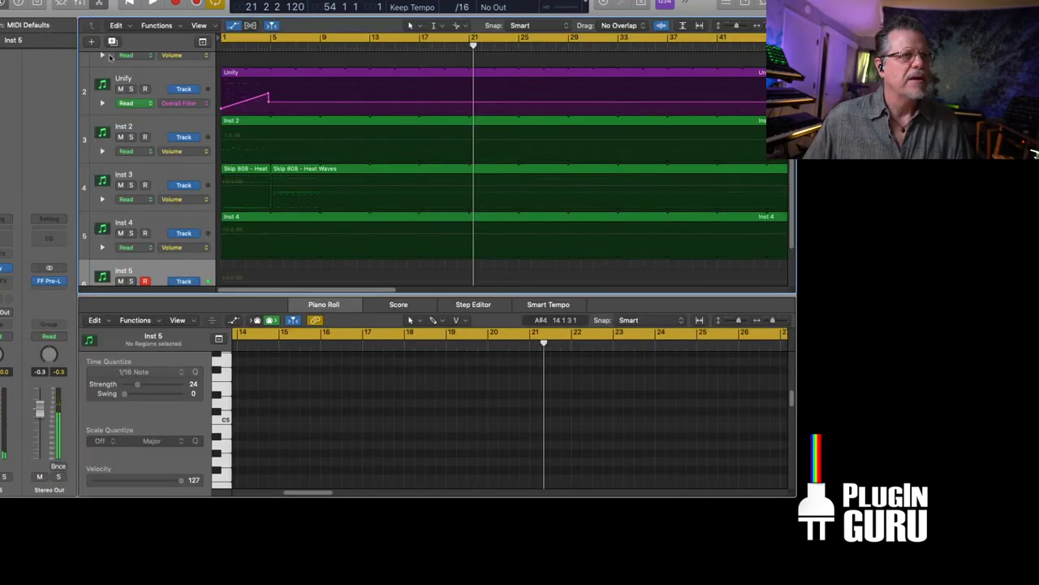
Record a ukulele and vocal chop part on the Inst 5 track from bar 1 to just past bar 5.
{"action": "key", "text": "Return"}
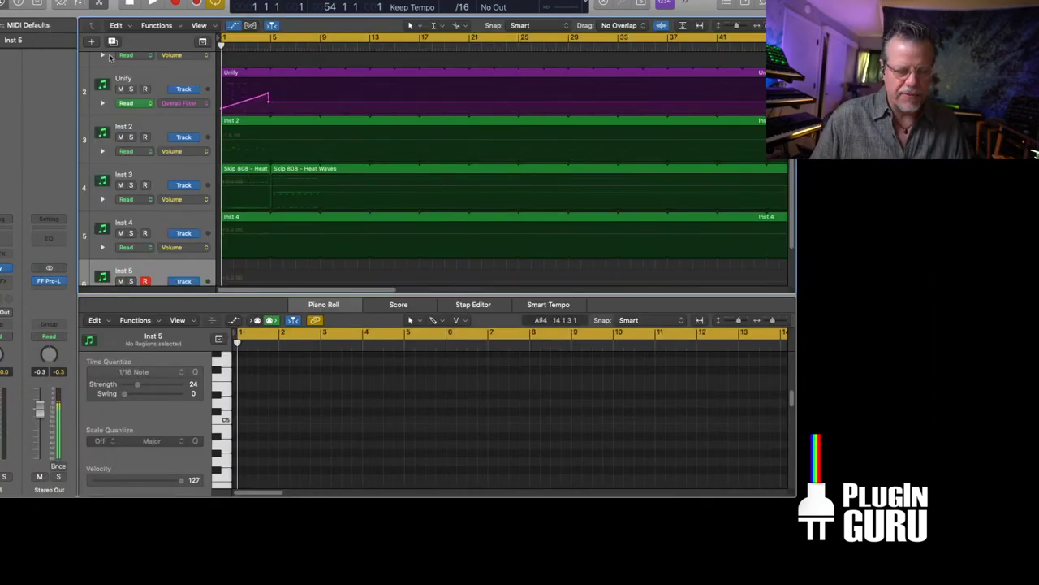
{"action": "key", "text": "r"}
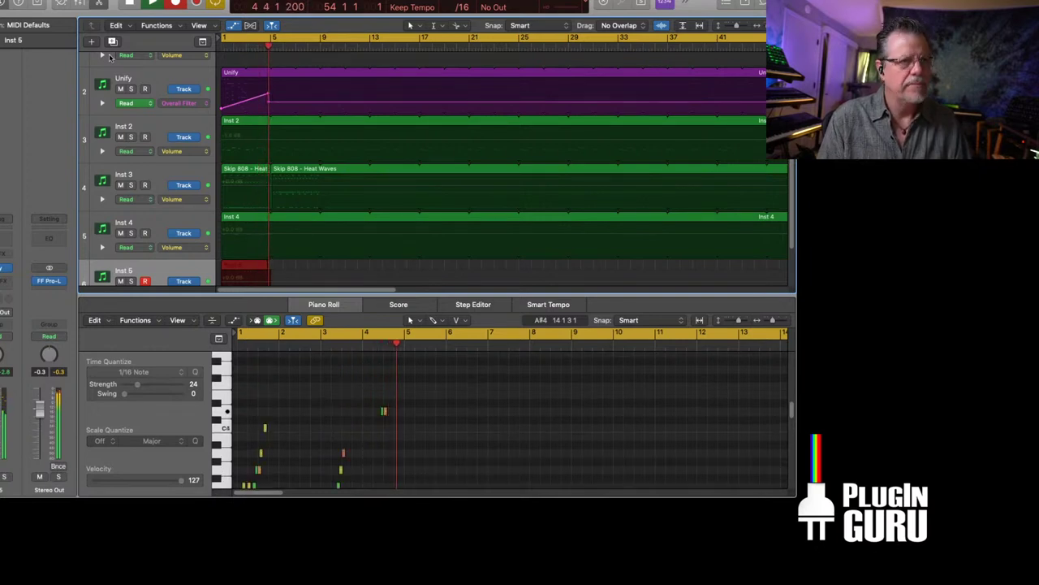
{"action": "key", "text": "space"}
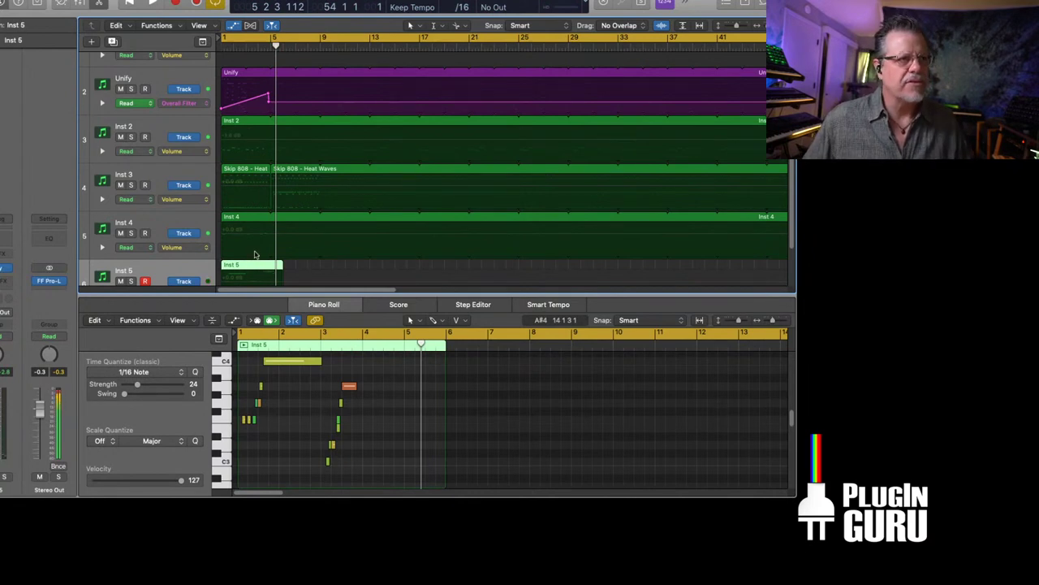
Loop the Inst 5 region across the song and play it back from bar 1.
{"action": "scroll", "coordinate": [292, 258], "scroll_direction": "down", "scroll_amount": 3}
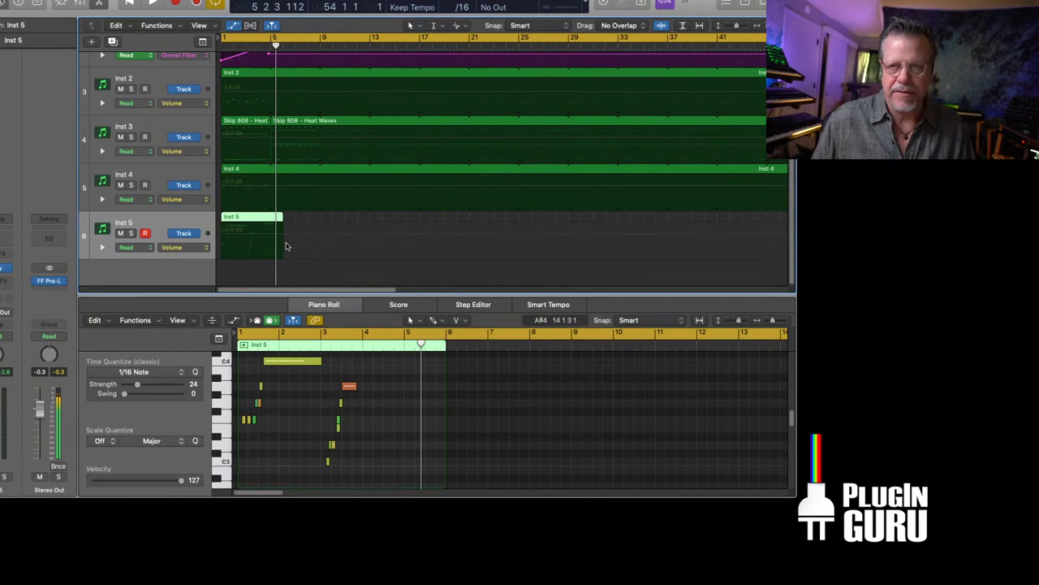
{"action": "key", "text": "l"}
{"action": "key", "text": "Return"}
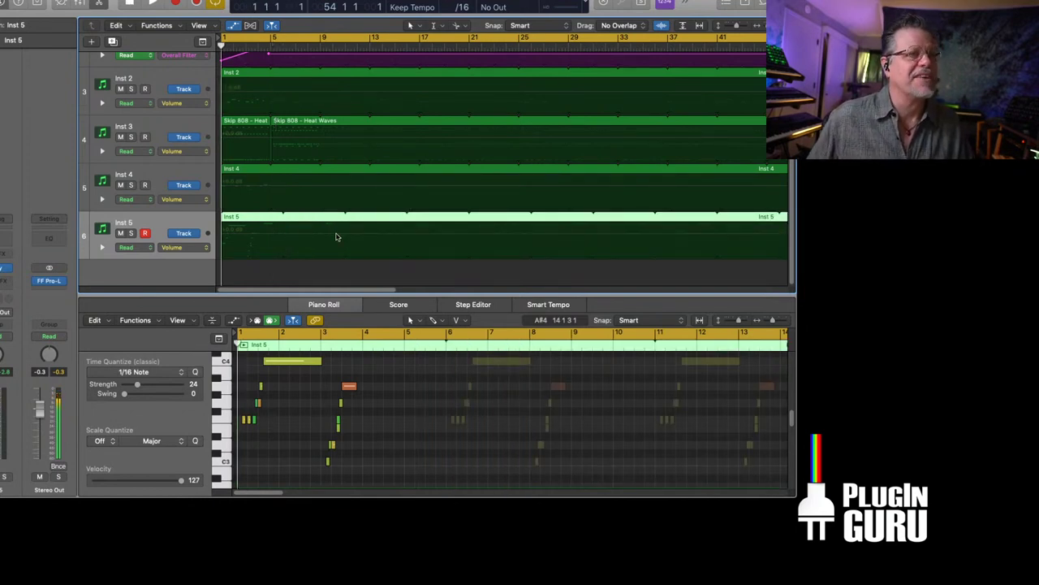
{"action": "key", "text": "space"}
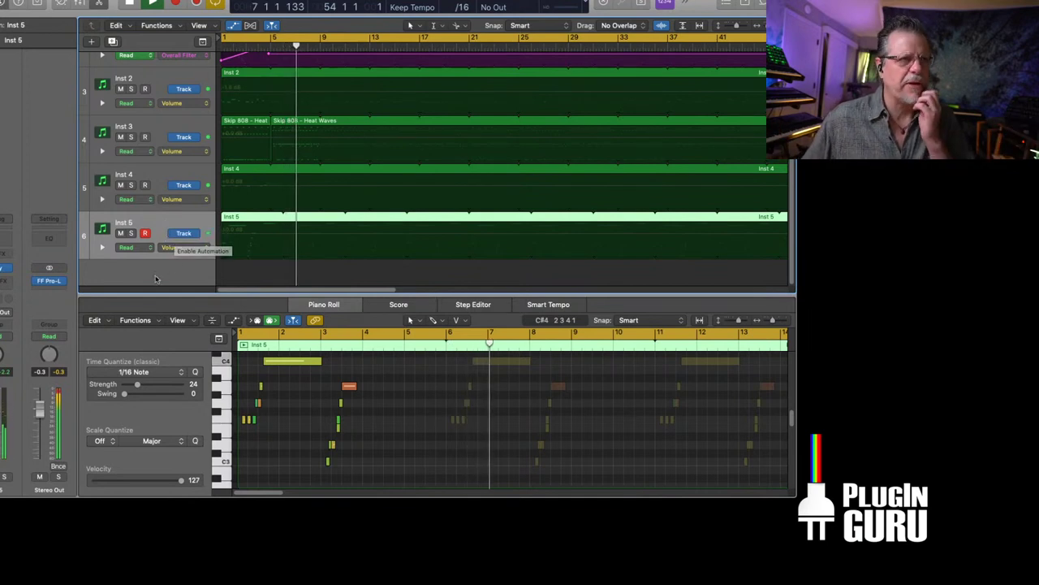
Create a new instrument track, Inst 6, below Inst 5 and load Unify on it.
{"action": "key", "text": "super+d"}
{"action": "left_click", "coordinate": [8, 269]}
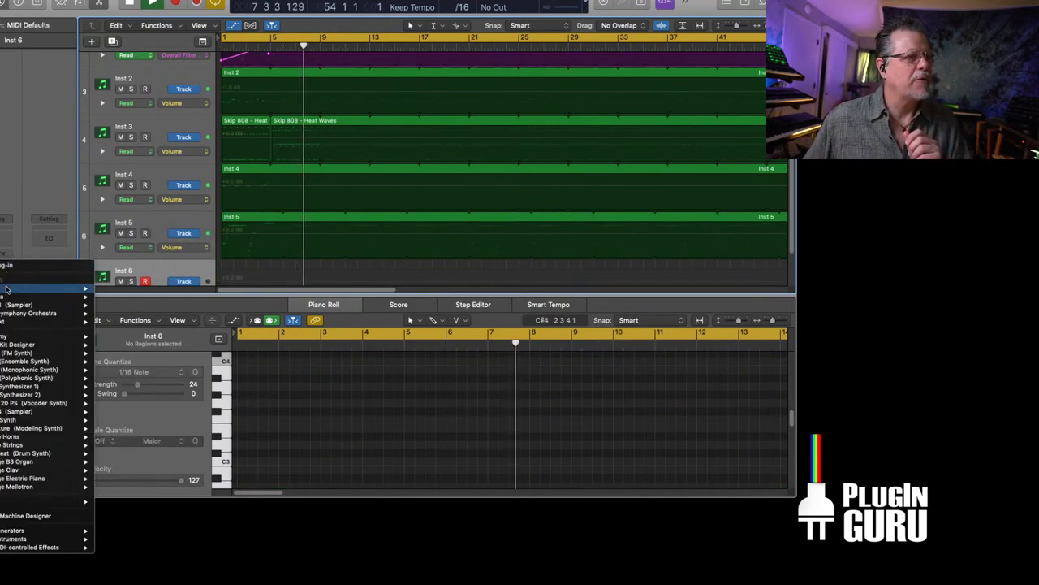
{"action": "left_click", "coordinate": [415, 187]}
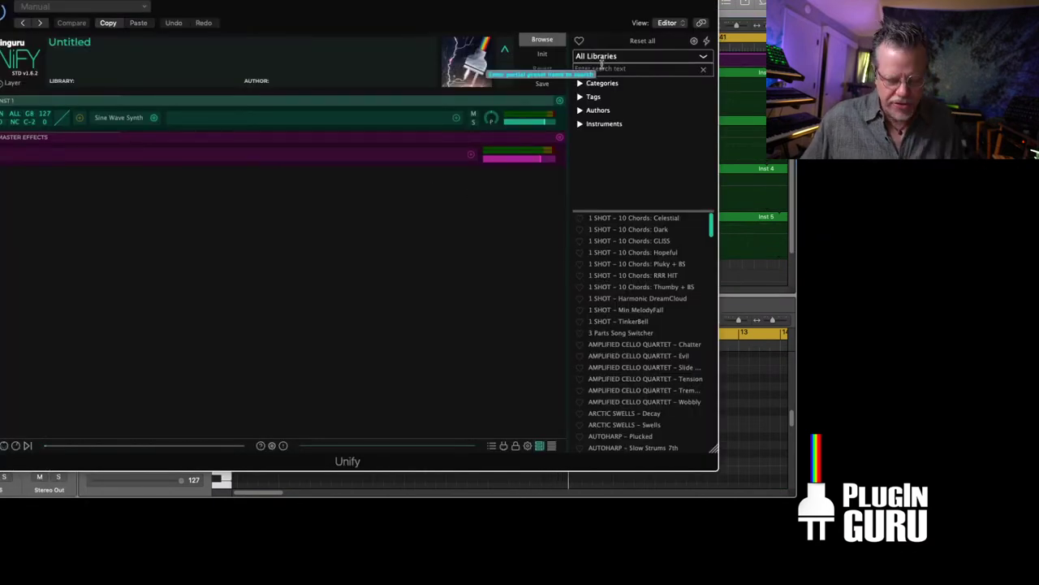
{"action": "left_click", "coordinate": [758, 21]}
{"action": "key", "text": "Escape"}
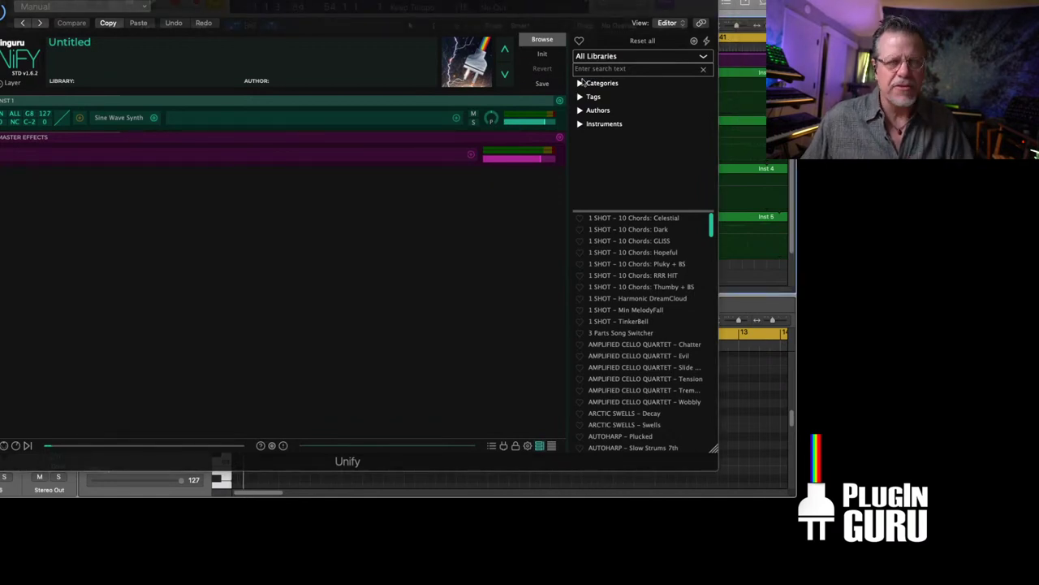
Limit the Unify presets to the PSD – Planet Pluck library and browse to the last PLUCK and first xBasic patches.
{"action": "left_click", "coordinate": [613, 57]}
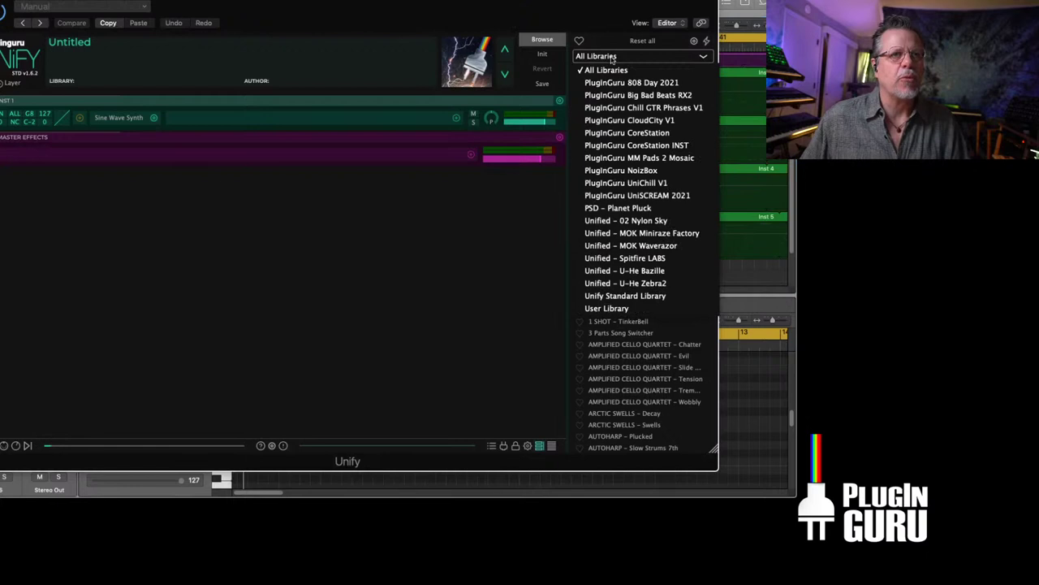
{"action": "left_click", "coordinate": [622, 209]}
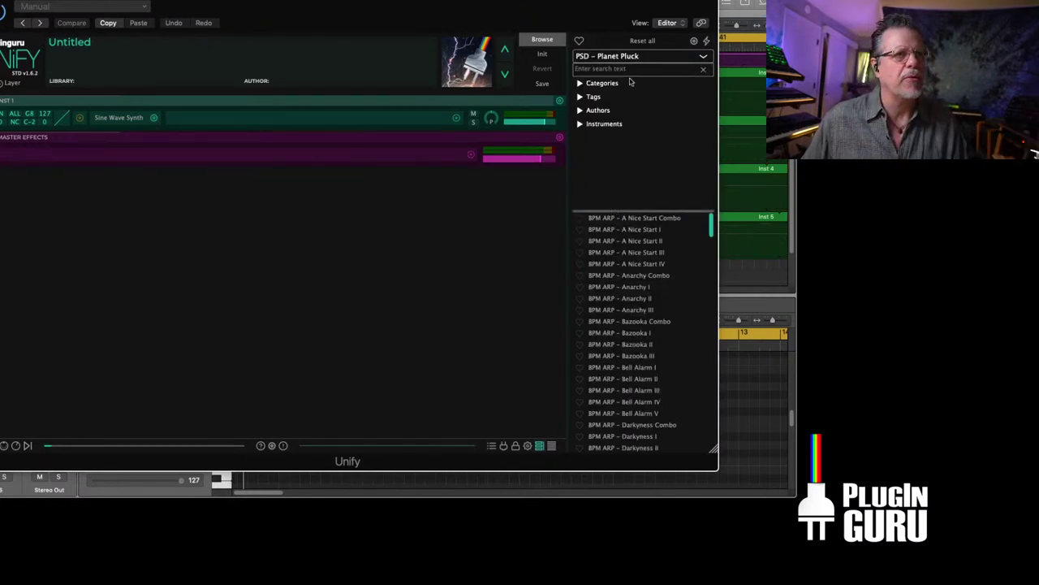
{"action": "left_click_drag", "start_coordinate": [712, 227], "coordinate": [709, 403]}
{"action": "scroll", "coordinate": [627, 328], "scroll_direction": "up", "scroll_amount": 2}
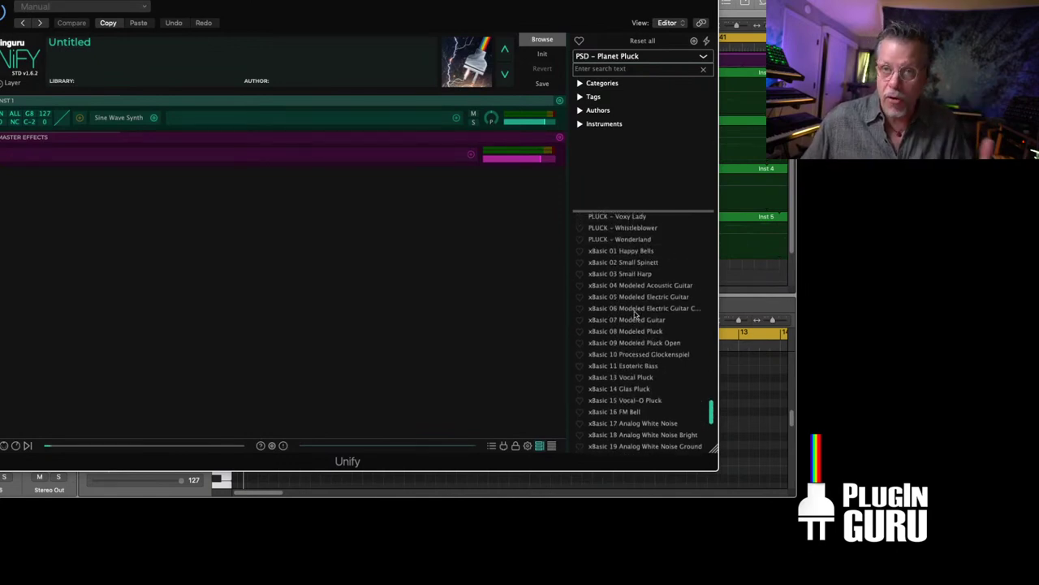
{"action": "scroll", "coordinate": [635, 317], "scroll_direction": "up", "scroll_amount": 2}
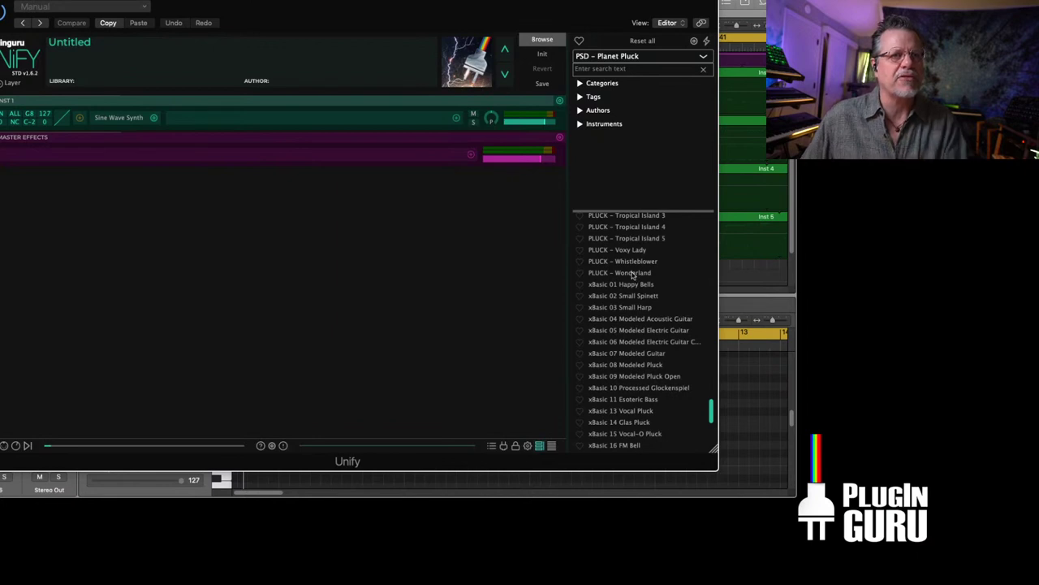
Audition PLUCK – Wonderland, PLUCK – Voxy Lady and xBasic 07 Modeled Guitar, load xBasic 08 Modeled Pluck and close the plug-in window.
{"action": "left_click", "coordinate": [634, 273]}
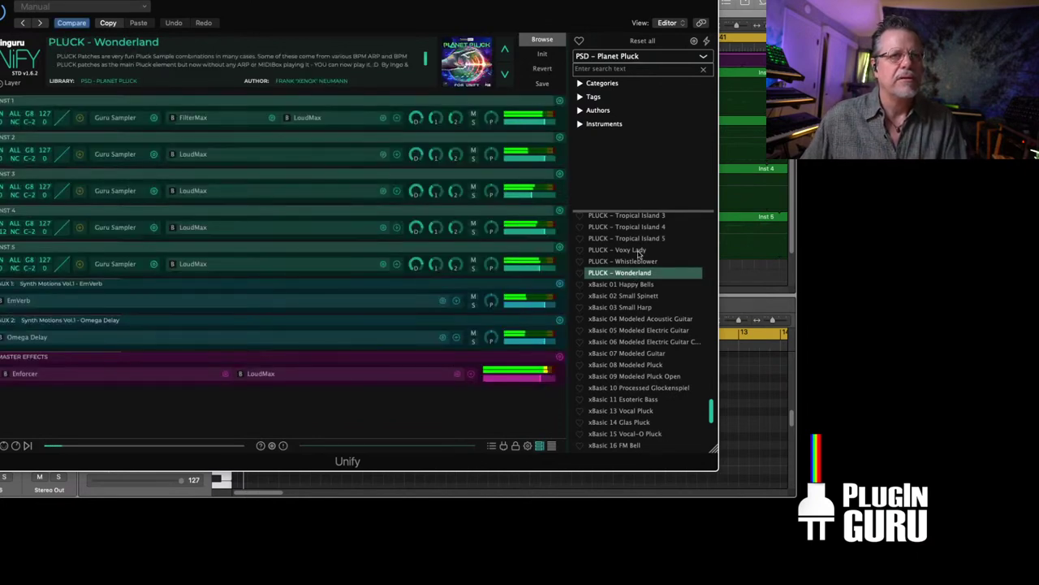
{"action": "left_click", "coordinate": [638, 250]}
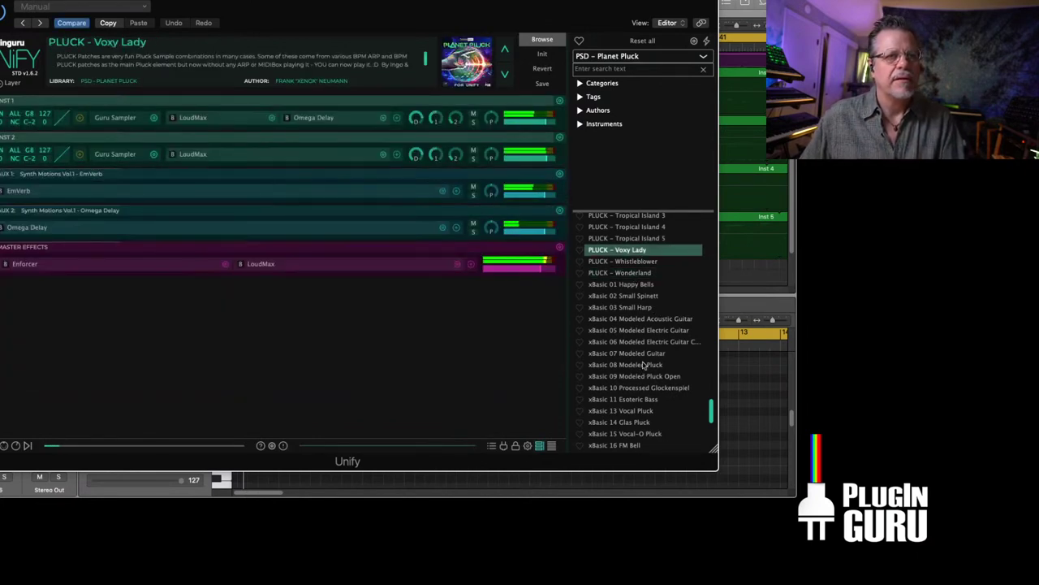
{"action": "left_click", "coordinate": [638, 355]}
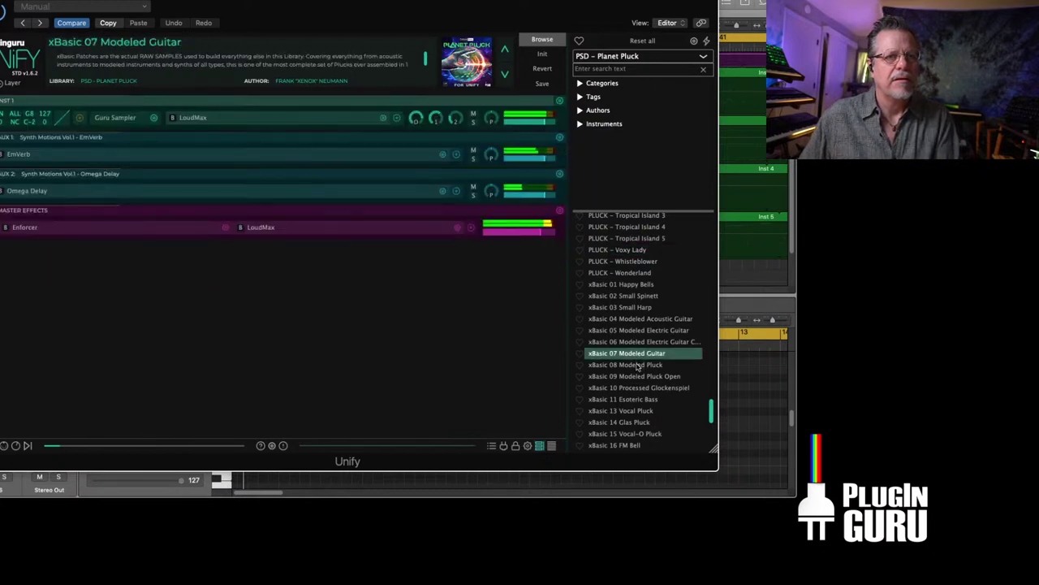
{"action": "left_click", "coordinate": [638, 366]}
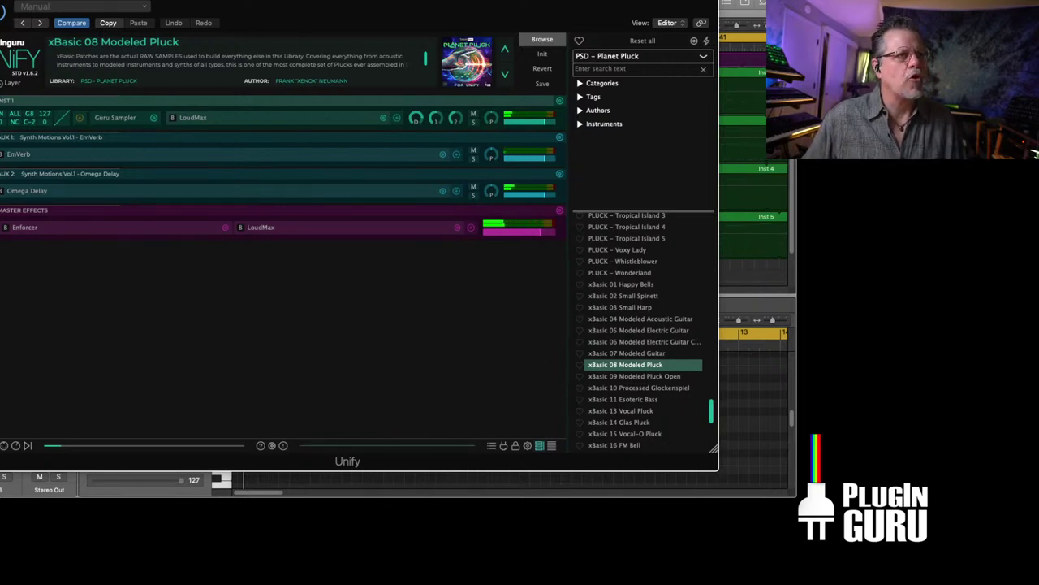
{"action": "key", "text": "super+w"}
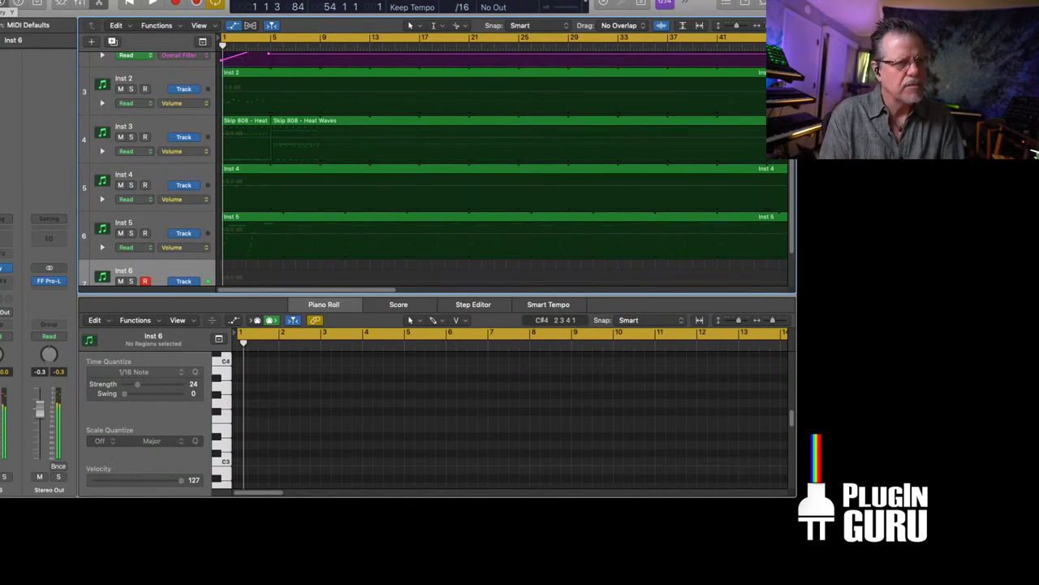
Raise the Unify track's opening Overall Filter automation and add alternating rises and dips from bar 5 to about bar 12 while auditioning playback.
{"action": "key", "text": "space"}
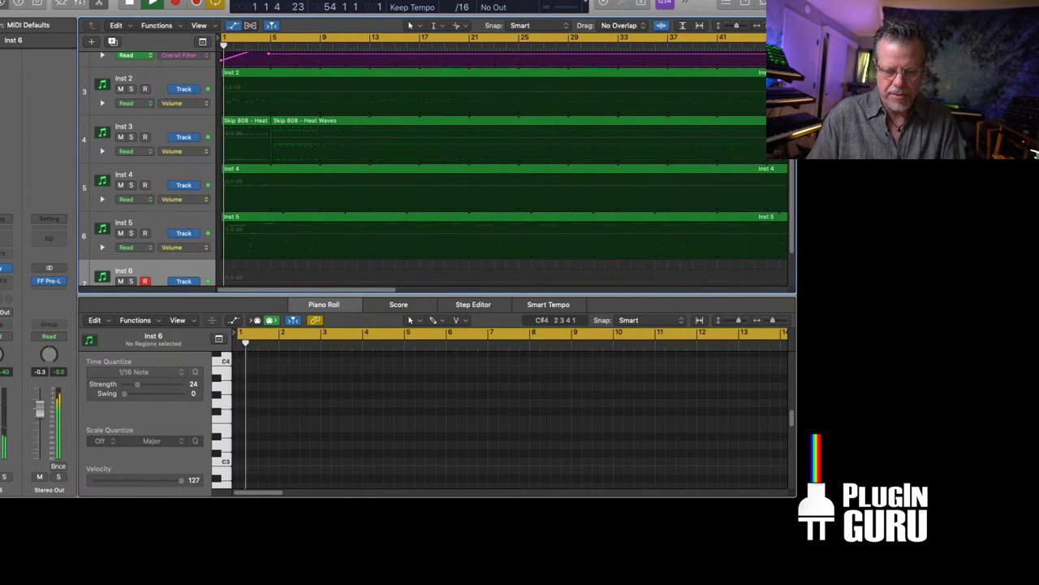
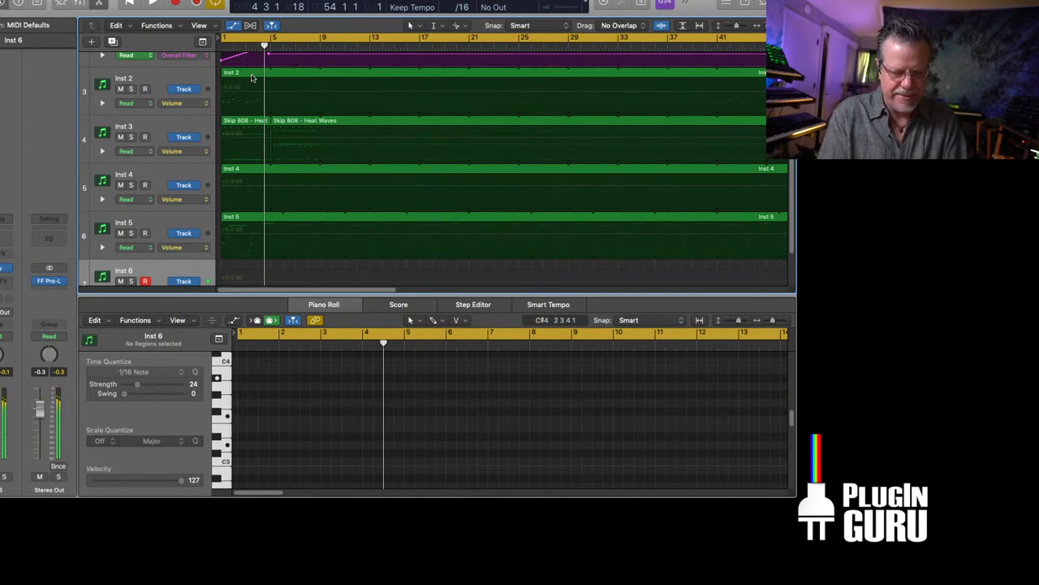
{"action": "key", "text": "space"}
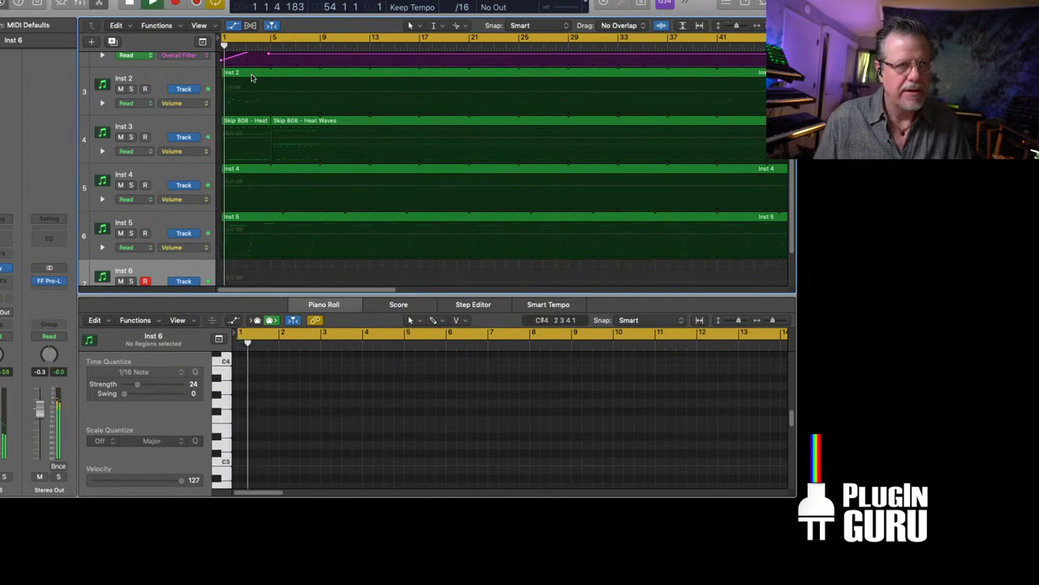
{"action": "scroll", "coordinate": [252, 77], "scroll_direction": "up", "scroll_amount": 2}
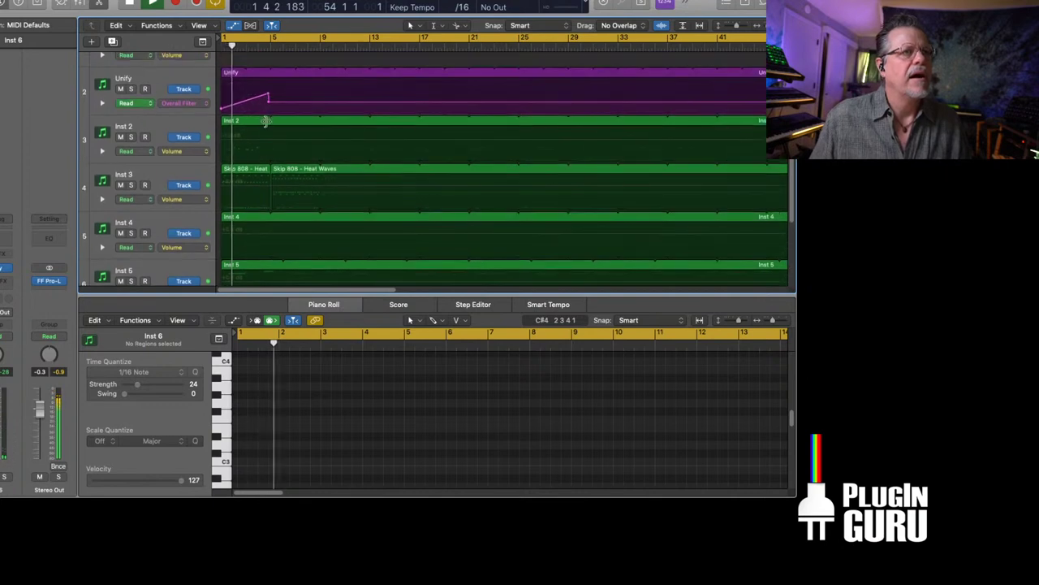
{"action": "left_click_drag", "start_coordinate": [221, 112], "coordinate": [363, 107]}
{"action": "left_click", "coordinate": [315, 105]}
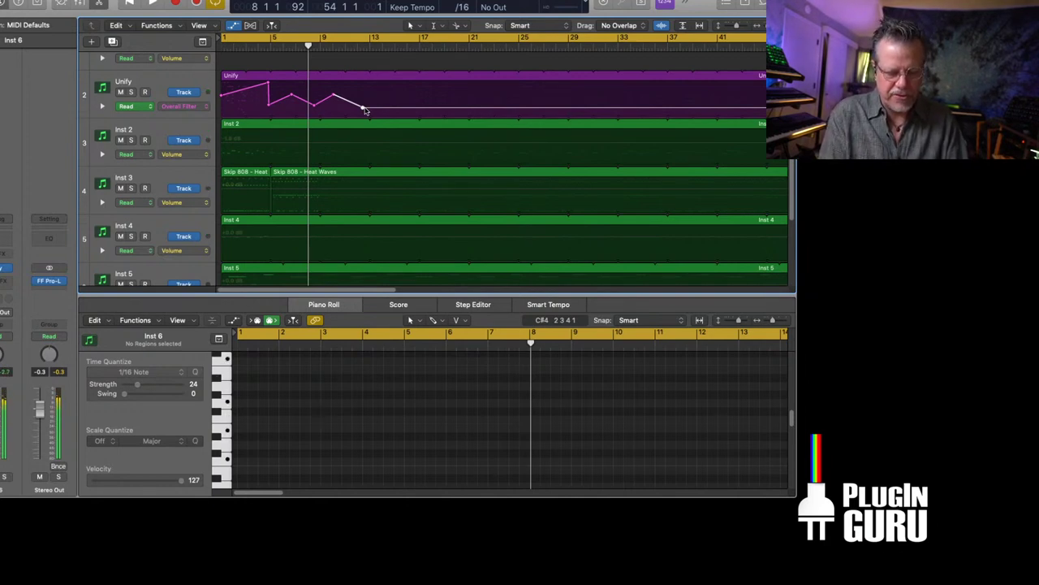
{"action": "key", "text": "space"}
{"action": "key", "text": "space"}
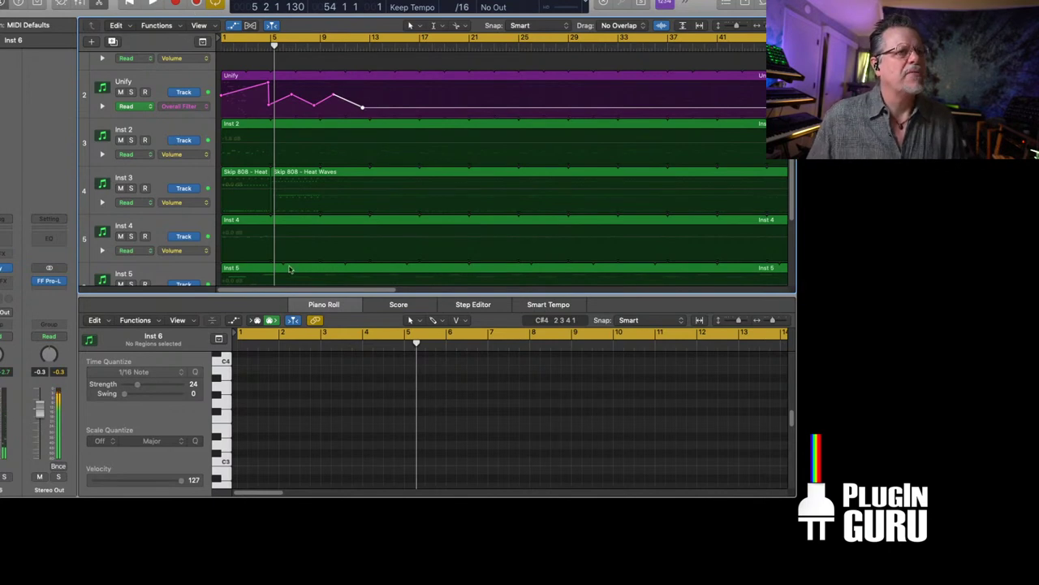
{"action": "scroll", "coordinate": [290, 266], "scroll_direction": "down", "scroll_amount": 3}
{"action": "left_click", "coordinate": [196, 3]}
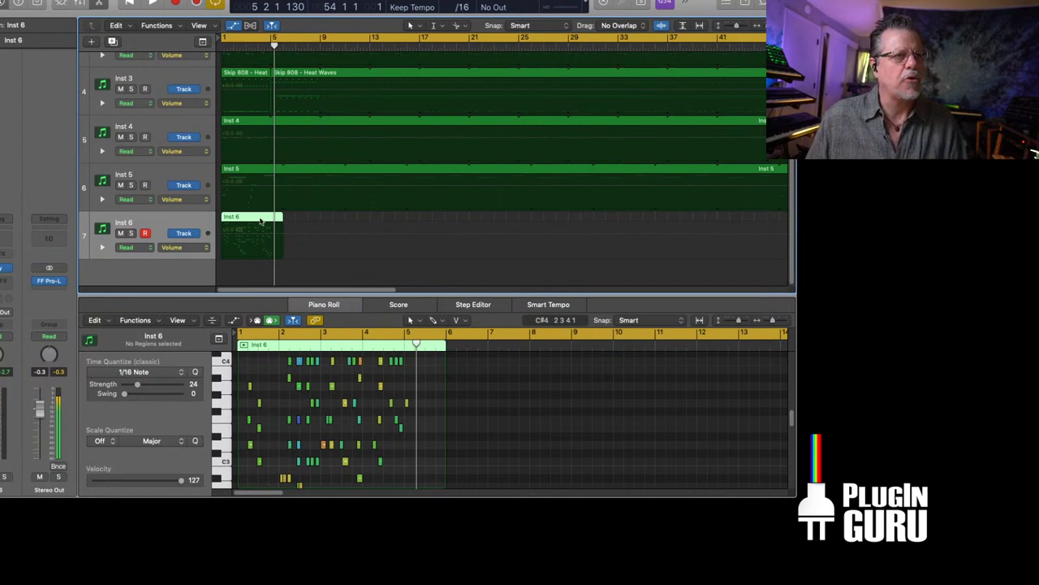
{"action": "key", "text": "Delete"}
Record a two-bar pluck part on the Inst 6 track starting at bar 1.
{"action": "key", "text": "Return"}
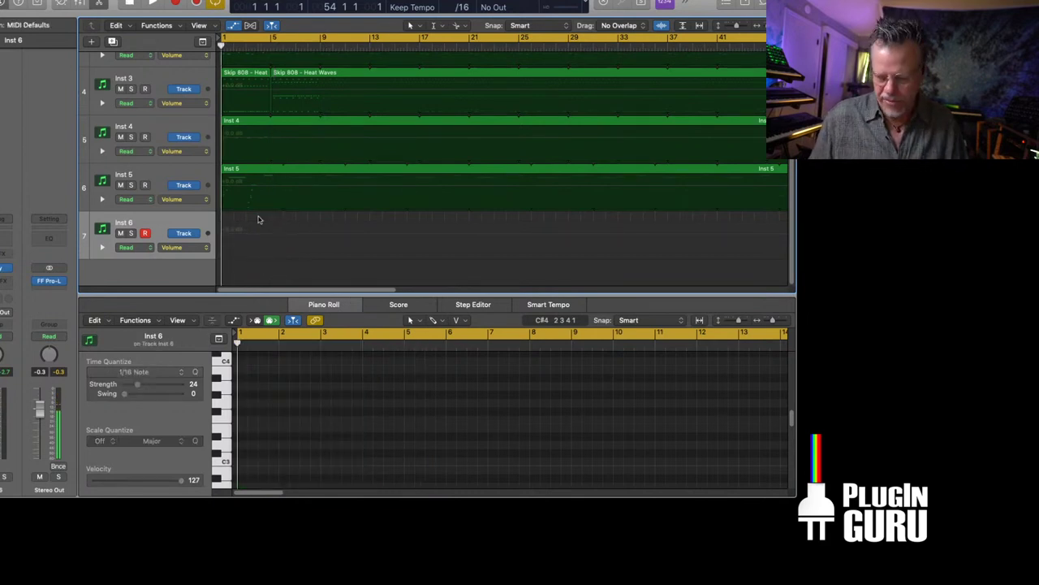
{"action": "key", "text": "r"}
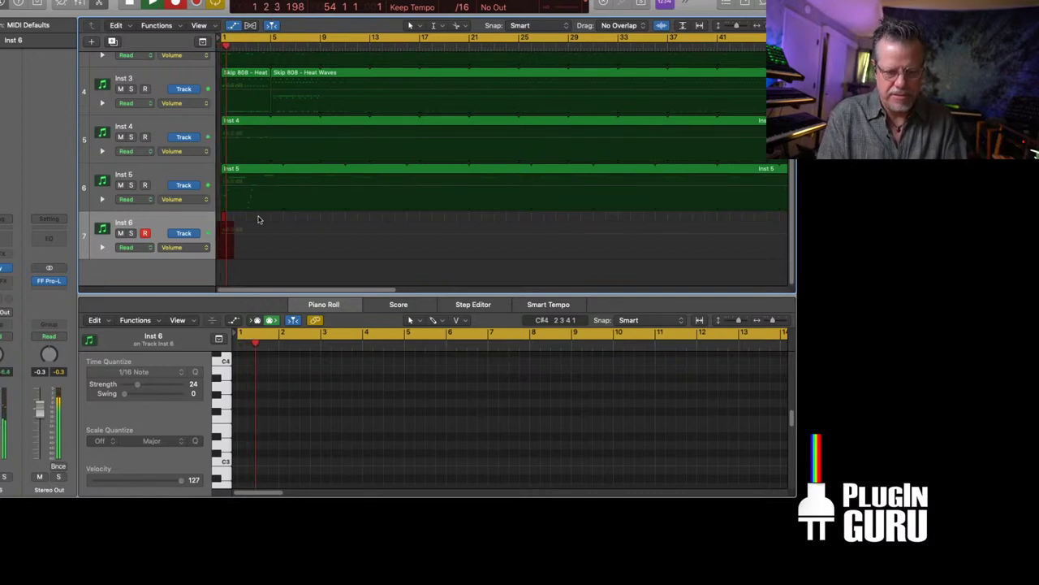
{"action": "key", "text": "super+period"}
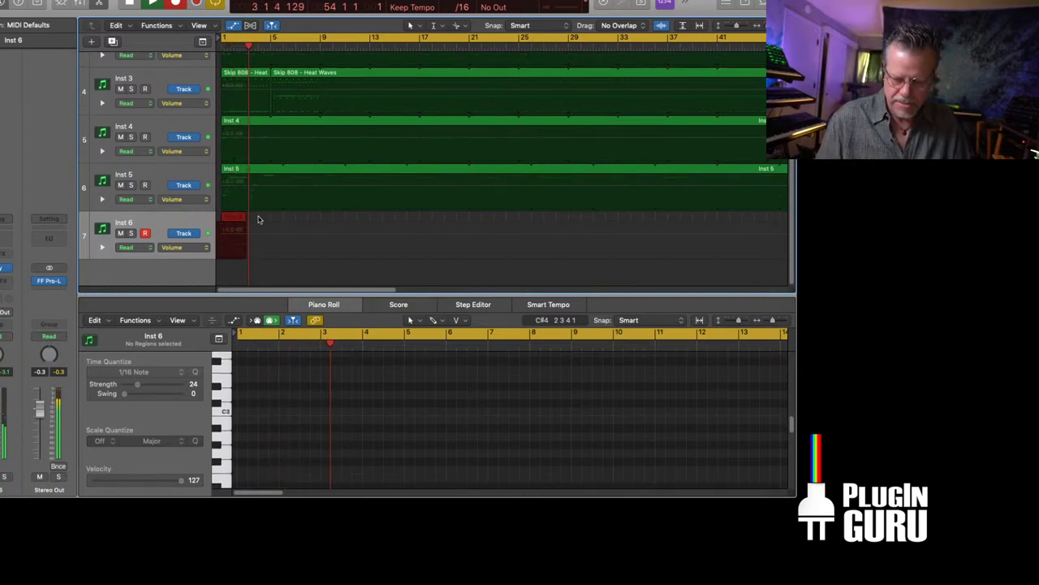
{"action": "key", "text": "space"}
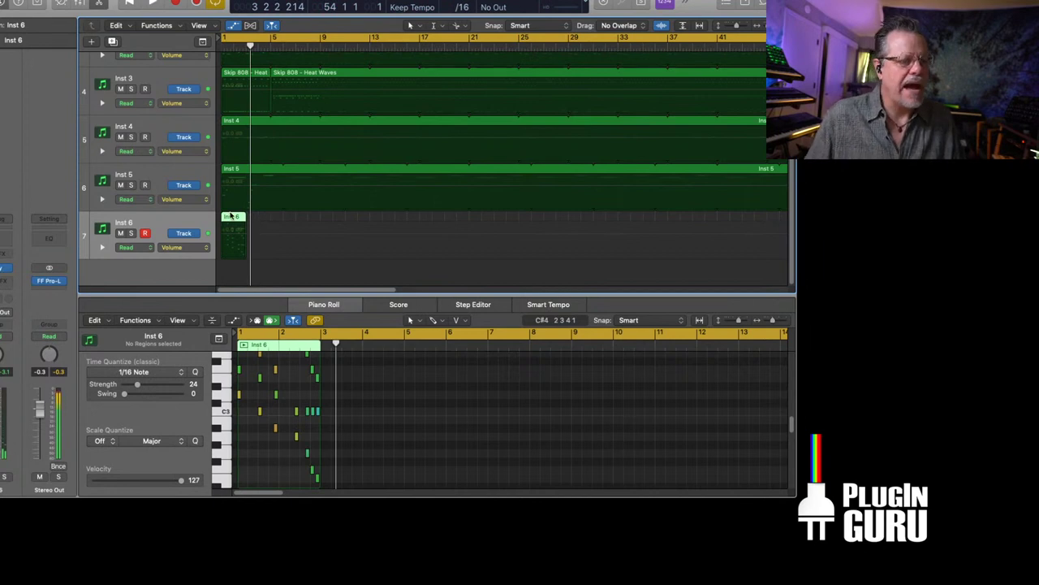
Loop the two-bar Inst 6 pluck region across the song and audition it with the other tracks.
{"action": "key", "text": "l"}
{"action": "key", "text": "space"}
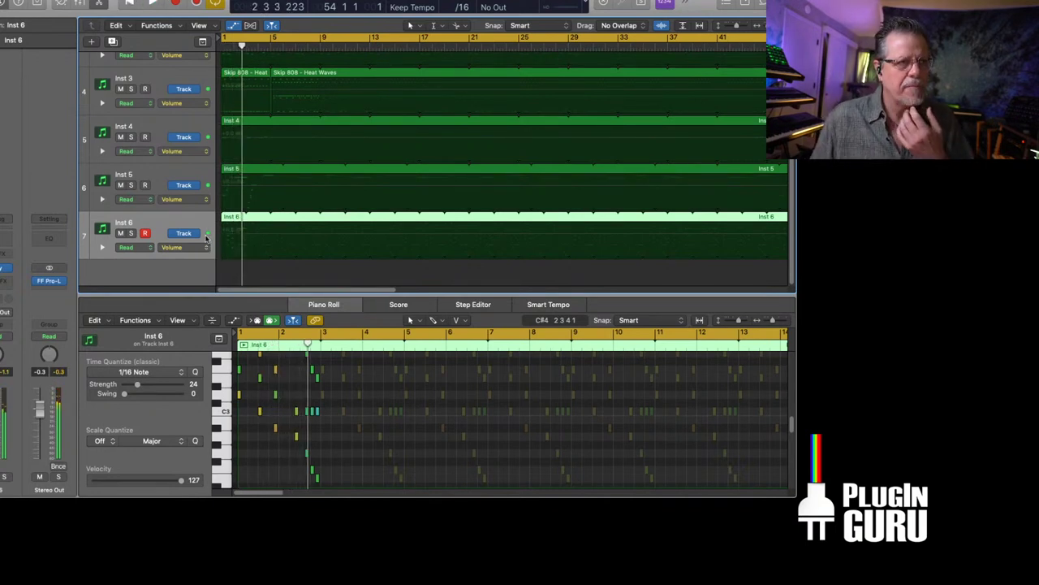
Add a new software instrument track below Inst 6 and load Unify as its instrument.
{"action": "double_click", "coordinate": [173, 270]}
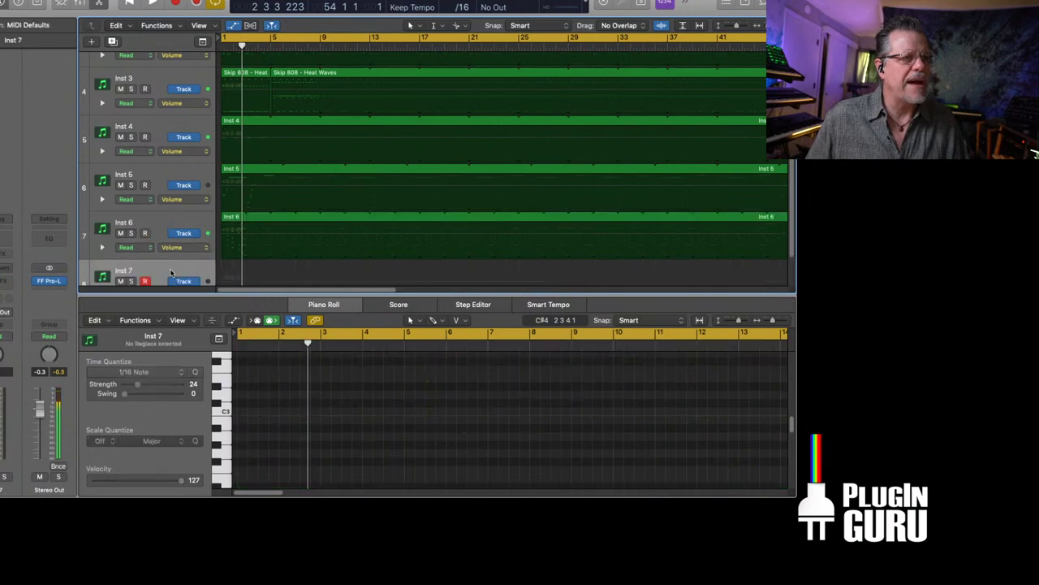
{"action": "left_click", "coordinate": [6, 269]}
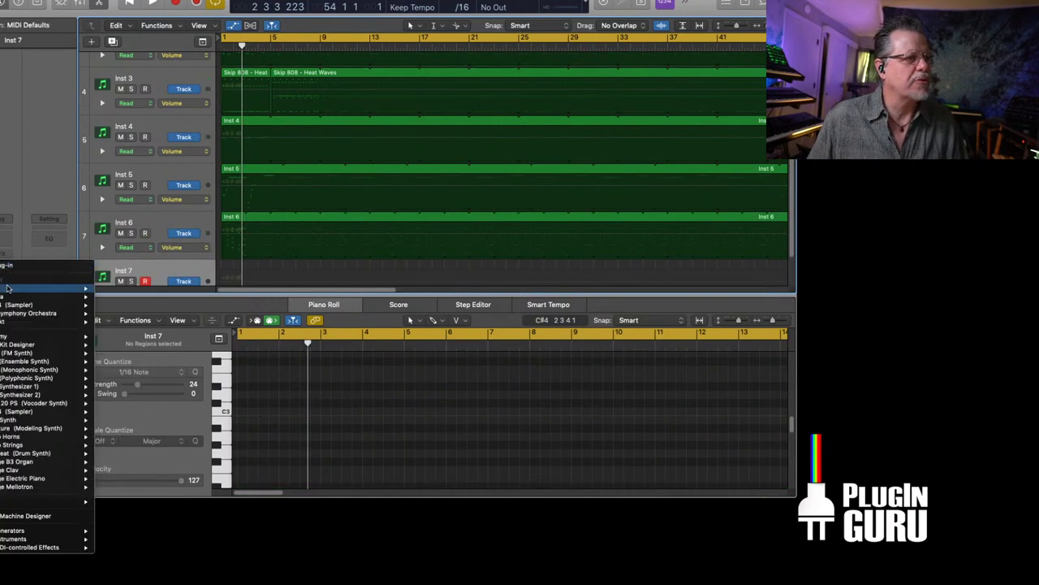
{"action": "left_click", "coordinate": [113, 289]}
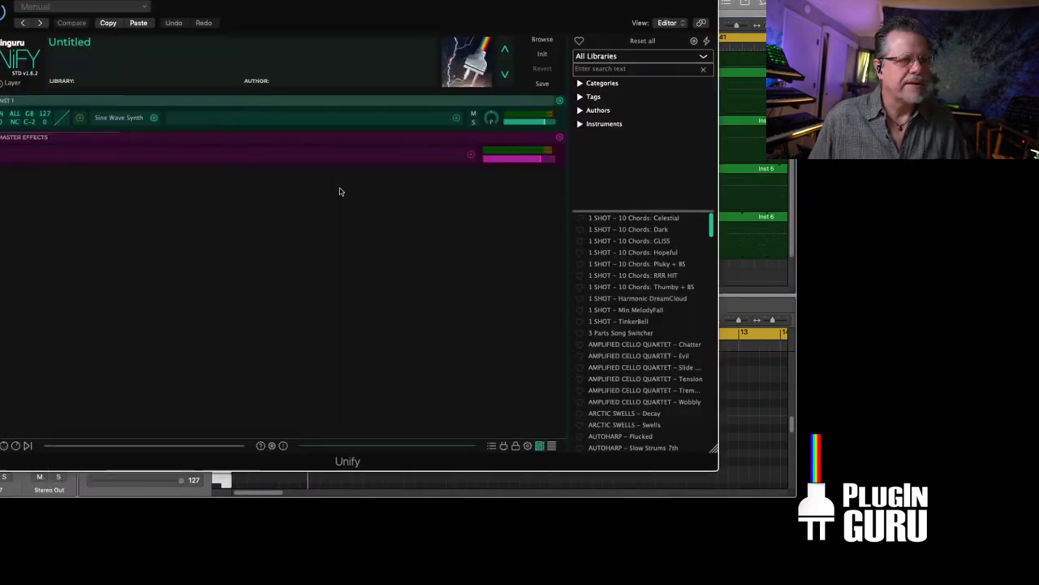
Limit the Unify presets to the Unify Standard Library, load BPM SYNTH – Power Arch (WS) and close the plug-in window.
{"action": "left_click", "coordinate": [608, 57]}
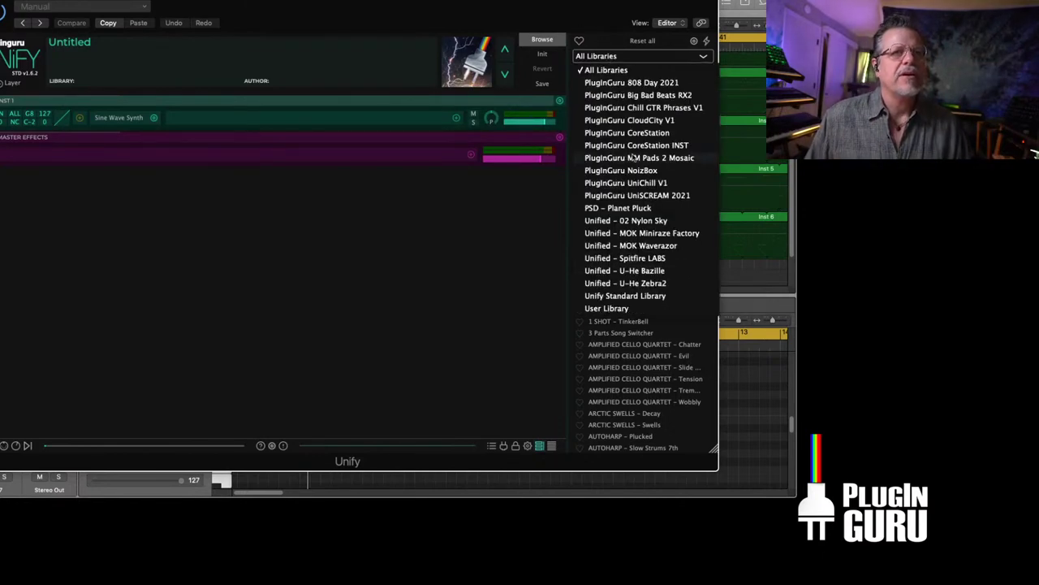
{"action": "left_click", "coordinate": [638, 298]}
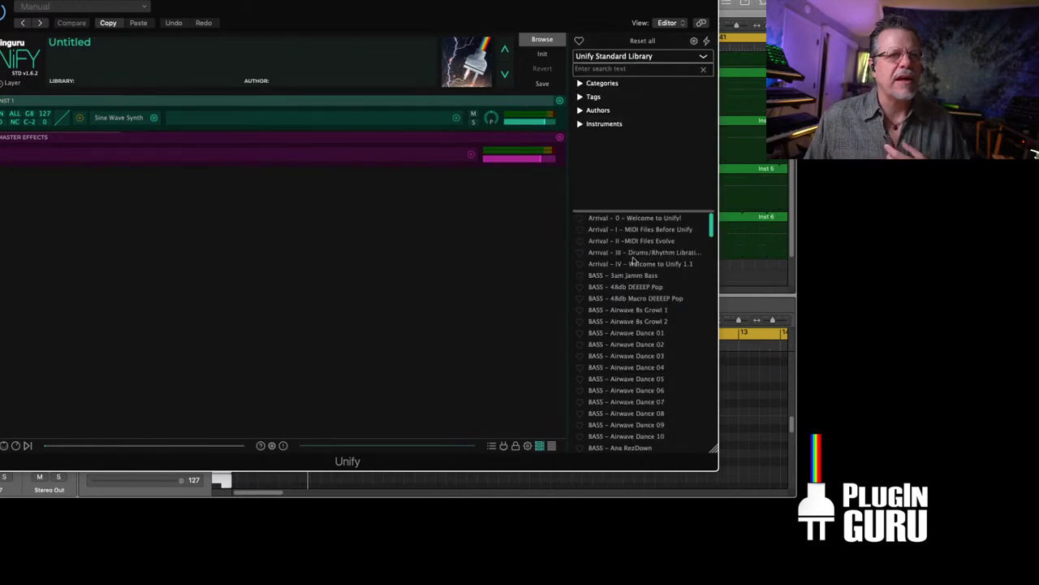
{"action": "left_click_drag", "start_coordinate": [712, 226], "coordinate": [714, 304]}
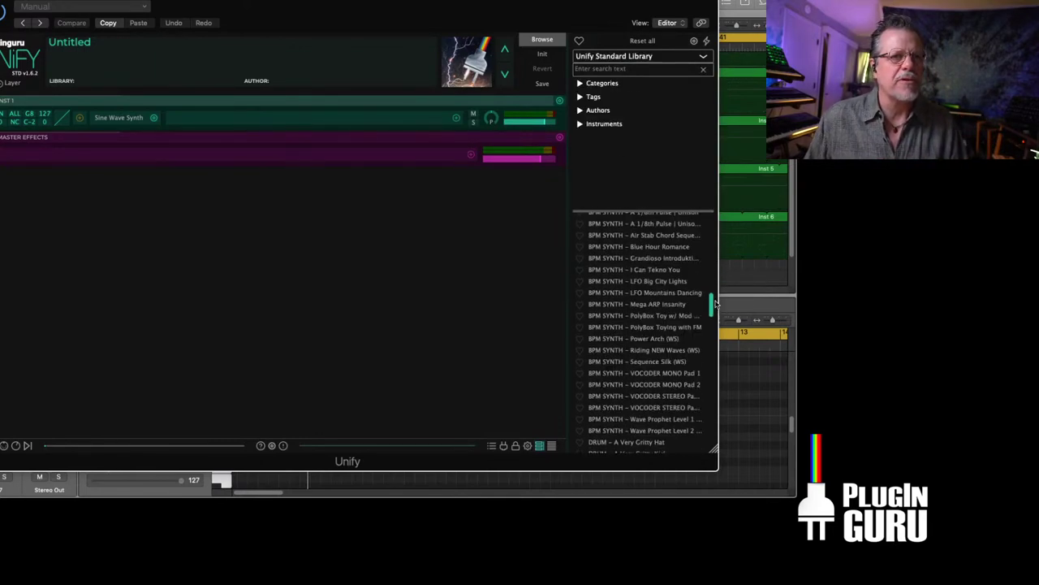
{"action": "left_click", "coordinate": [653, 336]}
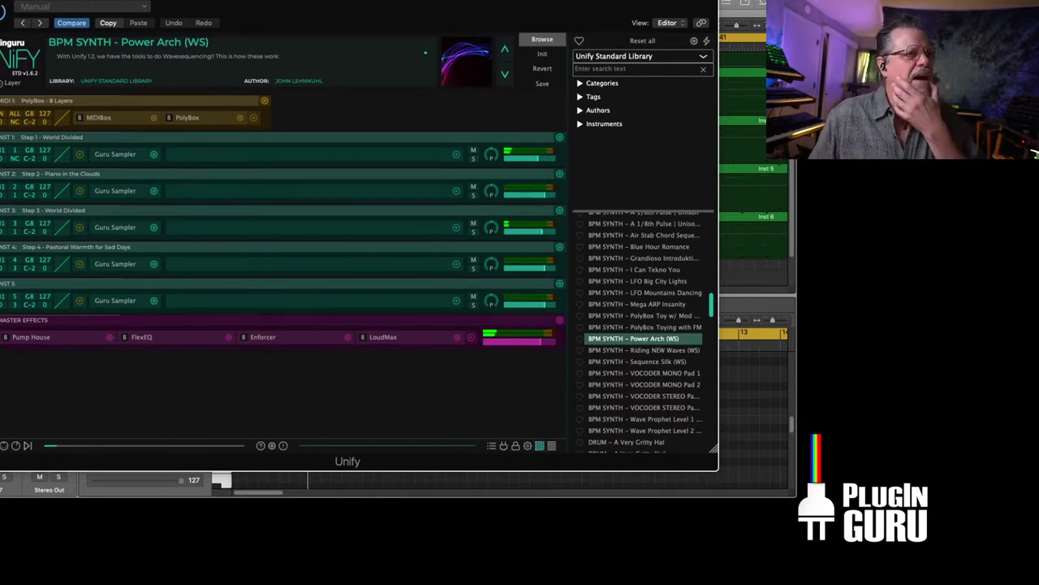
{"action": "key", "text": "super+w"}
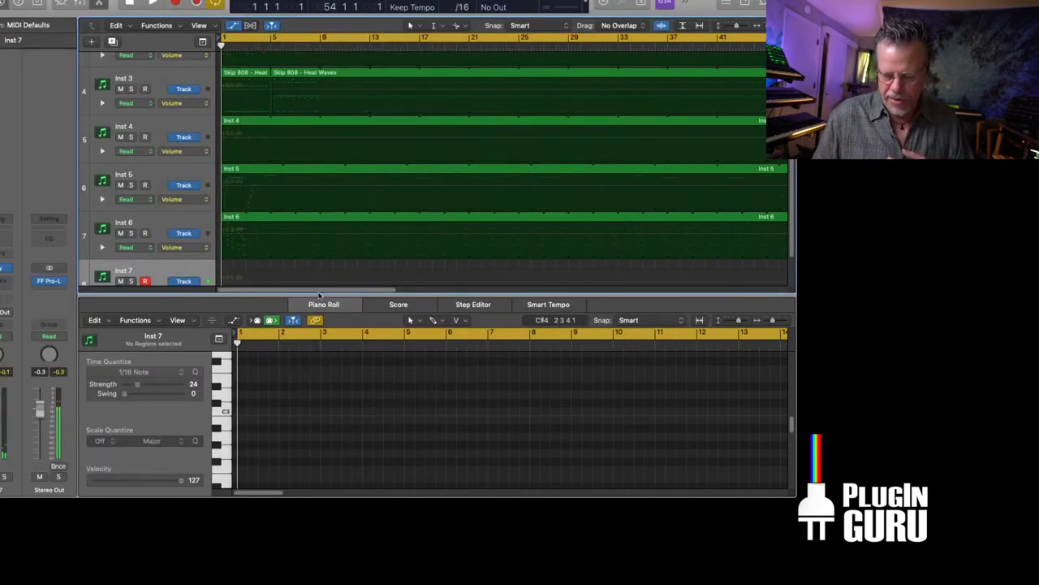
Try recording a two-bar part on the Inst 7 track from bar 1 and discard the take.
{"action": "key", "text": "r"}
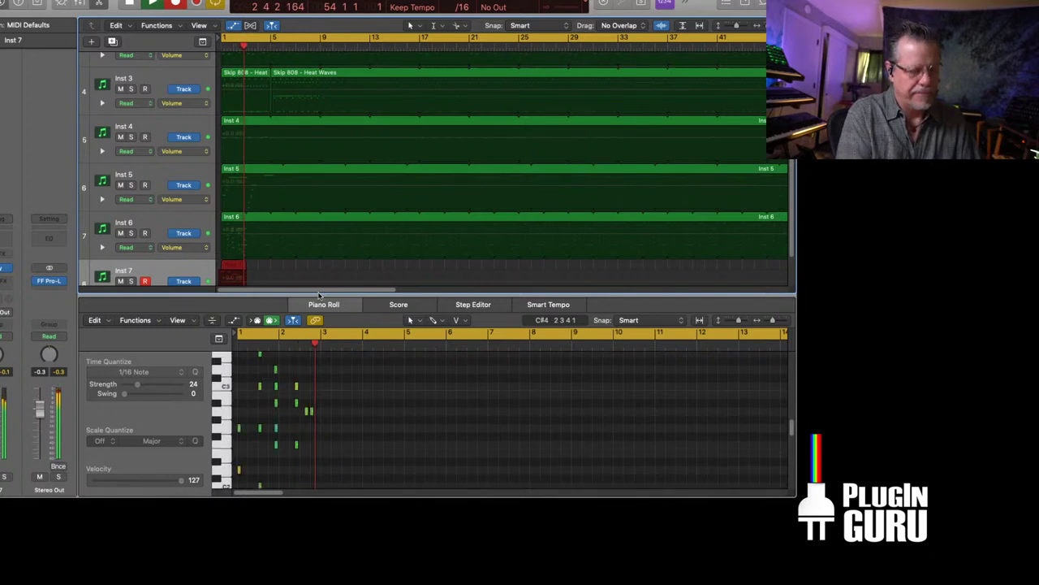
{"action": "key", "text": "space"}
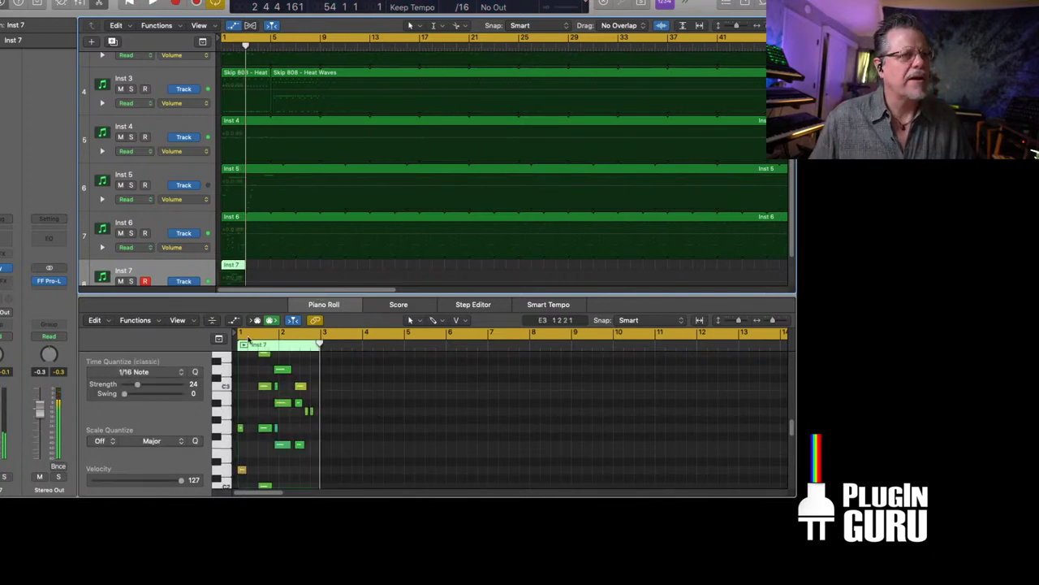
{"action": "key", "text": "Delete"}
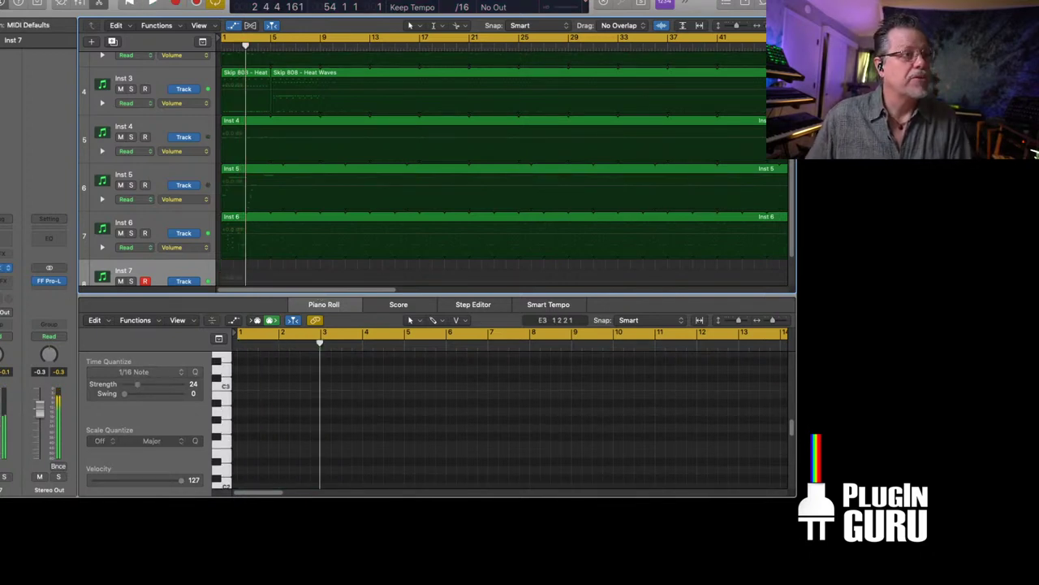
Reopen Unify on Inst 7, load BPM SYNTH – Riding NEW Waves (WS) and close the plug-in window.
{"action": "key", "text": "v"}
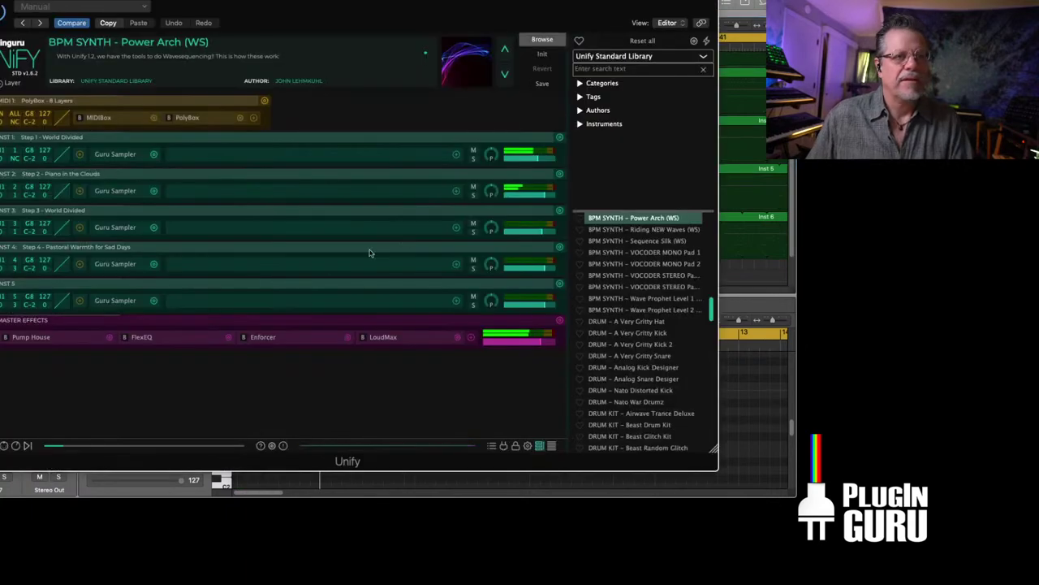
{"action": "left_click", "coordinate": [640, 231]}
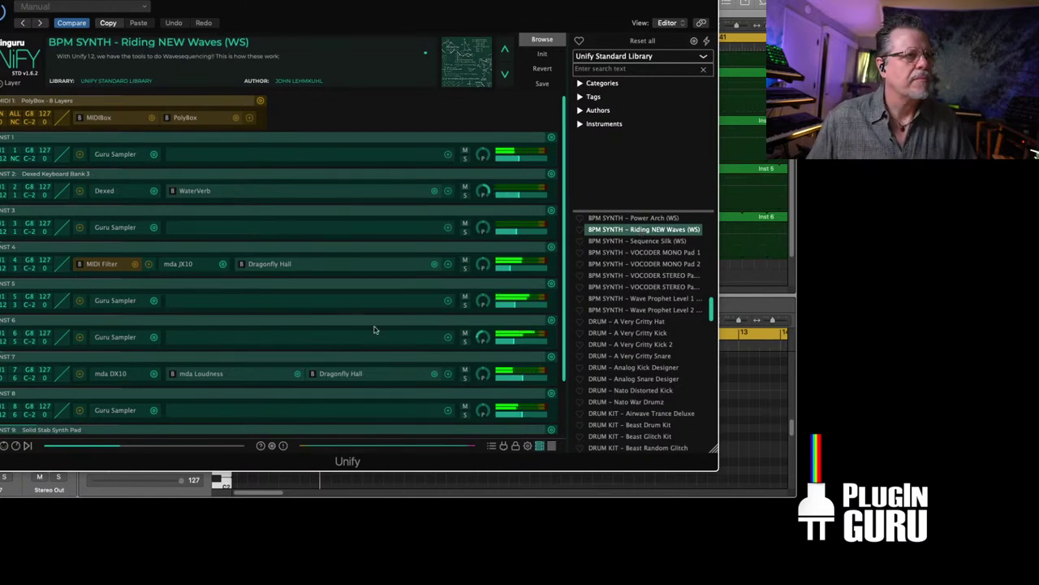
{"action": "key", "text": "super+w"}
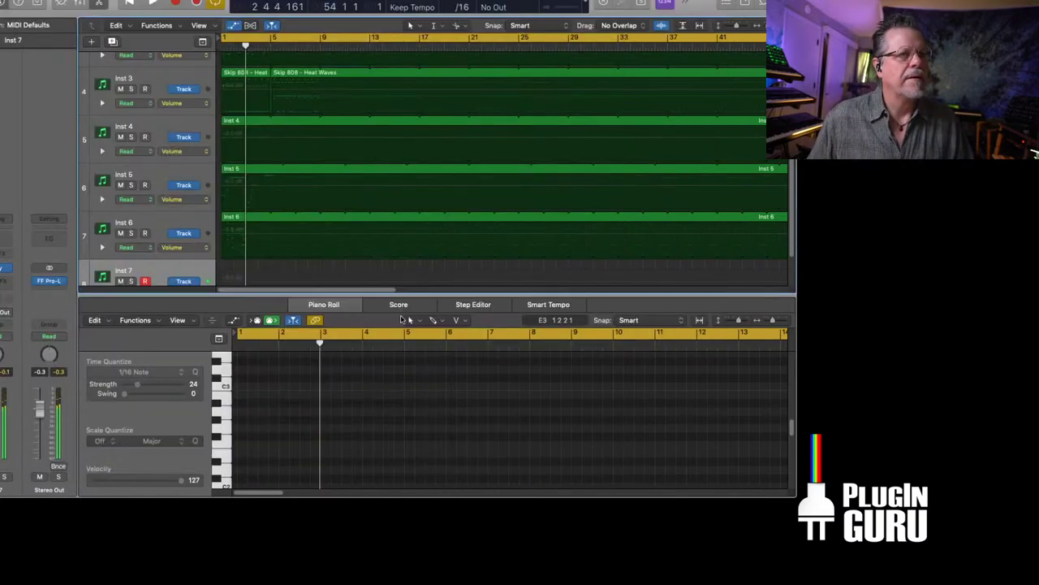
Record a four-bar part on the Inst 7 track from bar 1 and move its region to bar 5.
{"action": "key", "text": "Return"}
{"action": "key", "text": "r"}
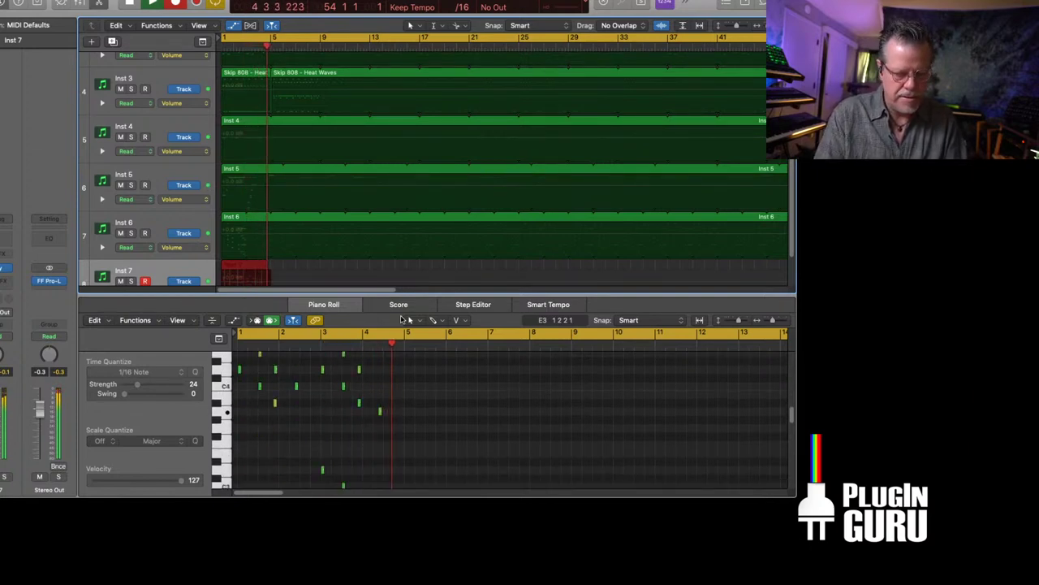
{"action": "key", "text": "space"}
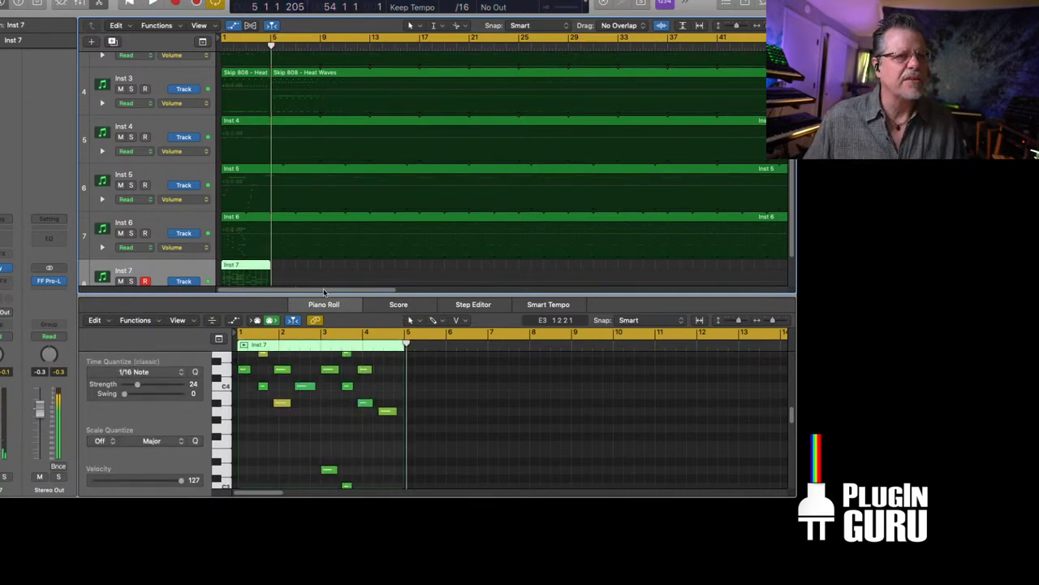
{"action": "left_click_drag", "start_coordinate": [324, 294], "coordinate": [325, 354]}
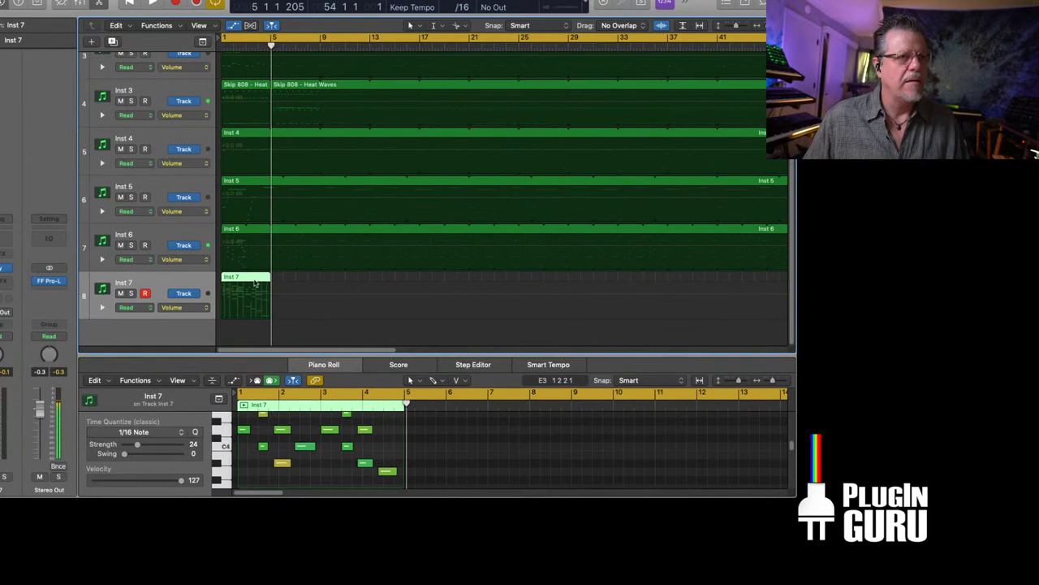
{"action": "left_click_drag", "start_coordinate": [247, 279], "coordinate": [295, 279]}
Audition the Inst 5 region soloed from the start of the song.
{"action": "left_click", "coordinate": [244, 184]}
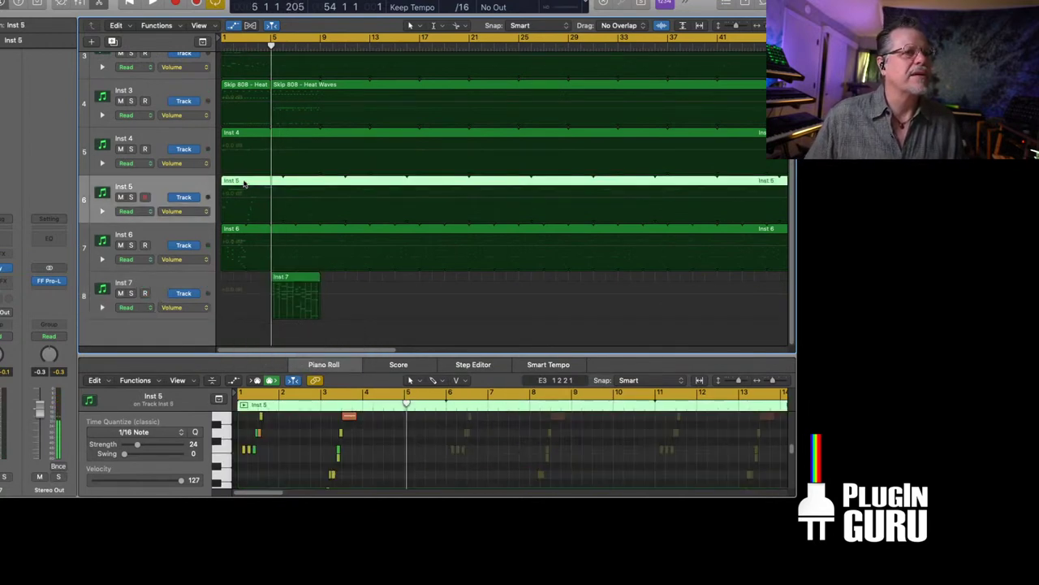
{"action": "key", "text": "s"}
{"action": "key", "text": "Return"}
{"action": "key", "text": "space"}
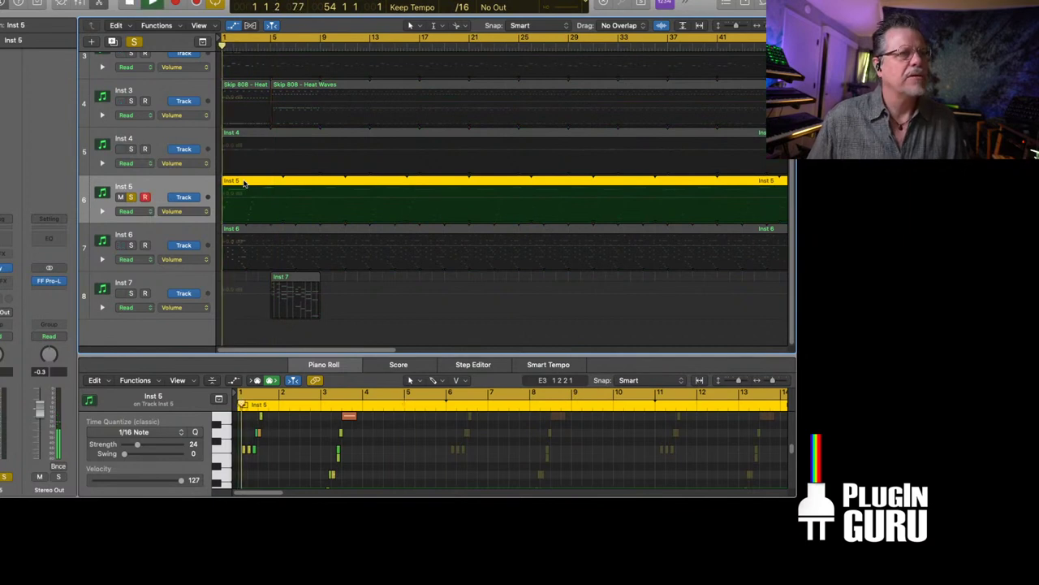
{"action": "key", "text": "s"}
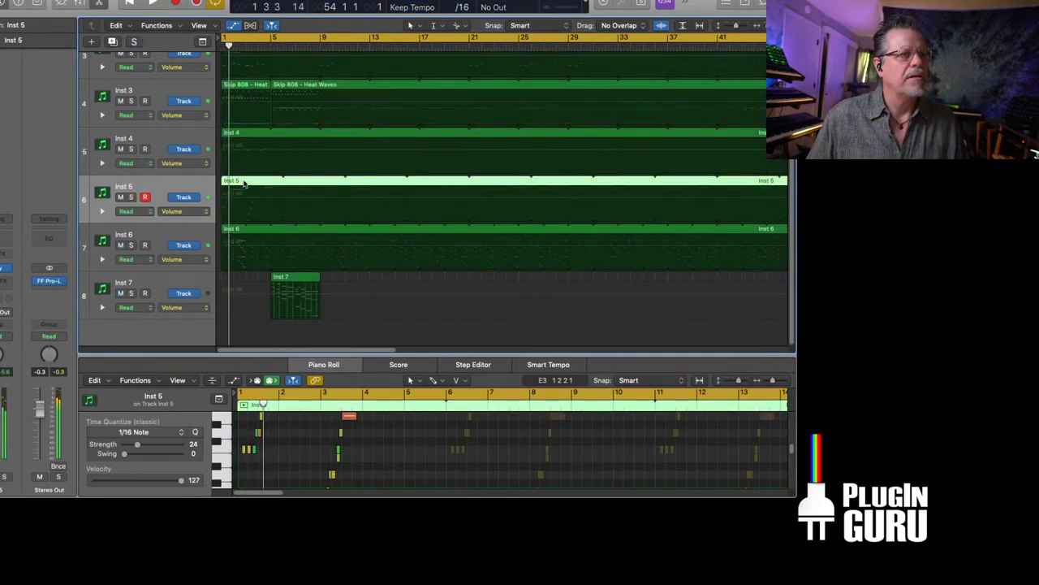
Audition the Inst 6 track soloed from bar 1, move its looped region to bar 5 and unsolo the track.
{"action": "left_click", "coordinate": [231, 231]}
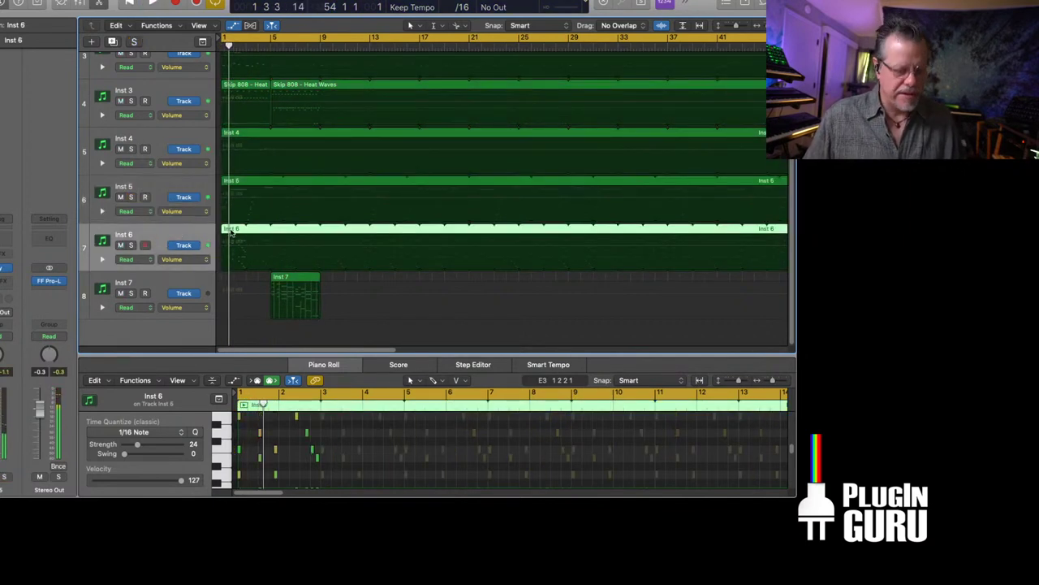
{"action": "key", "text": "s"}
{"action": "key", "text": "Return"}
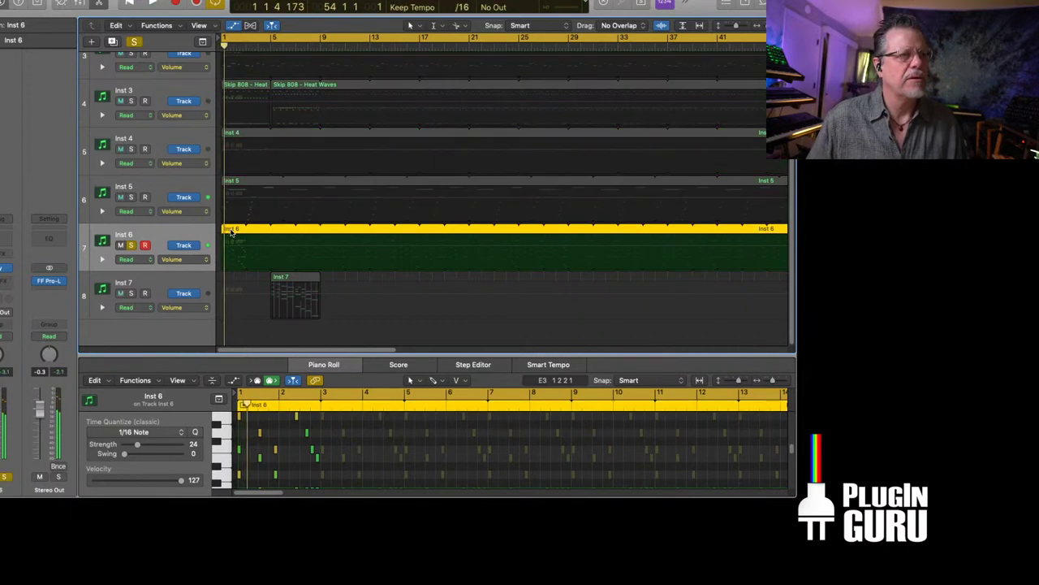
{"action": "left_click_drag", "start_coordinate": [232, 230], "coordinate": [280, 230]}
{"action": "key", "text": "s"}
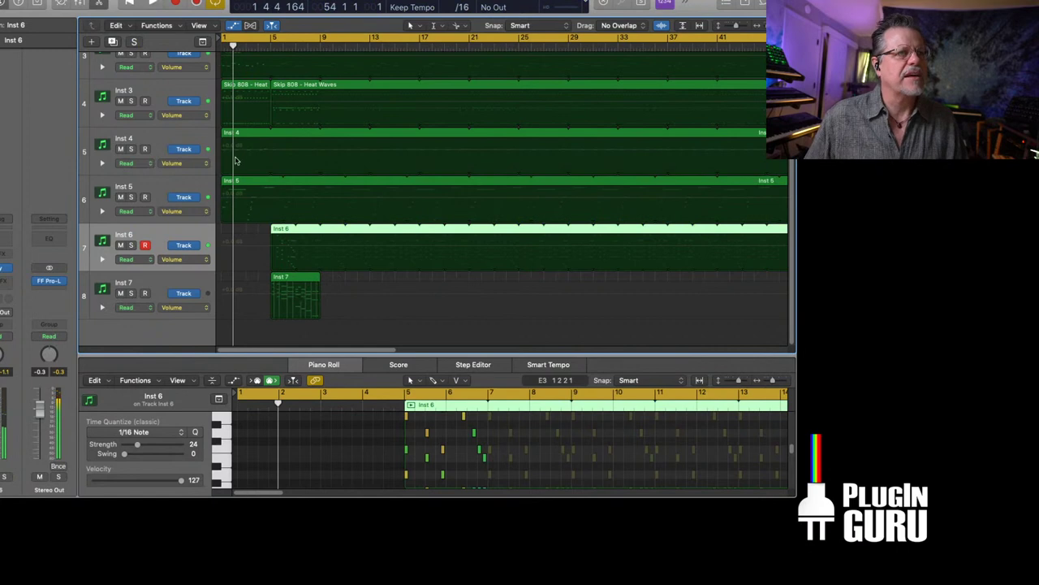
Audition the Inst 3 drum track from the start, briefly soloing it to identify its part.
{"action": "scroll", "coordinate": [236, 160], "scroll_direction": "up", "scroll_amount": 2}
{"action": "left_click", "coordinate": [180, 145]}
{"action": "key", "text": "space"}
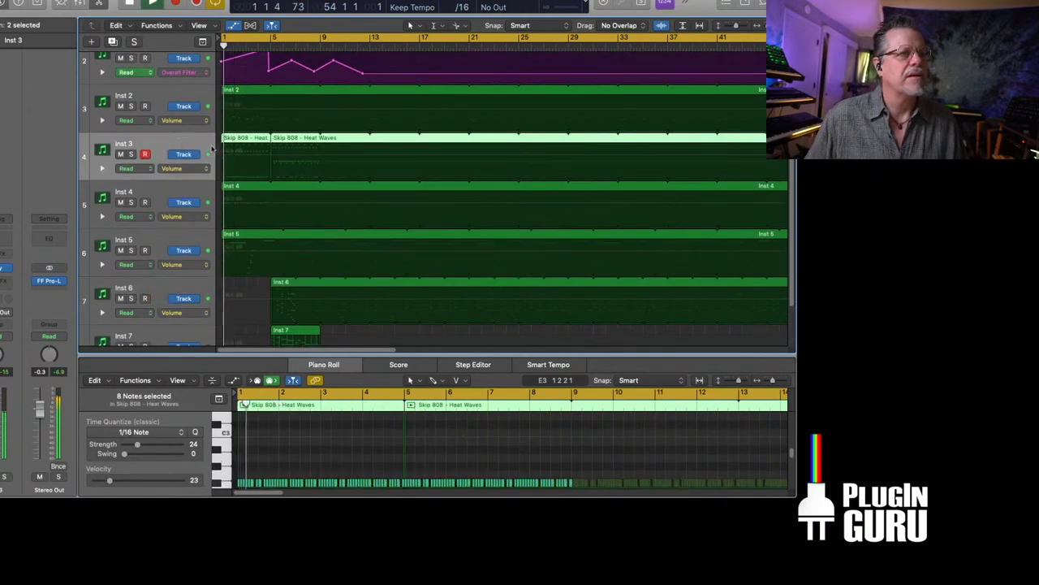
{"action": "left_click", "coordinate": [131, 155]}
{"action": "left_click", "coordinate": [131, 155]}
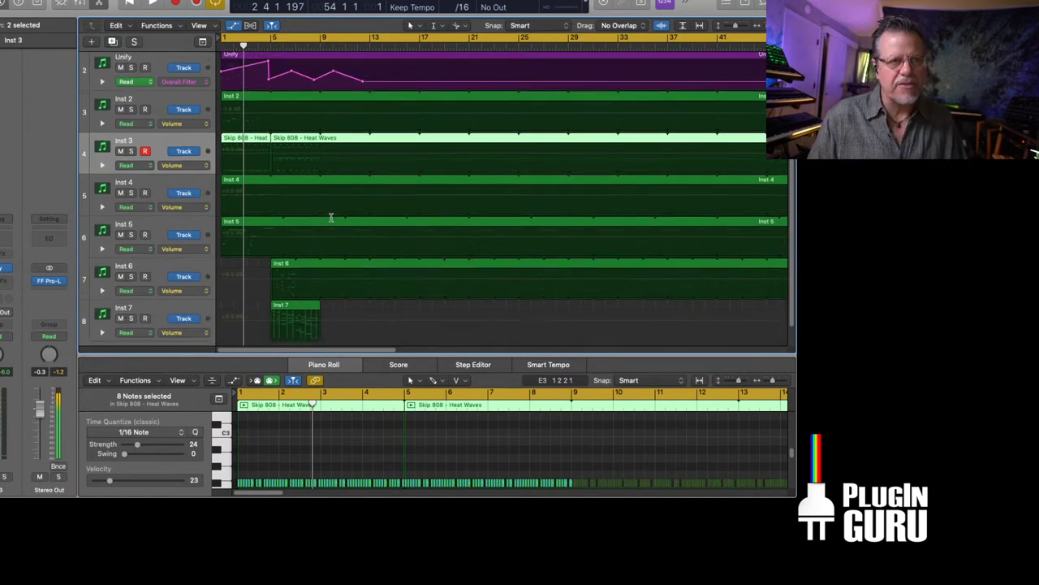
Hide the track automation and move the looped Inst 5 region to start at bar 5.
{"action": "left_click", "coordinate": [333, 217], "text": "ctrl+alt"}
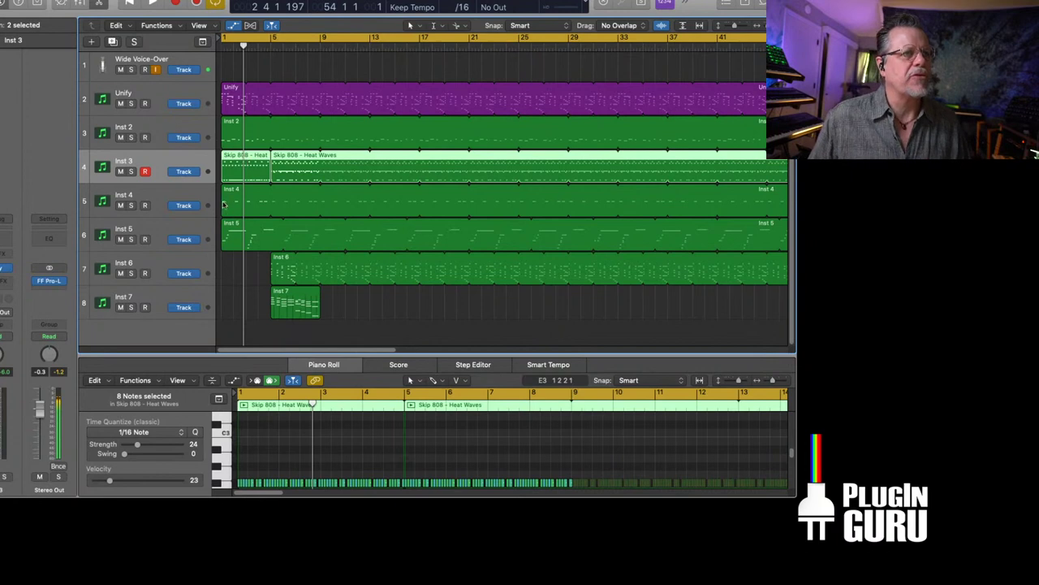
{"action": "left_click", "coordinate": [172, 194]}
{"action": "left_click", "coordinate": [184, 231]}
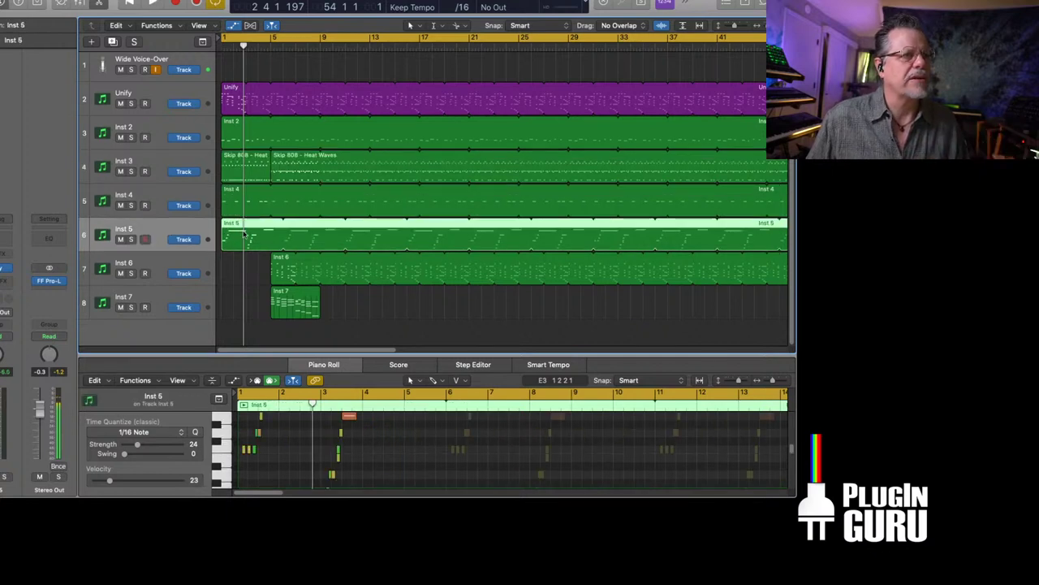
{"action": "left_click_drag", "start_coordinate": [235, 228], "coordinate": [284, 232]}
{"action": "key", "text": "space"}
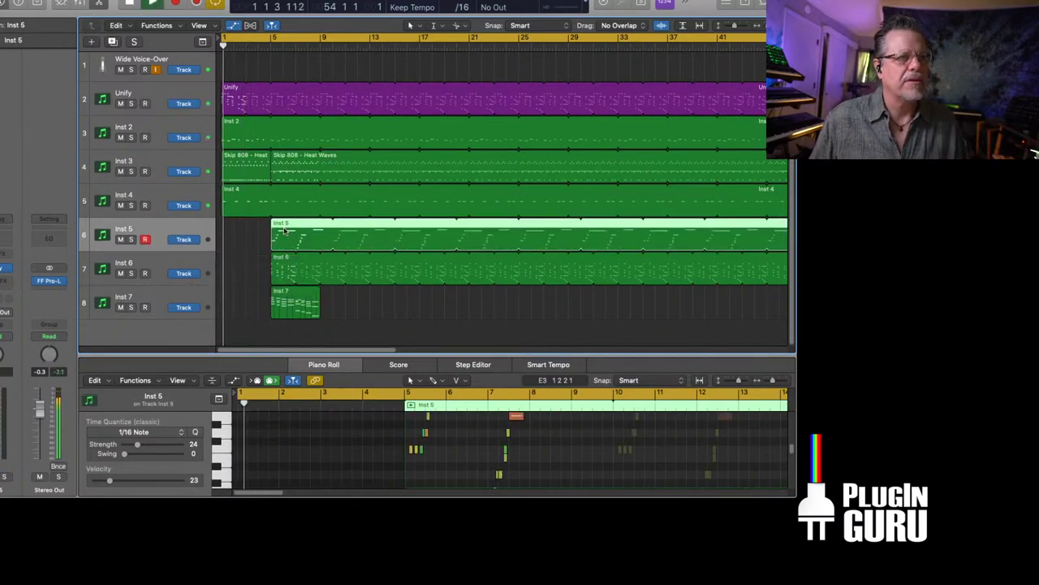
Check the Inst 4 part in solo, move its looped region to bar 29 and audition the arrangement.
{"action": "left_click", "coordinate": [183, 198]}
{"action": "key", "text": "s"}
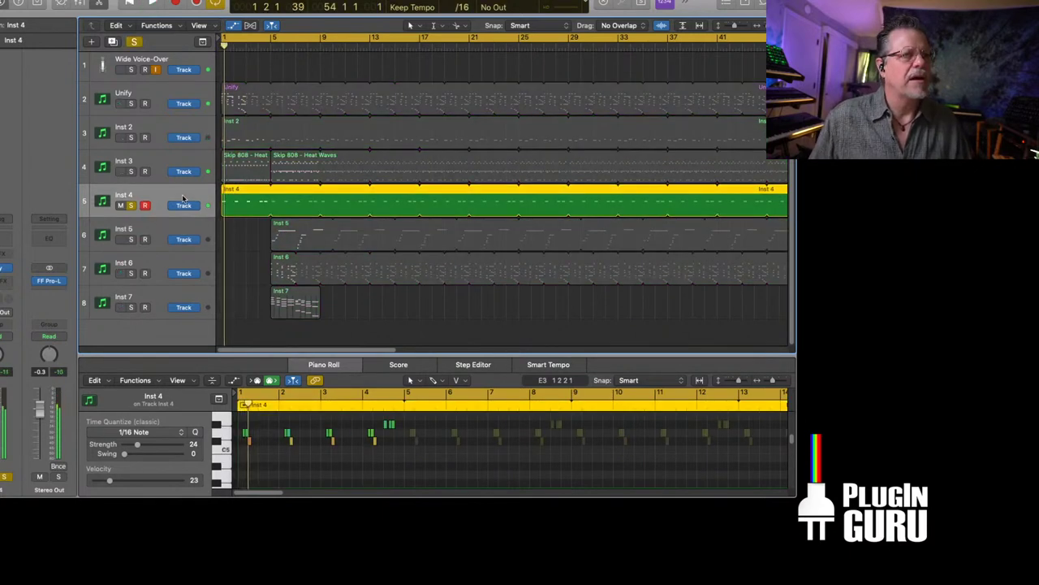
{"action": "key", "text": "s"}
{"action": "left_click", "coordinate": [254, 241]}
{"action": "left_click_drag", "start_coordinate": [240, 192], "coordinate": [582, 192]}
{"action": "key", "text": "space"}
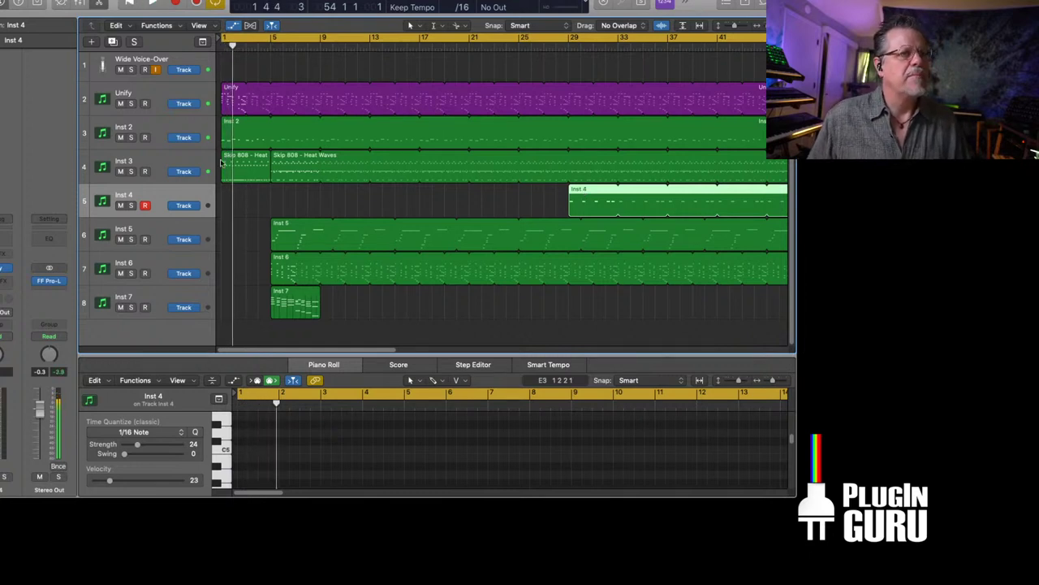
Mute the first Skip 808 – Heat Waves region on Inst 3, covering bars 1 to 4, and audition the intro.
{"action": "left_click", "coordinate": [195, 162]}
{"action": "mouse_move", "coordinate": [237, 156]}
{"action": "left_mouse_down"}
{"action": "mouse_move", "coordinate": [333, 156]}
{"action": "mouse_move", "coordinate": [235, 159]}
{"action": "left_mouse_up"}
{"action": "left_click", "coordinate": [242, 187]}
{"action": "left_click", "coordinate": [242, 155]}
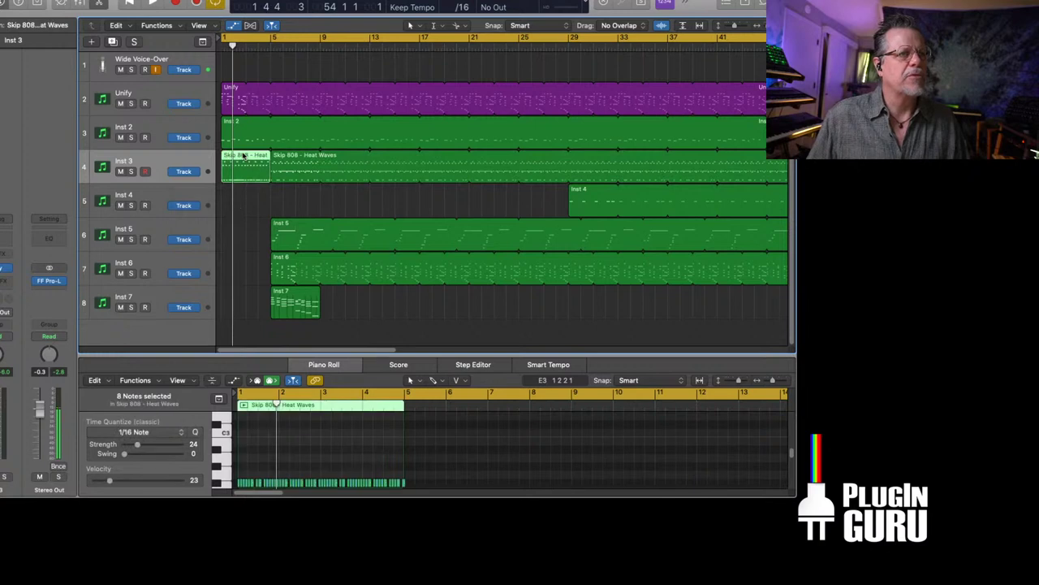
{"action": "key", "text": "ctrl+m"}
{"action": "key", "text": "space"}
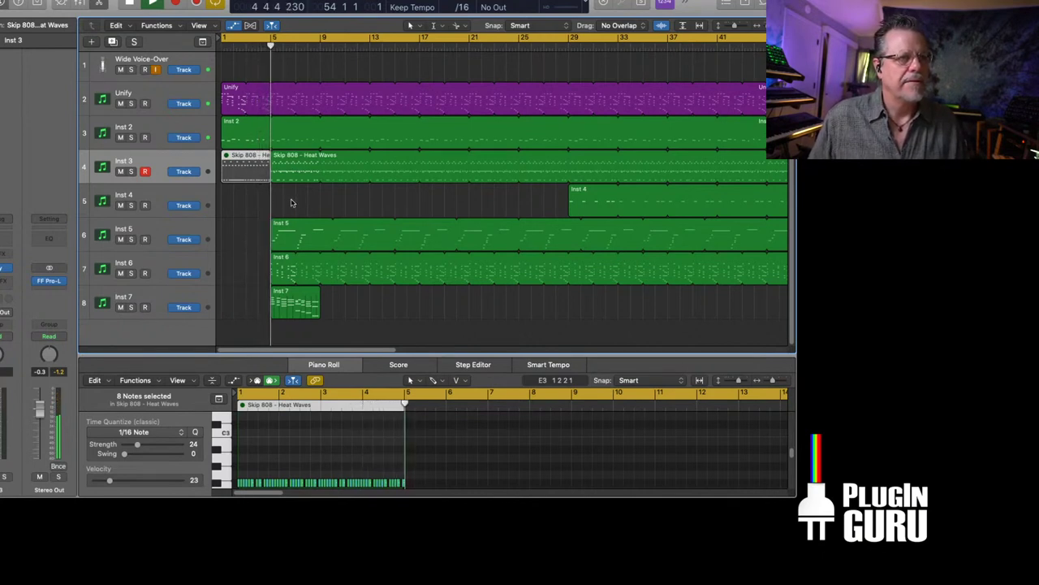
Move the four-bar Inst 7 region from bar 5 to bar 29.
{"action": "left_click", "coordinate": [353, 301]}
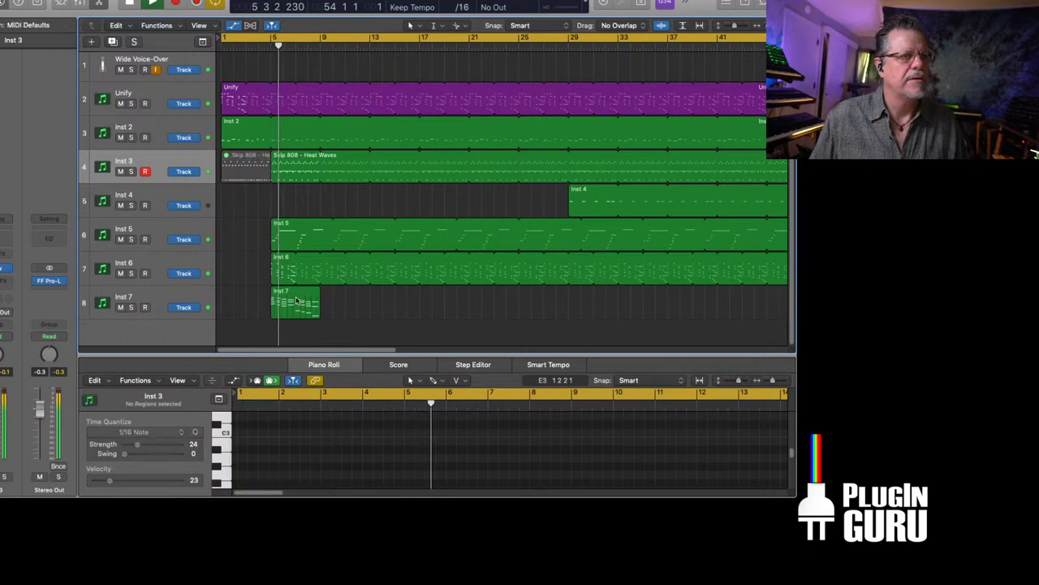
{"action": "left_click_drag", "start_coordinate": [289, 298], "coordinate": [586, 307]}
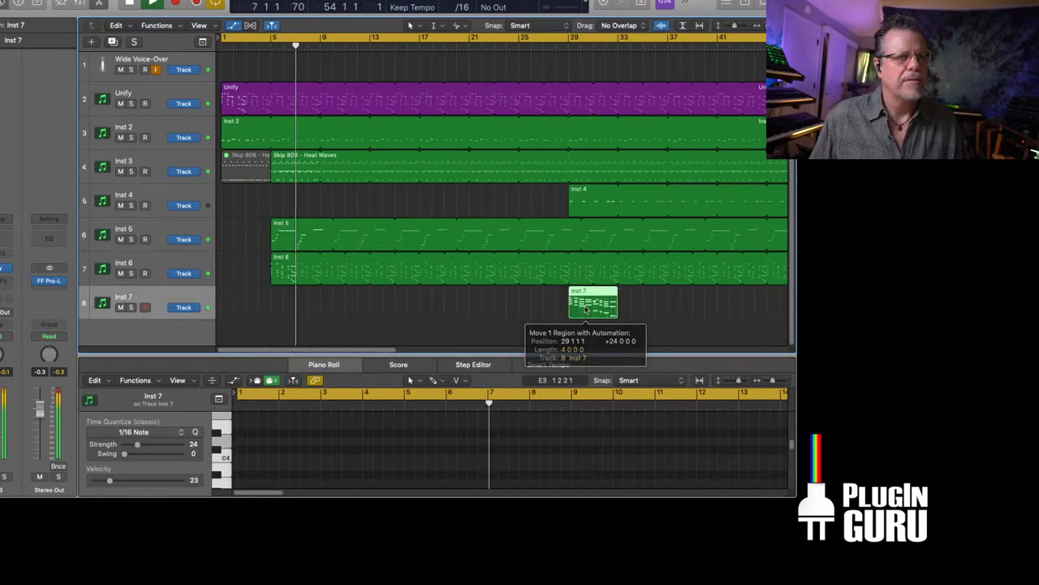
Create a new instrument track, Inst 8, below Inst 7 and load Omnisphere as its instrument.
{"action": "left_click", "coordinate": [285, 264]}
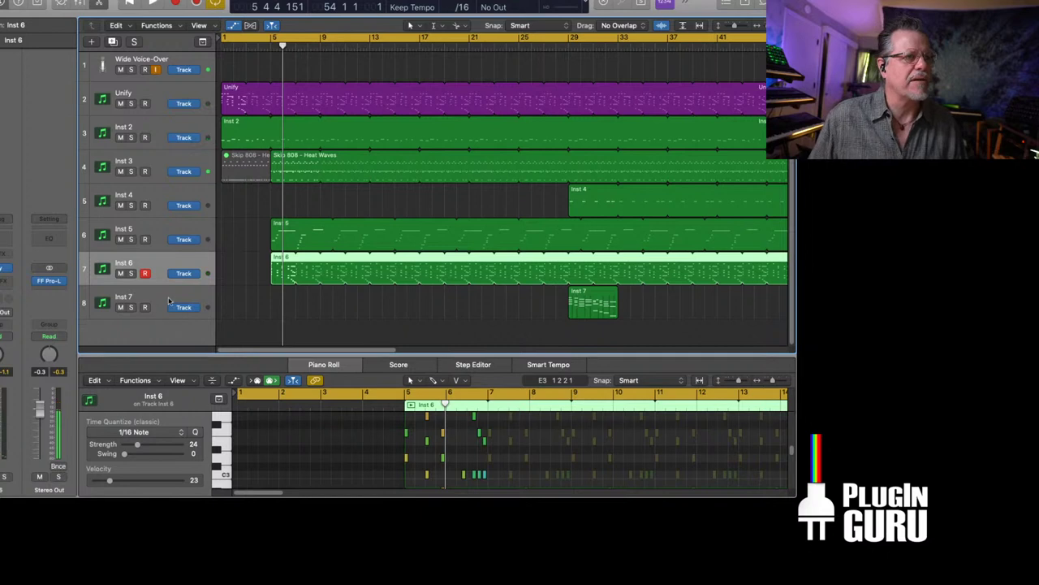
{"action": "double_click", "coordinate": [165, 332]}
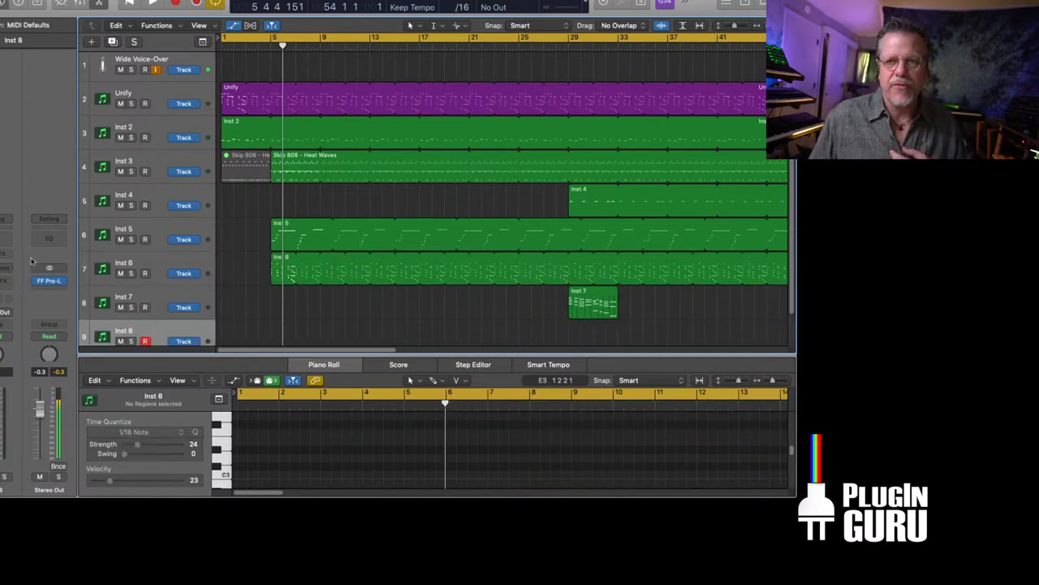
{"action": "left_click", "coordinate": [8, 269]}
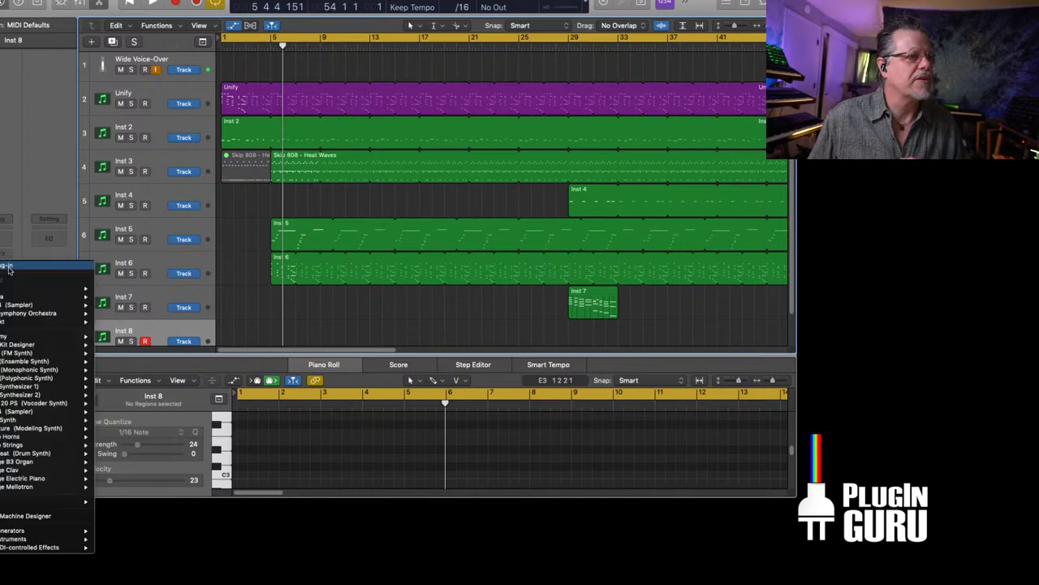
{"action": "mouse_move", "coordinate": [26, 540]}
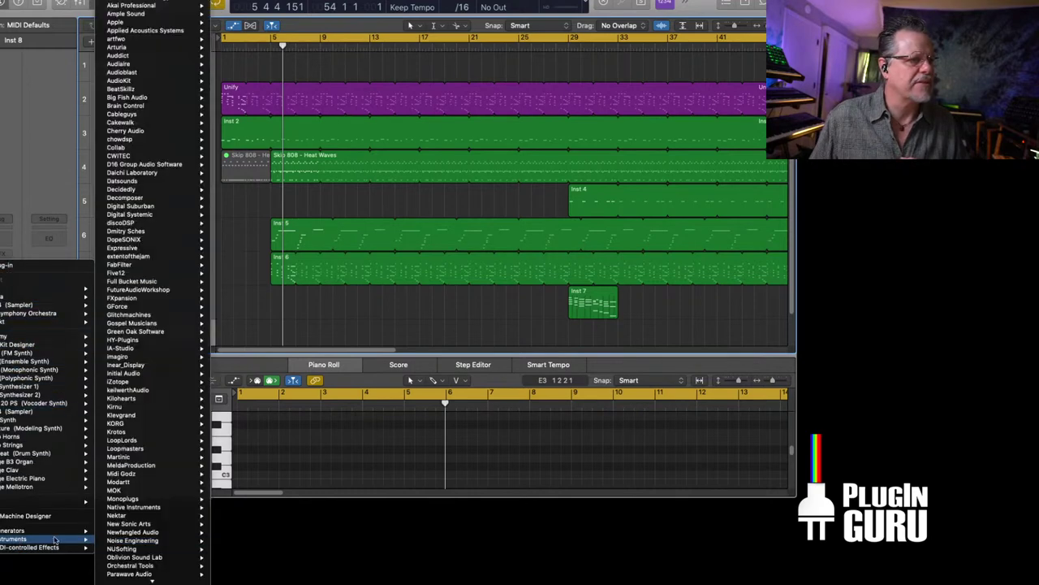
{"action": "mouse_move", "coordinate": [140, 555]}
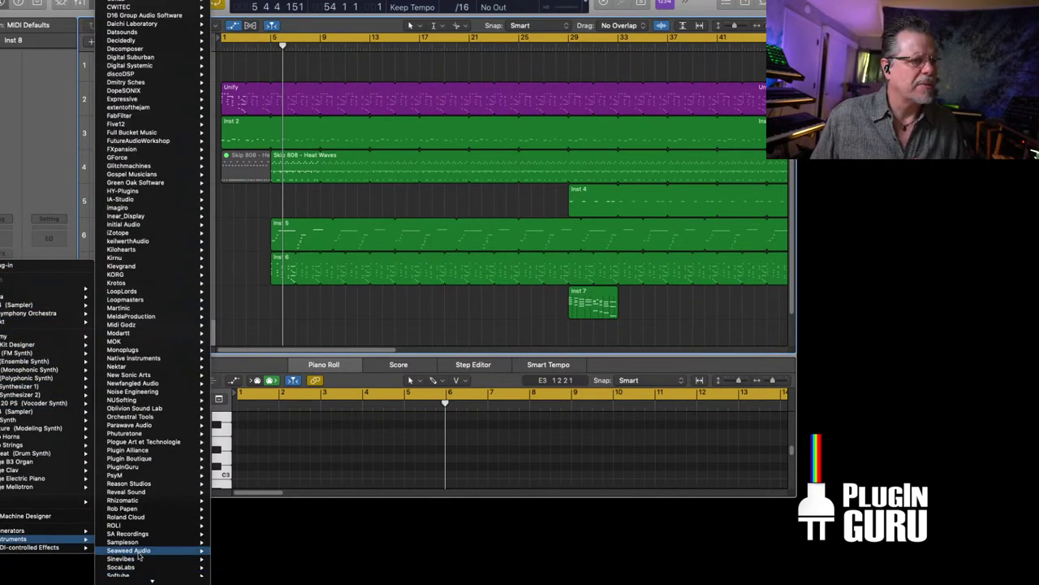
{"action": "scroll", "coordinate": [140, 556], "scroll_direction": "down", "scroll_amount": 5}
{"action": "mouse_move", "coordinate": [143, 501]}
{"action": "mouse_move", "coordinate": [241, 510]}
{"action": "left_click", "coordinate": [305, 510]}
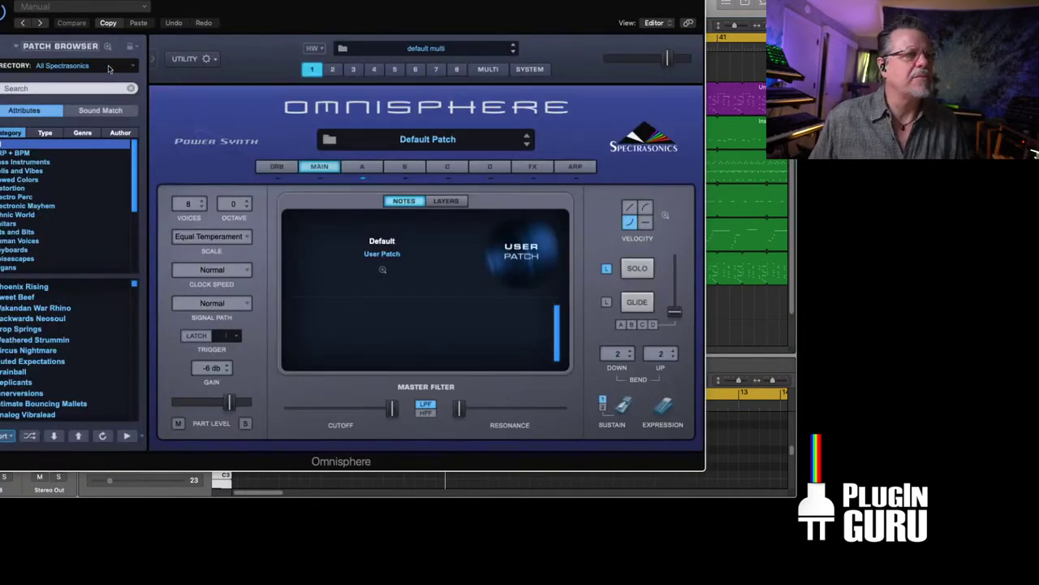
Set the Omnisphere patch directory to PluginGuru Beautifully Broken and browse to its FX patches.
{"action": "left_click", "coordinate": [63, 68]}
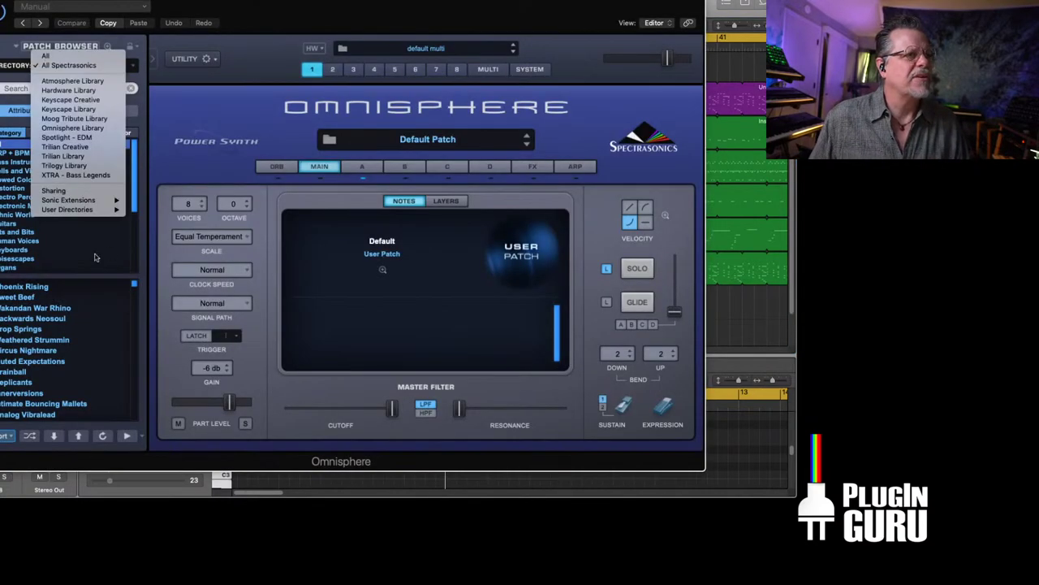
{"action": "mouse_move", "coordinate": [81, 210]}
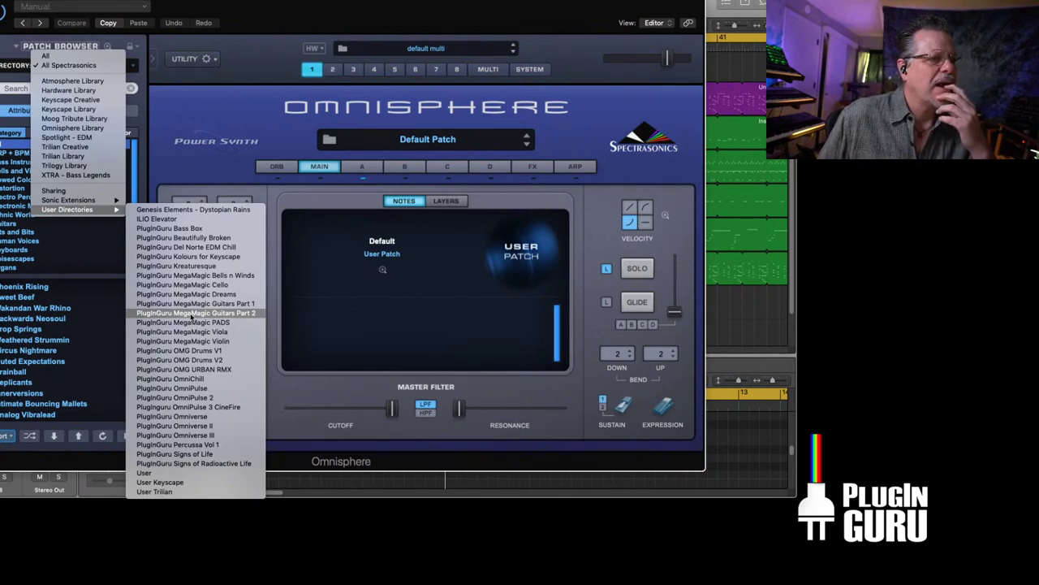
{"action": "key", "text": "Escape"}
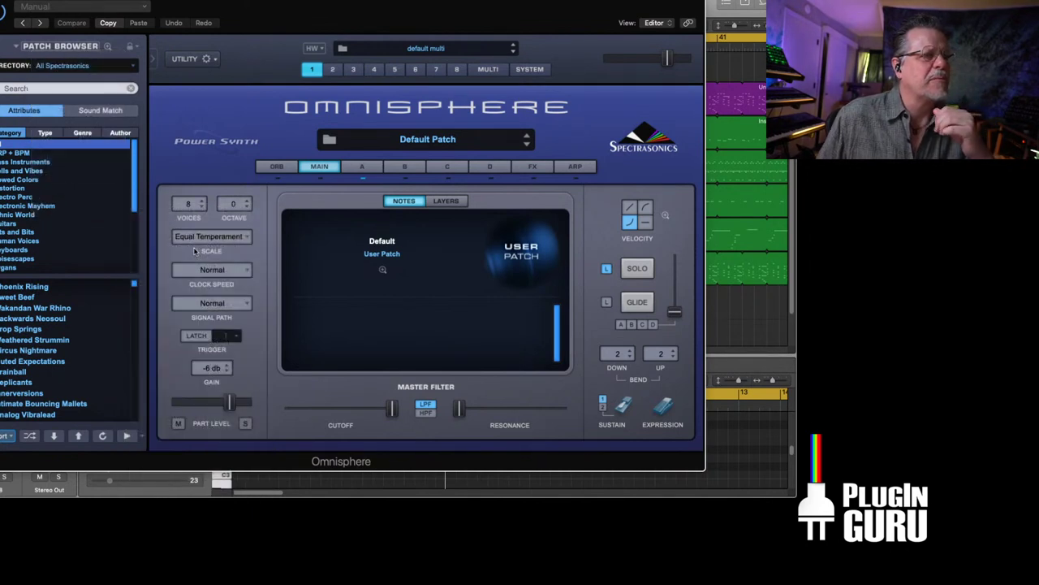
{"action": "left_click_drag", "start_coordinate": [134, 282], "coordinate": [141, 338]}
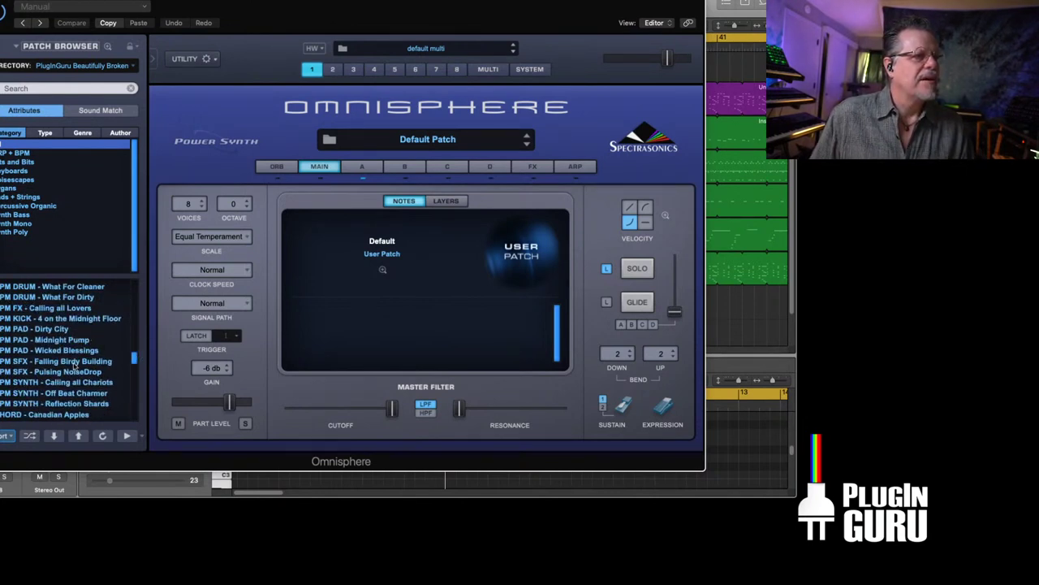
{"action": "scroll", "coordinate": [73, 366], "scroll_direction": "down", "scroll_amount": 7}
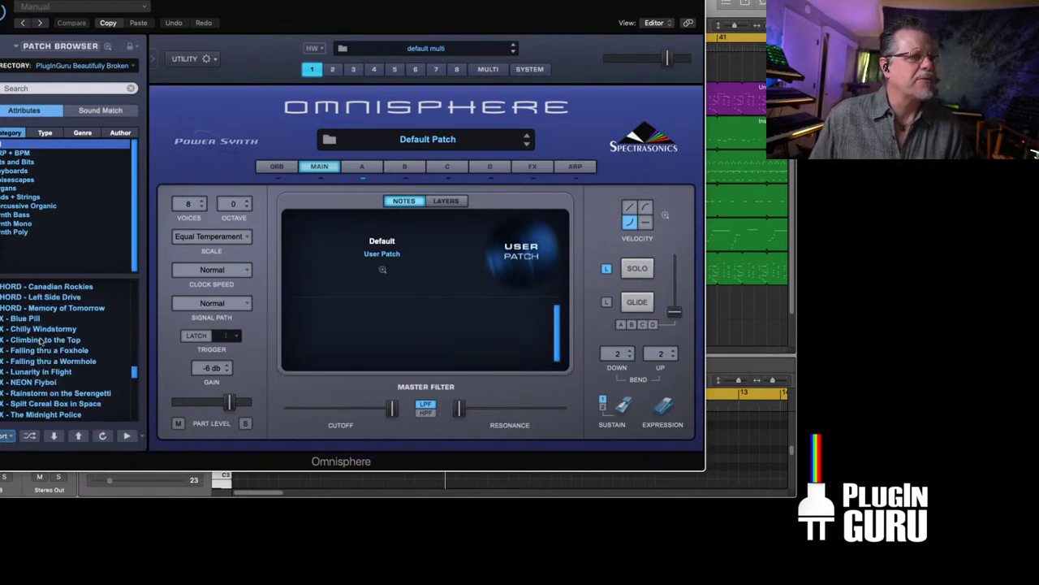
{"action": "scroll", "coordinate": [39, 367], "scroll_direction": "down", "scroll_amount": 1}
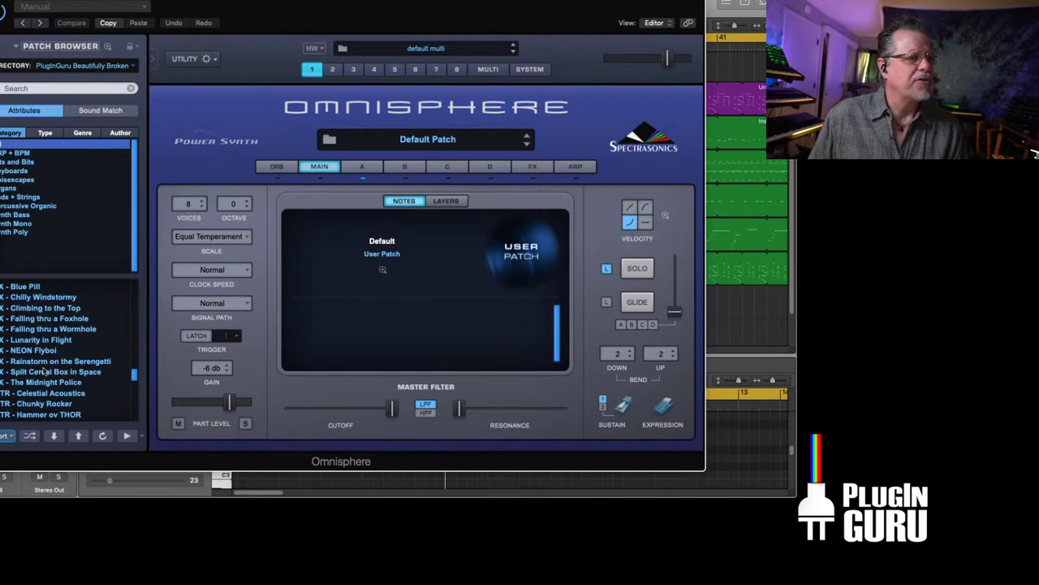
Audition the Rainstorm on the Serengetti, Falling thru a Wormhole and Falling thru a Foxhole patches, then load FX - Climbing to the Top.
{"action": "left_click", "coordinate": [50, 363]}
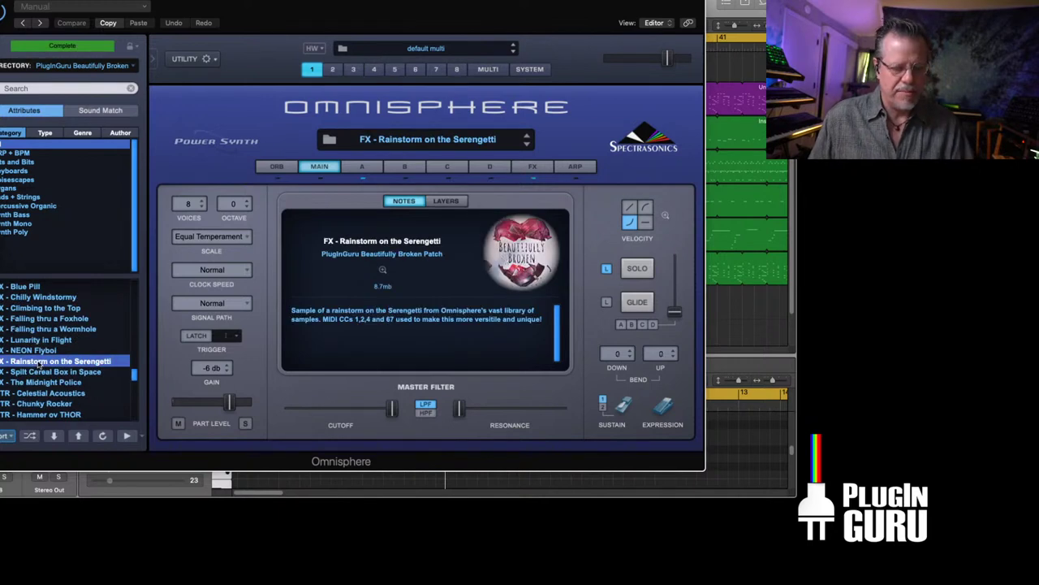
{"action": "left_click", "coordinate": [39, 328]}
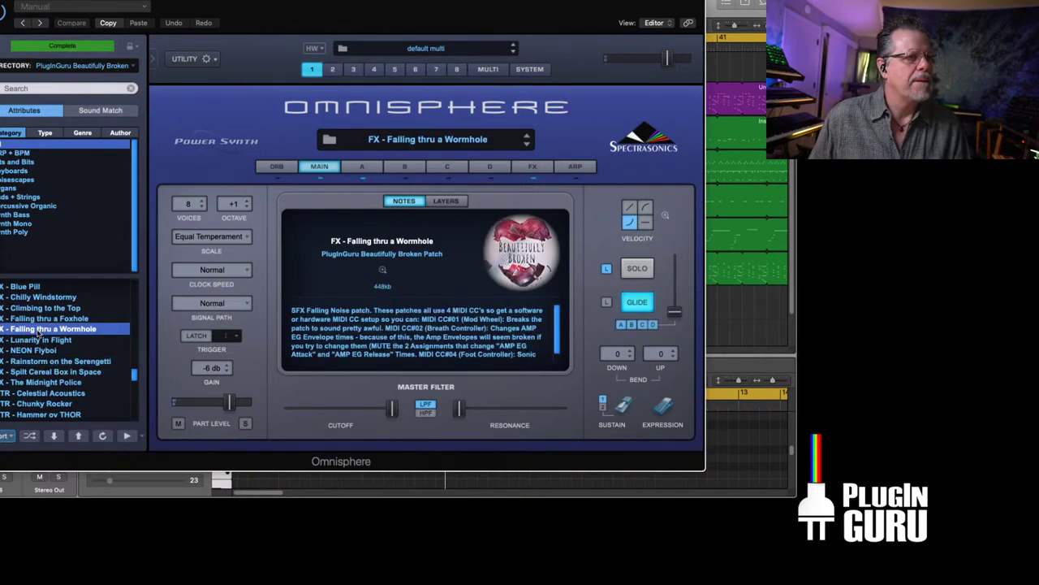
{"action": "left_click", "coordinate": [49, 320]}
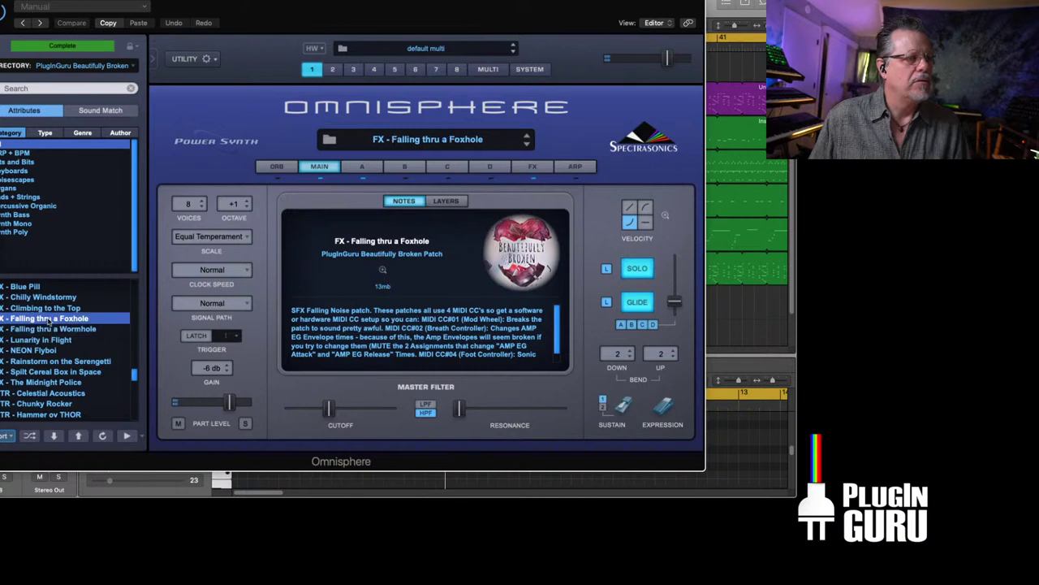
{"action": "left_click", "coordinate": [51, 309]}
{"action": "scroll", "coordinate": [52, 329], "scroll_direction": "up", "scroll_amount": 2}
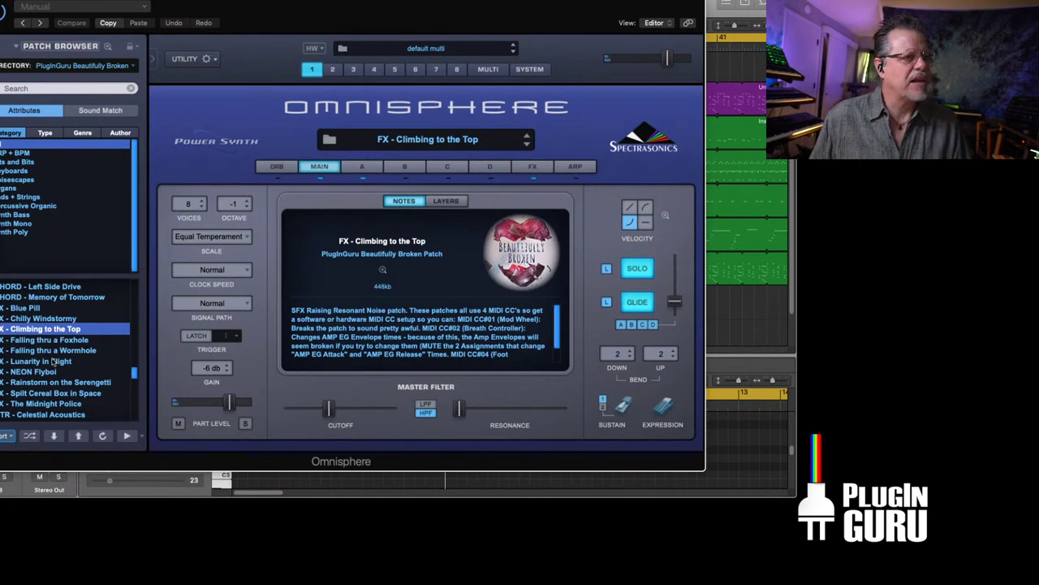
Turn on Stack Mode for the Omnisphere multi.
{"action": "left_click", "coordinate": [488, 70]}
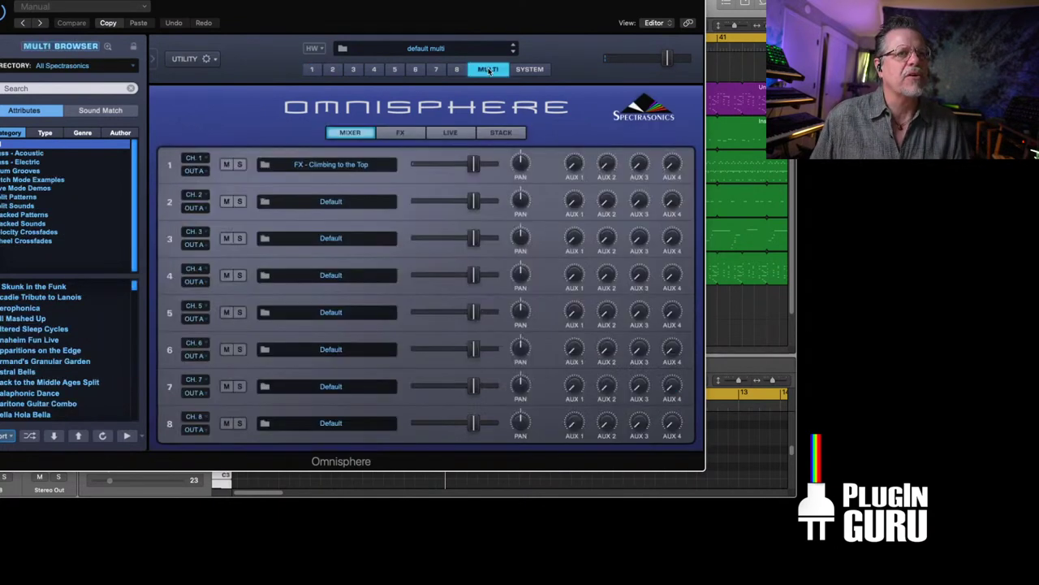
{"action": "left_click", "coordinate": [502, 133]}
{"action": "left_click", "coordinate": [372, 160]}
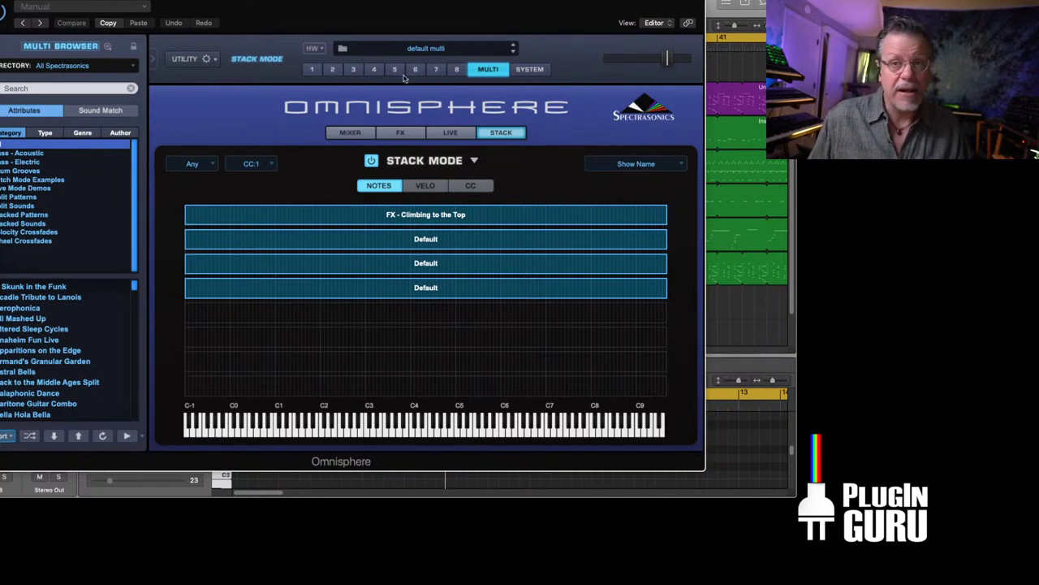
Load the BPM SFX - Falling Birdy Building patch into part 2 of the Omnisphere multi.
{"action": "left_click", "coordinate": [332, 70]}
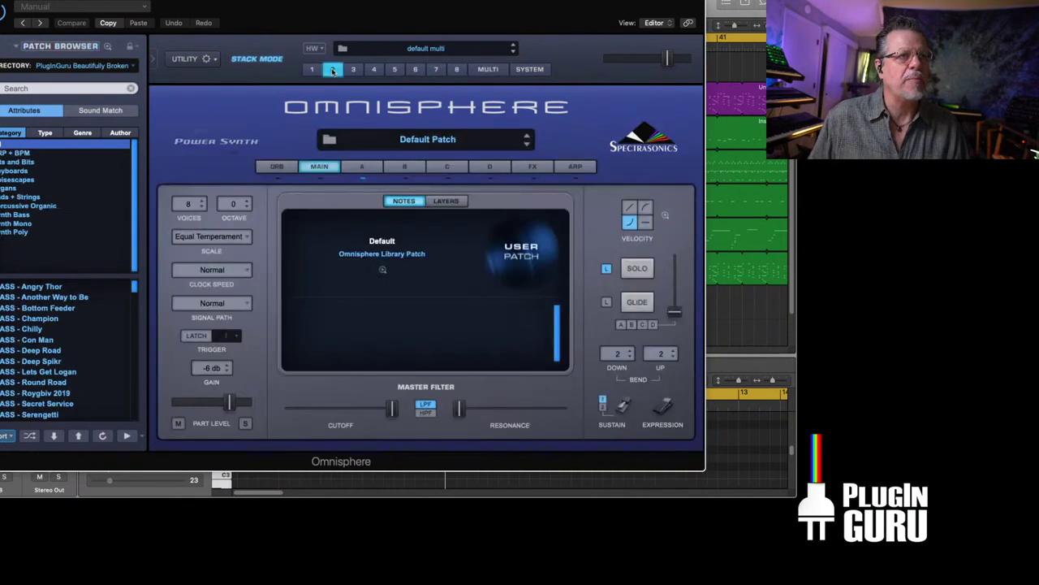
{"action": "scroll", "coordinate": [69, 349], "scroll_direction": "down", "scroll_amount": 15}
{"action": "scroll", "coordinate": [73, 371], "scroll_direction": "down", "scroll_amount": 3}
{"action": "left_click", "coordinate": [313, 70]}
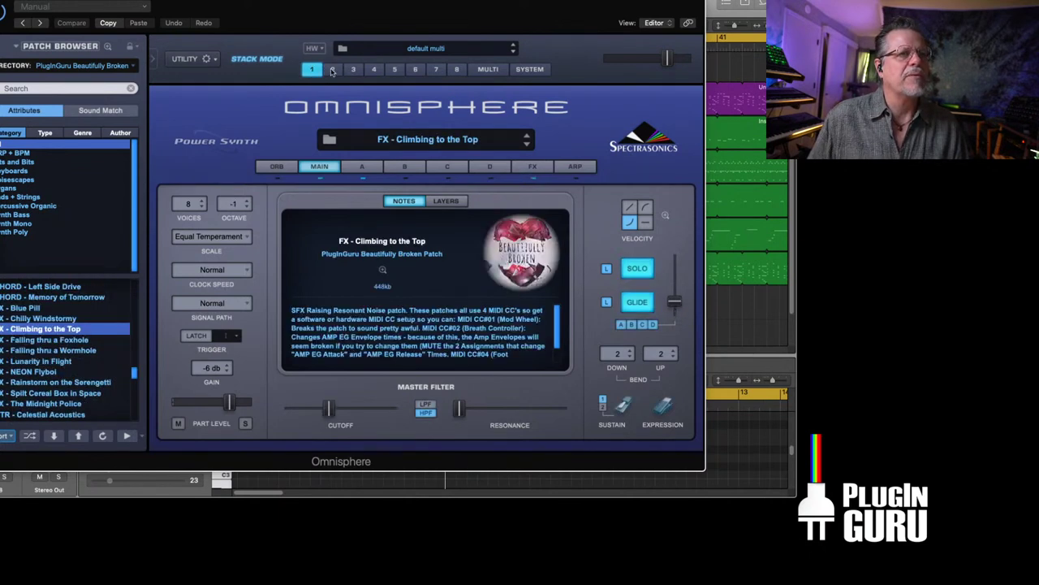
{"action": "left_click", "coordinate": [332, 70]}
{"action": "scroll", "coordinate": [87, 374], "scroll_direction": "down", "scroll_amount": 12}
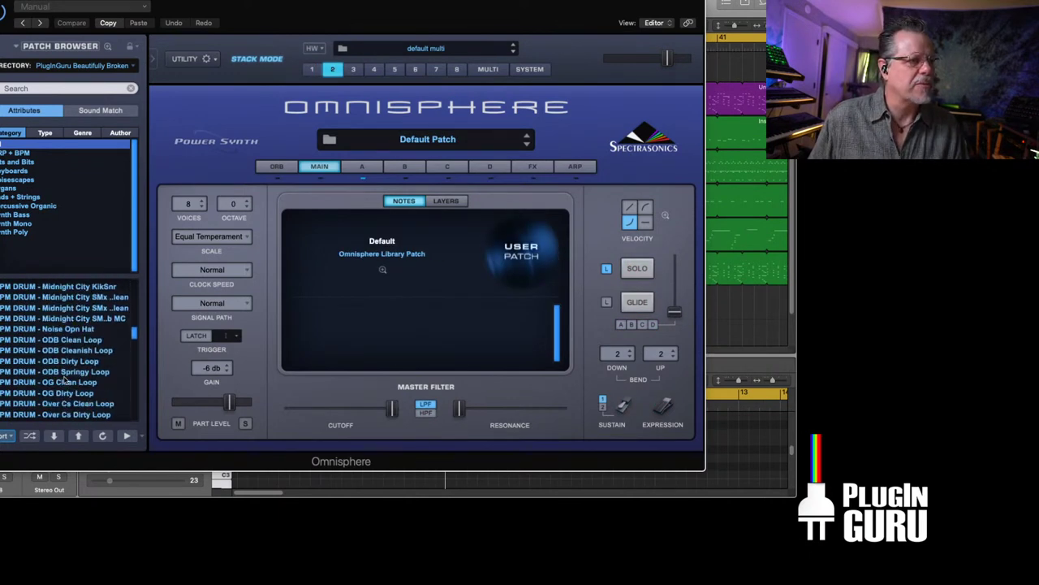
{"action": "left_click_drag", "start_coordinate": [135, 341], "coordinate": [134, 362]}
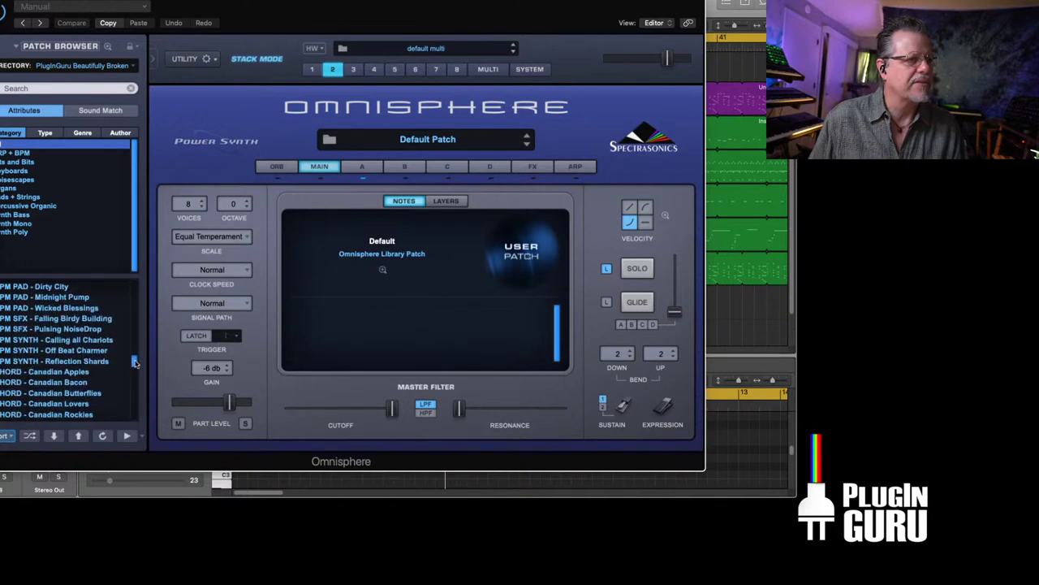
{"action": "left_click", "coordinate": [61, 318]}
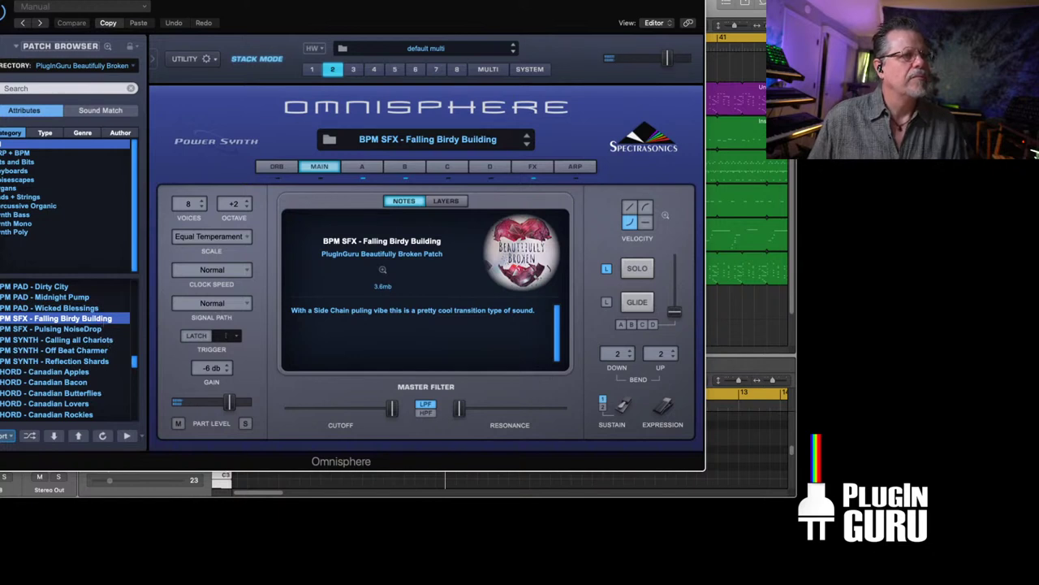
Play the song from the beginning and record a long transition effect note on Inst 8 starting around bar 4.
{"action": "key", "text": "super+w"}
{"action": "key", "text": "Return"}
{"action": "key", "text": "space"}
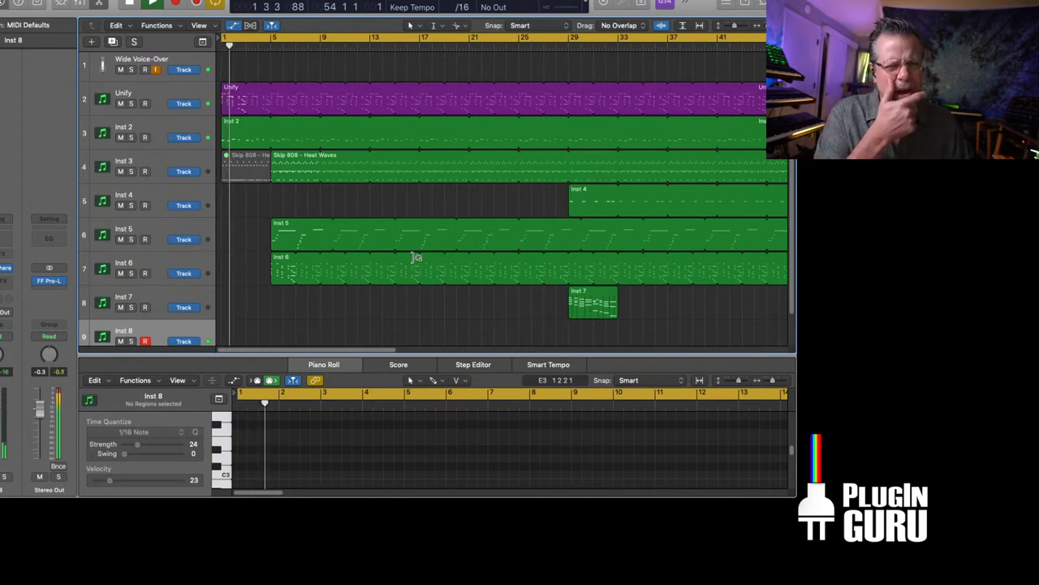
{"action": "key", "text": "r"}
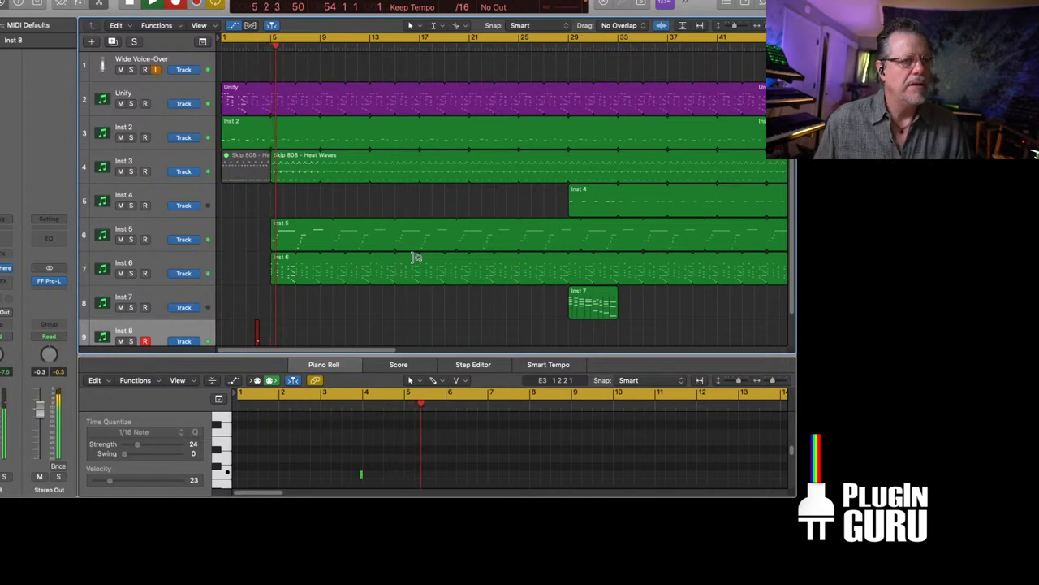
Move the looped Inst 5 region from bar 5 to bar 15 and stop recording.
{"action": "scroll", "coordinate": [408, 273], "scroll_direction": "down", "scroll_amount": 1}
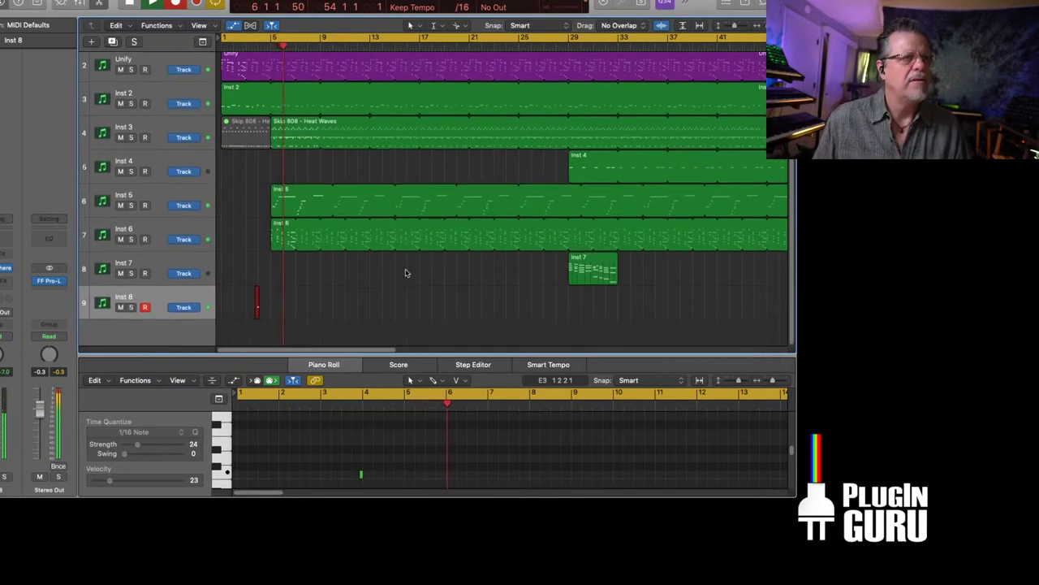
{"action": "left_click_drag", "start_coordinate": [294, 214], "coordinate": [406, 194]}
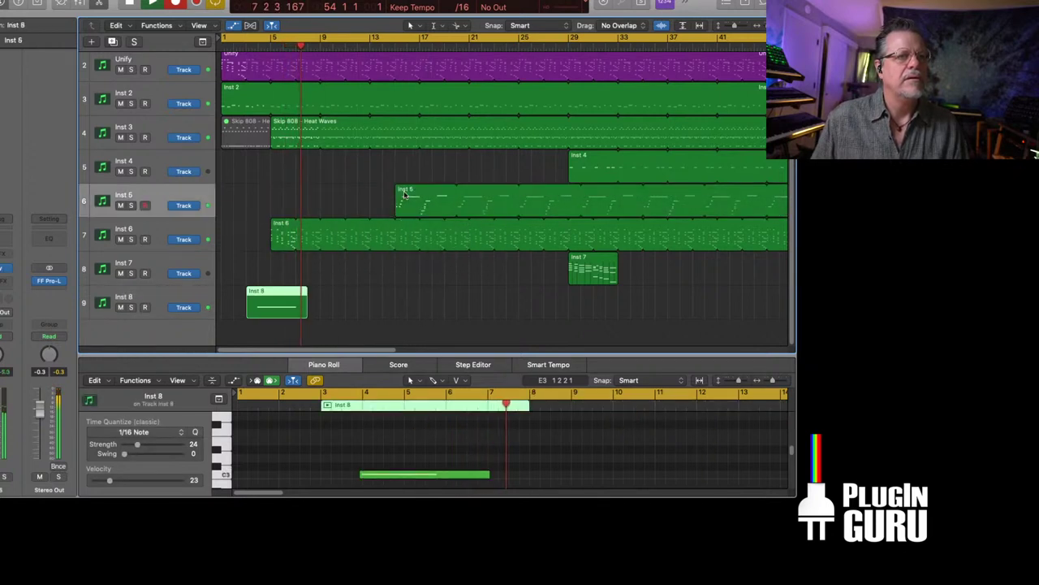
{"action": "key", "text": "space"}
Insert a Studio EQ in the first master effect slot of Inst 8's Omnisphere multi and set Band 1 to HPF mode.
{"action": "left_click", "coordinate": [172, 297]}
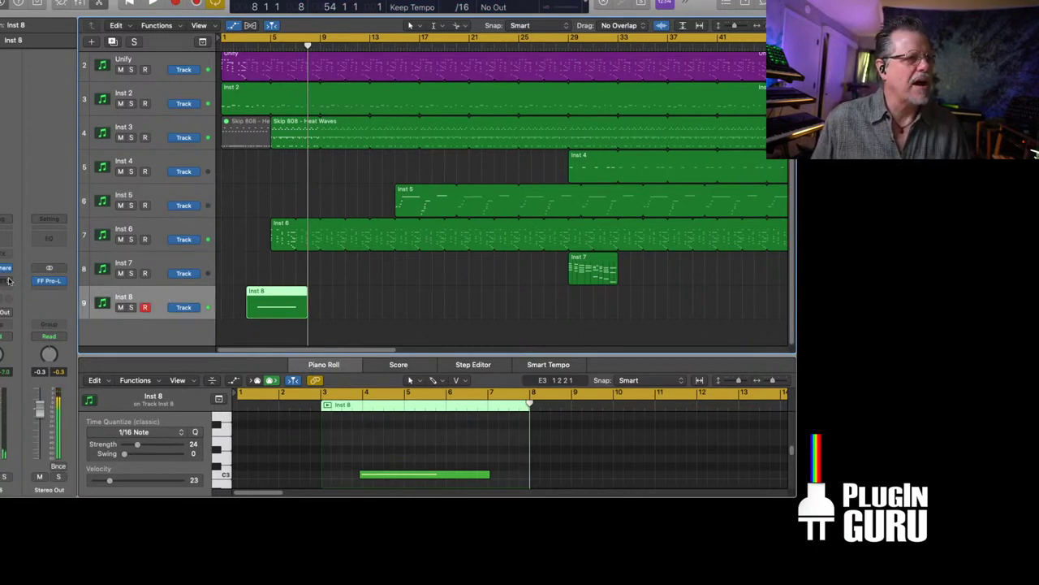
{"action": "key", "text": "v"}
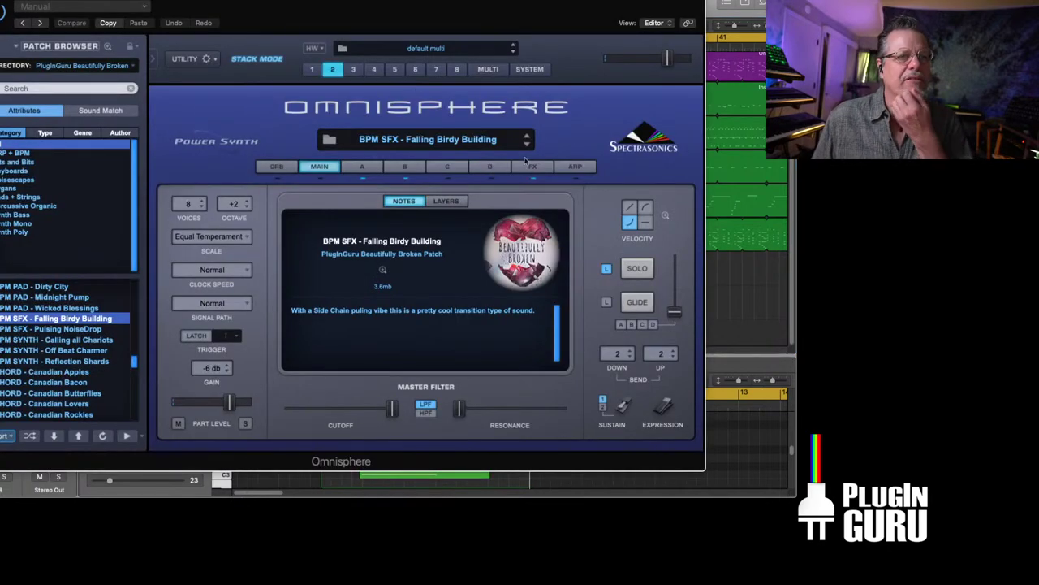
{"action": "left_click", "coordinate": [488, 70]}
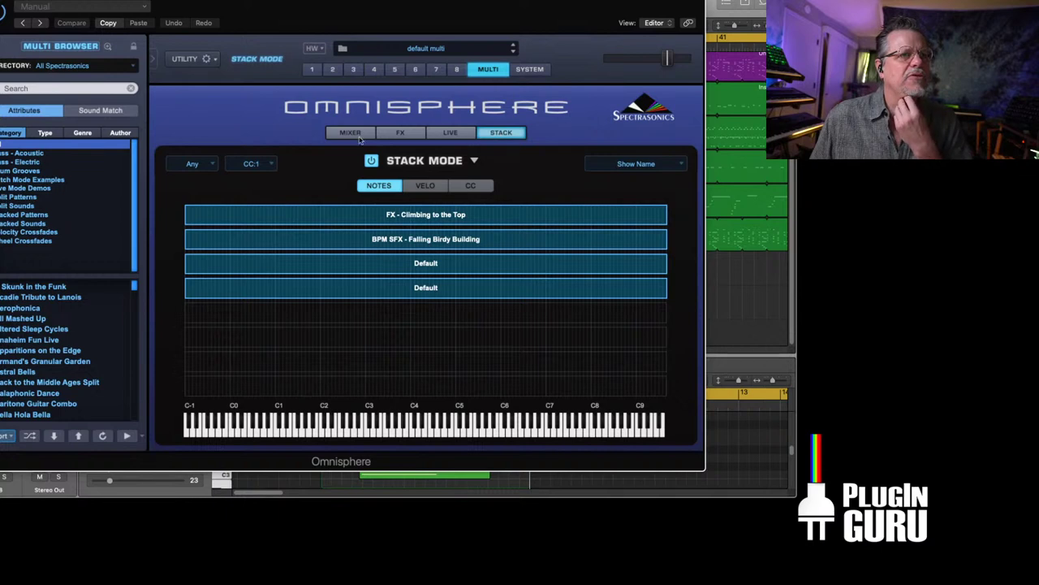
{"action": "left_click", "coordinate": [401, 134]}
{"action": "left_click", "coordinate": [516, 192]}
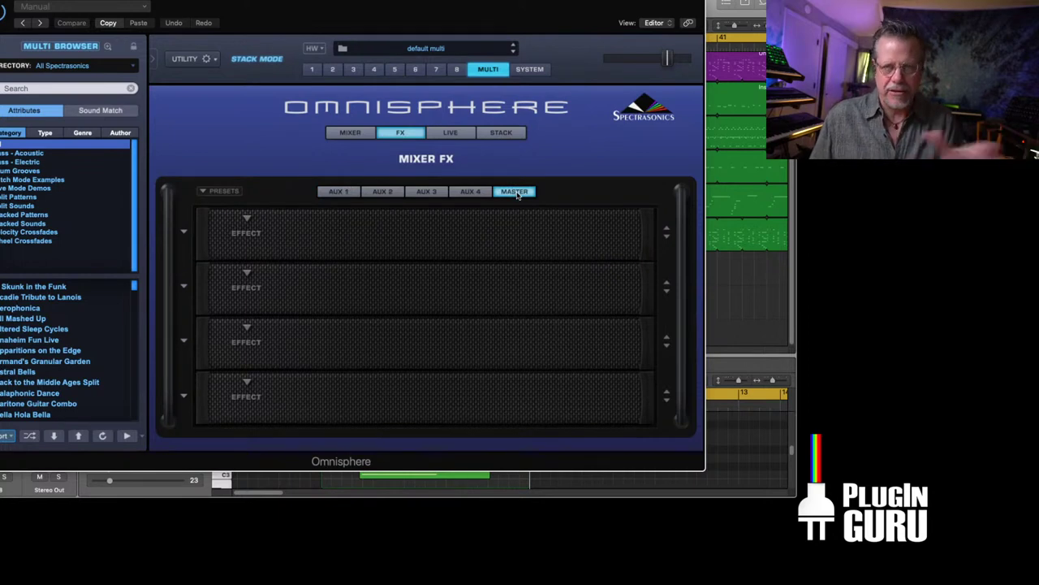
{"action": "left_click", "coordinate": [247, 218]}
{"action": "mouse_move", "coordinate": [258, 250]}
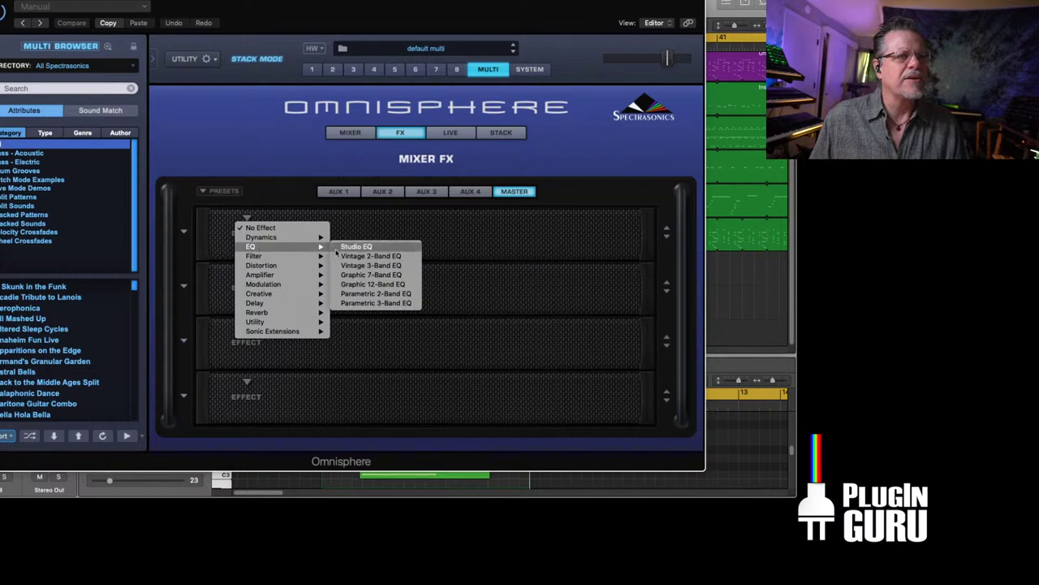
{"action": "left_click", "coordinate": [369, 248]}
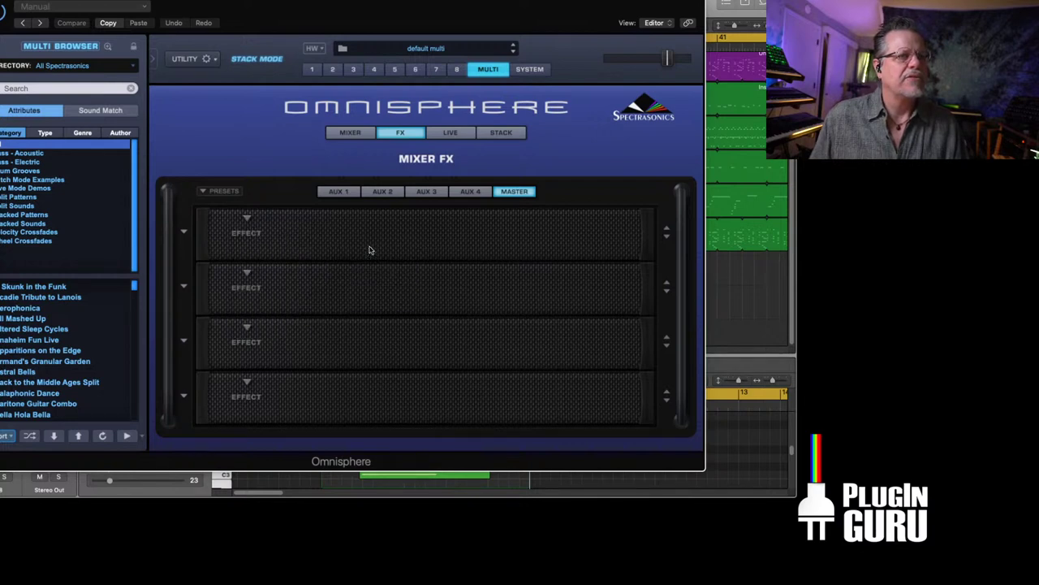
{"action": "left_click", "coordinate": [438, 234]}
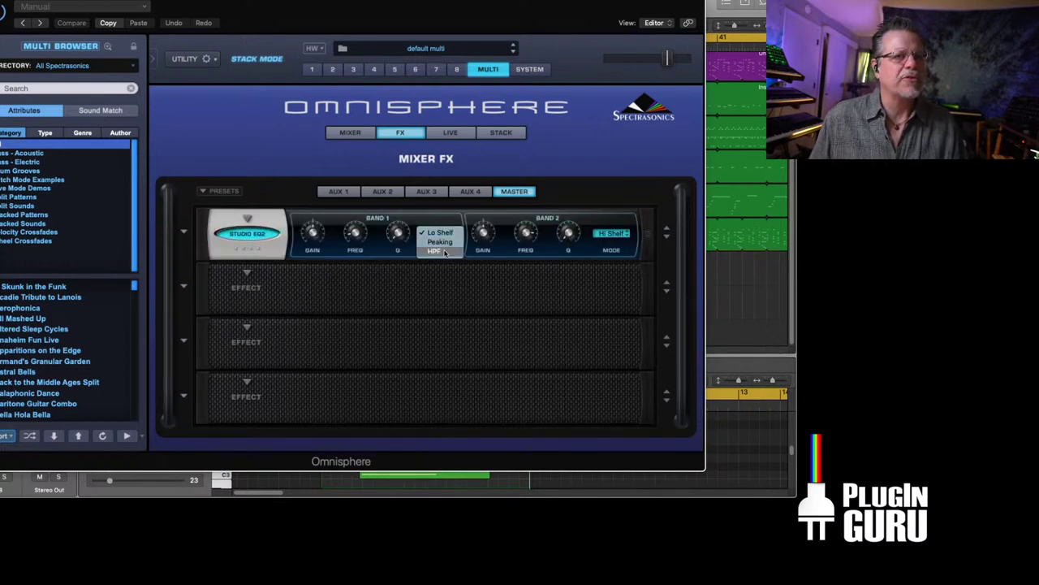
{"action": "left_click", "coordinate": [434, 251]}
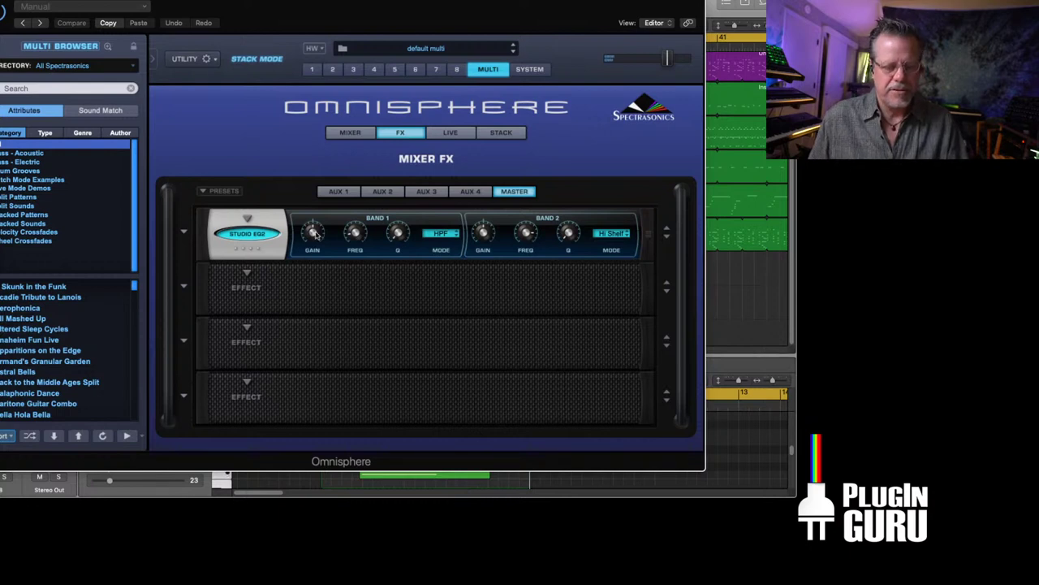
Adjust the Studio EQ's Band 1 frequency and toggle the effect off and on to compare the sound.
{"action": "mouse_move", "coordinate": [320, 228]}
{"action": "left_click_drag", "start_coordinate": [354, 234], "coordinate": [357, 207]}
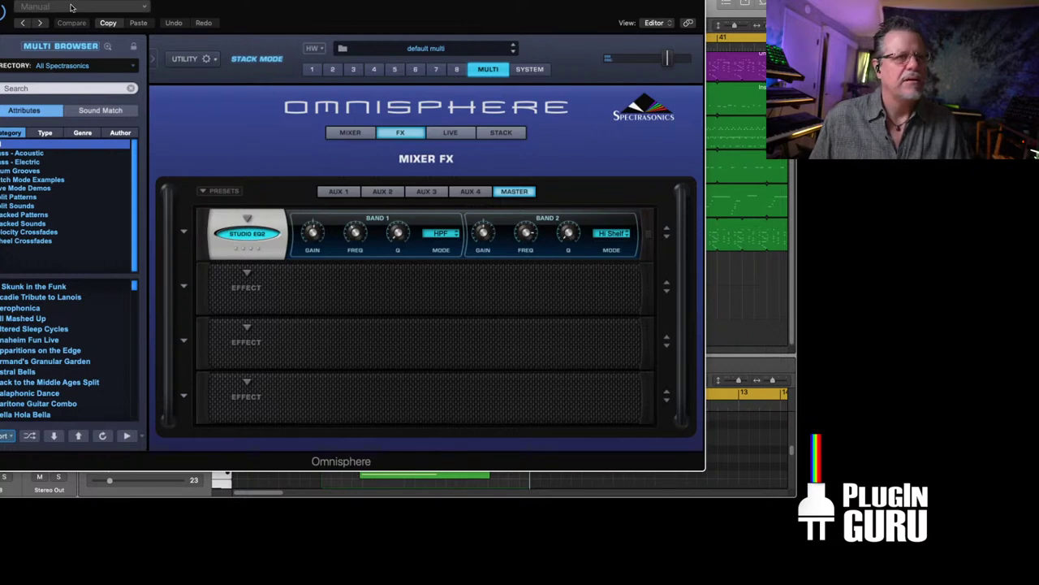
{"action": "left_click", "coordinate": [248, 234]}
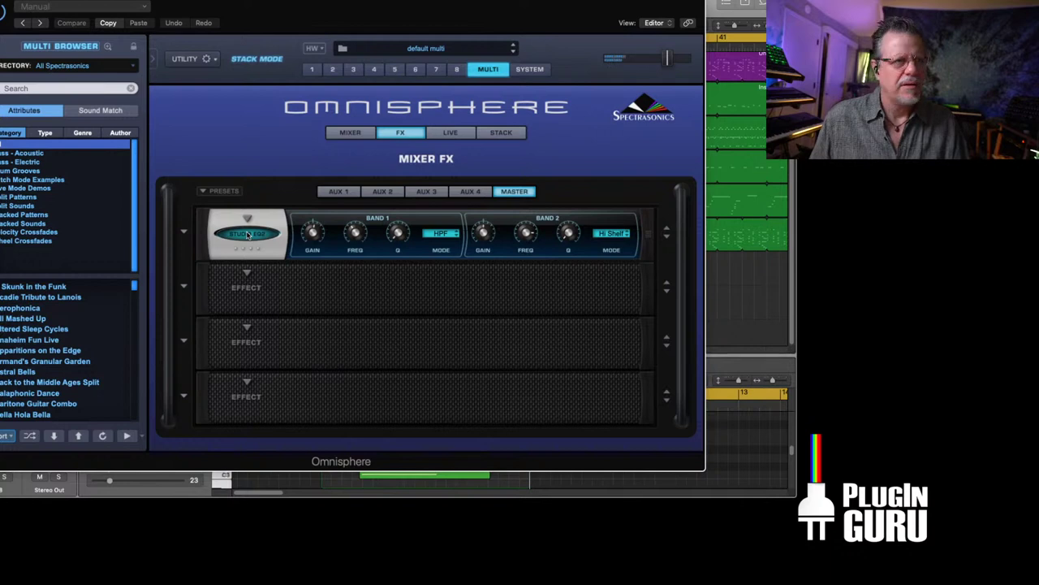
{"action": "left_click", "coordinate": [248, 234]}
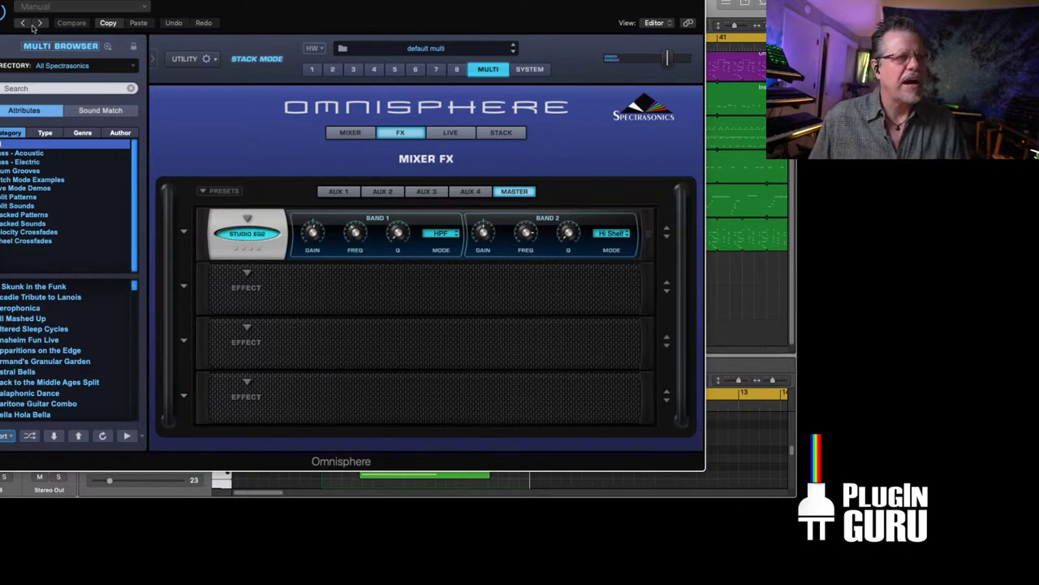
Switch off the BPM Delay X3 in the common effects of Omnisphere part 2 and close the plug-in window.
{"action": "left_click", "coordinate": [332, 70]}
{"action": "left_click", "coordinate": [530, 168]}
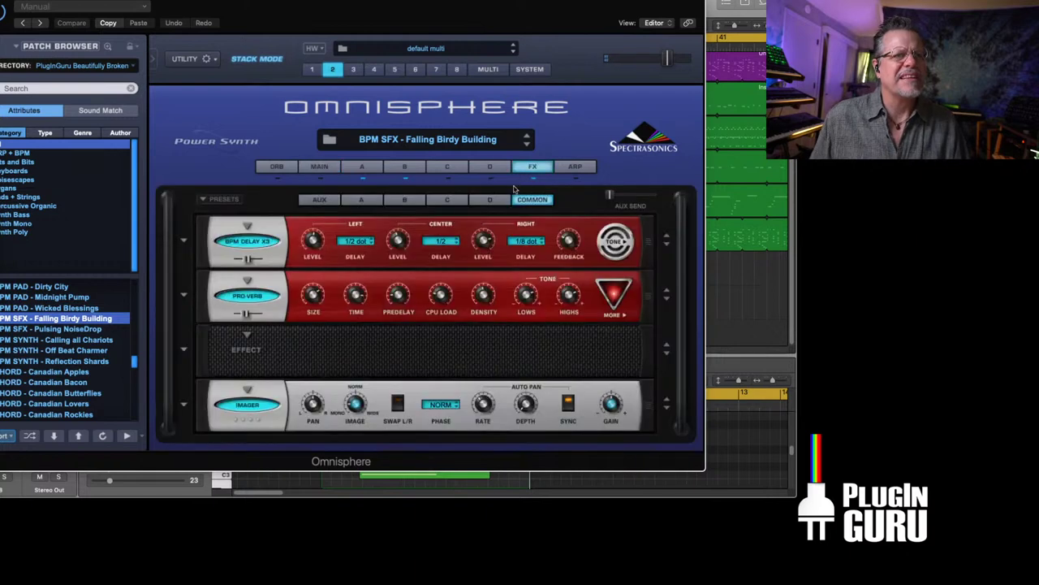
{"action": "left_click", "coordinate": [249, 242]}
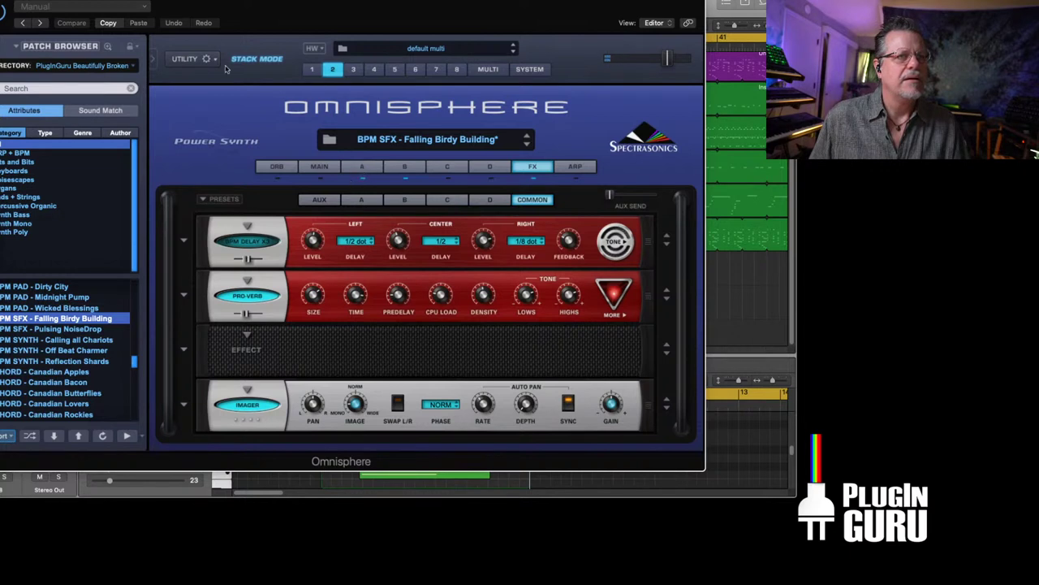
{"action": "key", "text": "super+w"}
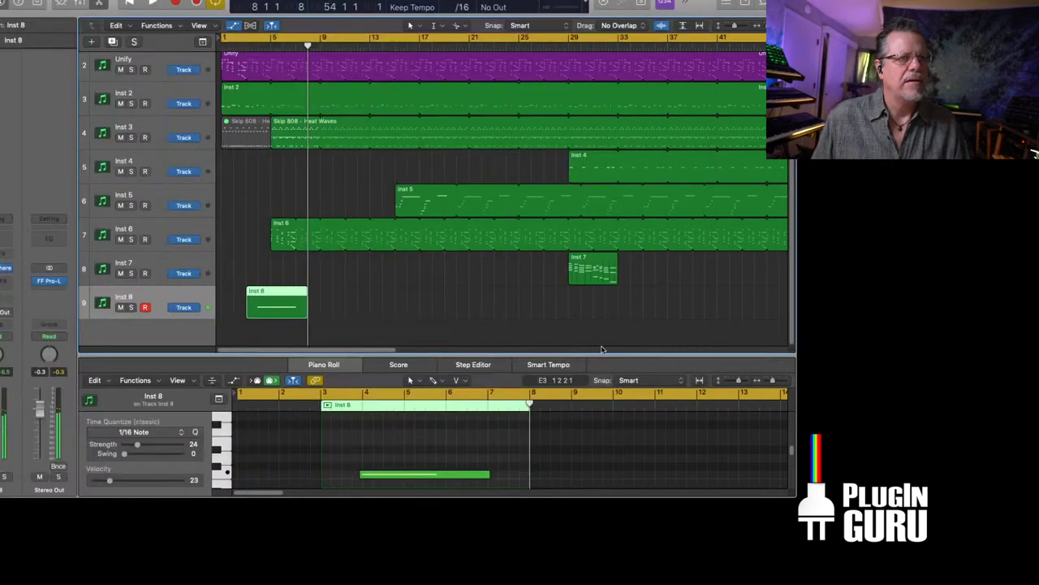
Play the song from the beginning and move the looped Inst 5 region to bar 9.
{"action": "key", "text": "Return"}
{"action": "key", "text": "space"}
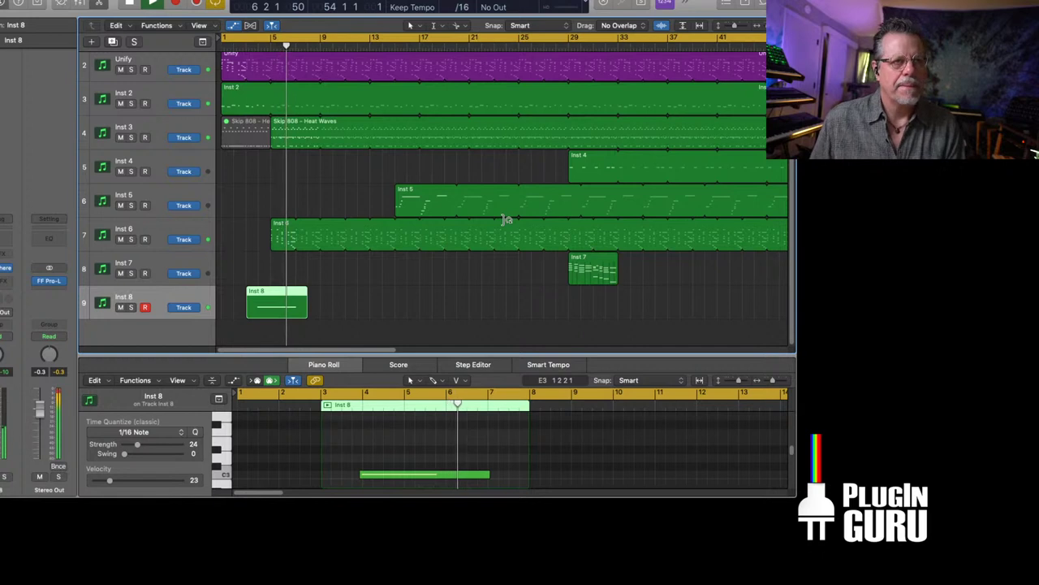
{"action": "left_click", "coordinate": [409, 190]}
{"action": "left_click_drag", "start_coordinate": [408, 190], "coordinate": [333, 194]}
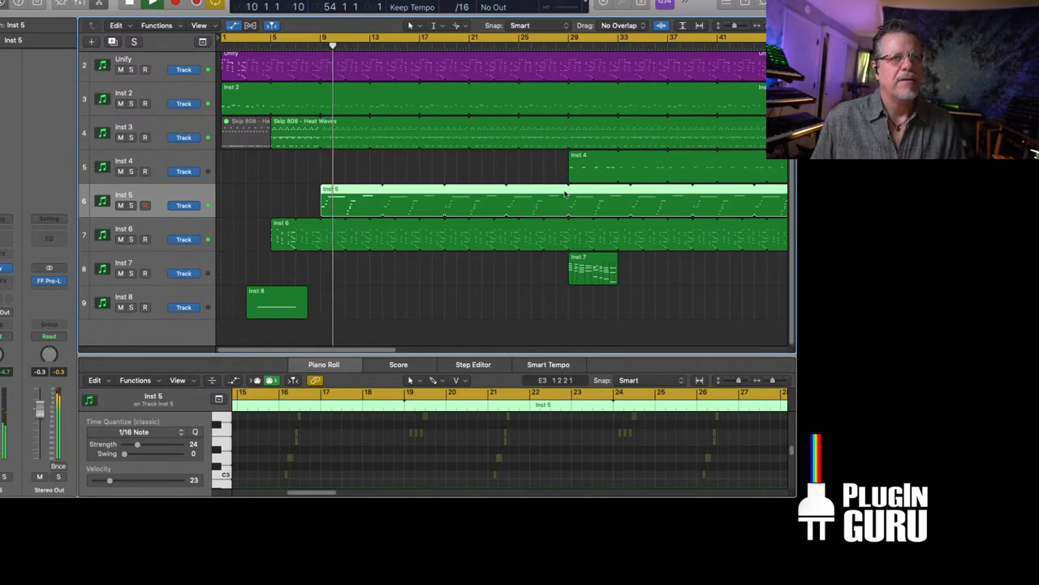
Loop the Inst 7 region and move both the Inst 4 and Inst 7 regions to bar 17.
{"action": "left_click_drag", "start_coordinate": [590, 259], "coordinate": [468, 266]}
{"action": "left_click_drag", "start_coordinate": [590, 162], "coordinate": [467, 171]}
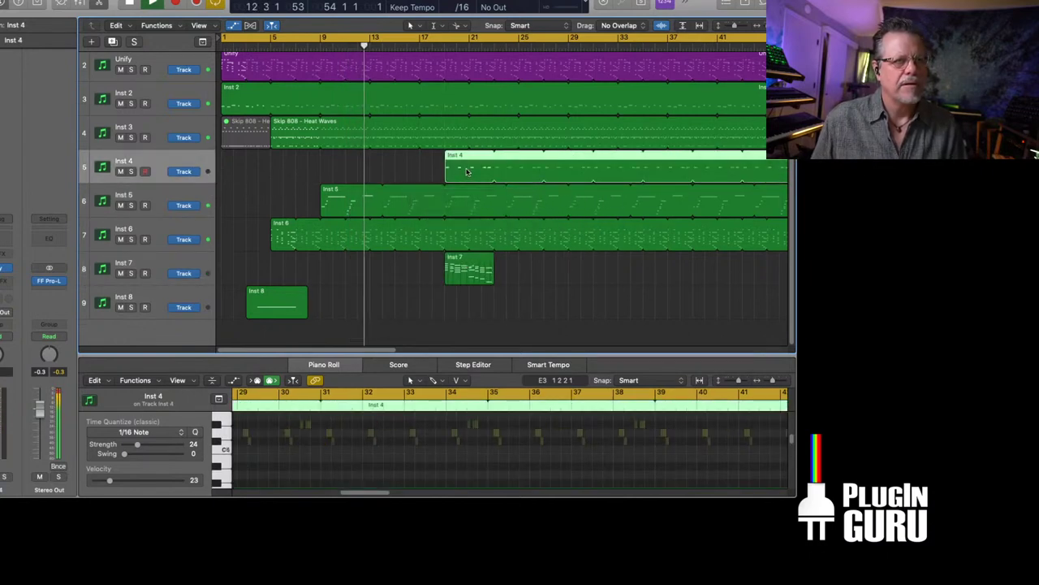
{"action": "left_click", "coordinate": [452, 265]}
{"action": "mouse_move", "coordinate": [452, 265]}
{"action": "left_mouse_down"}
{"action": "mouse_move", "coordinate": [381, 266]}
{"action": "mouse_move", "coordinate": [458, 266]}
{"action": "left_mouse_up"}
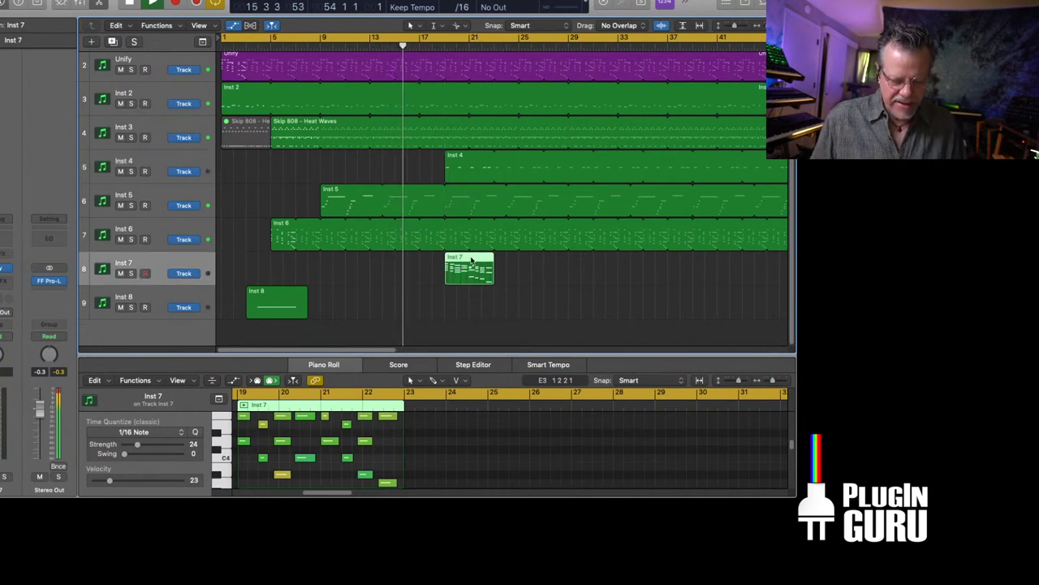
{"action": "key", "text": "l"}
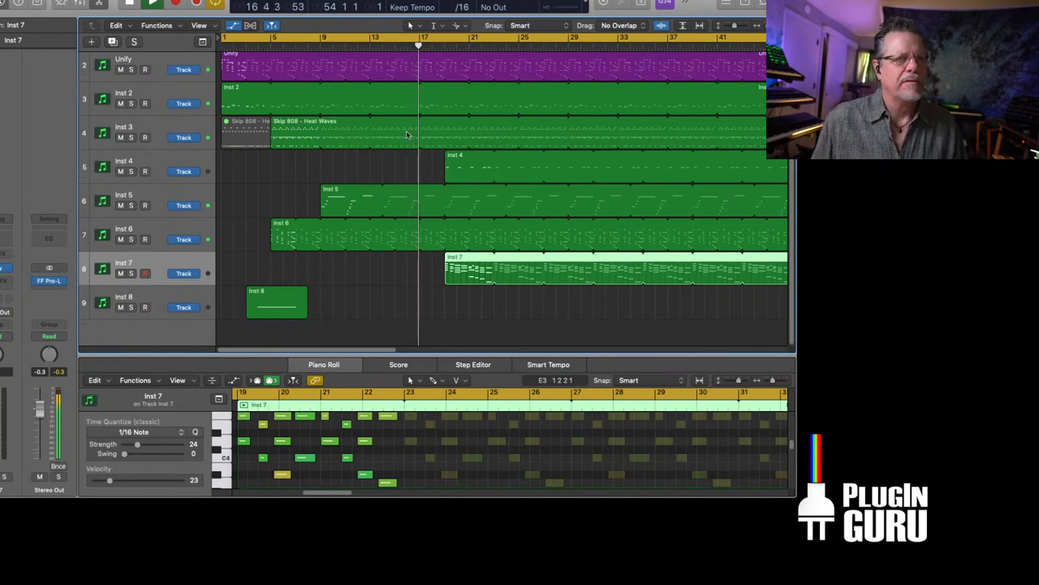
{"action": "left_click_drag", "start_coordinate": [460, 162], "coordinate": [433, 163]}
{"action": "left_click_drag", "start_coordinate": [468, 263], "coordinate": [443, 263]}
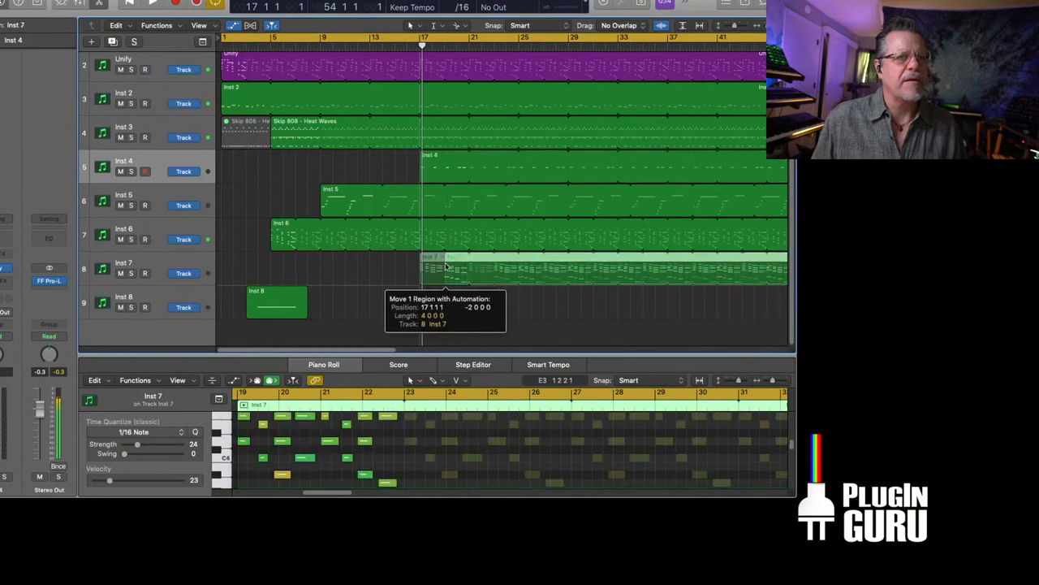
Copy the Skip 808 - Heat Waves region on Inst 3 to bars 13 and 17 and enlarge the Piano Roll.
{"action": "left_click", "coordinate": [285, 127]}
{"action": "left_click_drag", "start_coordinate": [286, 127], "coordinate": [438, 130]}
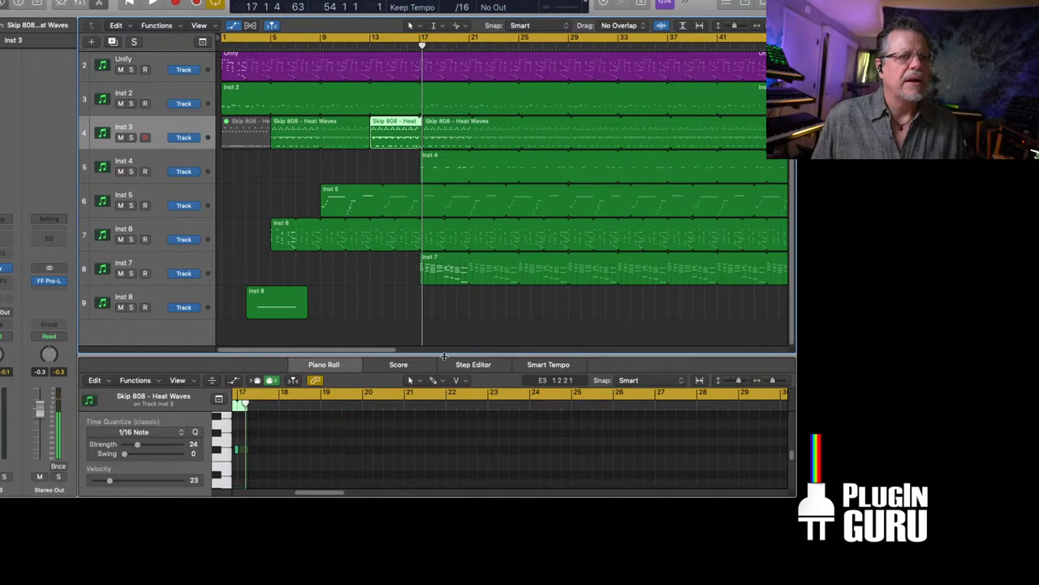
{"action": "left_click_drag", "start_coordinate": [447, 356], "coordinate": [408, 132]}
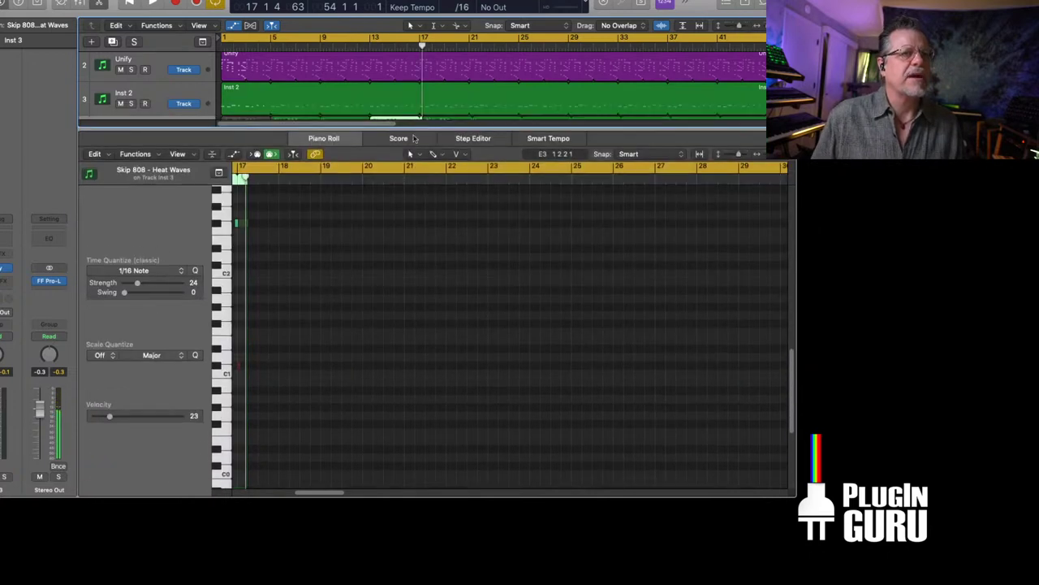
In the bar 13 drum region, delete the kick notes after the one at bar 15 and the first three E2 notes from bar 15.
{"action": "left_click", "coordinate": [396, 46]}
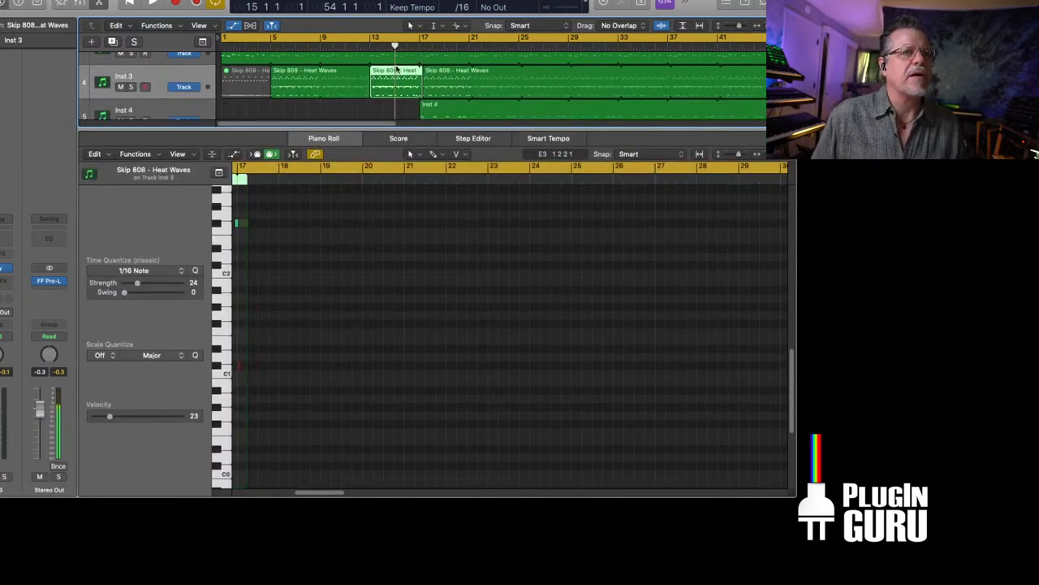
{"action": "left_click", "coordinate": [412, 82]}
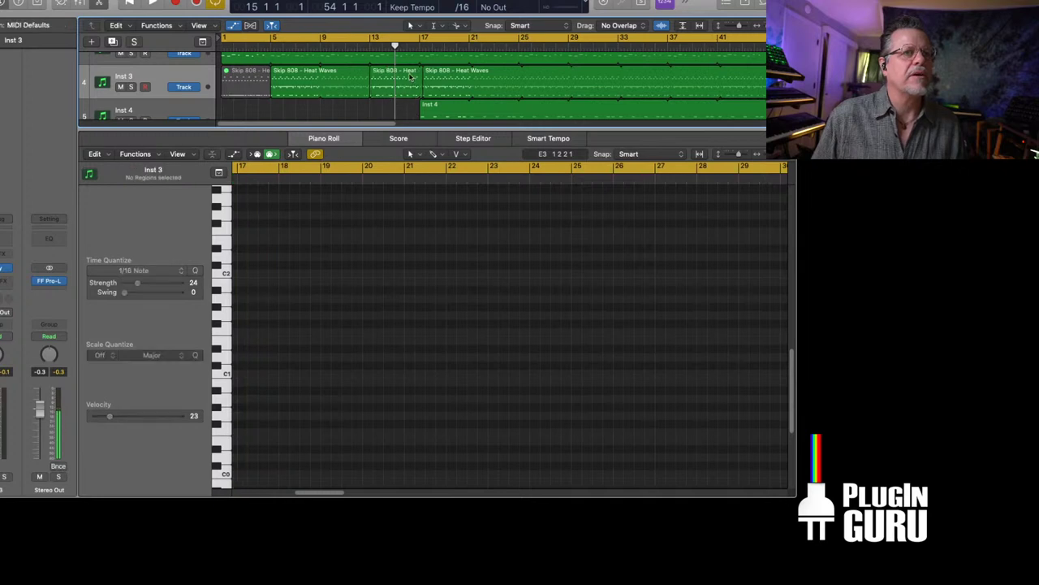
{"action": "left_click_drag", "start_coordinate": [363, 361], "coordinate": [255, 379]}
{"action": "scroll", "coordinate": [294, 338], "scroll_direction": "up", "scroll_amount": 4}
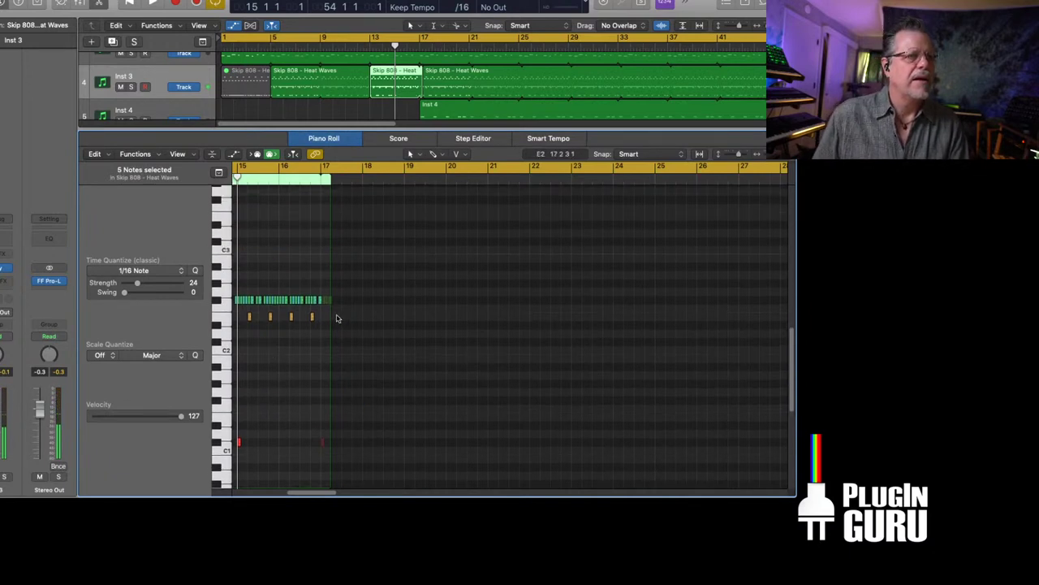
{"action": "left_click_drag", "start_coordinate": [241, 313], "coordinate": [301, 334]}
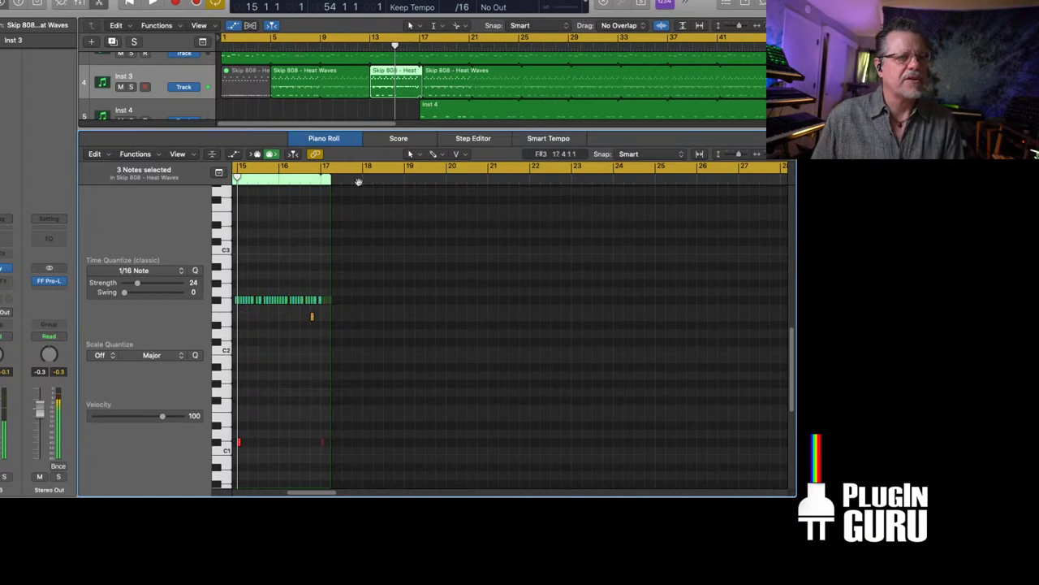
Play back the thinned drum section and delete the four D4 notes between bars 15 and 17.
{"action": "key", "text": "r"}
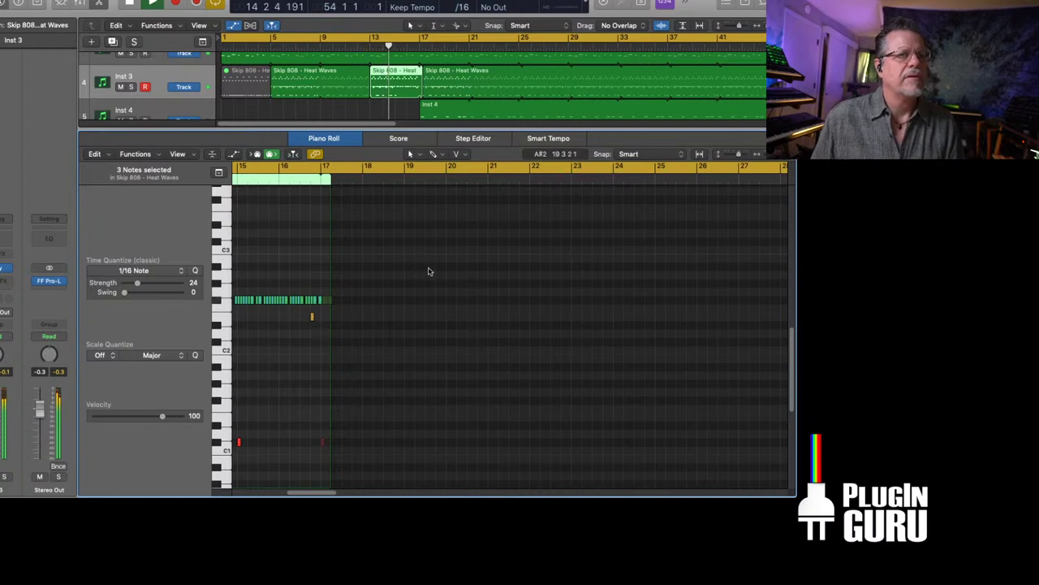
{"action": "scroll", "coordinate": [418, 271], "scroll_direction": "down", "scroll_amount": 1}
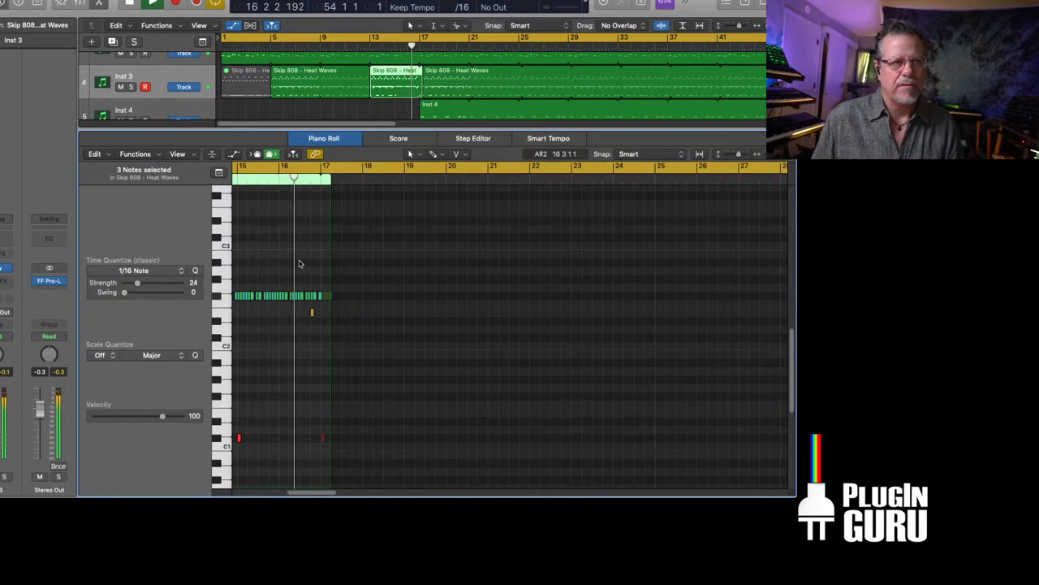
{"action": "scroll", "coordinate": [293, 281], "scroll_direction": "up", "scroll_amount": 2}
{"action": "scroll", "coordinate": [293, 281], "scroll_direction": "up", "scroll_amount": 5}
{"action": "left_click_drag", "start_coordinate": [361, 229], "coordinate": [241, 244]}
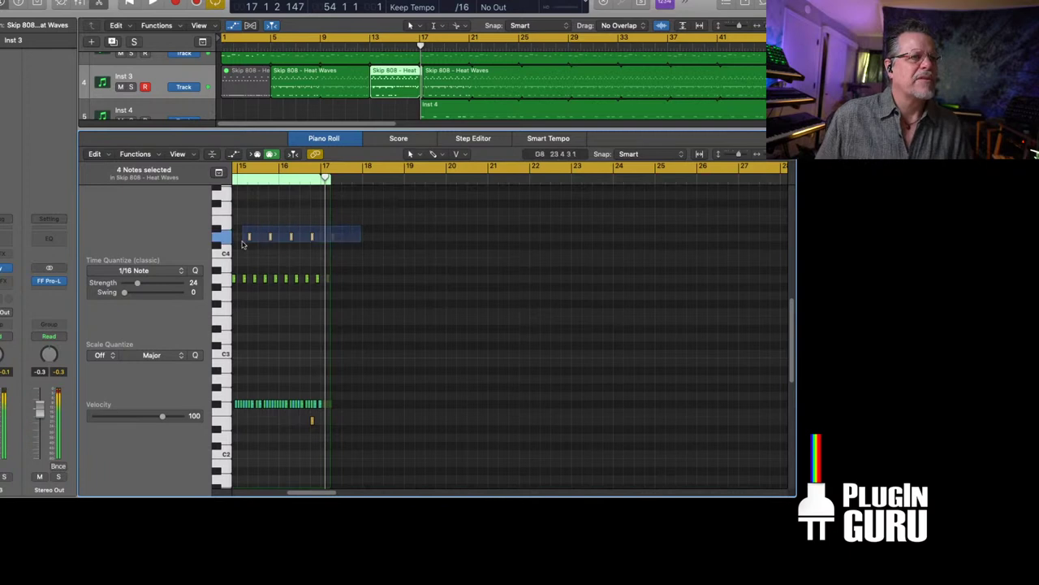
{"action": "key", "text": "Delete"}
Thin out the F#2 hi-hat pattern in the second half of bar 16 by deleting alternate notes.
{"action": "left_click", "coordinate": [244, 281]}
{"action": "scroll", "coordinate": [259, 410], "scroll_direction": "up", "scroll_amount": 3}
{"action": "left_click", "coordinate": [397, 405]}
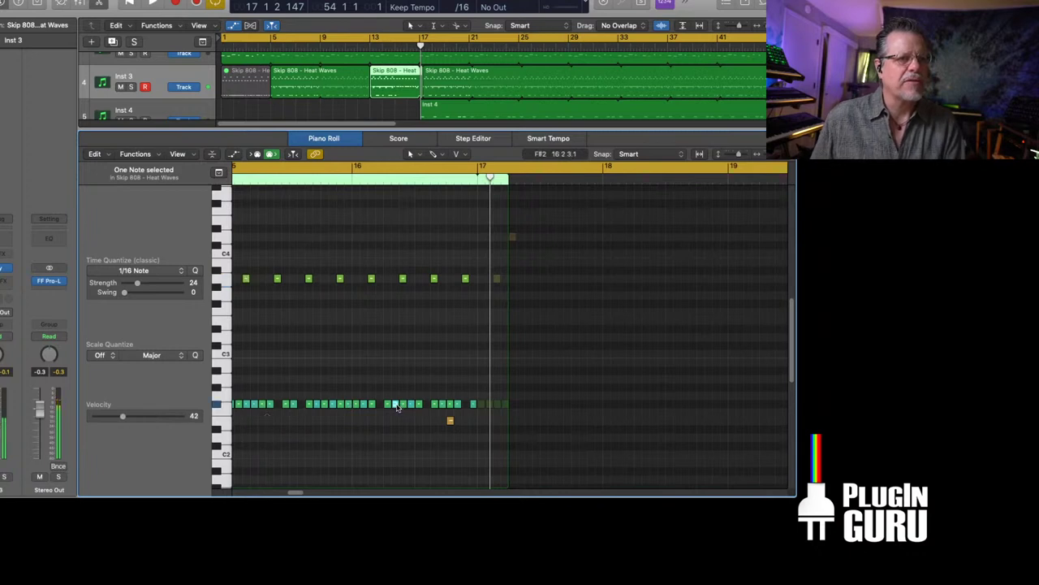
{"action": "left_click_drag", "start_coordinate": [411, 405], "coordinate": [473, 406]}
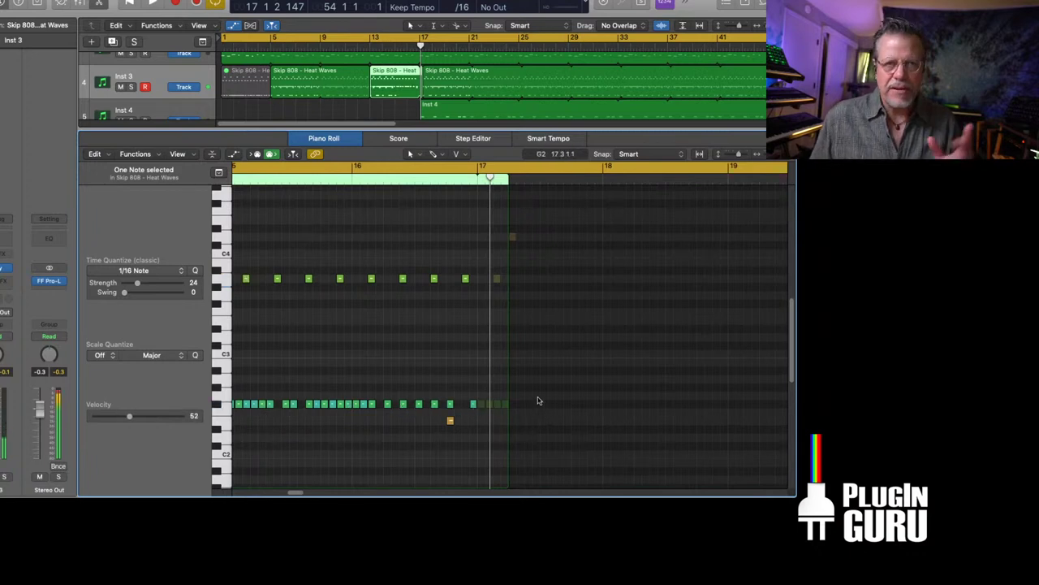
Align the following Heat Waves drum region to bar 17 during playback and check the end of the edited region.
{"action": "key", "text": "space"}
{"action": "left_click_drag", "start_coordinate": [438, 73], "coordinate": [433, 75]}
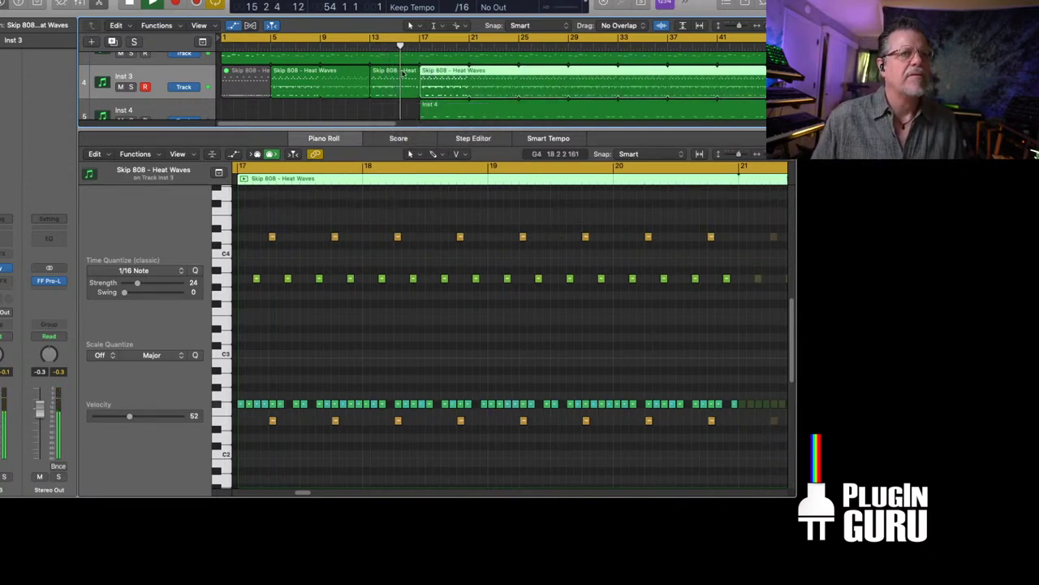
{"action": "scroll", "coordinate": [461, 269], "scroll_direction": "down", "scroll_amount": 3}
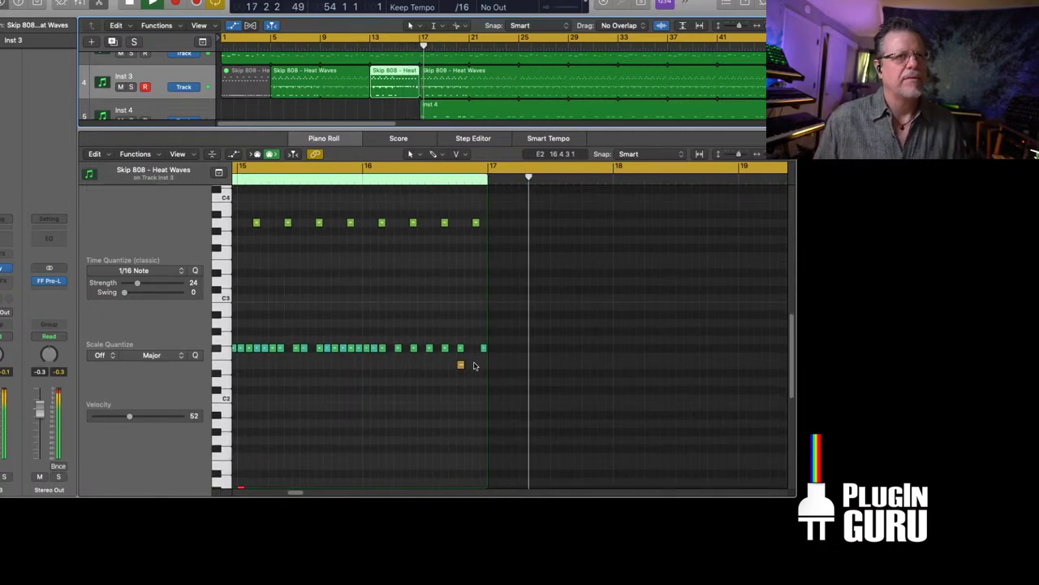
Enlarge the tracks area above the mixer, copy the Inst 8 transition region to bar 15, and play the passage.
{"action": "key", "text": "x"}
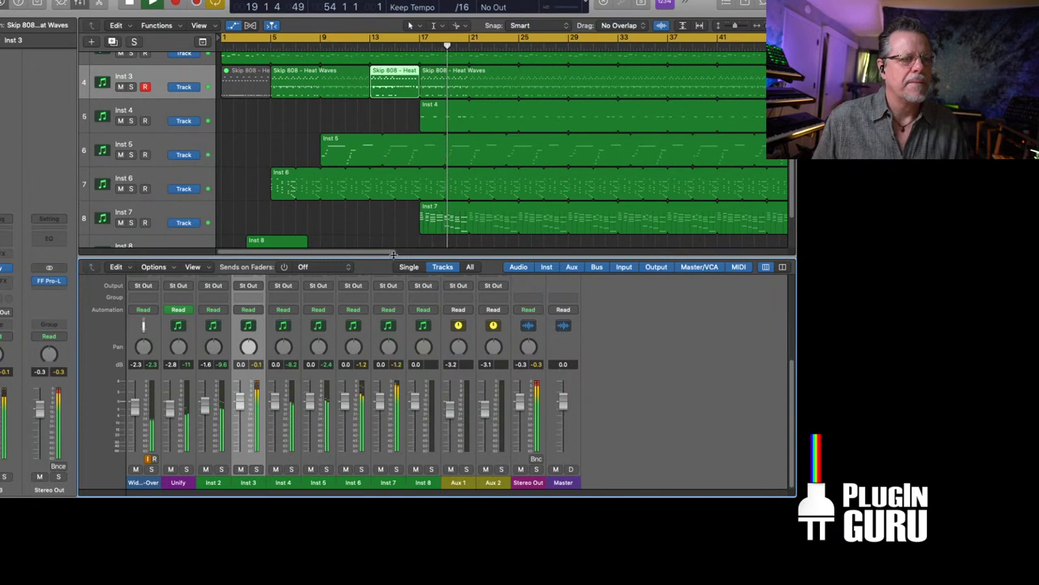
{"action": "left_click_drag", "start_coordinate": [396, 258], "coordinate": [395, 428]}
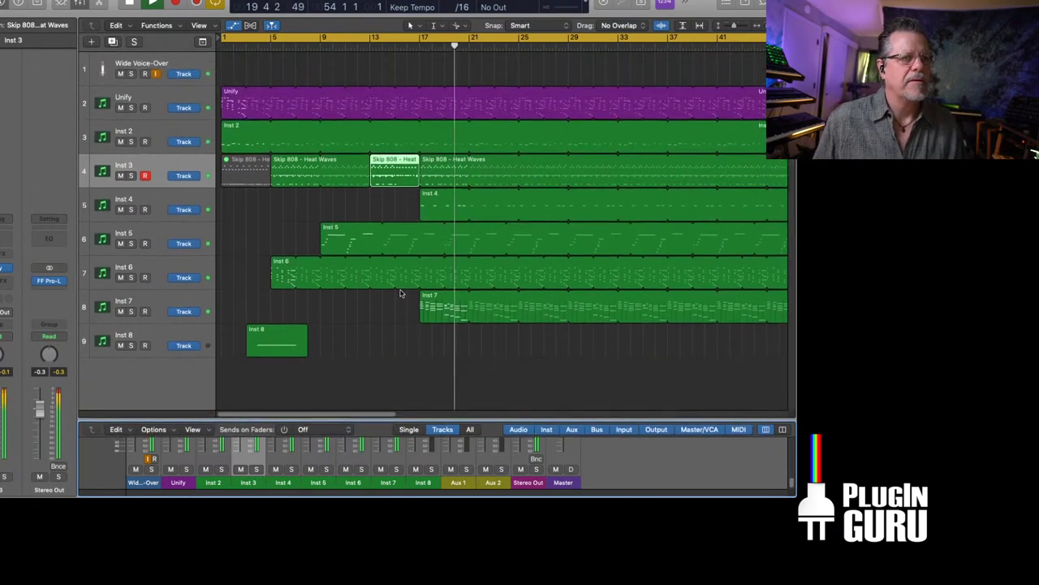
{"action": "left_click_drag", "start_coordinate": [283, 330], "coordinate": [421, 337]}
{"action": "key", "text": "shift+Return"}
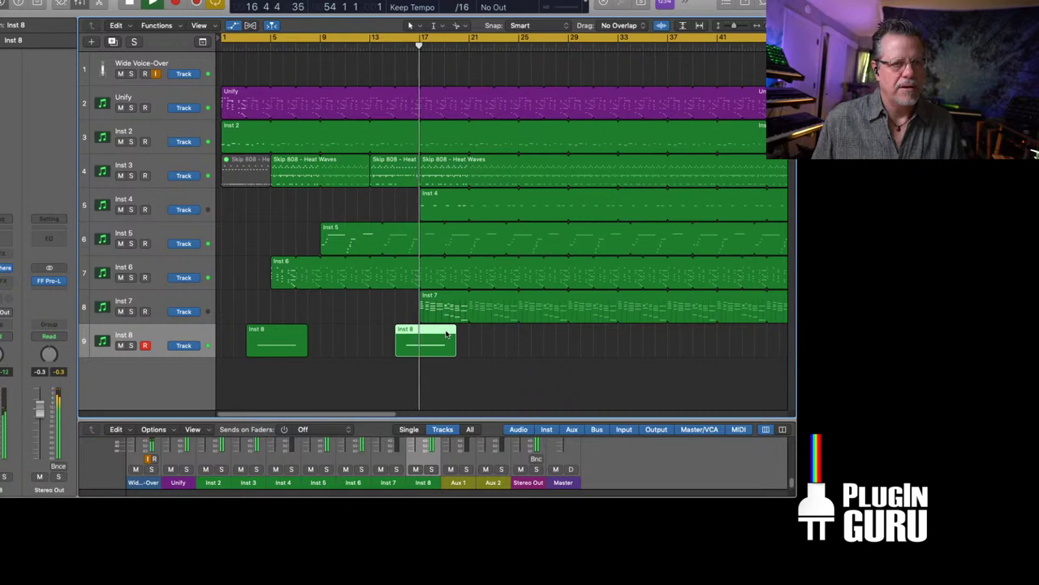
Split the copied Inst 8 region's long C3 note at bar 17, delete the remainder, and play back the transition.
{"action": "double_click", "coordinate": [441, 329]}
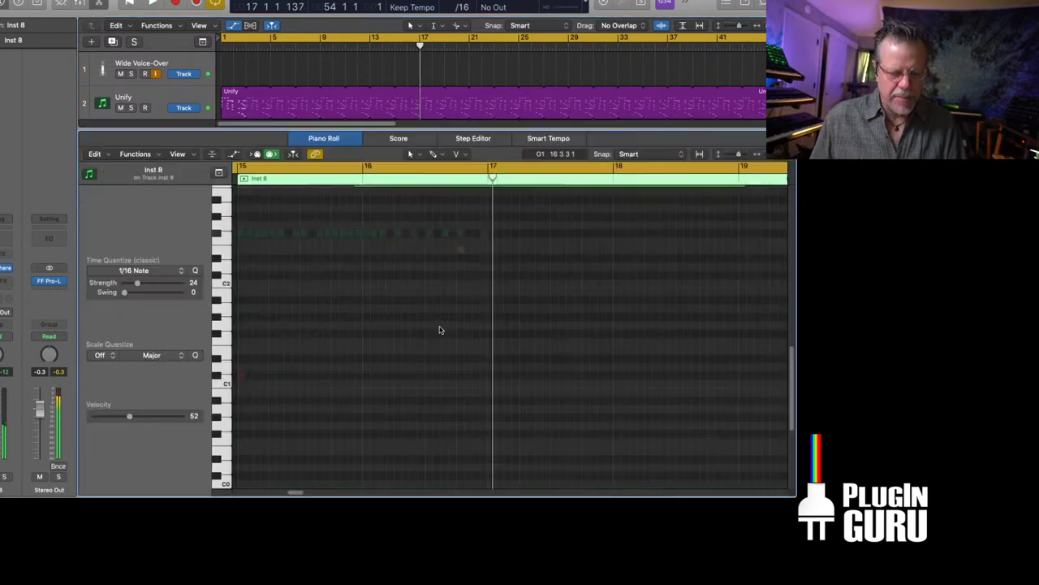
{"action": "scroll", "coordinate": [398, 98], "scroll_direction": "down", "scroll_amount": 10}
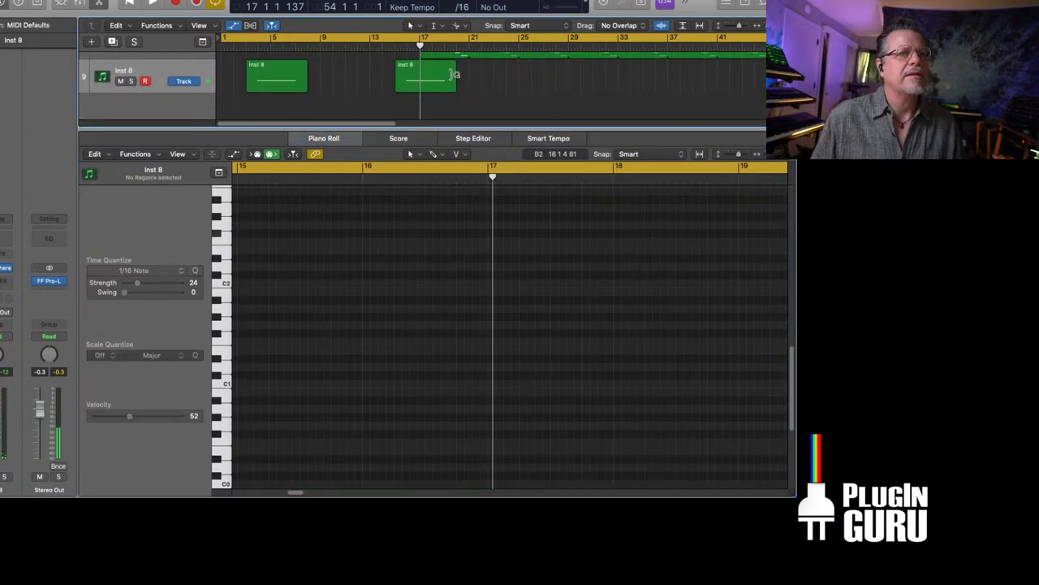
{"action": "scroll", "coordinate": [387, 327], "scroll_direction": "up", "scroll_amount": 3}
{"action": "scroll", "coordinate": [378, 323], "scroll_direction": "down", "scroll_amount": 3}
{"action": "scroll", "coordinate": [378, 323], "scroll_direction": "up", "scroll_amount": 3}
{"action": "left_click", "coordinate": [463, 241]}
{"action": "key", "text": "super+t"}
{"action": "left_click_drag", "start_coordinate": [534, 212], "coordinate": [540, 274]}
{"action": "key", "text": "Delete"}
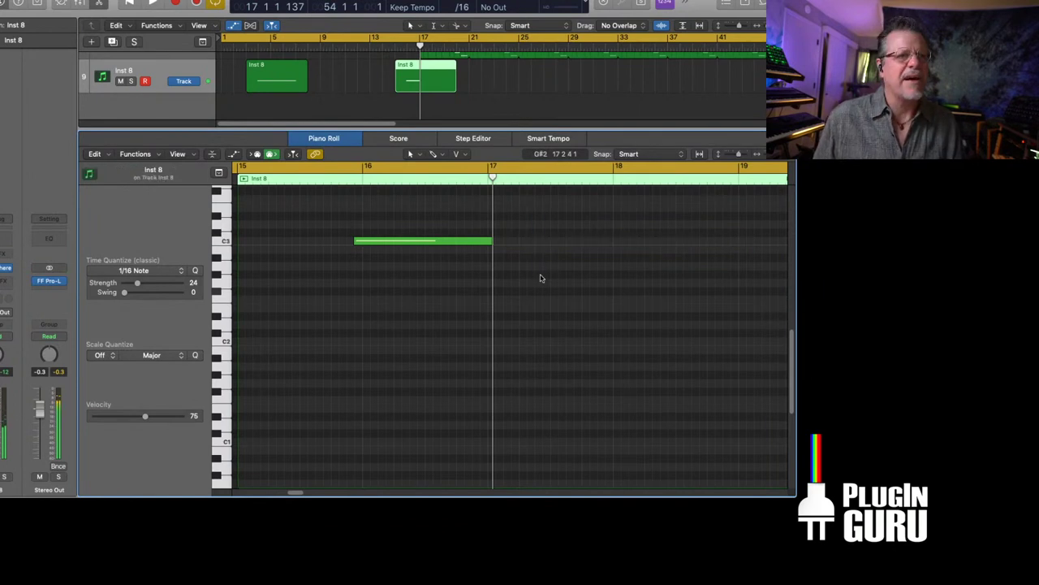
{"action": "key", "text": "shift+space"}
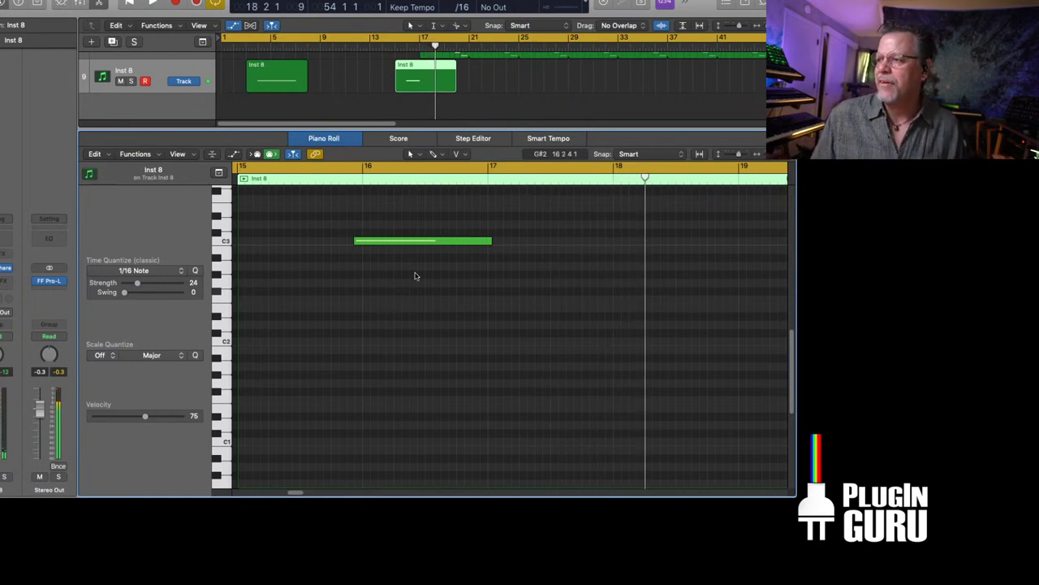
{"action": "key", "text": "x"}
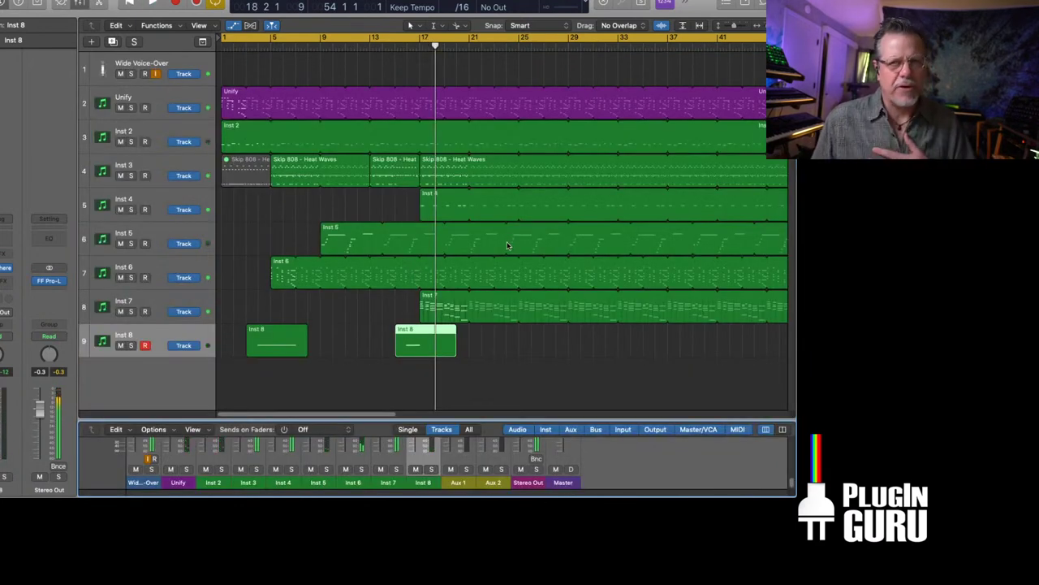
Look up which key command the slash shortcut is assigned to, keeping its existing assignment.
{"action": "left_click", "coordinate": [362, 322]}
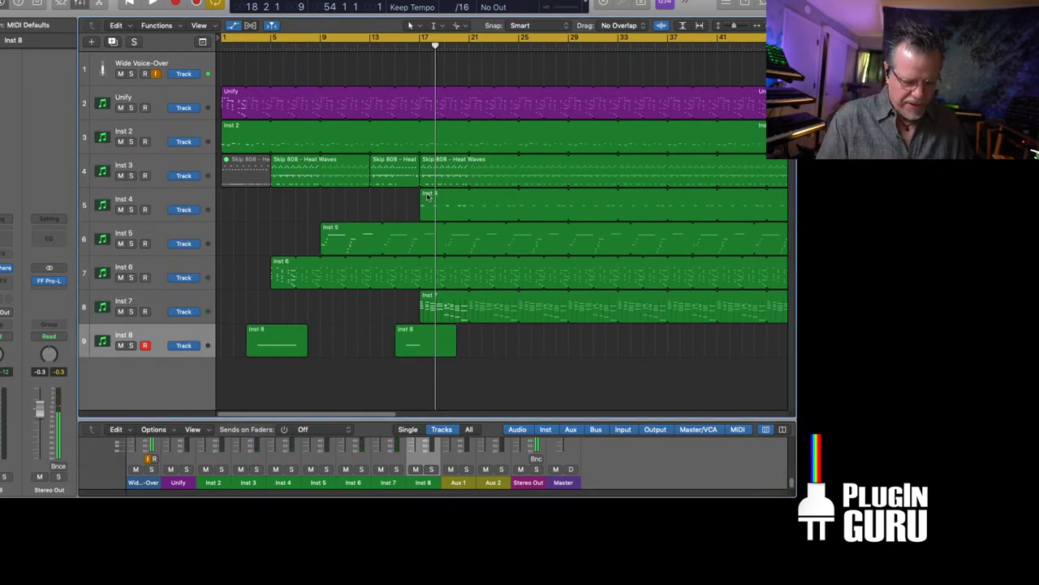
{"action": "key", "text": "alt+k"}
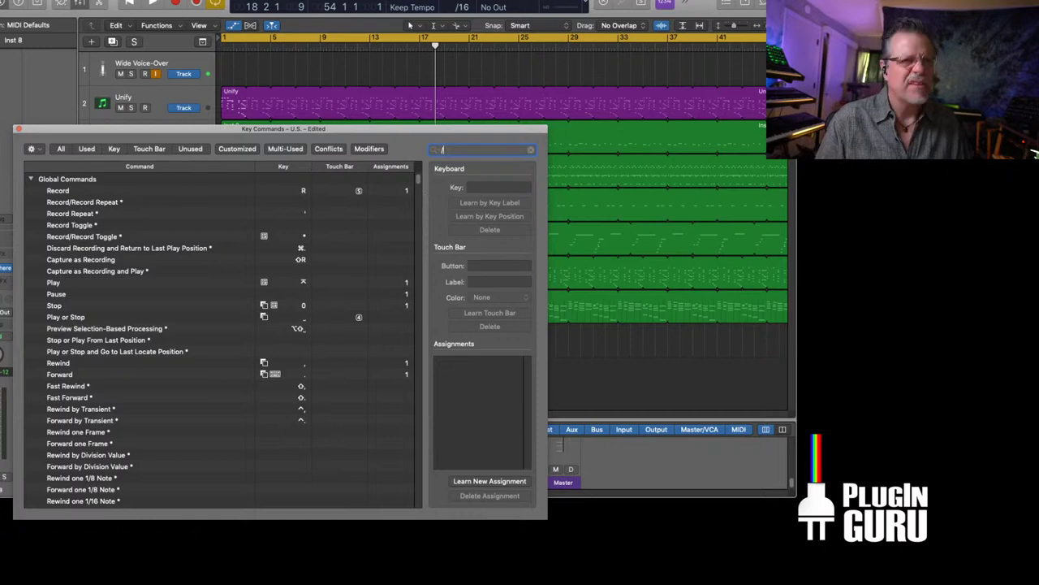
{"action": "type", "text": "/"}
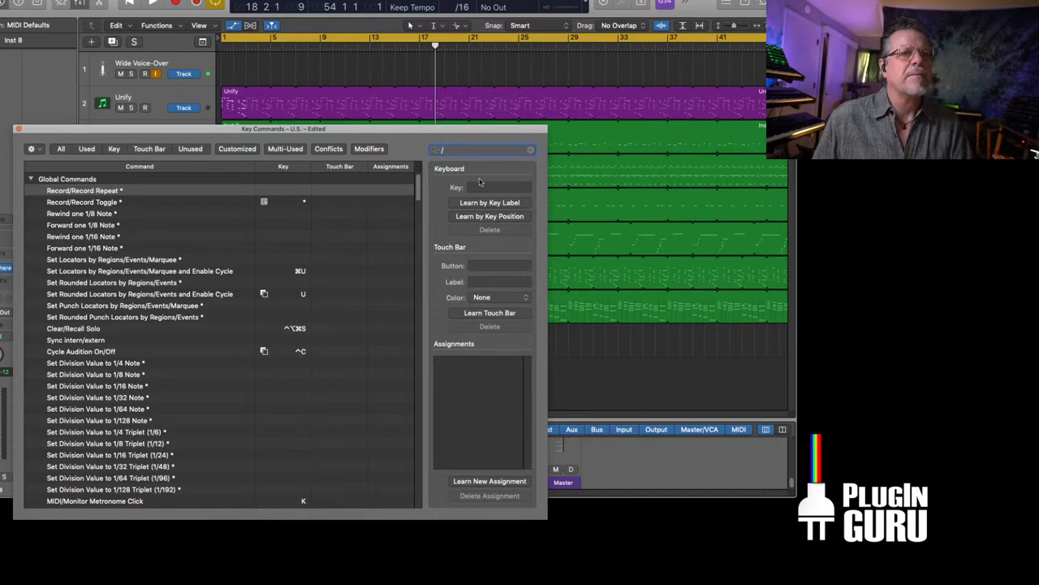
{"action": "key", "text": "BackSpace"}
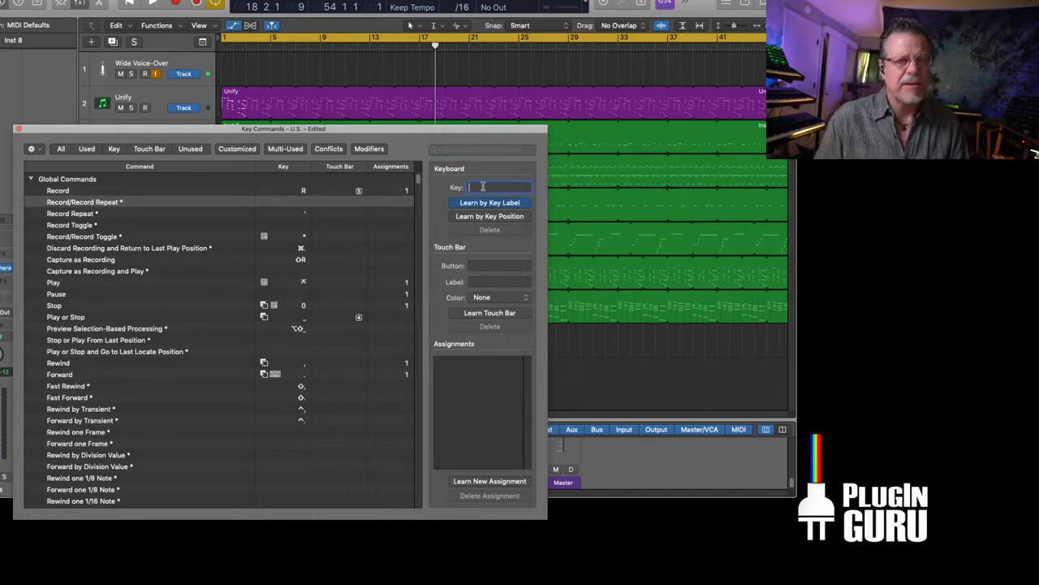
{"action": "key", "text": "slash"}
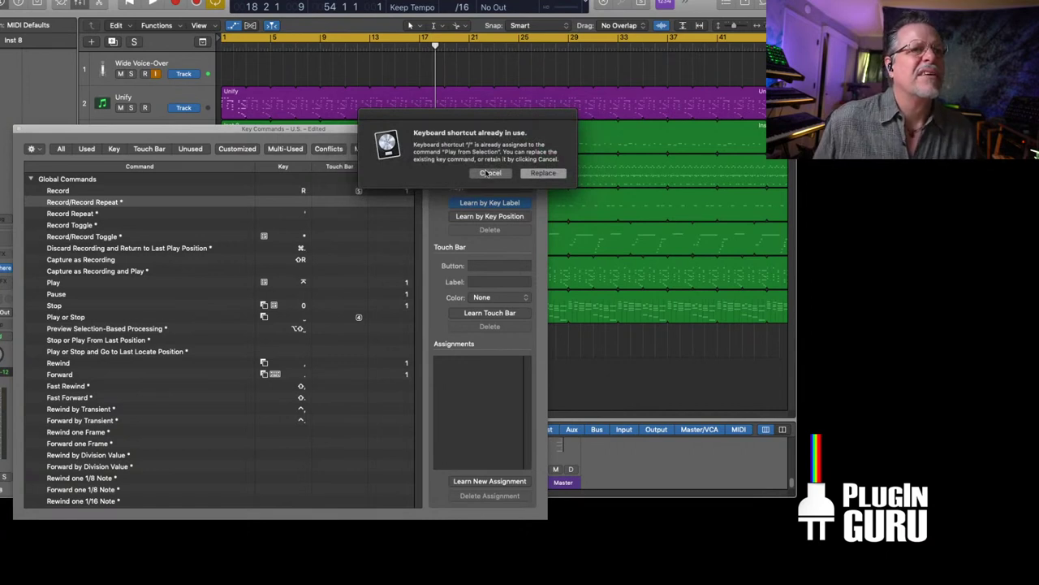
{"action": "left_click", "coordinate": [490, 173]}
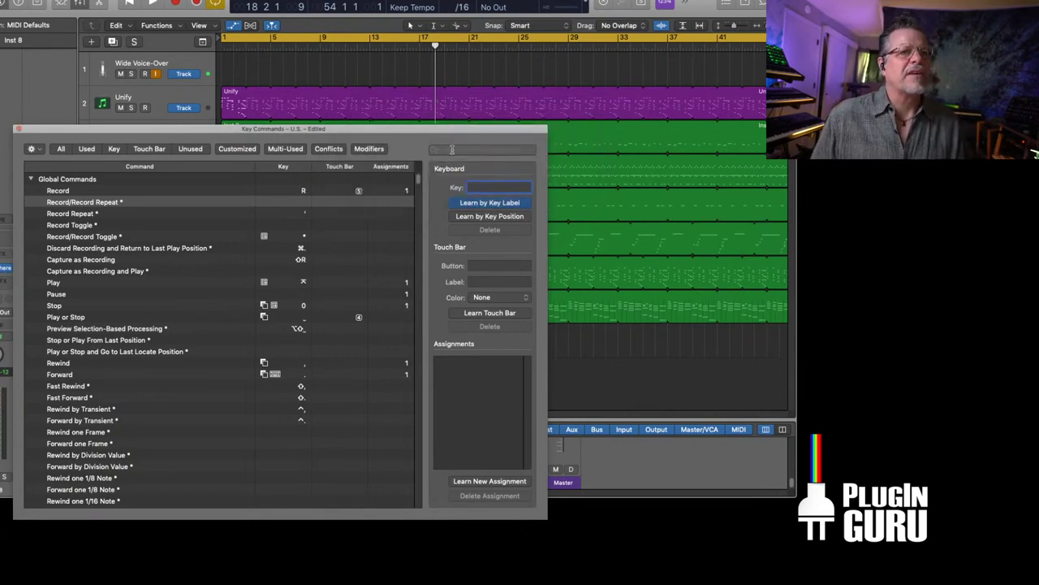
Search the key commands for "play selection", inspect the Play from Selection entry, and close the key command list.
{"action": "type", "text": "p"}
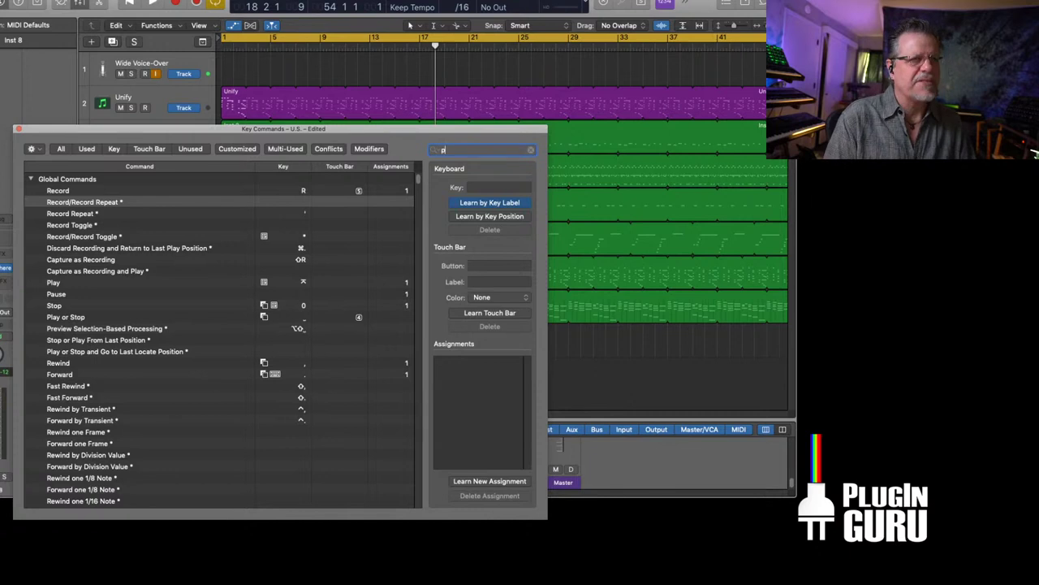
{"action": "type", "text": "lay"}
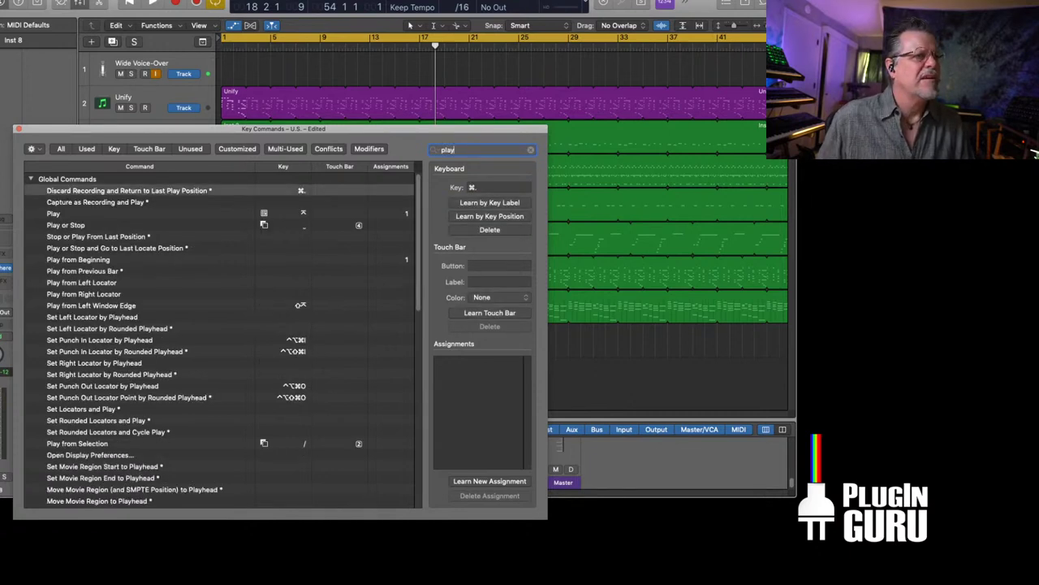
{"action": "type", "text": " selection"}
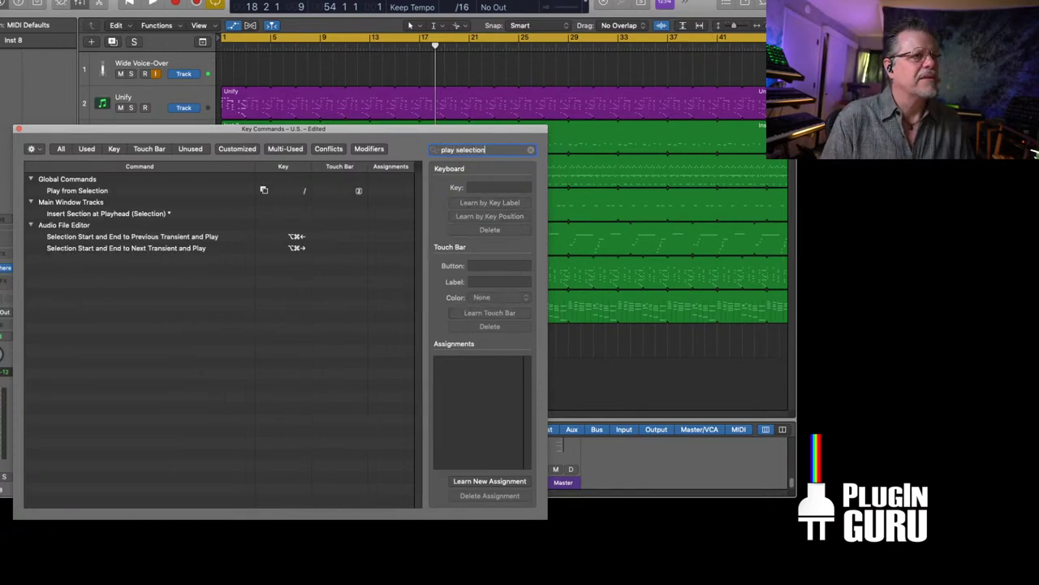
{"action": "left_click", "coordinate": [90, 192]}
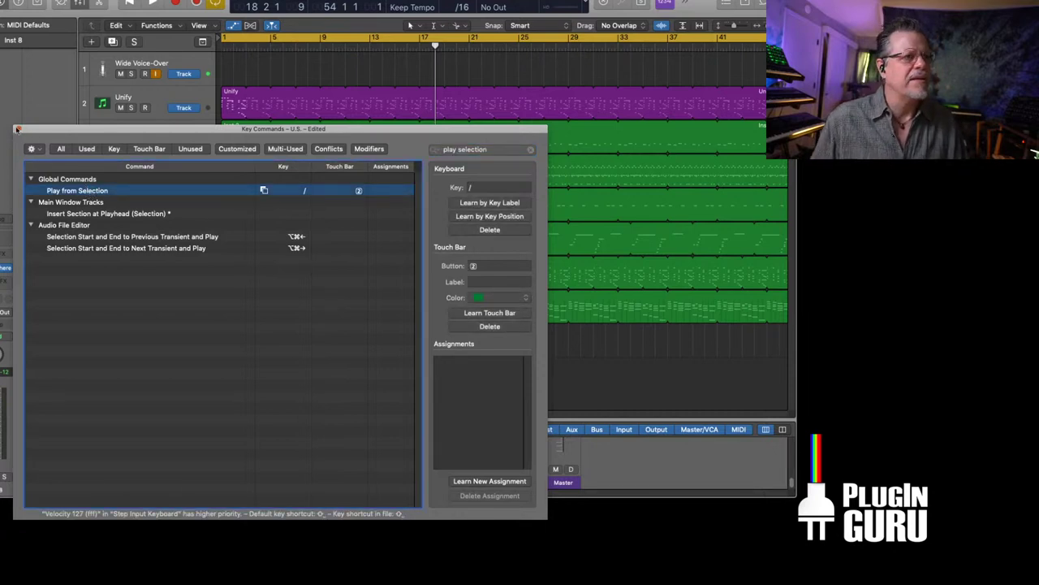
{"action": "left_click", "coordinate": [18, 129]}
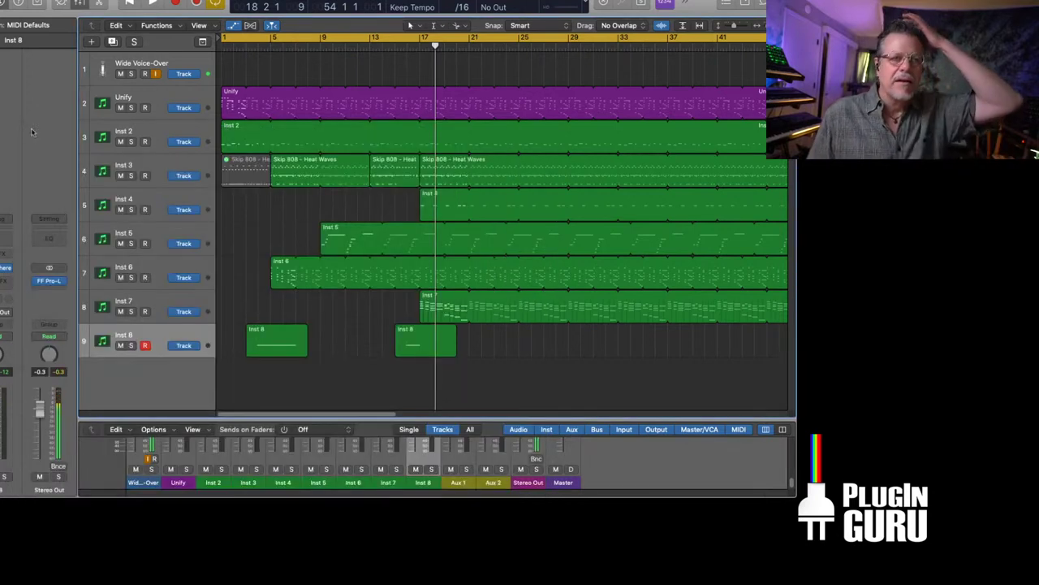
Play from the start of the bar 5 Heat Waves region, the bar 15 Inst 8 region and the Inst 4 region in turn.
{"action": "left_click", "coordinate": [287, 162]}
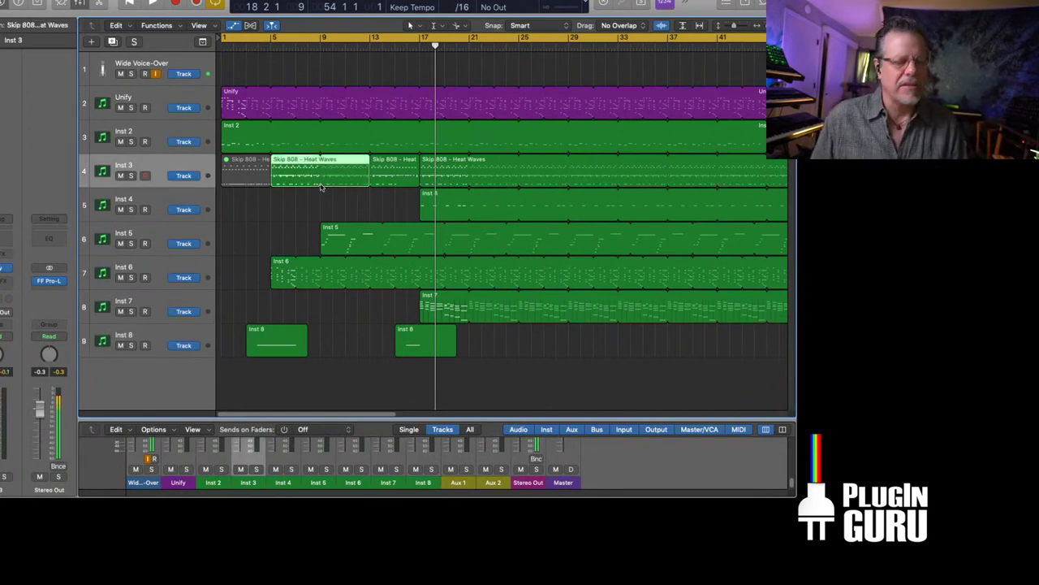
{"action": "key", "text": "shift+Return"}
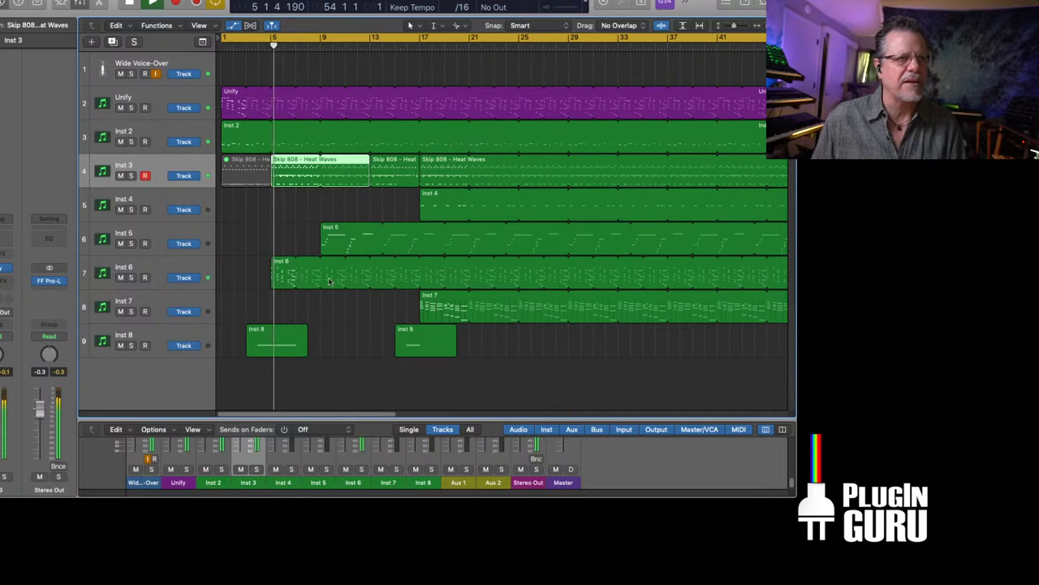
{"action": "left_click", "coordinate": [423, 342]}
{"action": "key", "text": "shift+Return"}
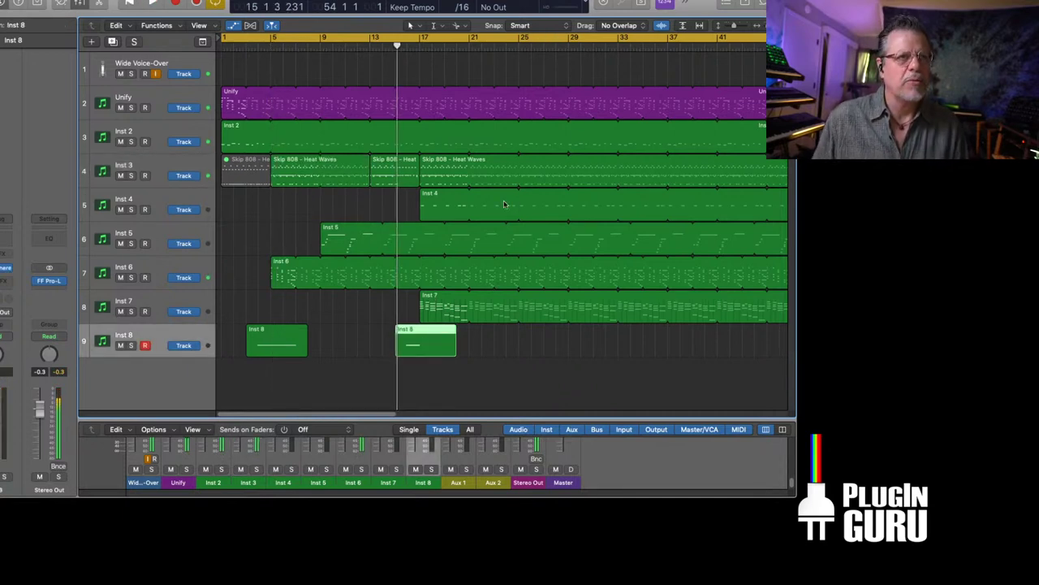
{"action": "left_click", "coordinate": [441, 198]}
{"action": "key", "text": "shift+Return"}
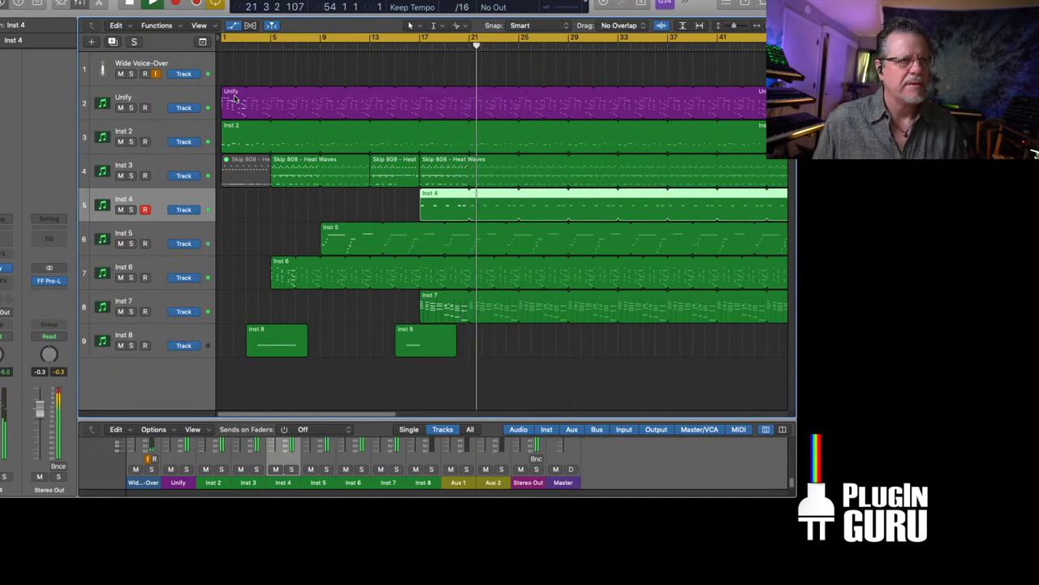
{"action": "key", "text": "space"}
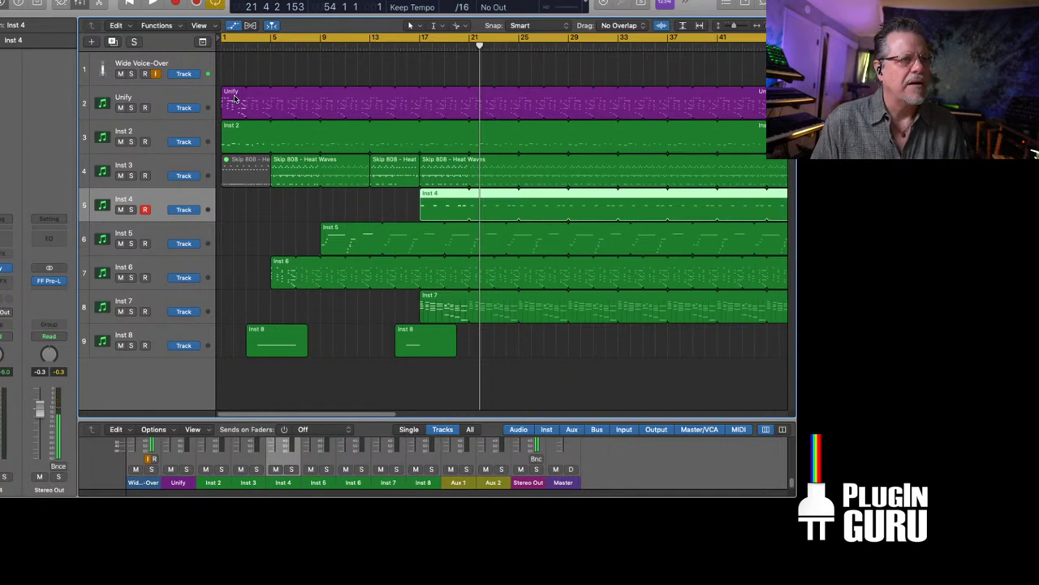
Play the song from the beginning, show automation for the Unify region, and lower the first Overall Filter point.
{"action": "key", "text": "Return"}
{"action": "key", "text": "space"}
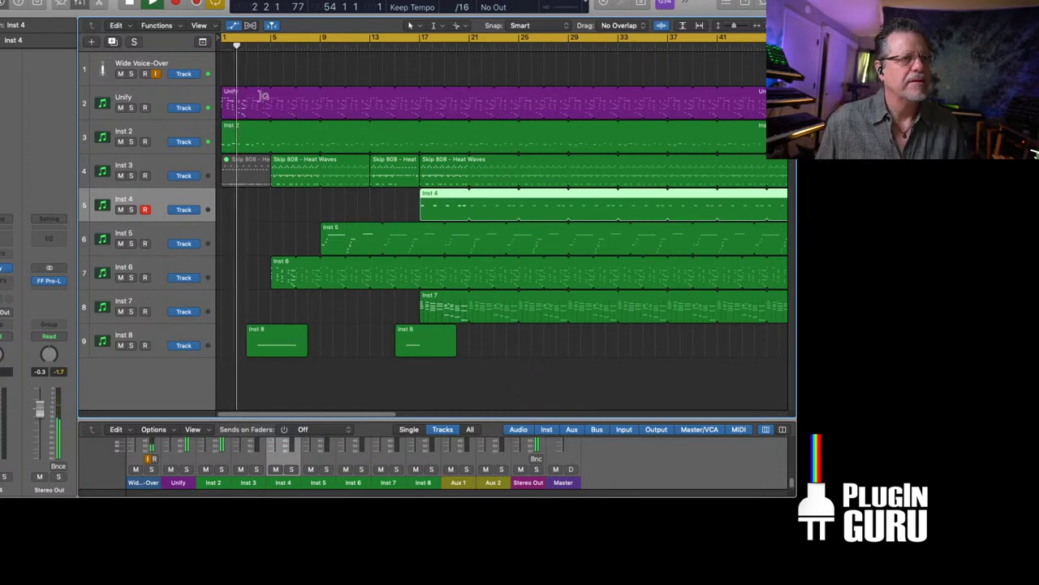
{"action": "left_click", "coordinate": [233, 101]}
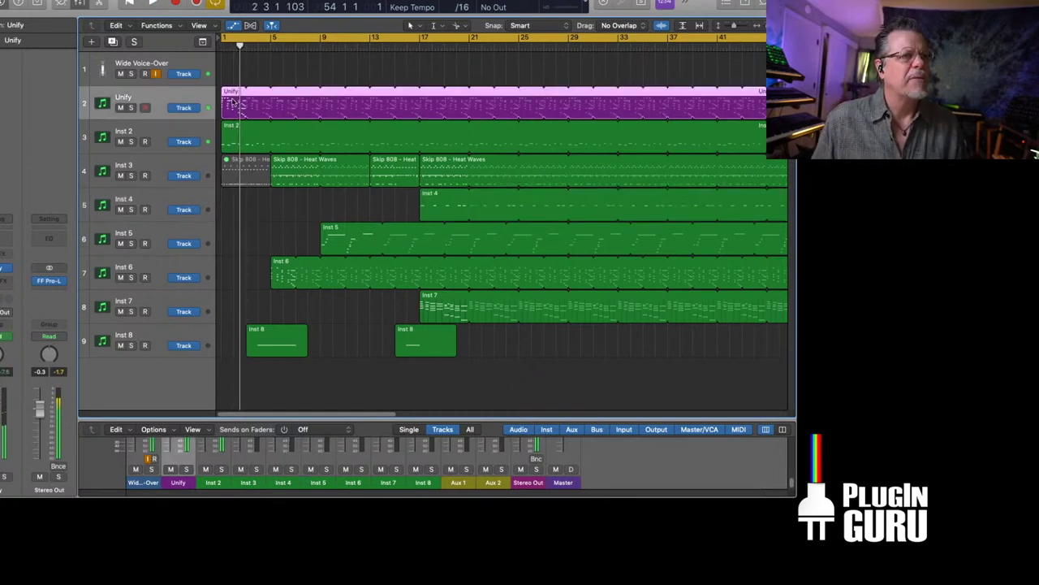
{"action": "key", "text": "a"}
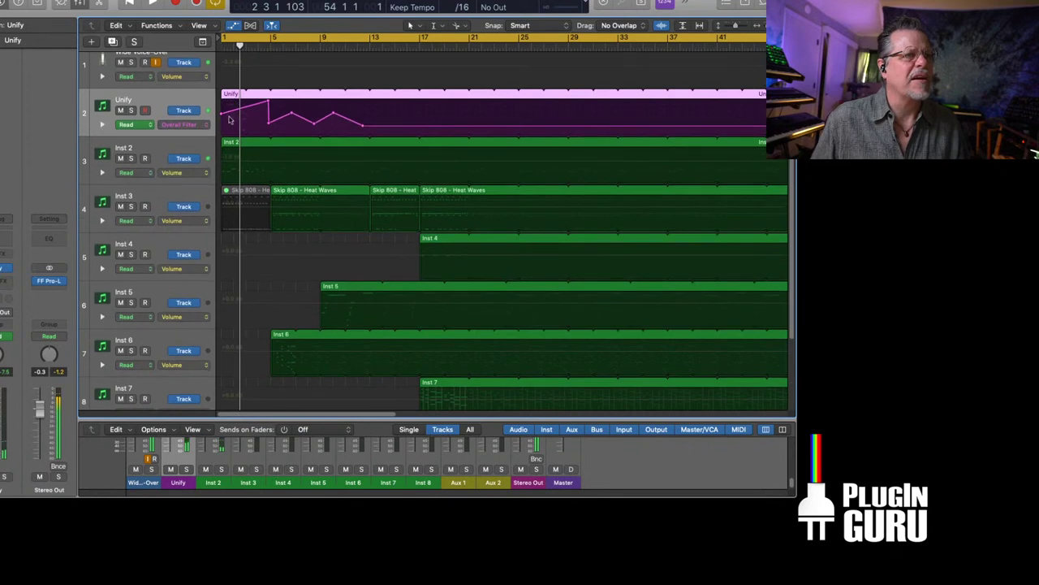
{"action": "left_click", "coordinate": [221, 125]}
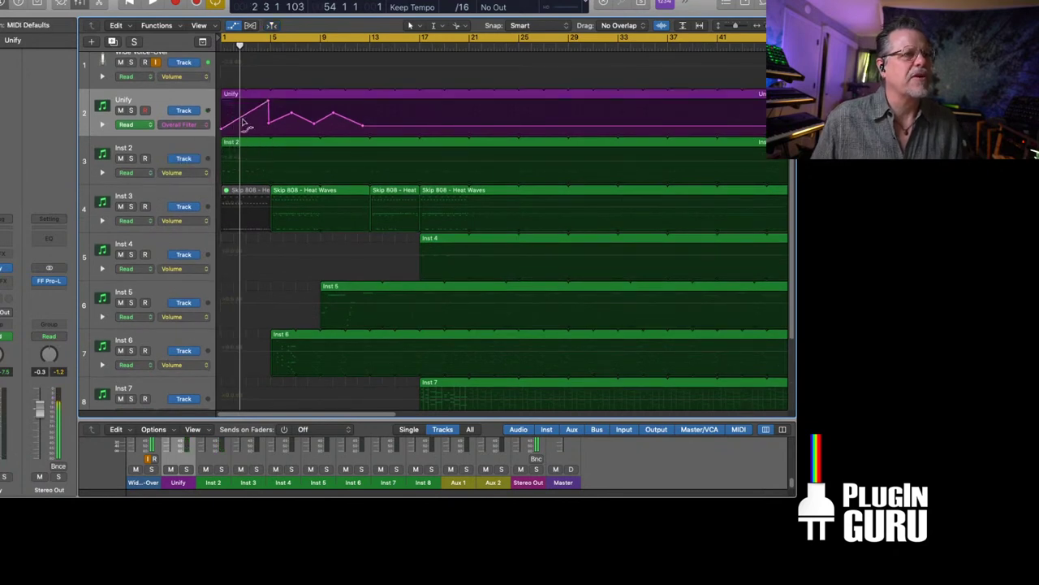
Shape Unify's Overall Filter automation with a peak around bar 2, a dip around bar 3 and a sloped drop after bar 4, auditioning the result.
{"action": "left_click_drag", "start_coordinate": [242, 123], "coordinate": [241, 114]}
{"action": "key", "text": "space"}
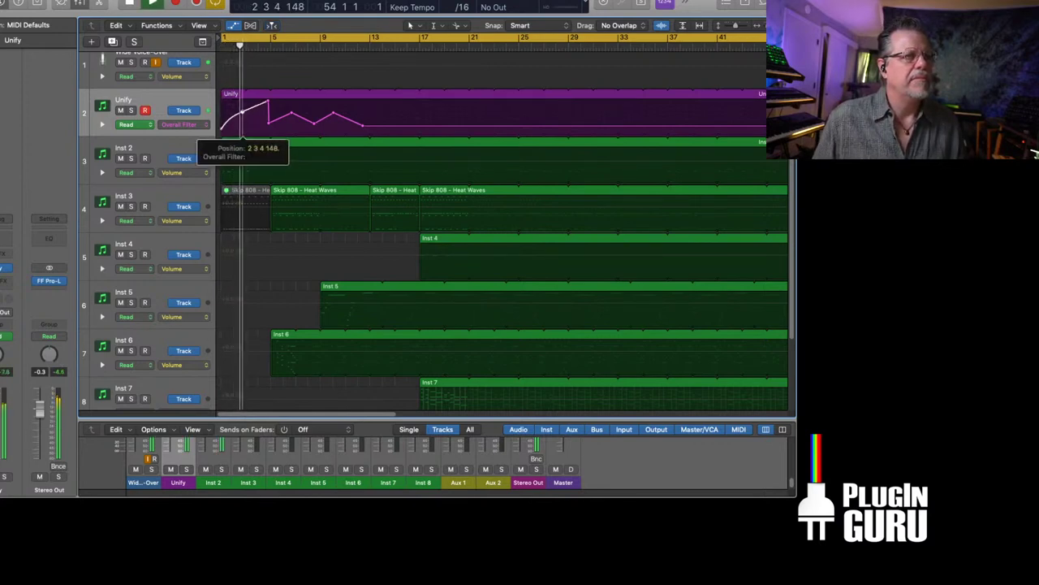
{"action": "left_click_drag", "start_coordinate": [256, 107], "coordinate": [274, 121]}
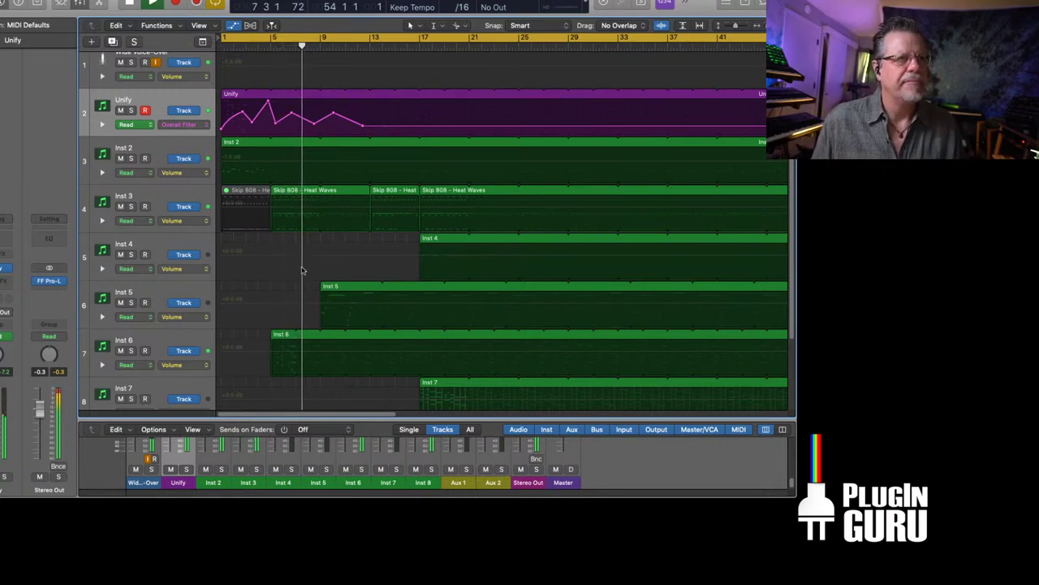
{"action": "scroll", "coordinate": [288, 317], "scroll_direction": "down", "scroll_amount": 3}
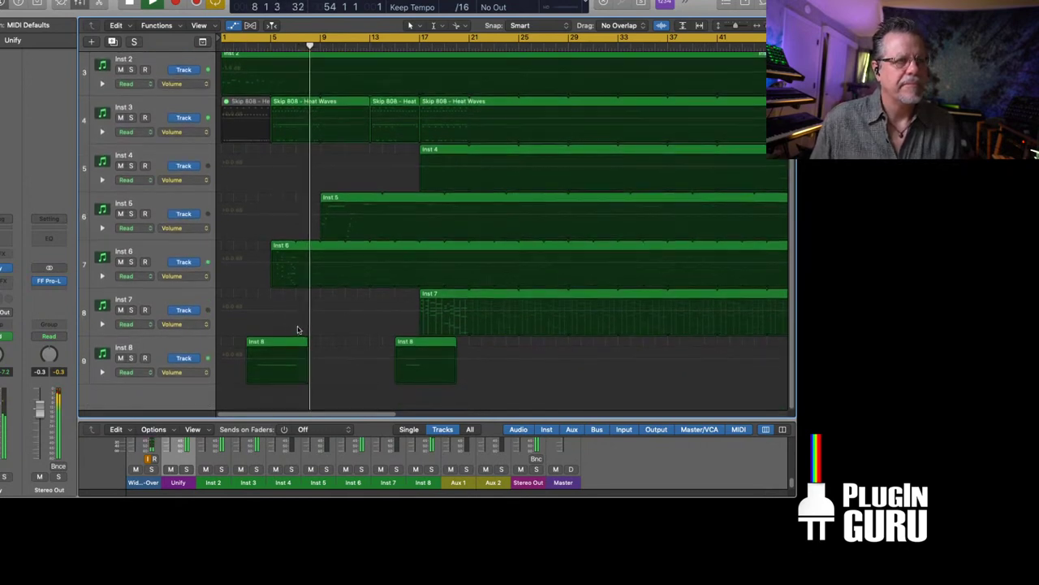
{"action": "scroll", "coordinate": [297, 333], "scroll_direction": "up", "scroll_amount": 3}
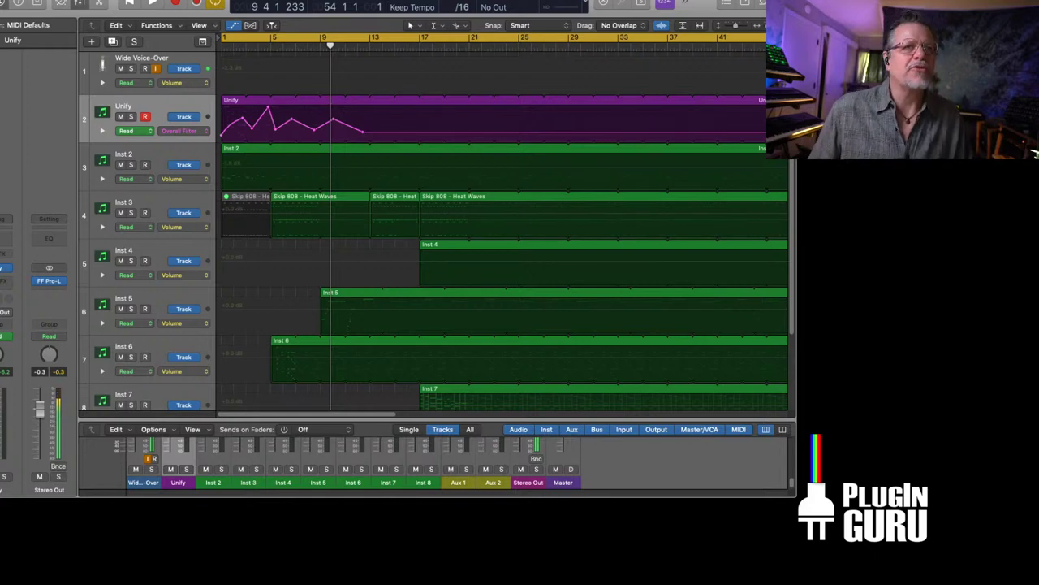
Reposition and slightly narrow the project window so its transport controls show, and select the Unify region.
{"action": "left_click_drag", "start_coordinate": [421, 0], "coordinate": [420, 29]}
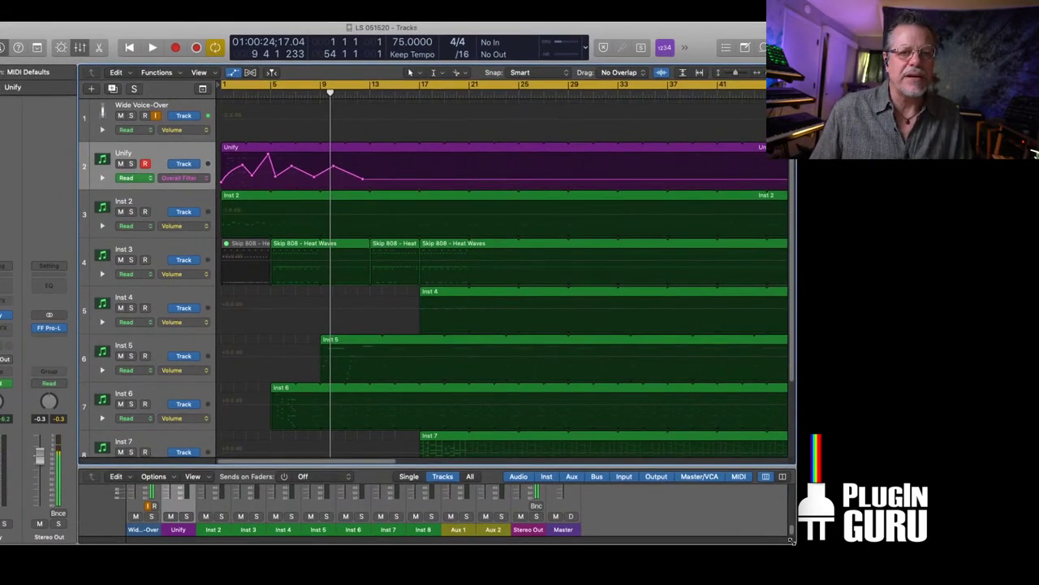
{"action": "left_click_drag", "start_coordinate": [794, 544], "coordinate": [776, 541]}
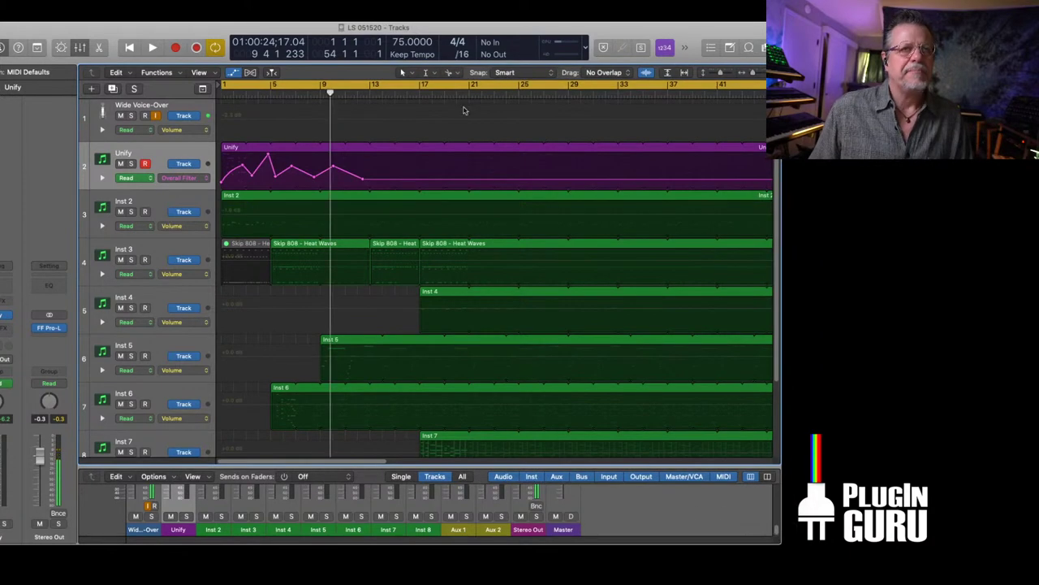
{"action": "left_click_drag", "start_coordinate": [449, 33], "coordinate": [459, 36]}
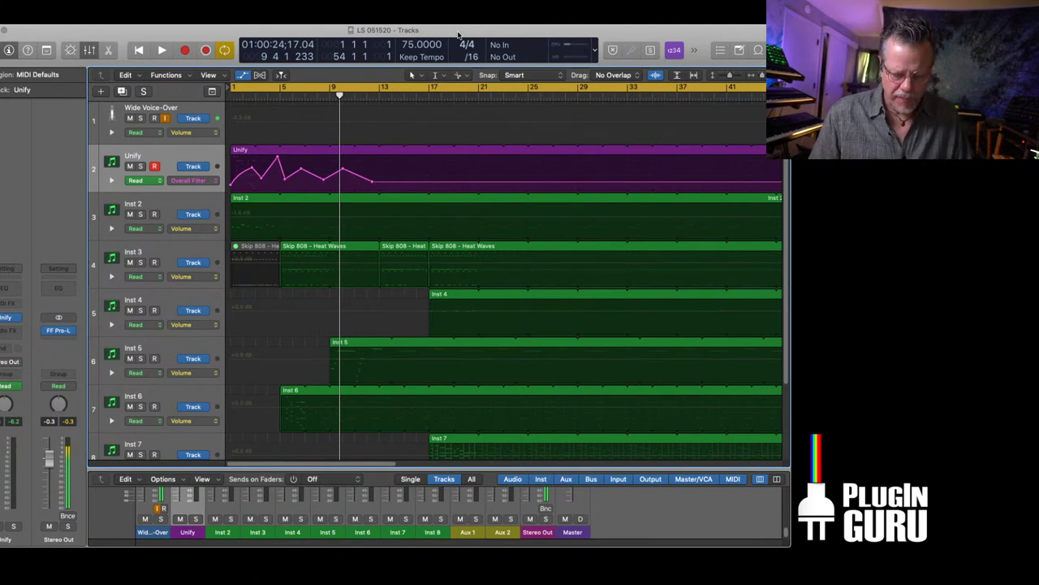
{"action": "left_click", "coordinate": [241, 153]}
{"action": "mouse_move", "coordinate": [241, 152]}
{"action": "left_mouse_down"}
{"action": "mouse_move", "coordinate": [540, 154]}
{"action": "mouse_move", "coordinate": [488, 110]}
{"action": "mouse_move", "coordinate": [493, 154]}
{"action": "mouse_move", "coordinate": [305, 104]}
{"action": "mouse_move", "coordinate": [244, 153]}
{"action": "left_mouse_up"}
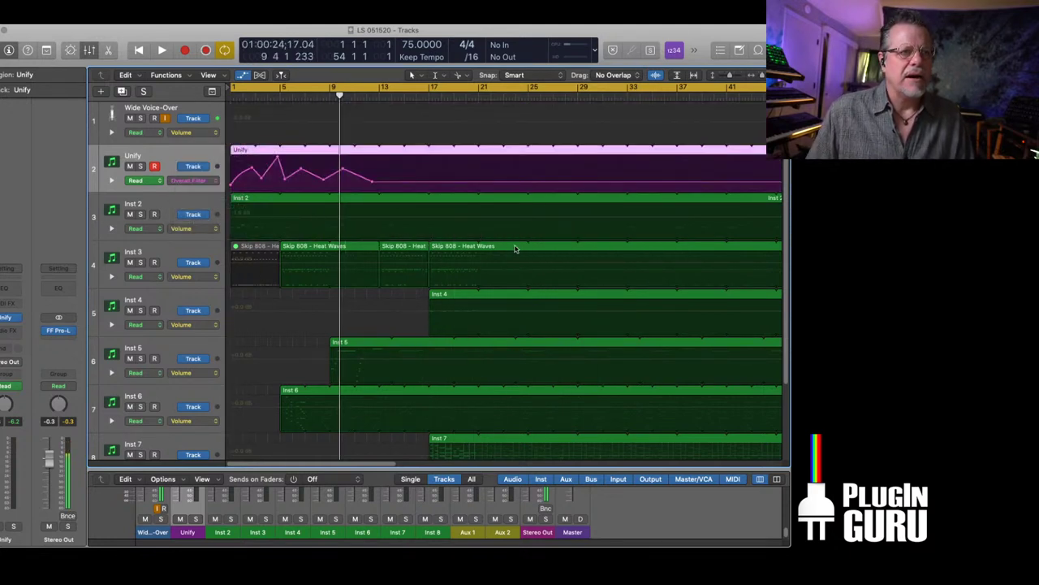